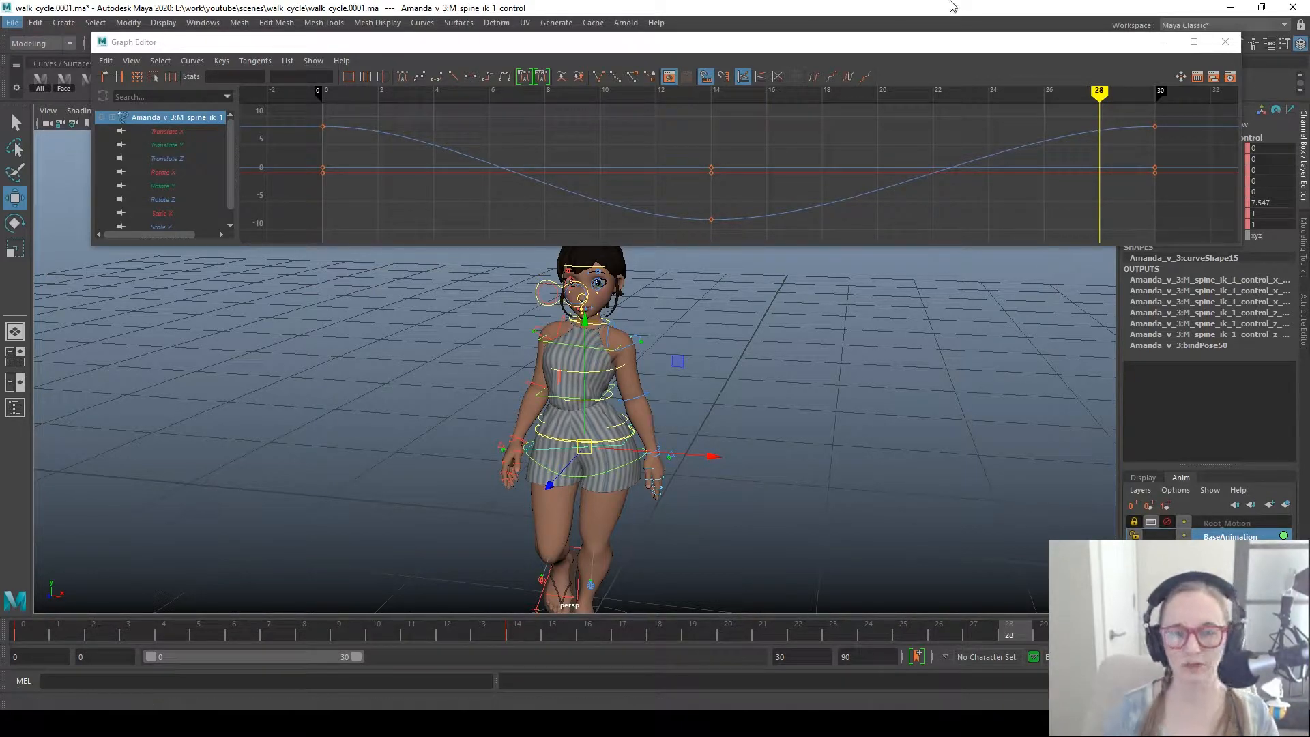
Step: Hide the rig controls and play back the walk cycle from the front to review the hip motion
left_click_drag(655, 423, 415, 370, "alt")
middle_click_drag(481, 374, 476, 479, "alt")
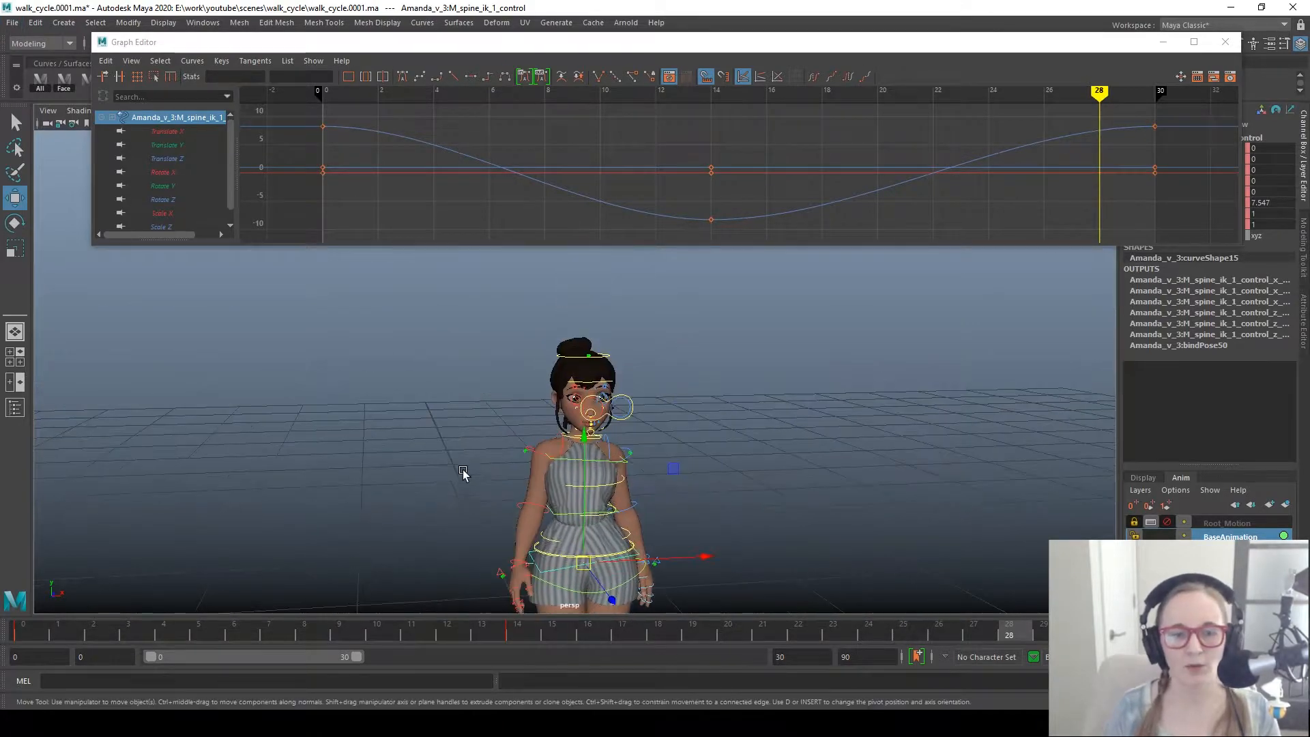
right_click_drag(476, 479, 644, 476, "alt")
middle_click_drag(672, 467, 690, 360, "alt")
right_click_drag(690, 360, 602, 419, "alt")
key("alt+1")
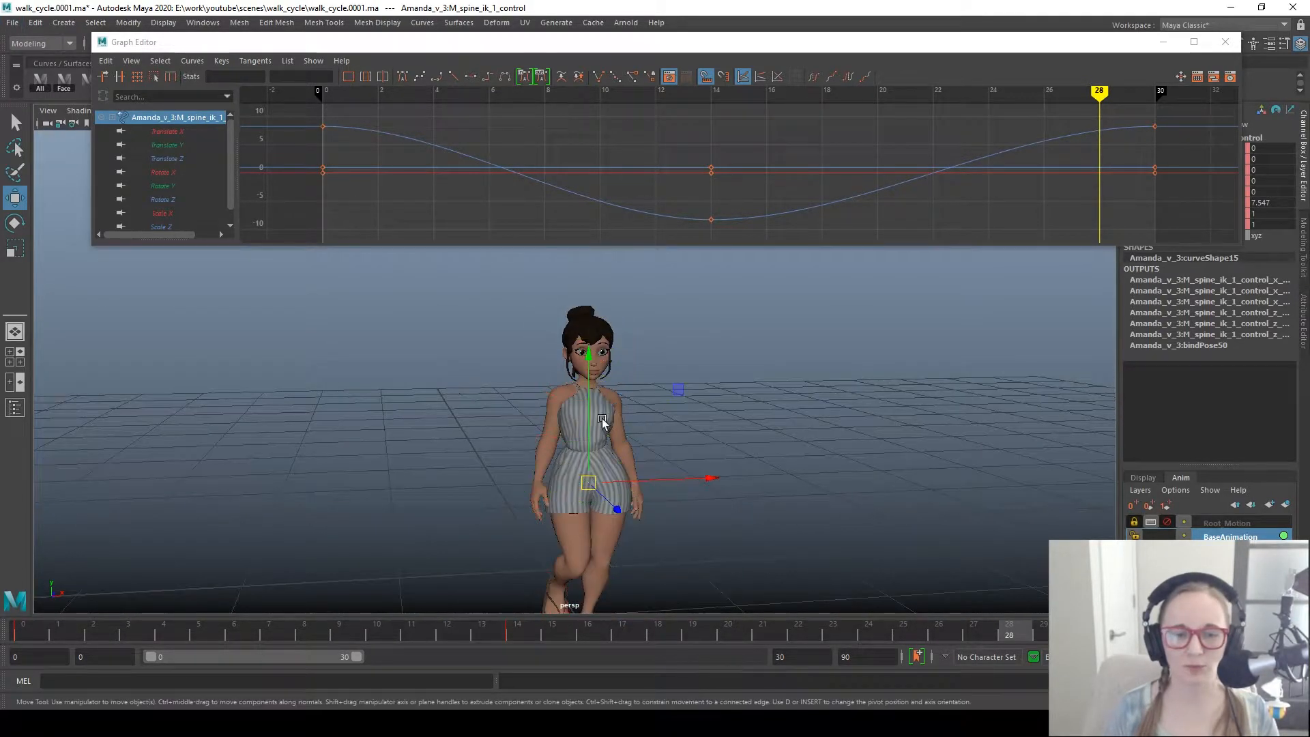
key("alt+v")
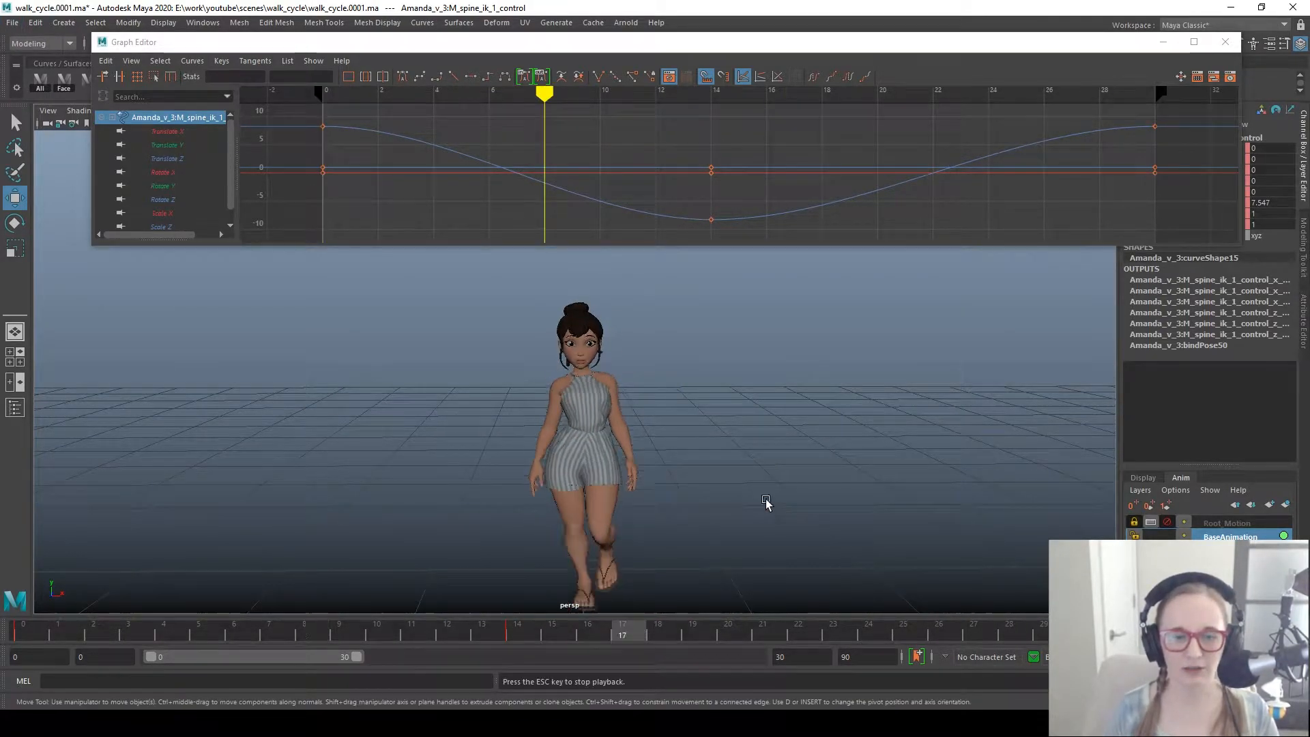
middle_click_drag(734, 438, 728, 406, "alt")
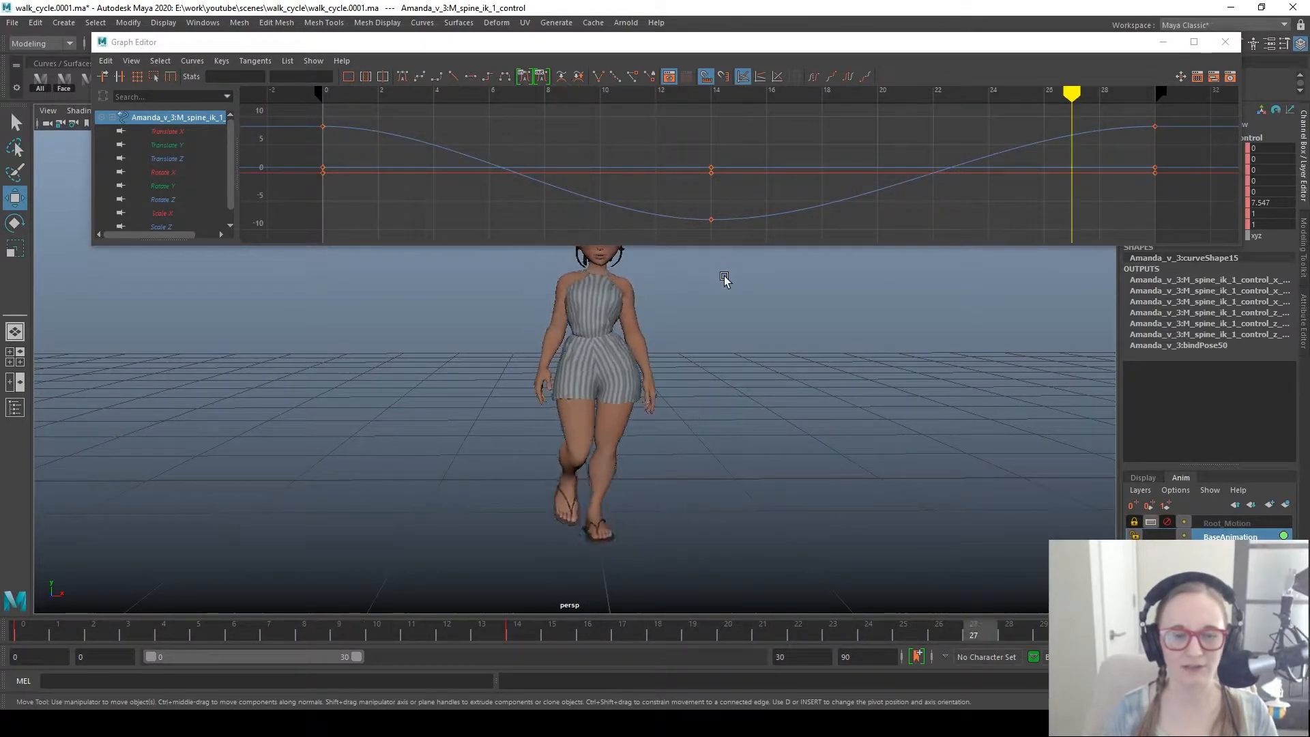
middle_click_drag(725, 272, 713, 386, "alt")
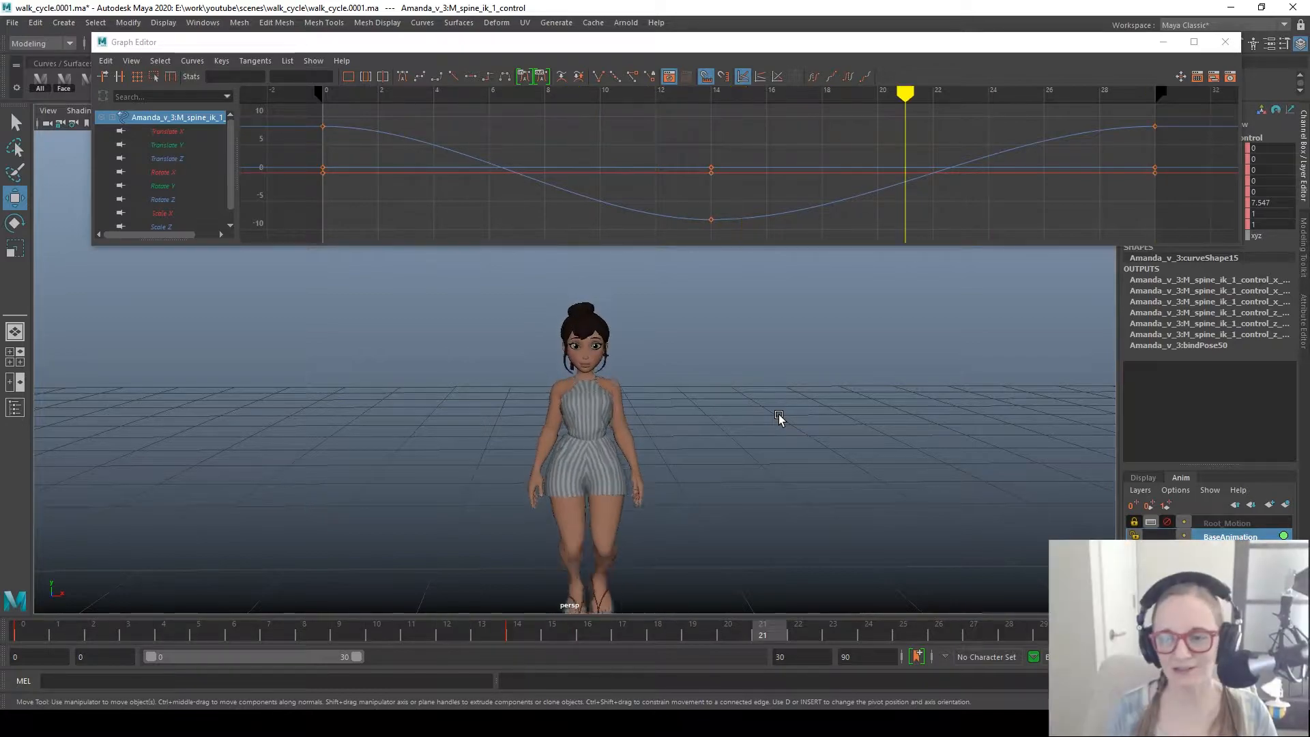
Step: Stop playback, unmute and unlock the Root_Motion animation layer, and play the walk in place
key("Escape")
left_click(1167, 522)
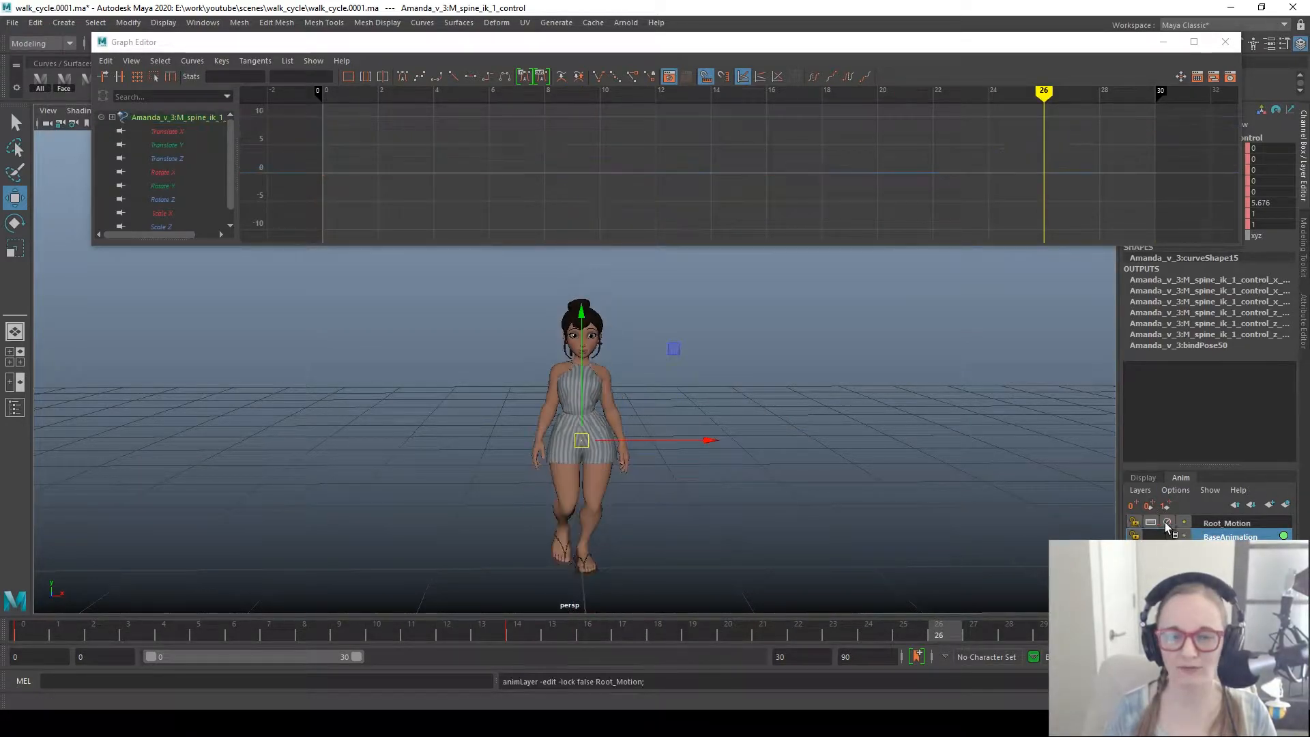
key("alt+v")
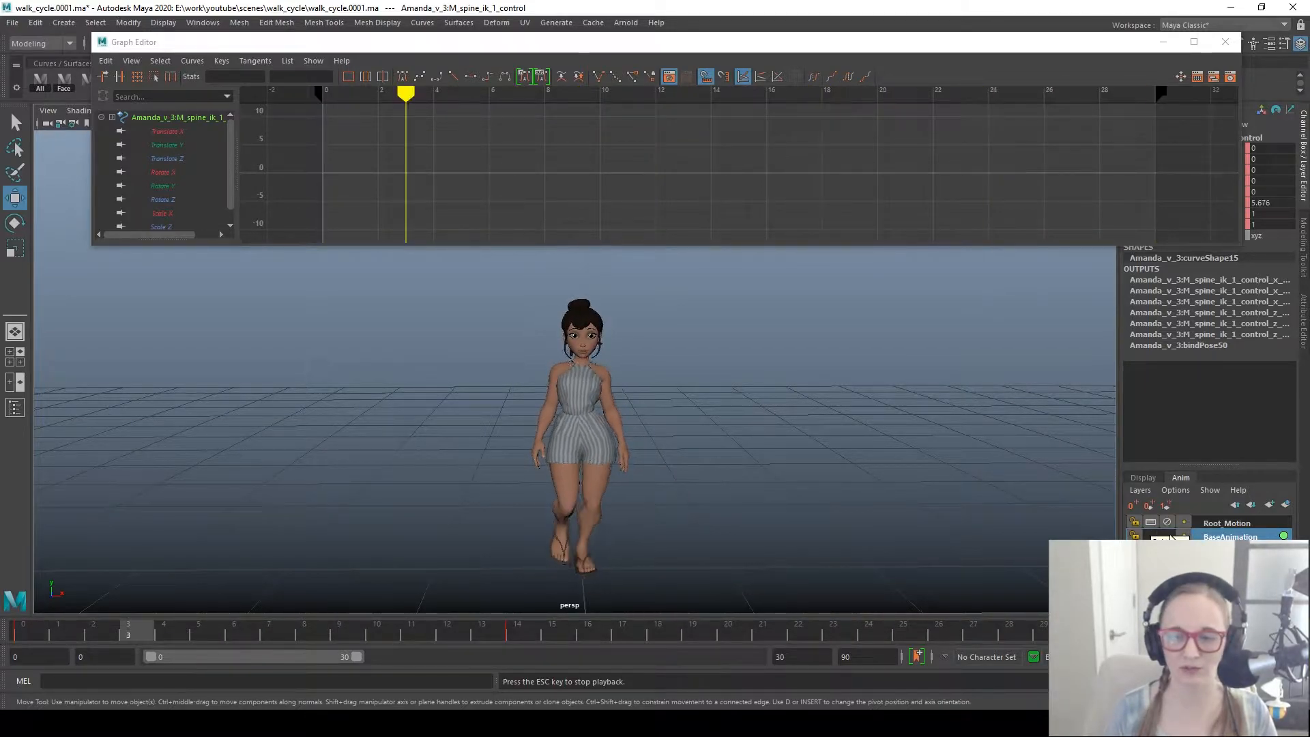
left_click_drag(637, 444, 705, 453, "alt")
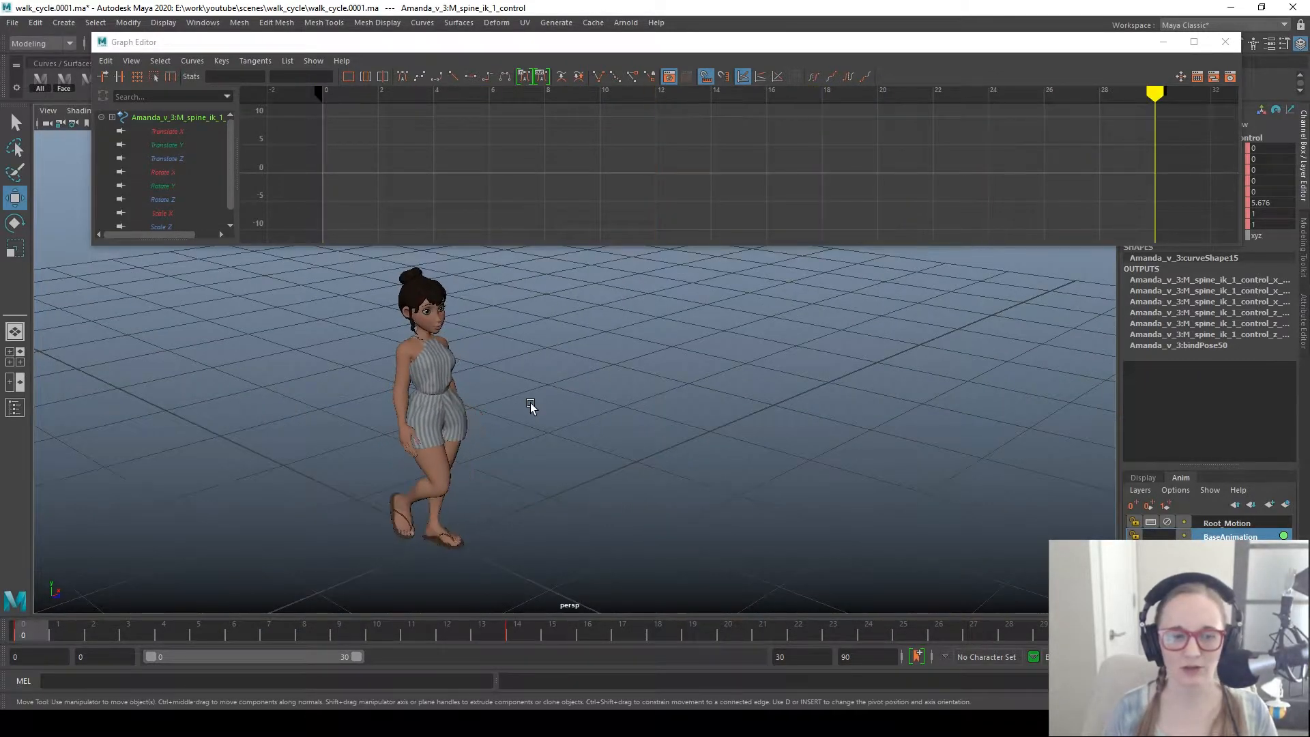
key("alt+v")
Step: Show the rig controls again, select the main control at the feet, and inspect its BaseAnimation Translate Z curve
key("q")
left_click(475, 405)
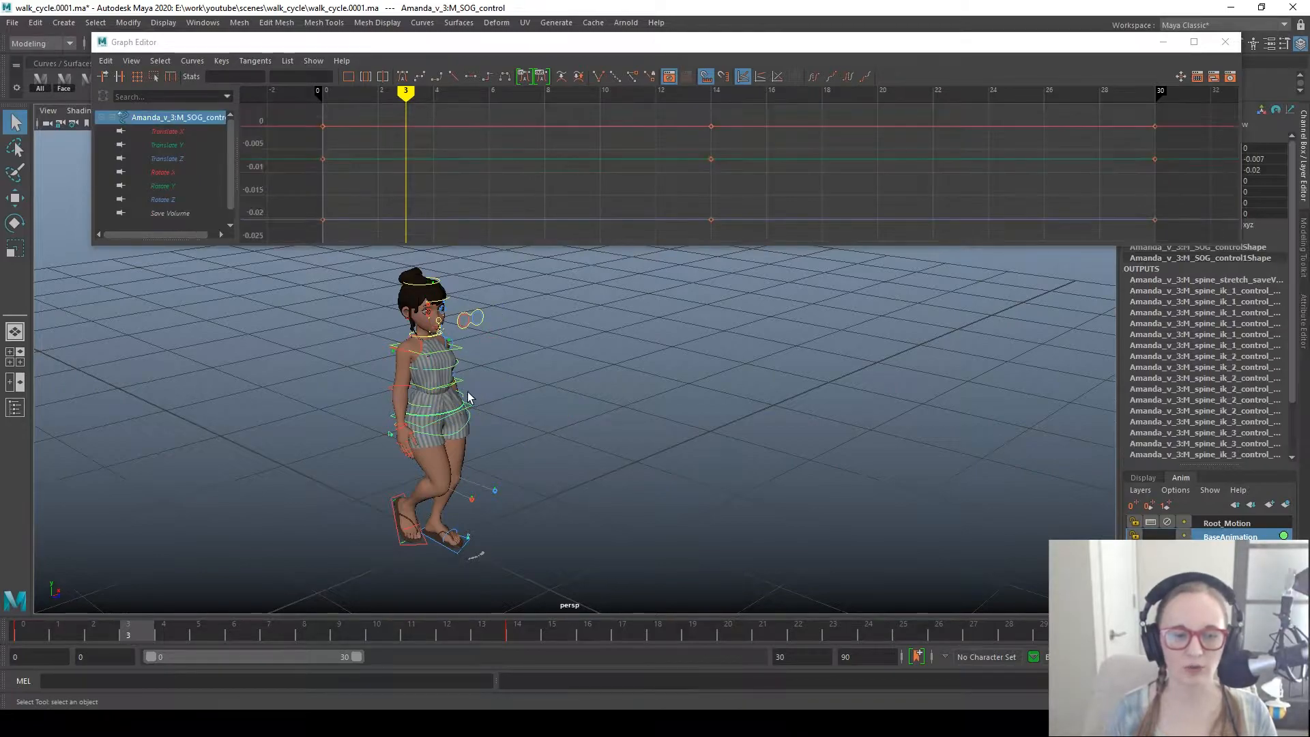
key("f")
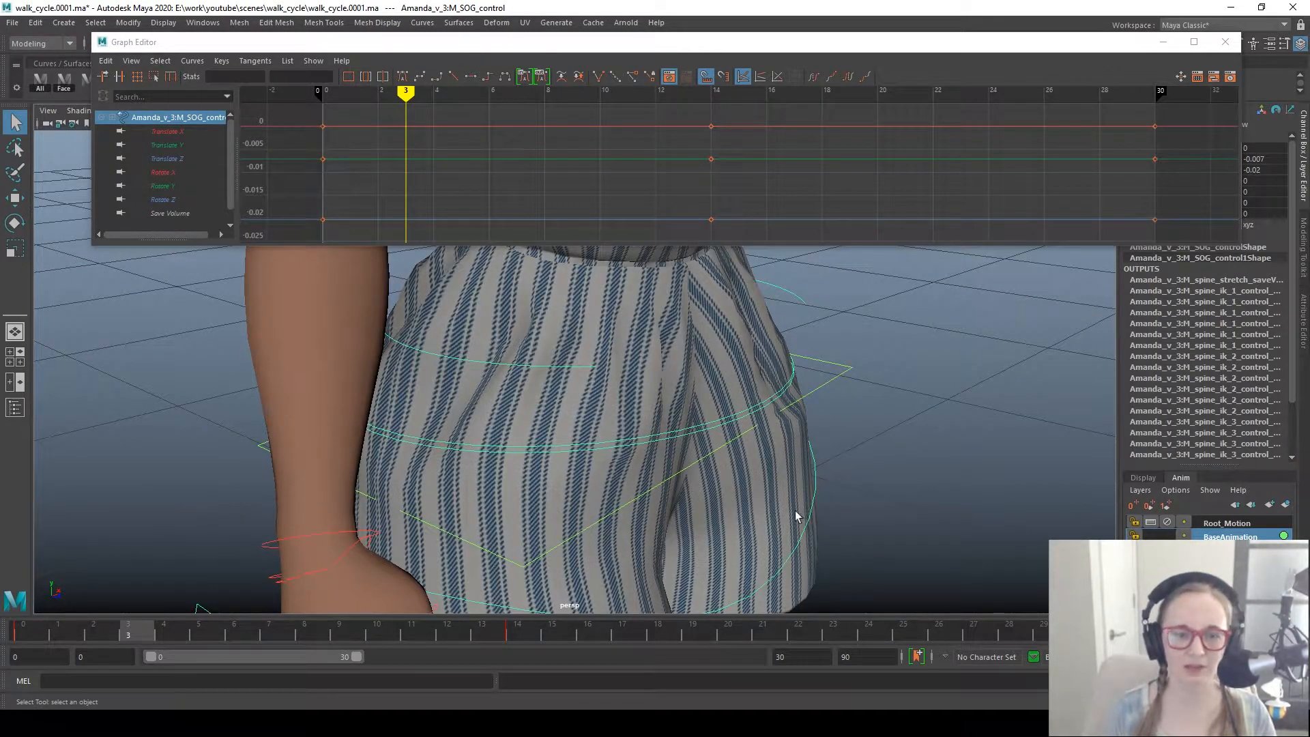
scroll(756, 505, "down", 8)
left_click_drag(871, 457, 552, 463, "alt")
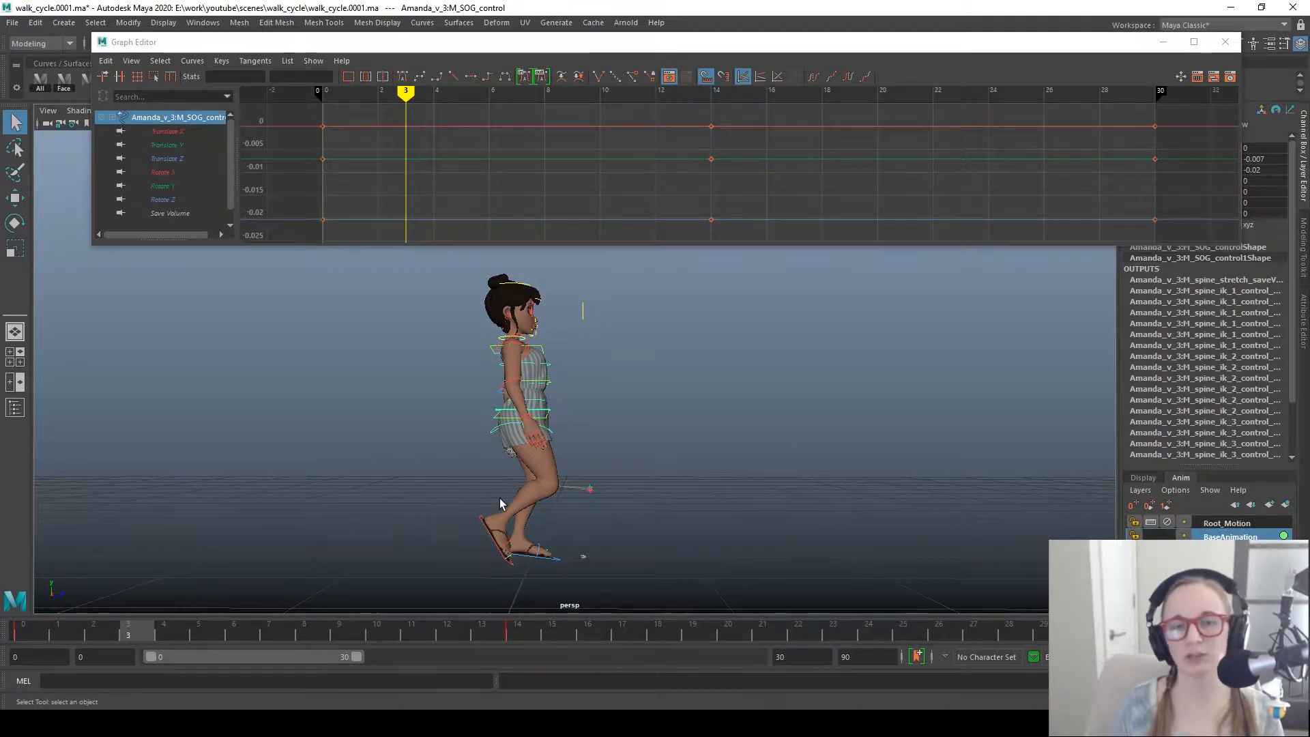
left_click_drag(497, 462, 464, 468, "alt")
left_click_drag(705, 405, 792, 538, "alt")
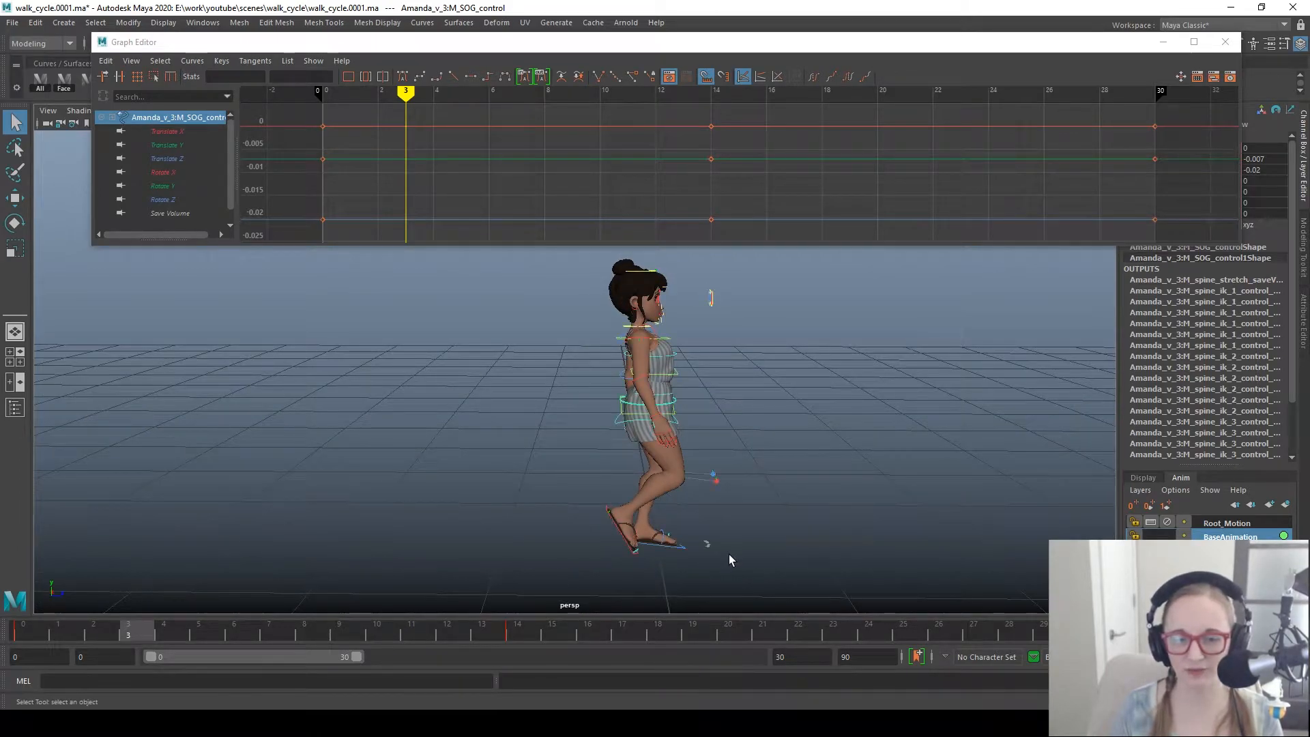
left_click(697, 560)
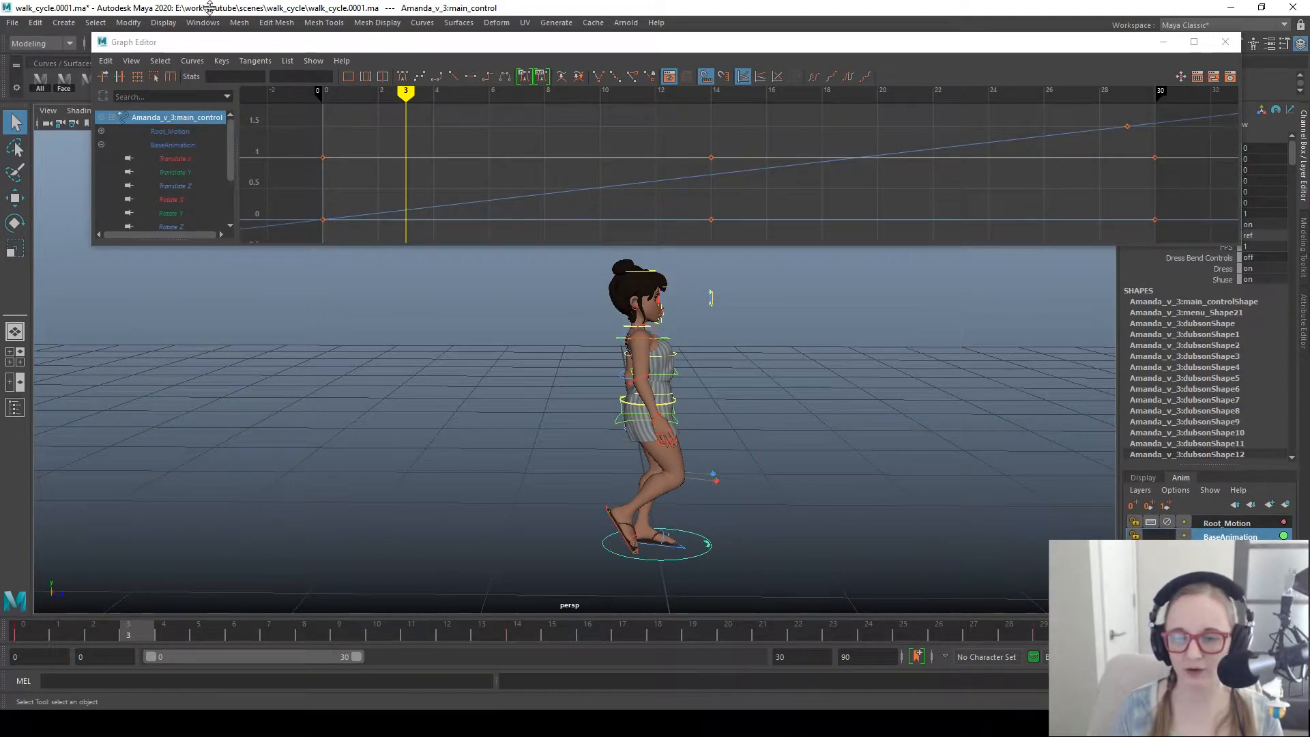
left_click(174, 185)
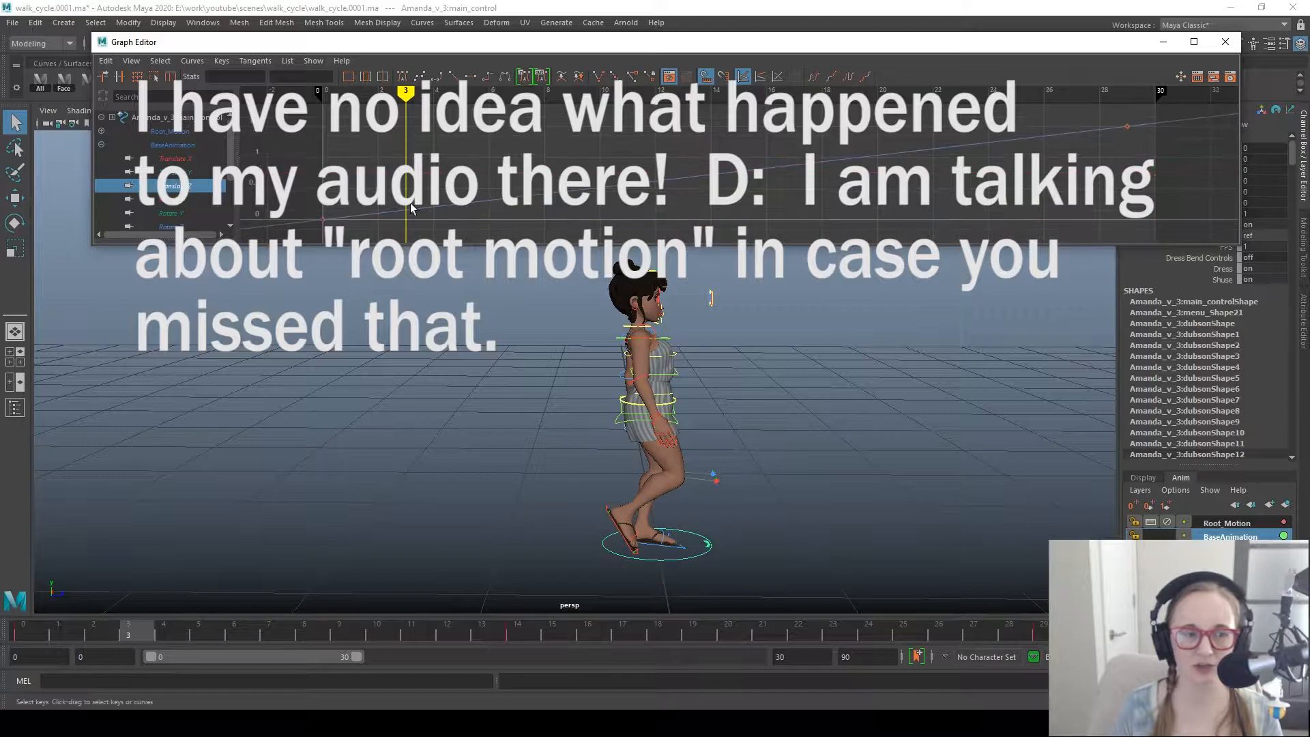
right_click_drag(921, 133, 816, 140, "alt")
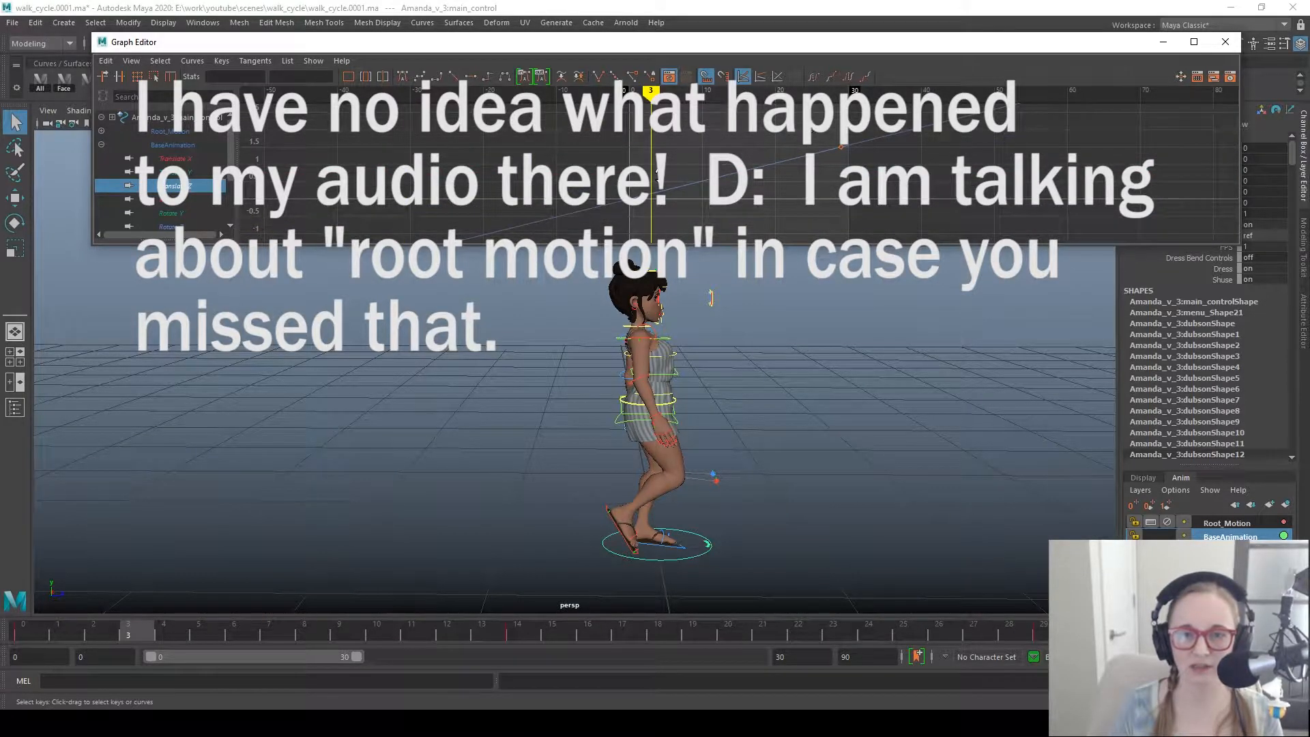
left_click_drag(1021, 300, 1022, 301)
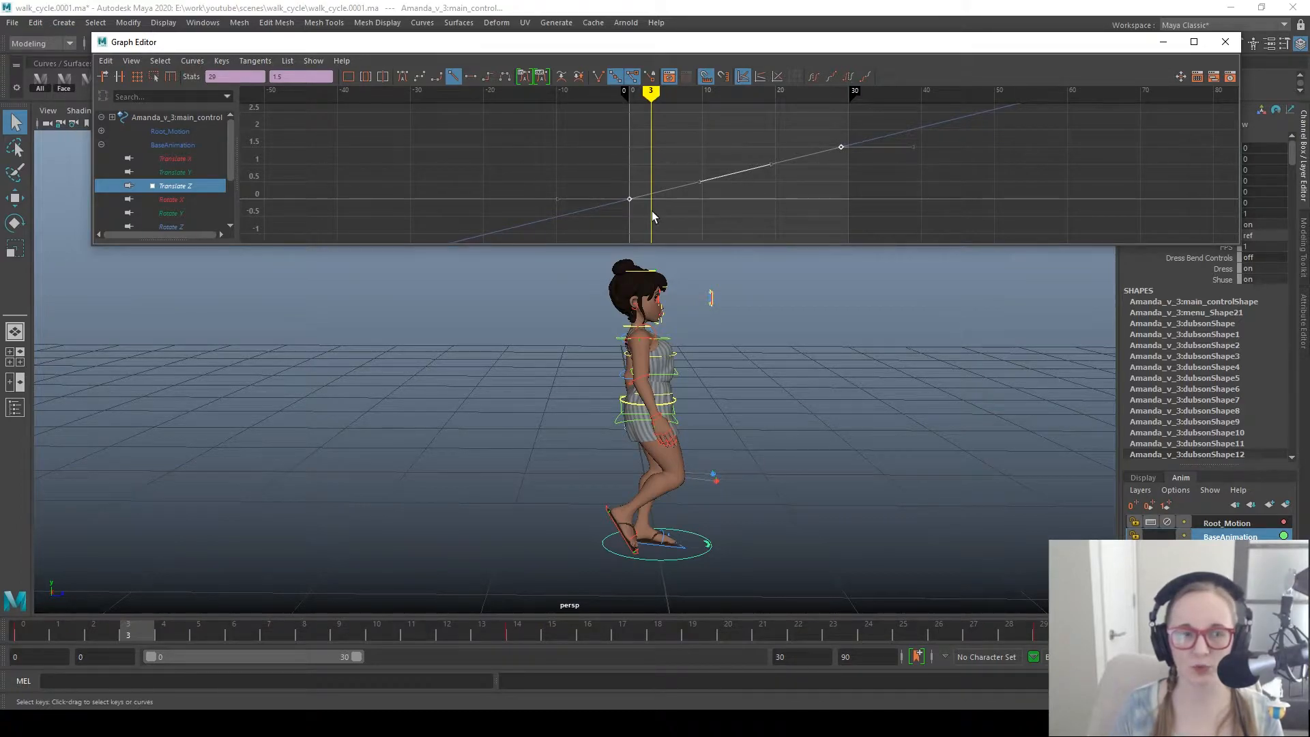
Step: Compare the in-place poses at frames 30 and 0 from the side, and scrub through to frame 7
left_click(1085, 633)
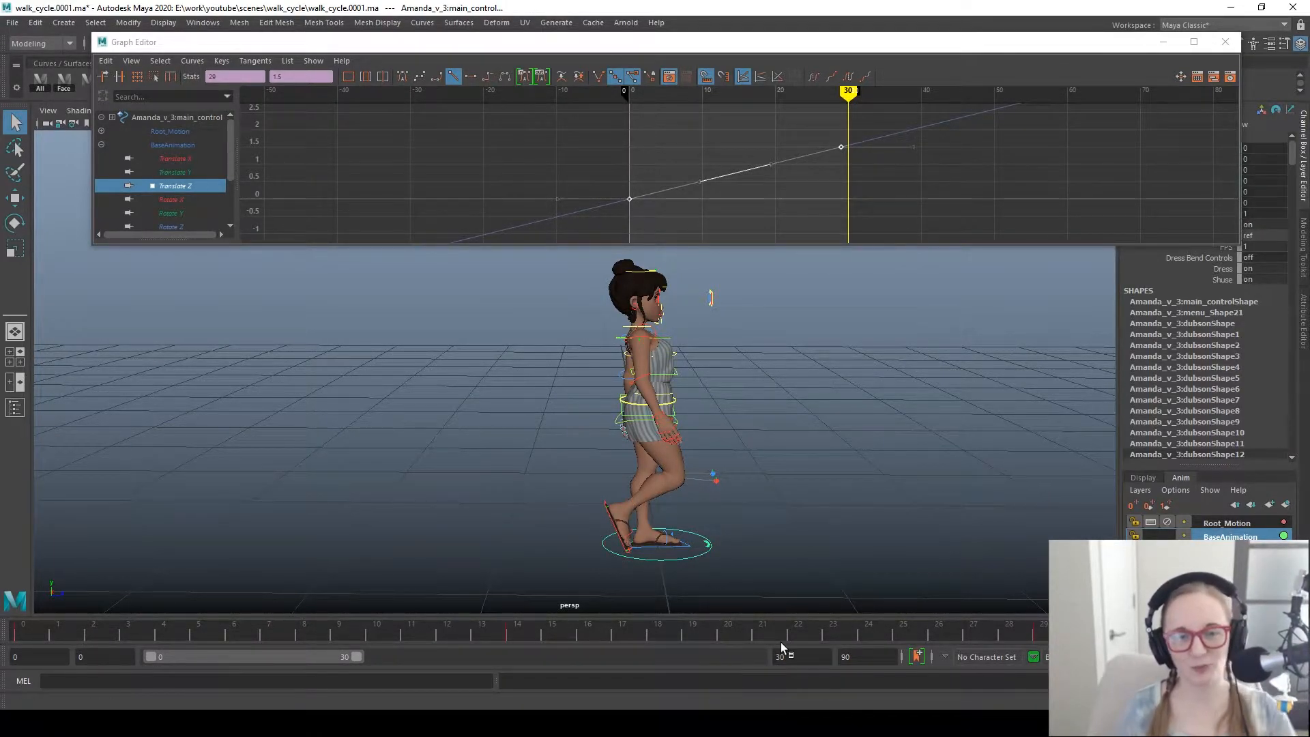
right_click_drag(709, 382, 682, 409, "alt")
middle_click_drag(654, 412, 543, 421, "alt")
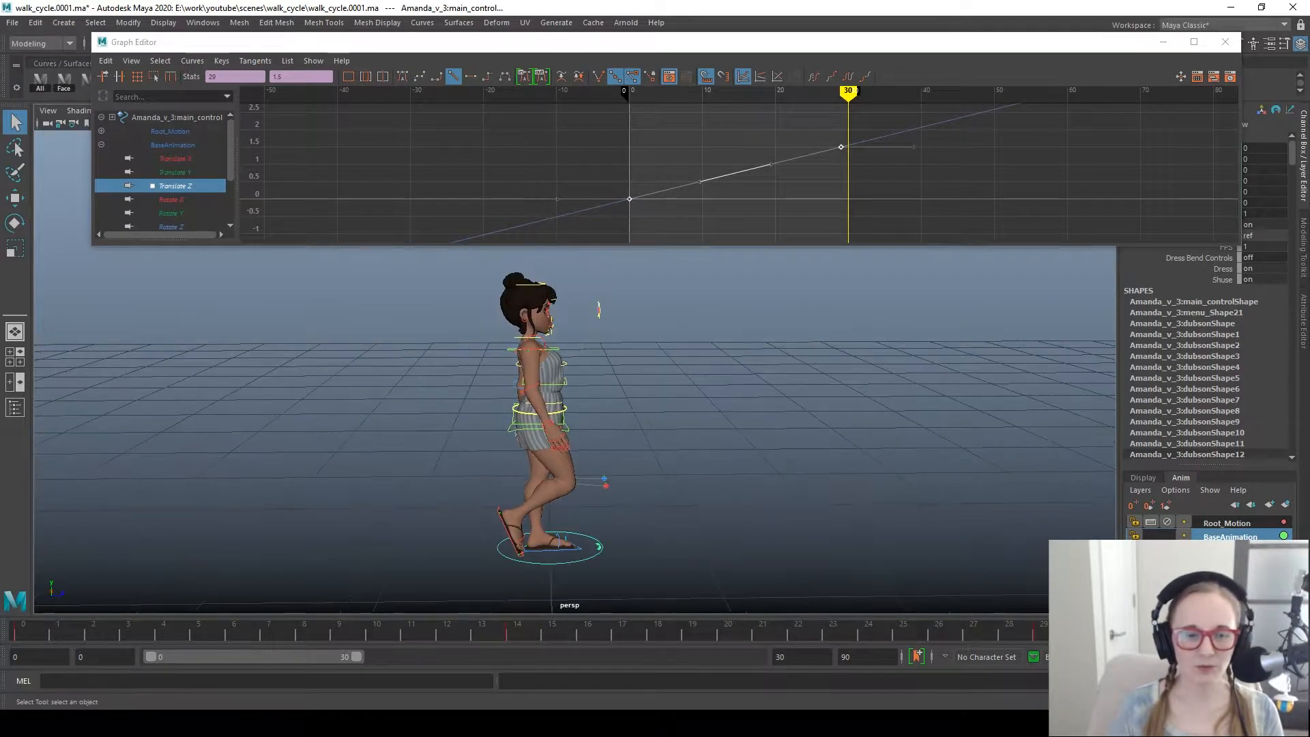
left_click_drag(71, 640, 7, 587)
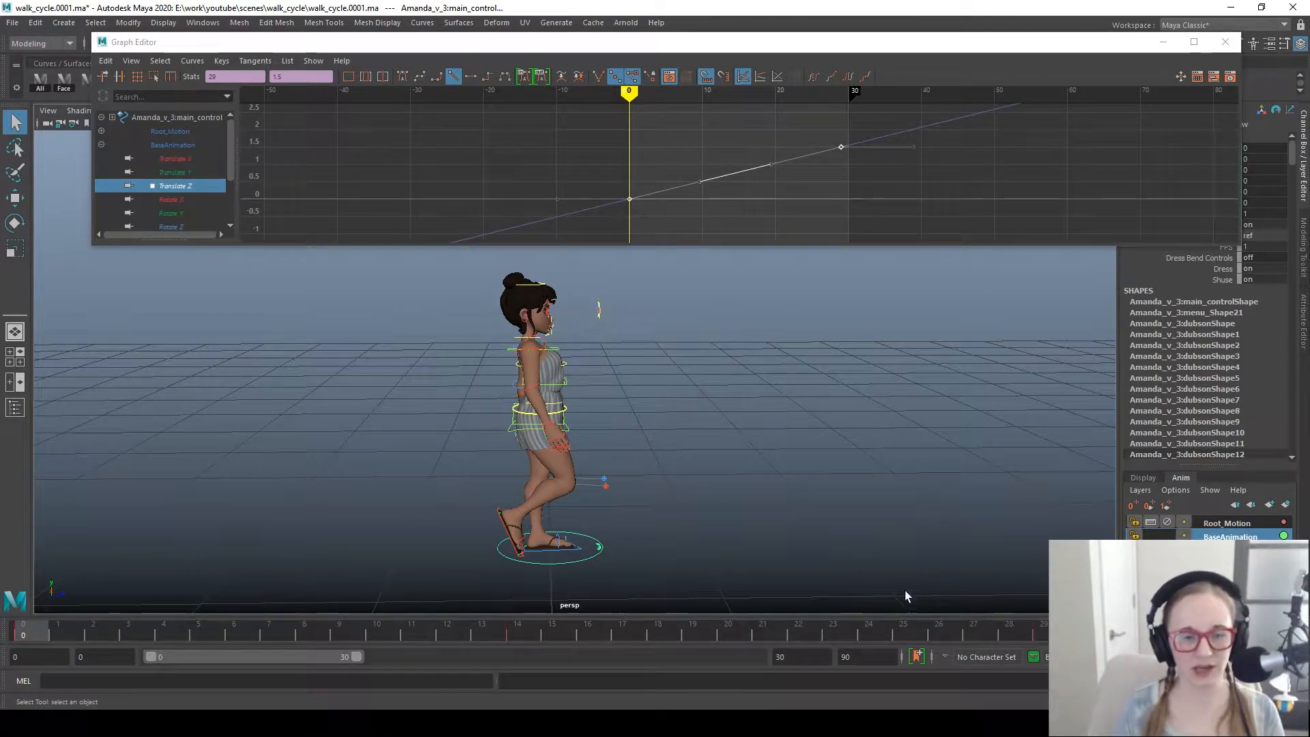
left_click_drag(311, 639, 58, 556)
left_click_drag(246, 542, 300, 553)
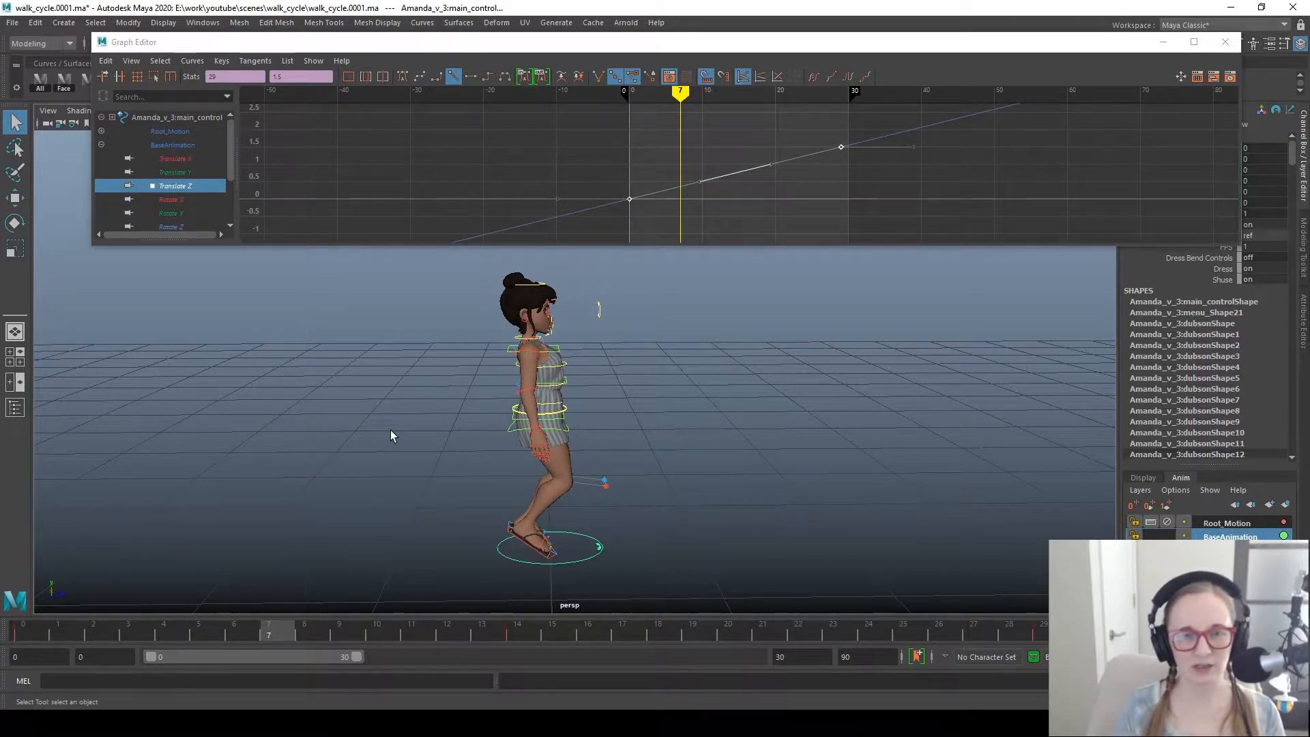
Step: Mute and lock the Root_Motion layer, scrub through the forward travel, and go to frame 7
left_click_drag(363, 462, 426, 475, "alt")
left_click(1166, 522)
left_click_drag(509, 418, 427, 411, "alt")
left_click(9, 624)
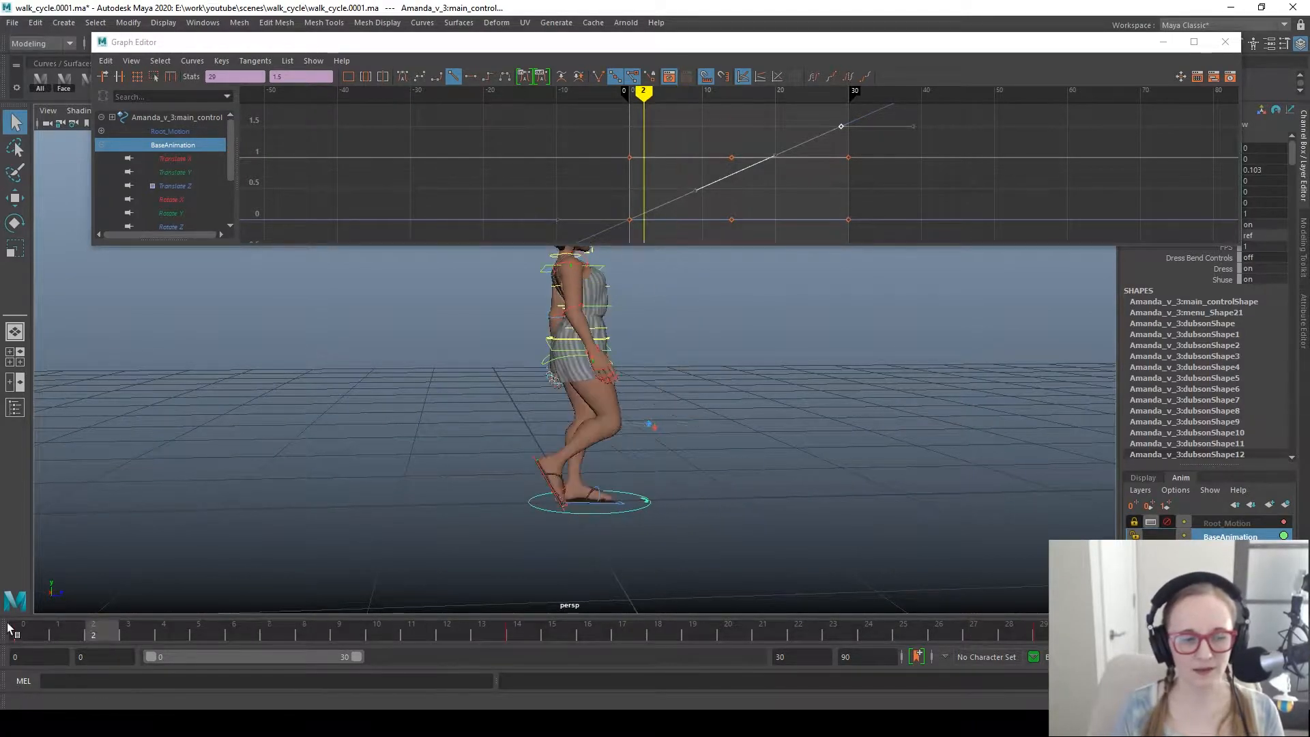
left_click_drag(104, 622, 528, 637)
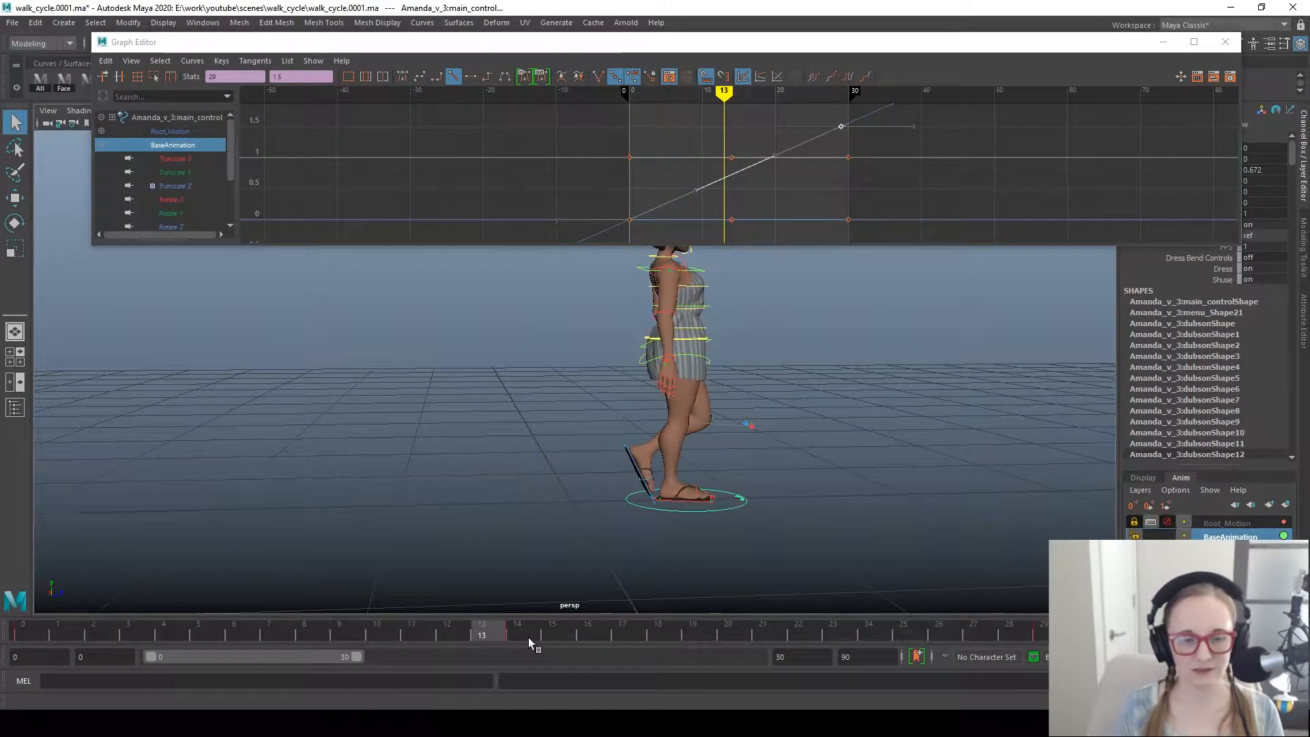
left_click(275, 635)
Step: Examine the feet up close from the side while scrubbing the early frames to check for foot sliding
scroll(742, 241, "up", 10)
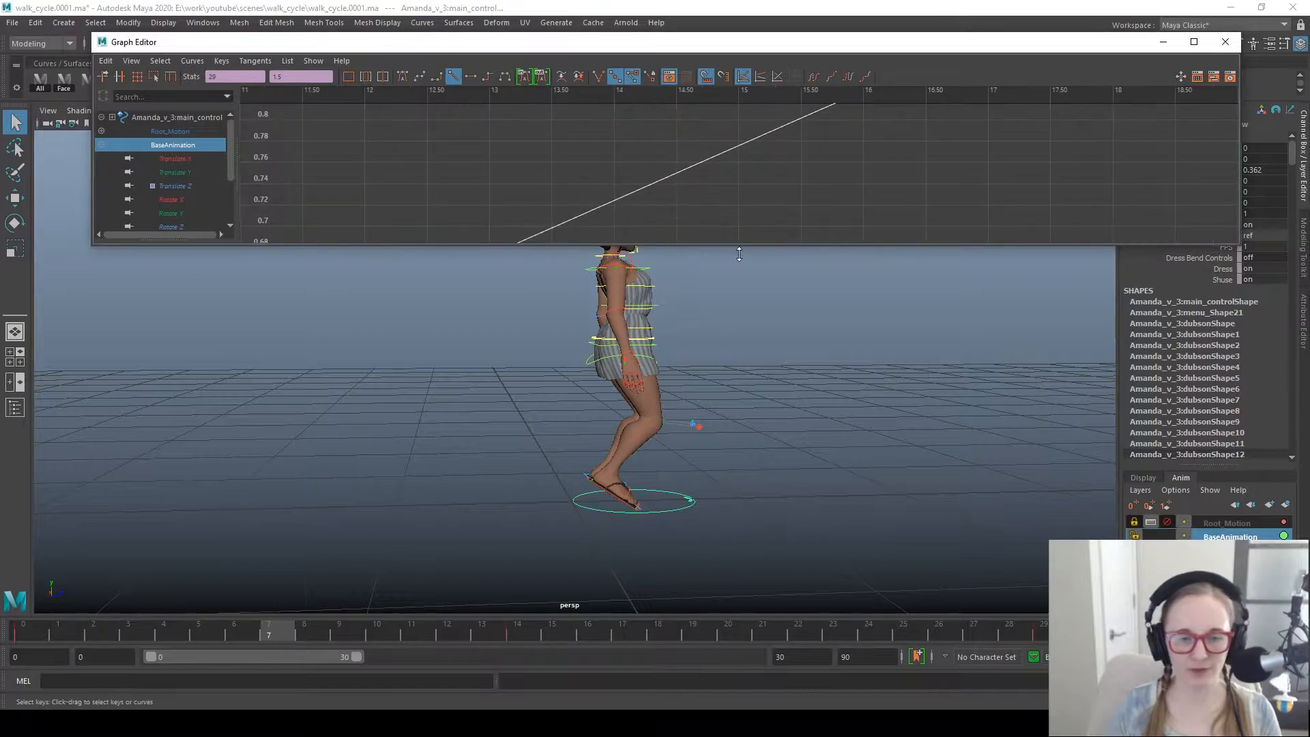
left_click_drag(600, 588, 544, 582, "alt")
right_click_drag(543, 581, 796, 602, "alt")
middle_click_drag(574, 600, 569, 417, "alt")
middle_click_drag(553, 338, 544, 470, "alt")
left_click_drag(544, 469, 520, 497, "alt")
left_click_drag(126, 636, 239, 628)
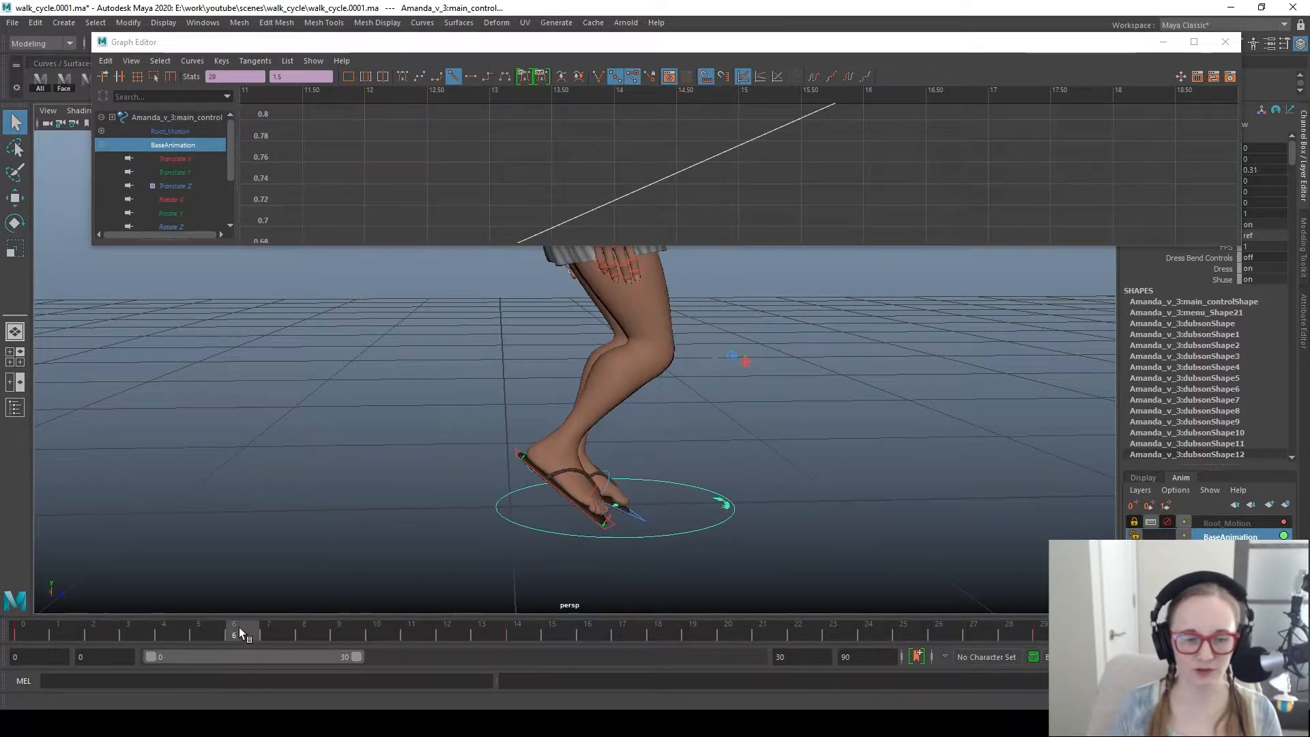
Step: Select the left foot's IK control with the Move tool and scrub its contact from frame 0 to 7
left_click(645, 524)
key("w")
left_click_drag(49, 632, 285, 632)
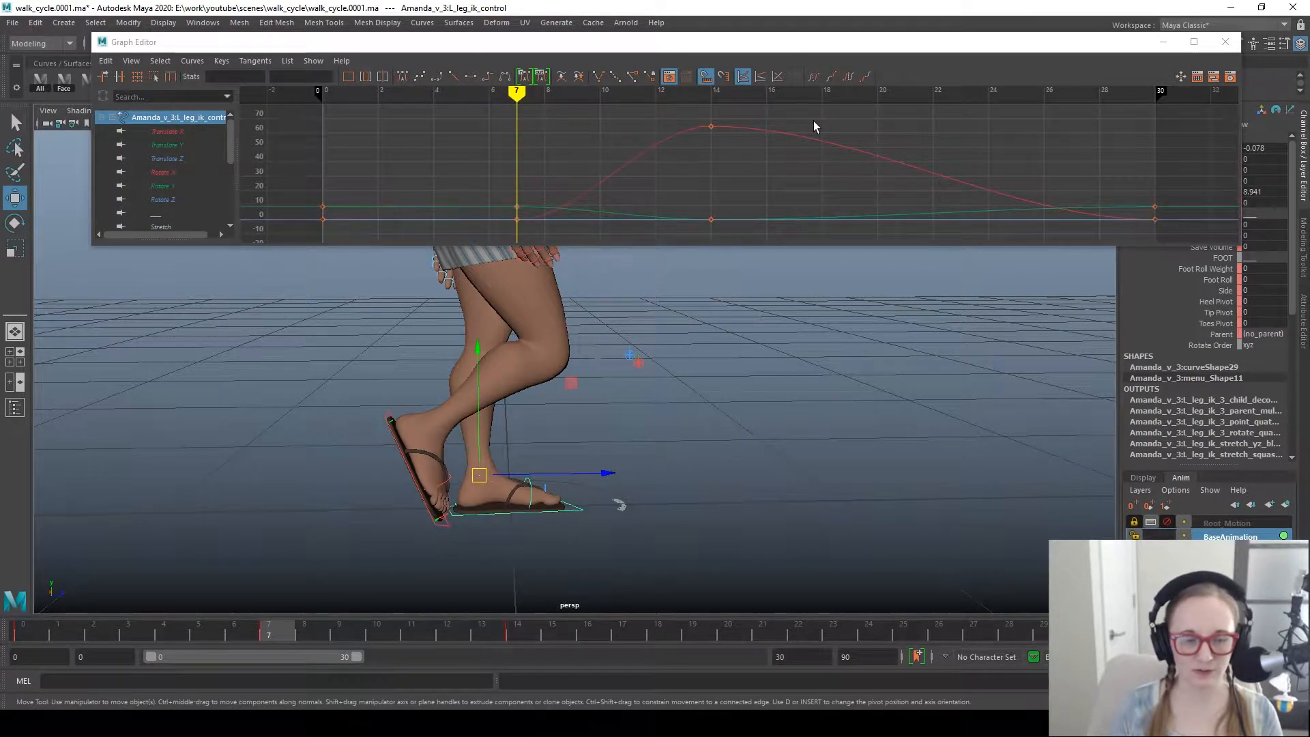
left_click_drag(732, 42, 660, 90)
middle_click_drag(610, 505, 608, 547, "alt")
left_click_drag(18, 639, 267, 623)
Step: Switch to the orthographic left view around the feet and scrub to frame 7 to examine the sliding
key("space")
left_click_drag(635, 408, 585, 389)
scroll(325, 441, "up", 5)
scroll(459, 538, "up", 5)
right_click_drag(459, 538, 141, 286, "alt")
right_click_drag(1064, 423, 670, 437, "alt")
middle_click_drag(670, 436, 707, 542, "alt")
right_click_drag(799, 459, 319, 453, "alt")
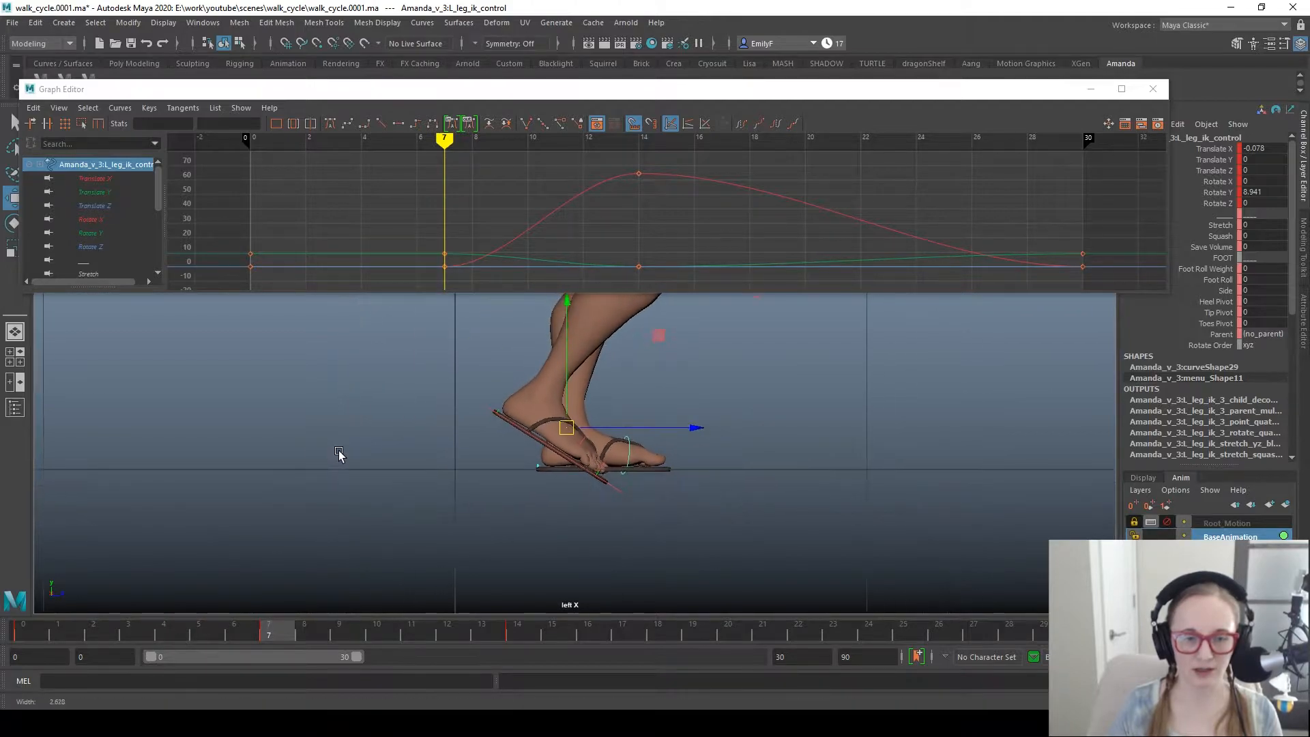
middle_click_drag(318, 452, 269, 541, "alt")
left_click_drag(63, 636, 270, 634)
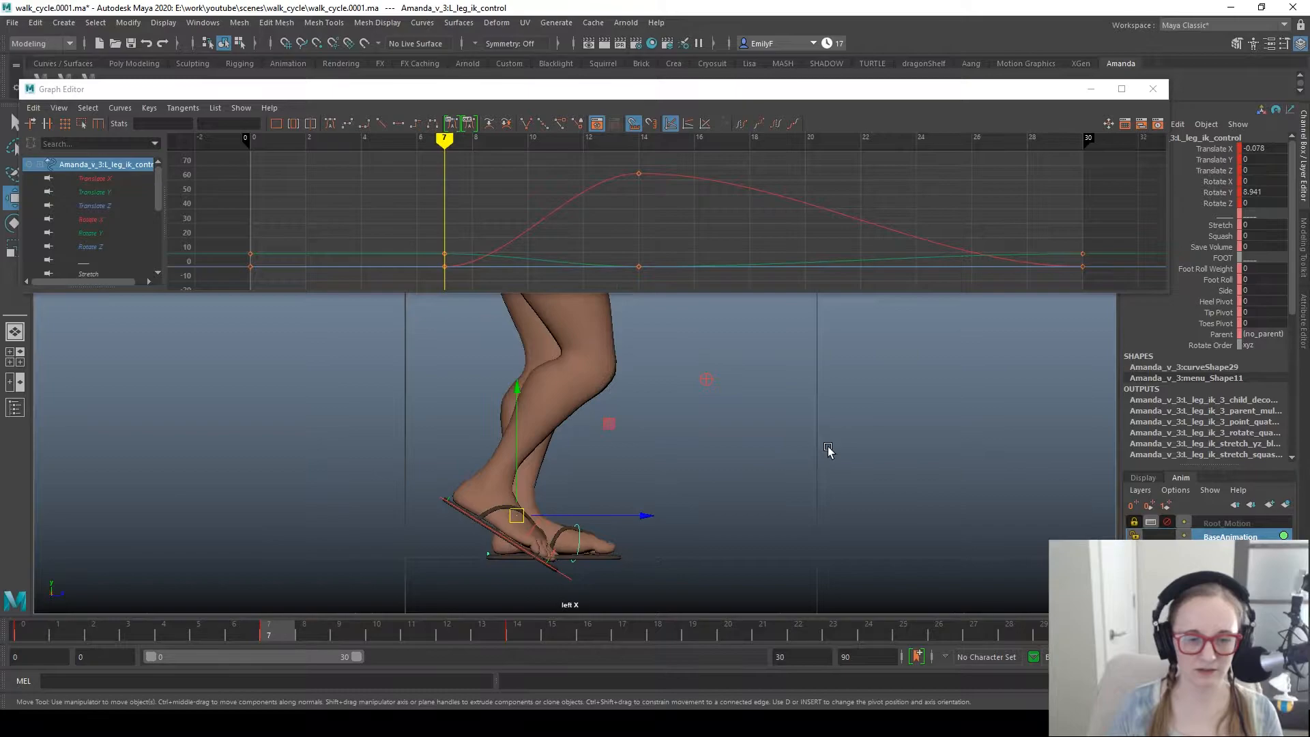
Step: Try moving the left foot control back to about -0.119 in Translate Z at frame 7 and scrub the early frames
left_click_drag(637, 521, 532, 522)
middle_click_drag(545, 486, 641, 403, "alt")
right_click_drag(423, 515, 511, 532, "alt")
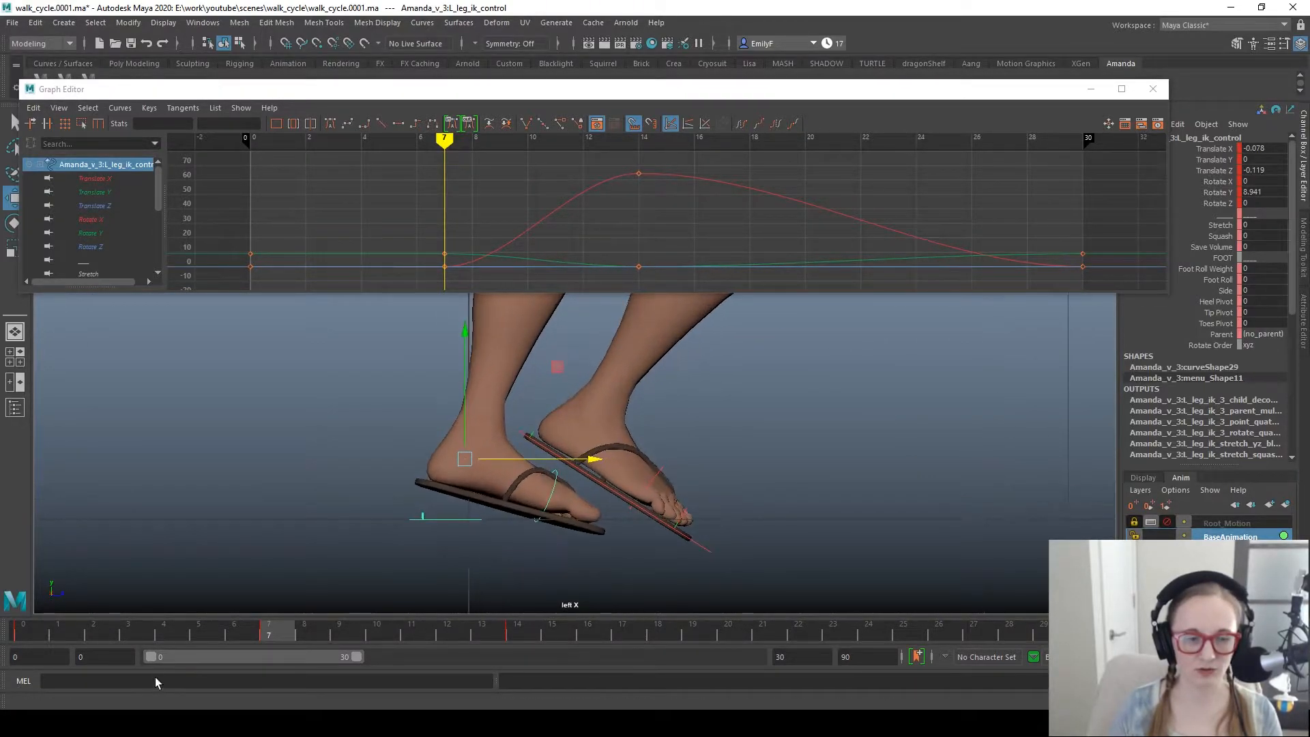
left_click_drag(73, 631, 284, 623)
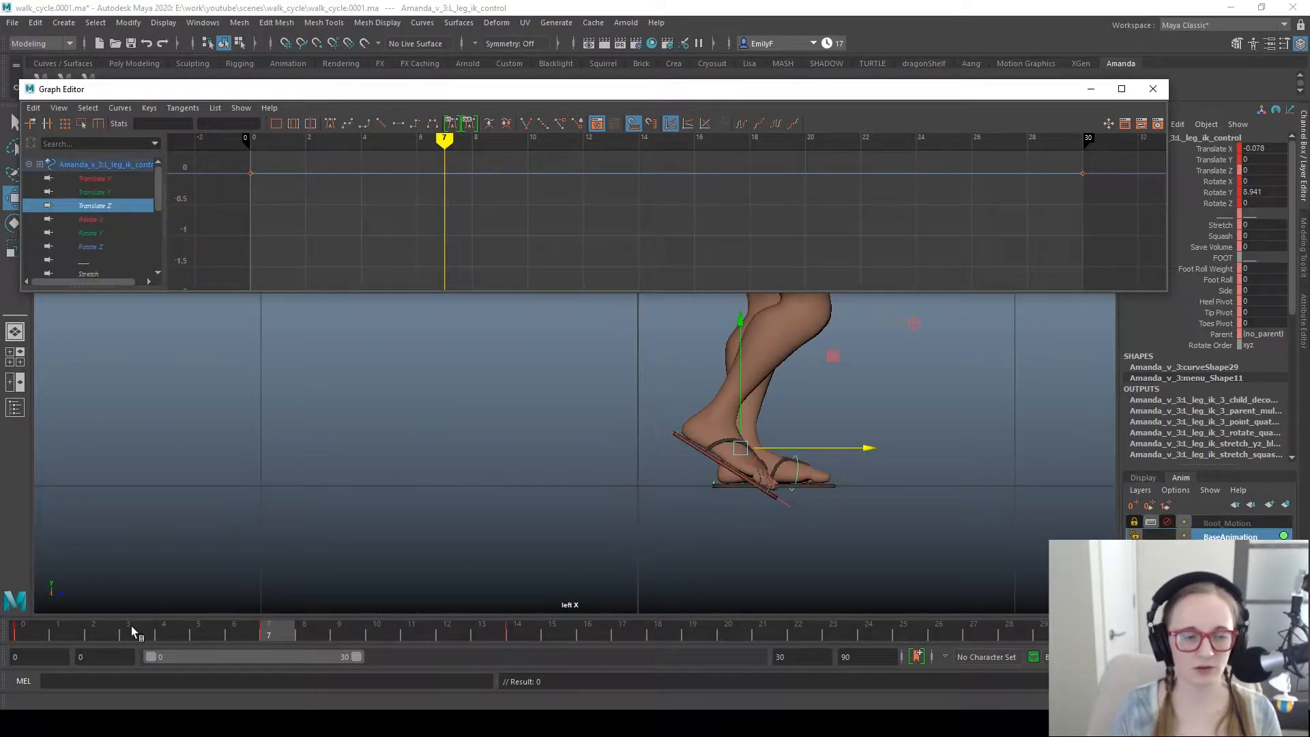
mouse_move(84, 633)
left_mouse_down()
mouse_move(20, 631)
mouse_move(239, 612)
left_mouse_up()
left_click(288, 629)
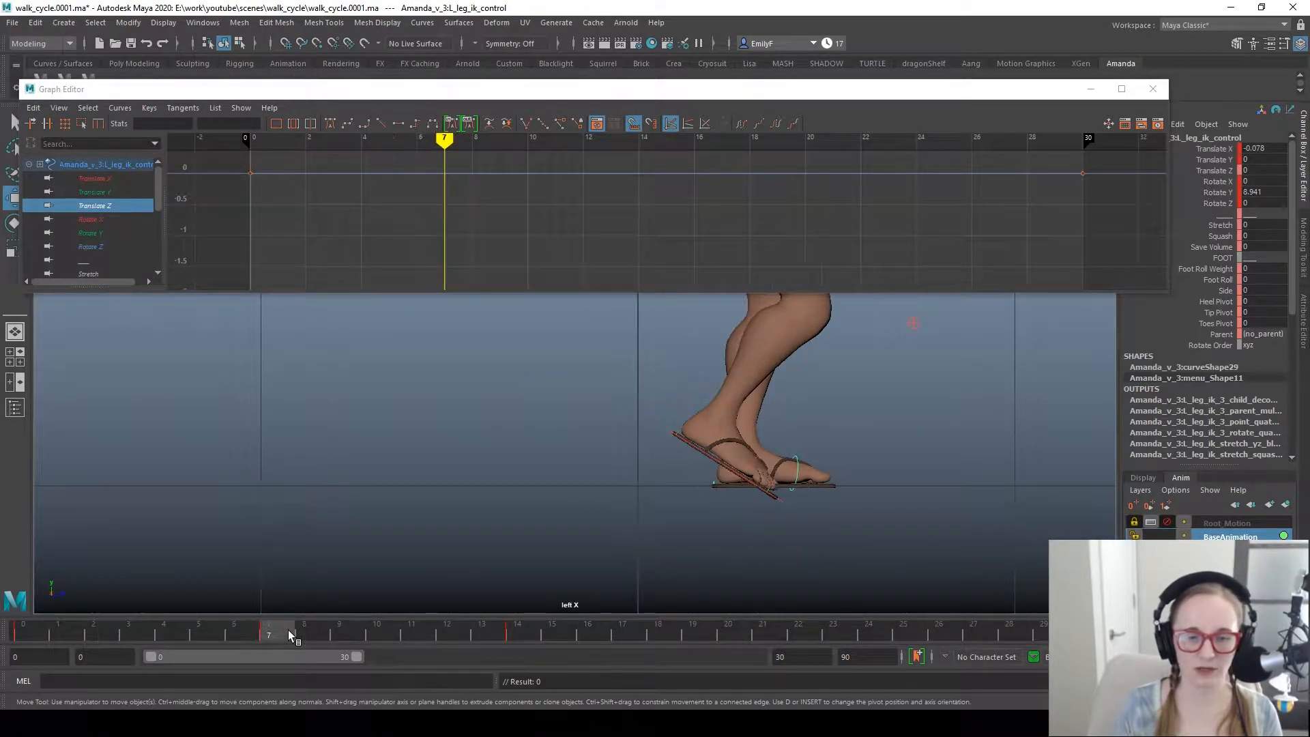
Step: Key the left foot control back at frame 7 with Translate Z at about -0.129 and scrub to check the planted foot
right_click_drag(681, 477, 773, 499, "alt")
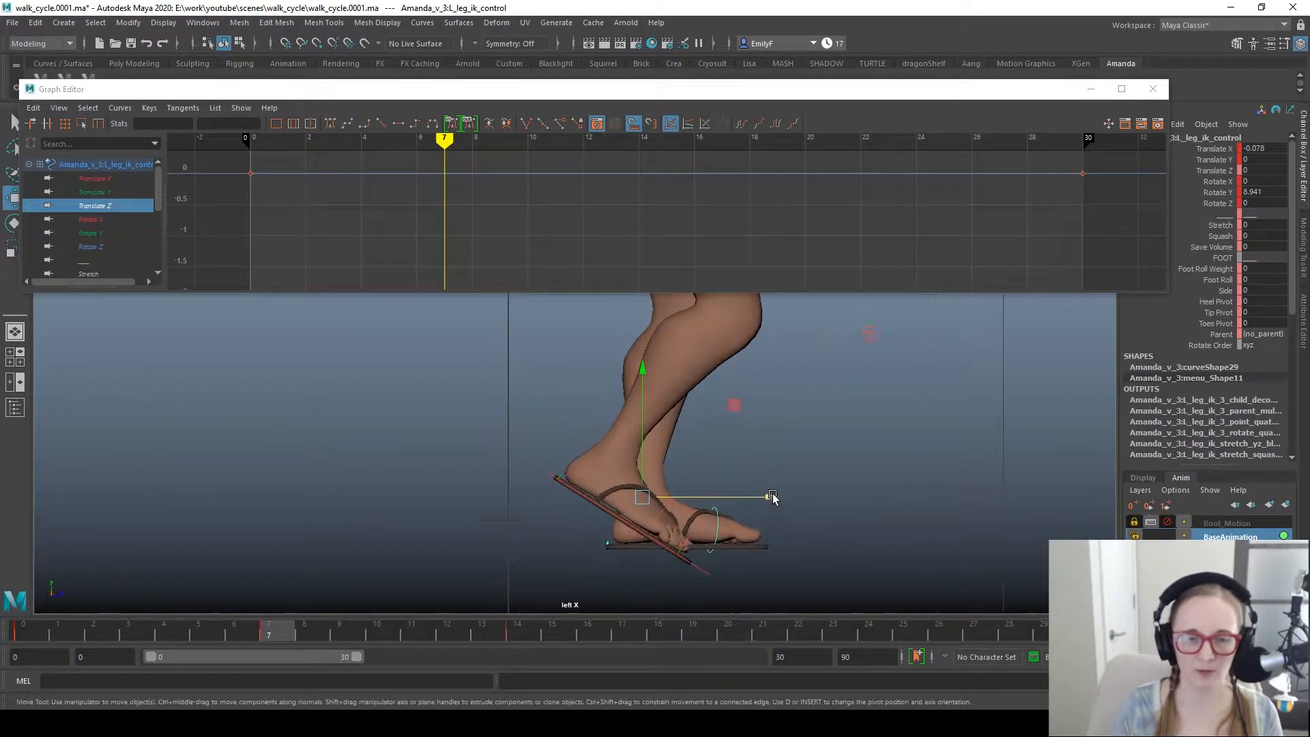
left_click(805, 534)
left_click_drag(805, 533, 669, 499)
left_click(771, 500)
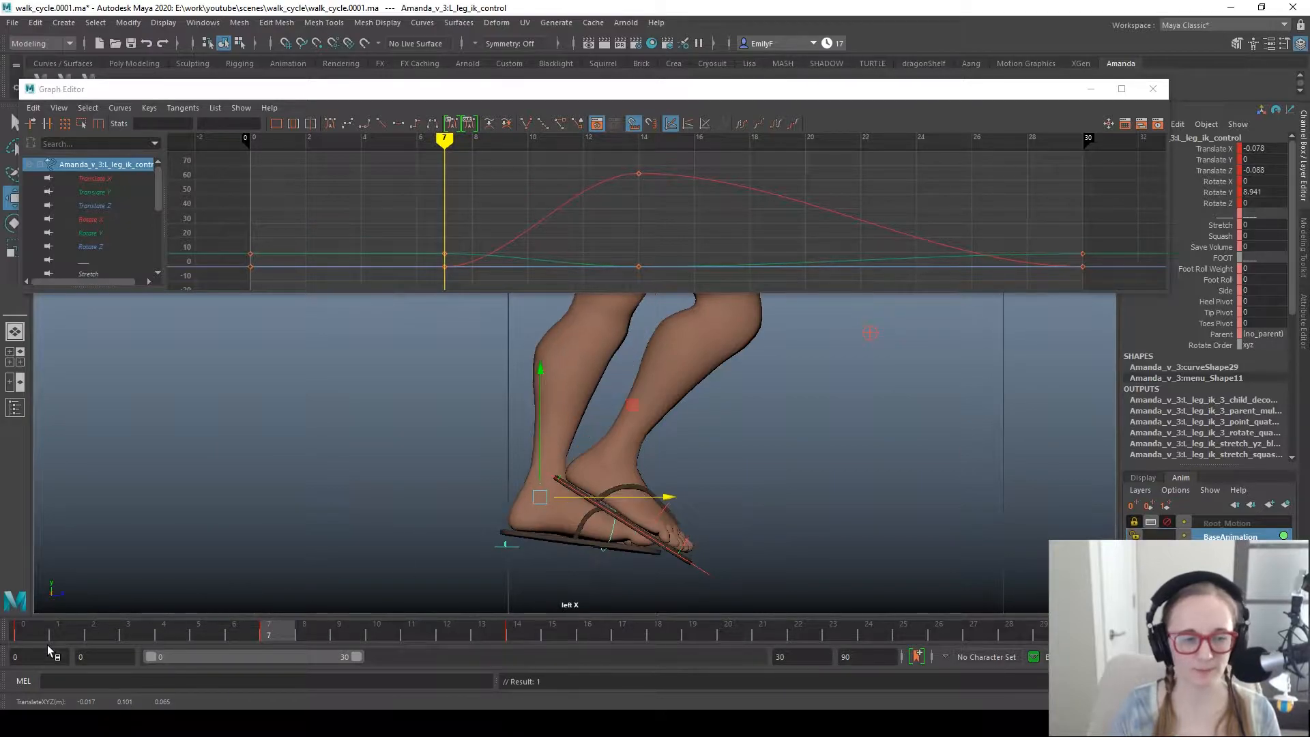
left_click(22, 638)
key(".")
key("w")
left_click_drag(680, 504, 632, 502)
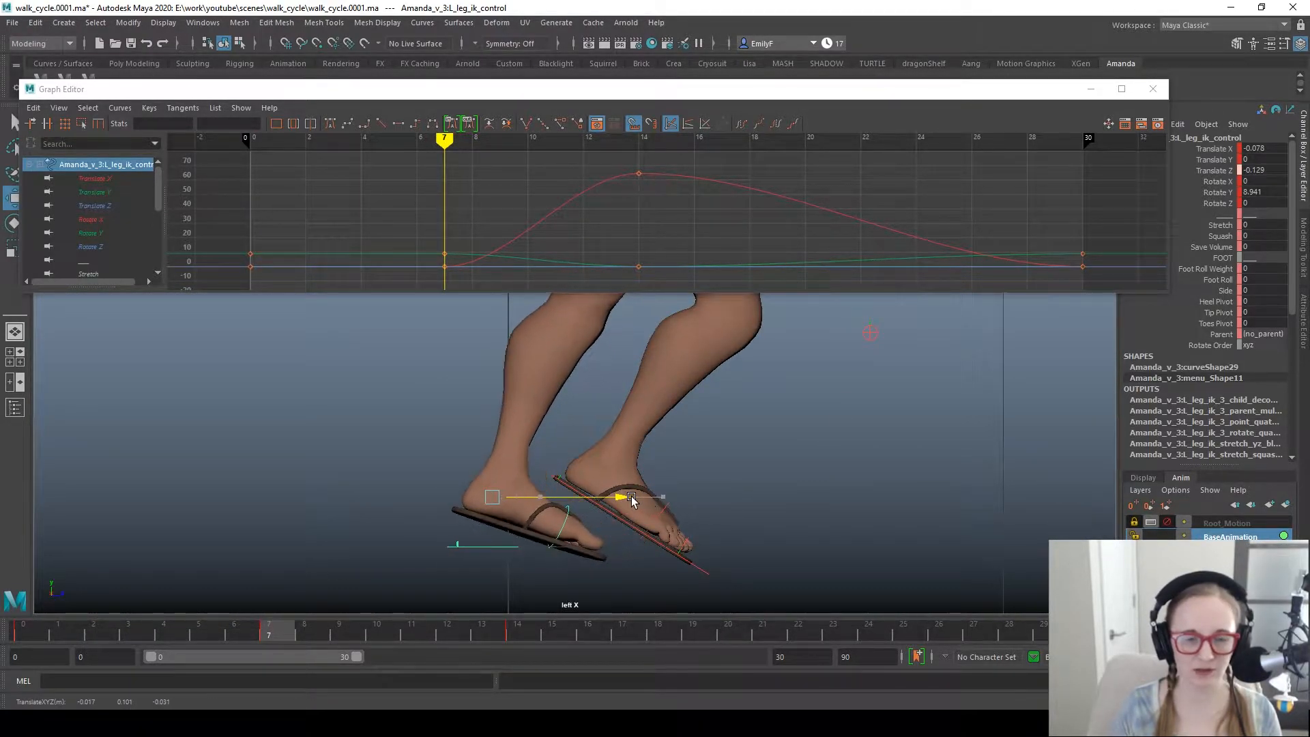
left_click_drag(71, 636, 238, 598)
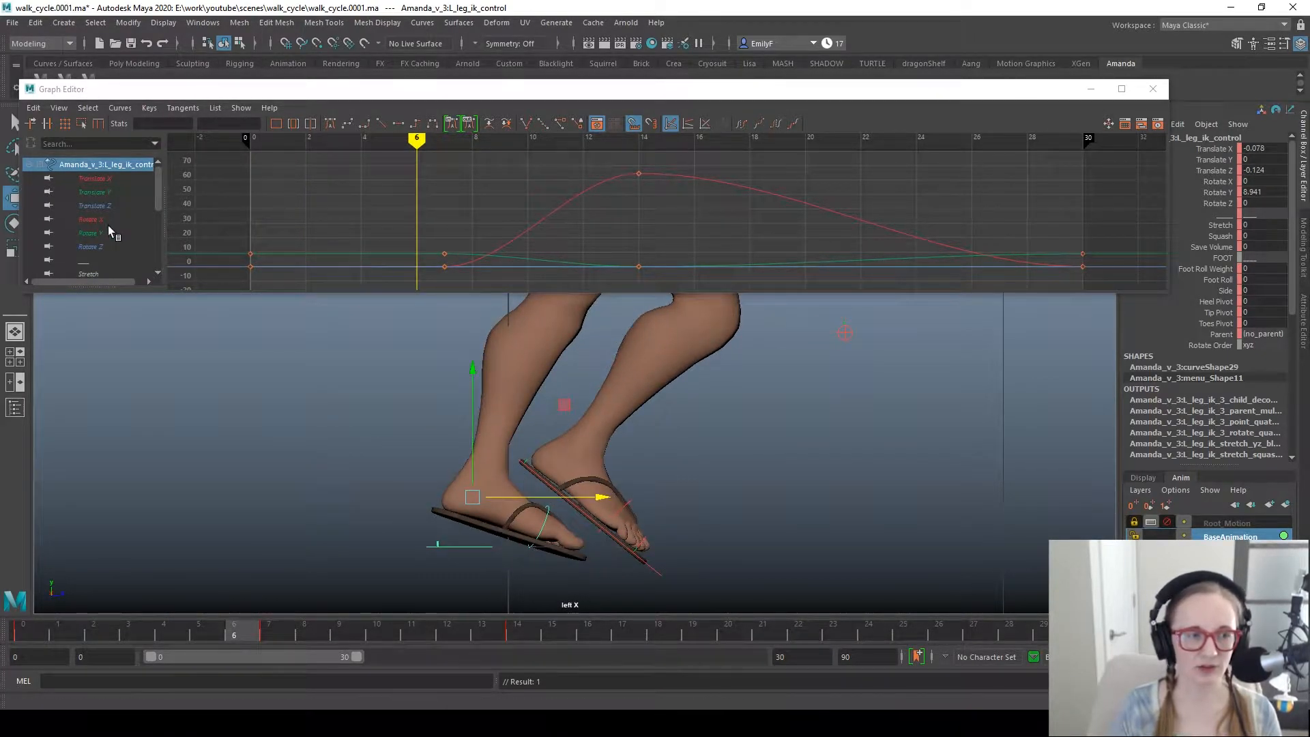
Step: Isolate the left foot control's Translate Z curve and give its keys at frames 0 and 7 linear tangents
left_click(117, 202)
key("f")
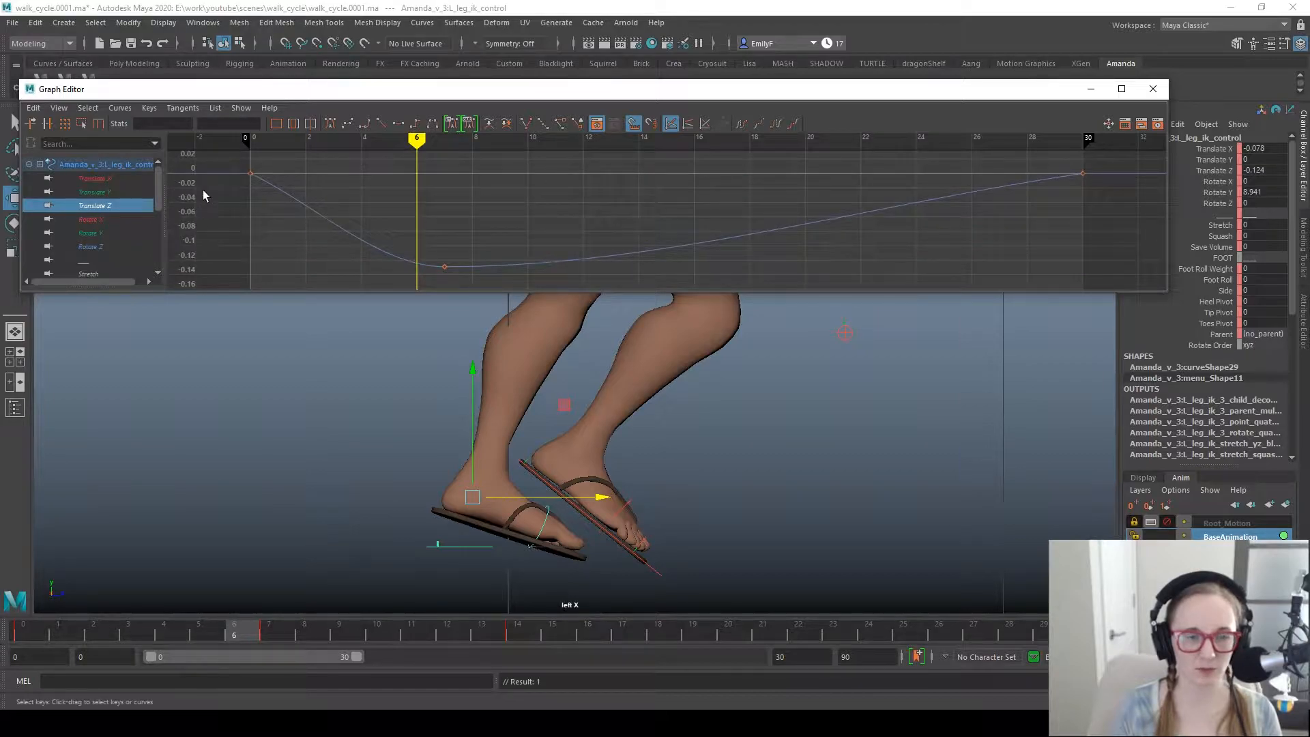
left_click_drag(415, 290, 408, 237)
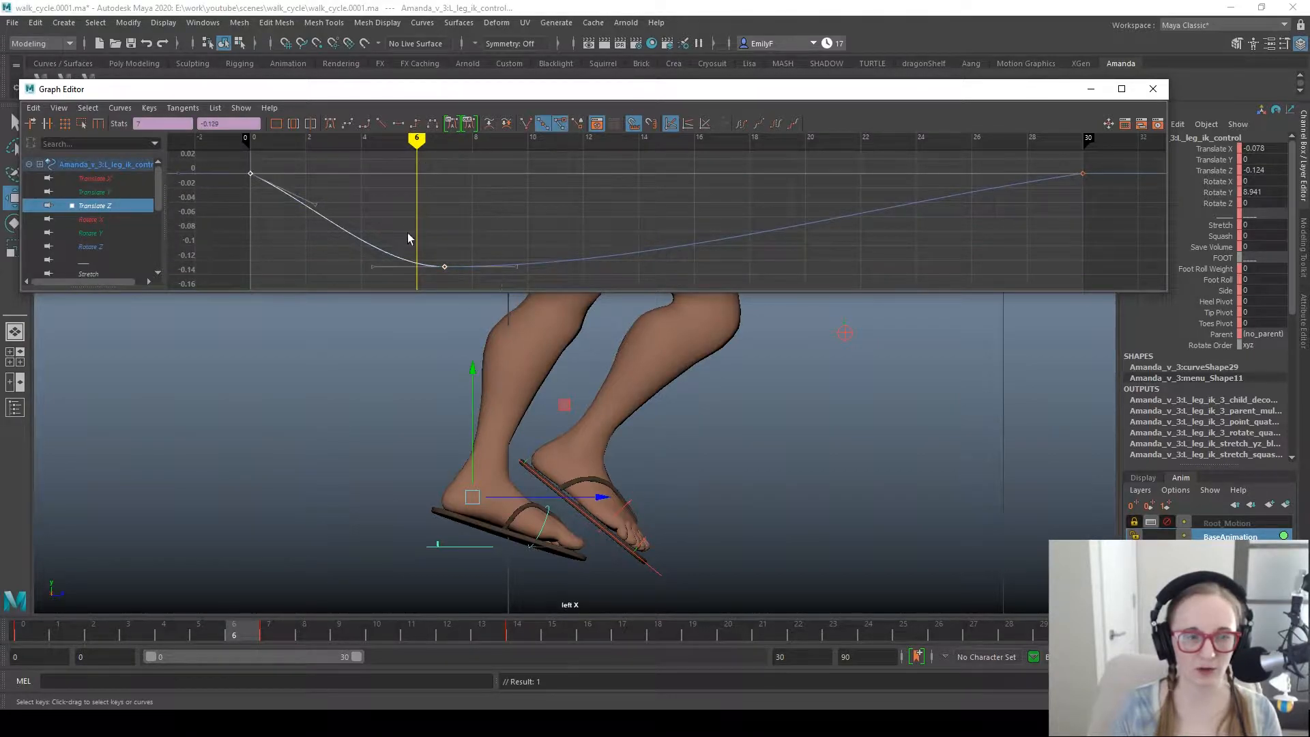
left_click(384, 126)
Step: Scrub between frames 0 and 7 close to the feet to examine how well the left foot stays planted
left_click_drag(96, 629, 167, 617)
scroll(678, 414, "up", 6)
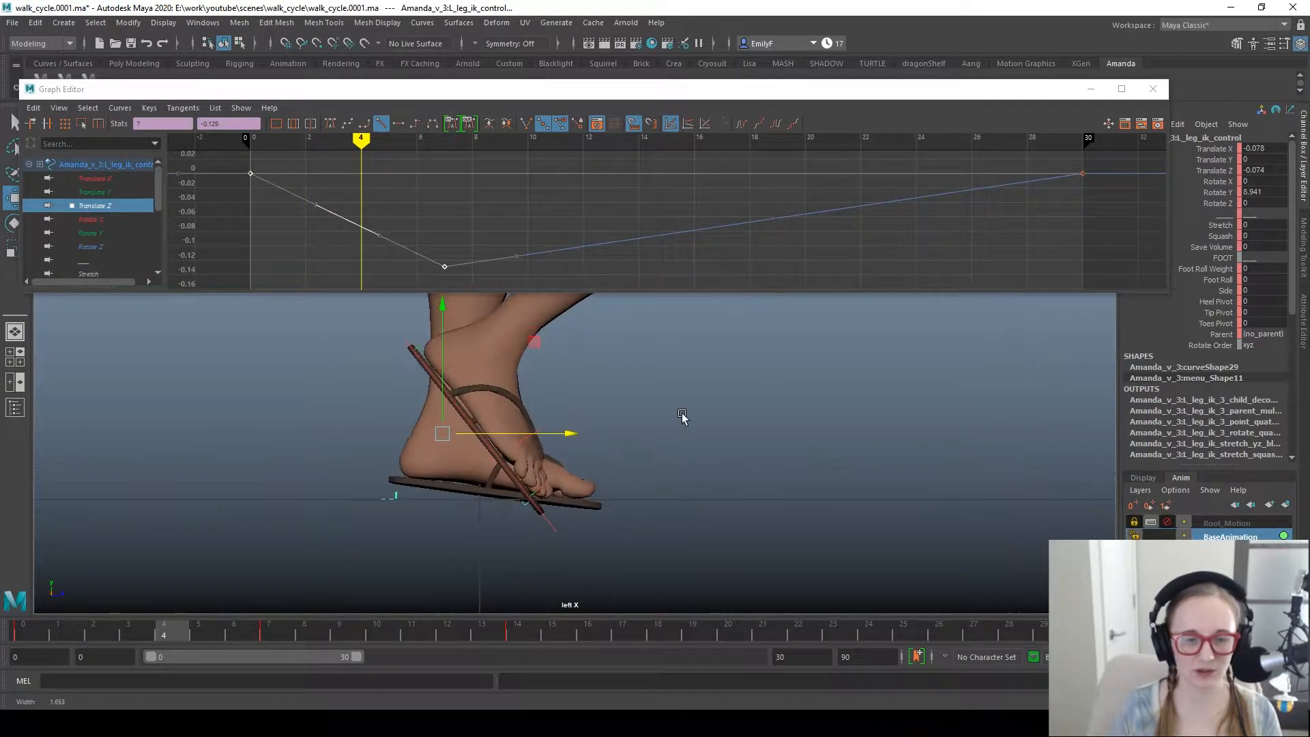
scroll(468, 462, "down", 2)
key("4")
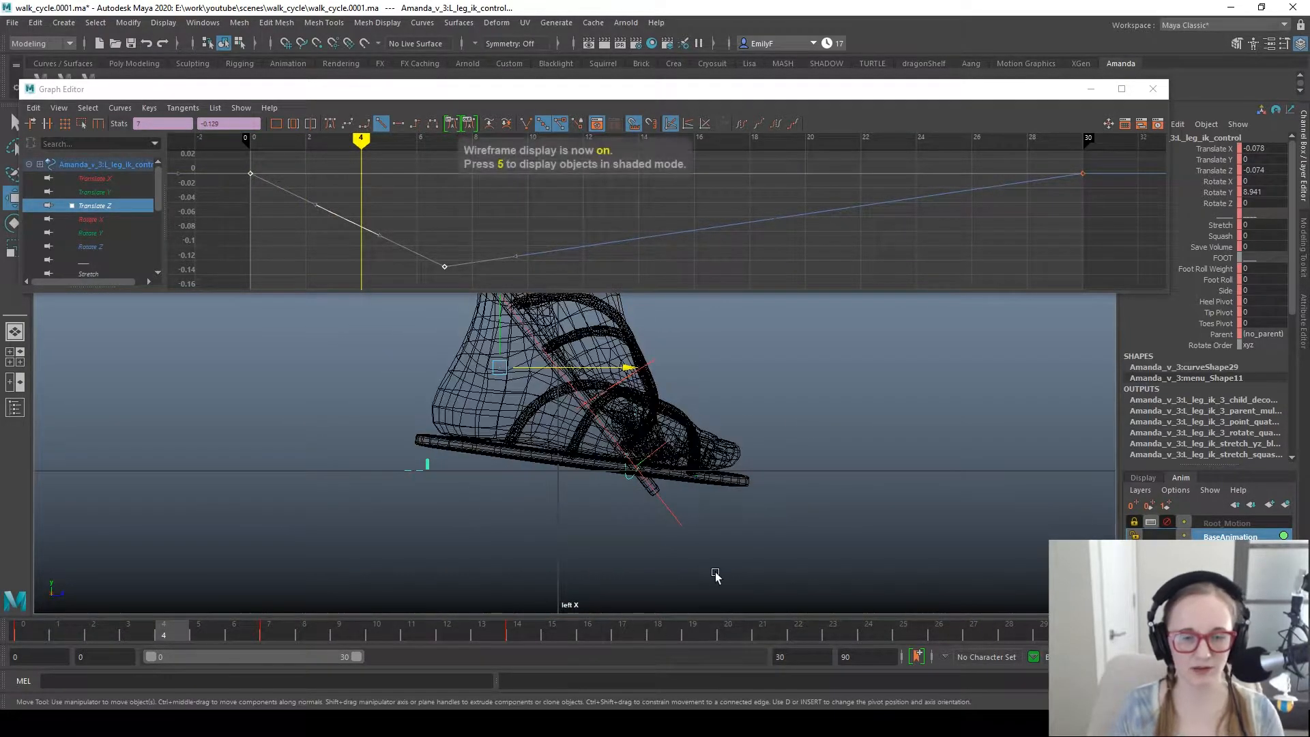
key("6")
scroll(635, 504, "down", 2)
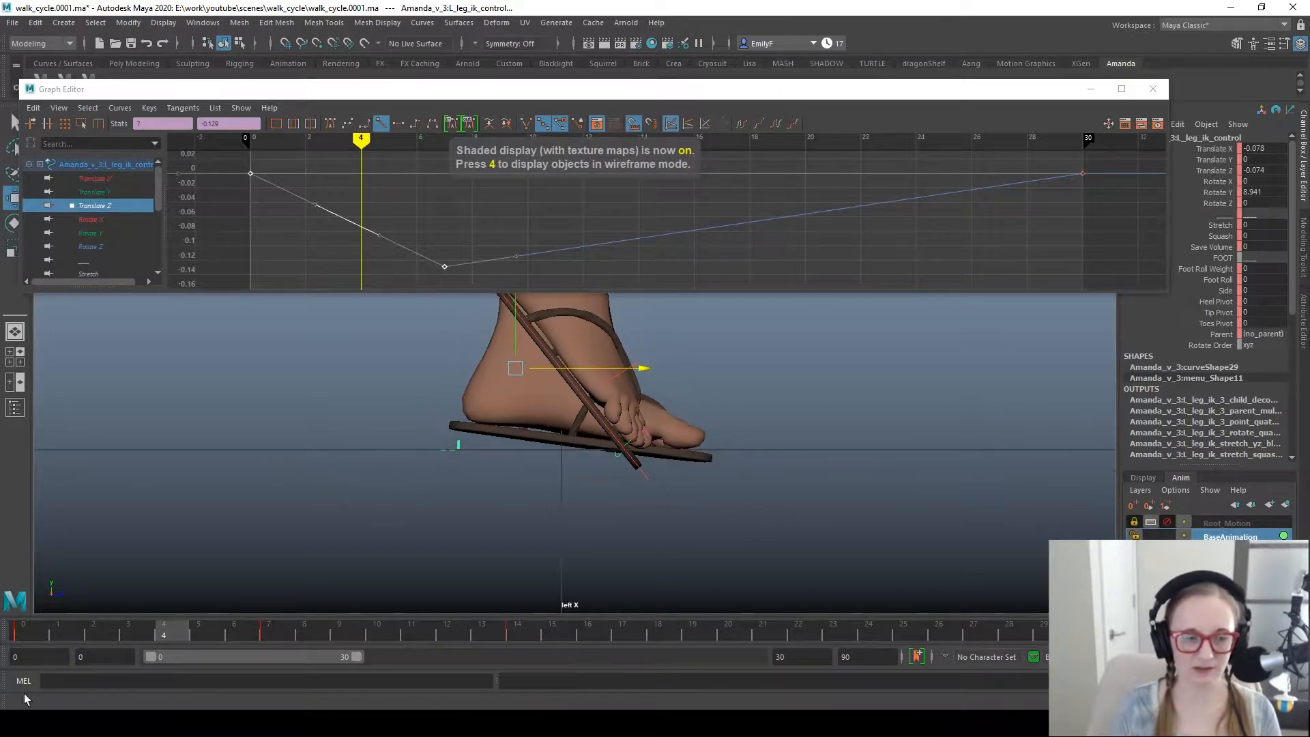
left_click_drag(80, 633, 224, 614)
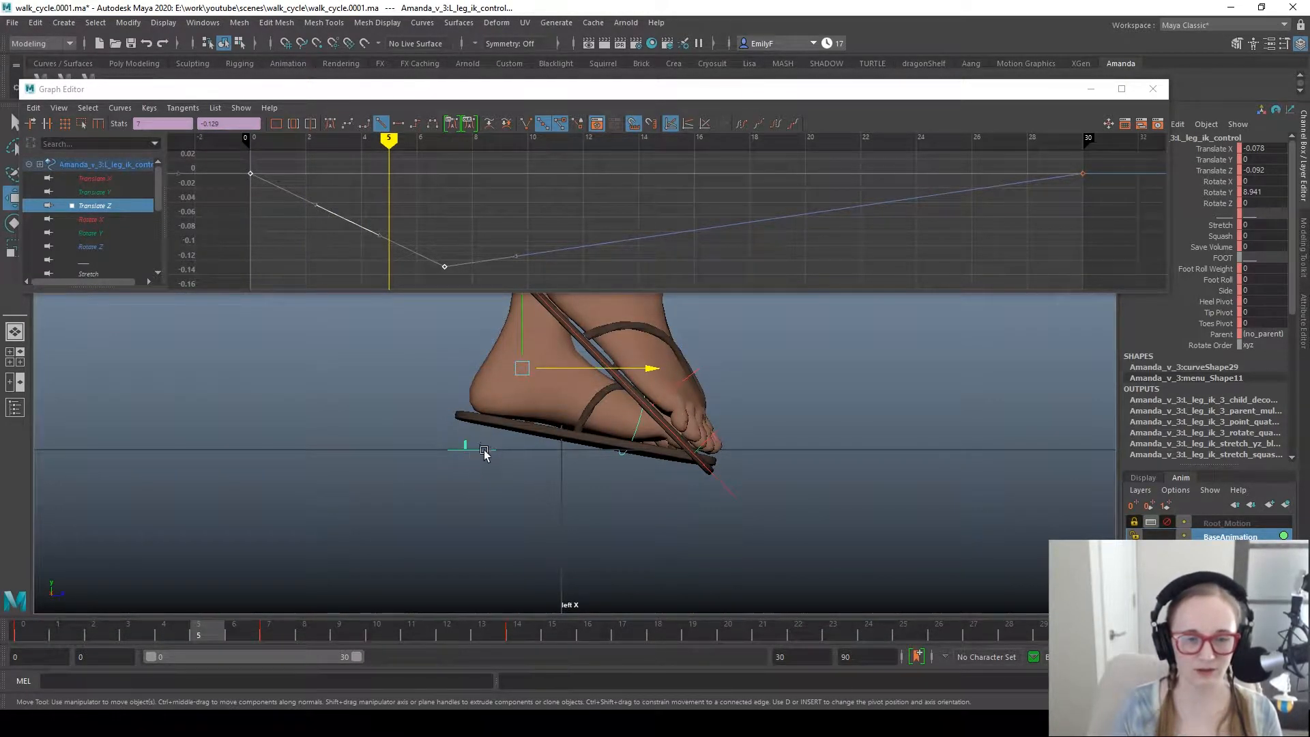
left_click_drag(71, 641, 273, 633)
Step: Try lowering the Translate Z keys at frames 0 and 7 together, with frame 7 at about -0.17, and undo it
middle_click_drag(443, 201, 453, 225, "shift")
key("ctrl+z")
key("ctrl+z")
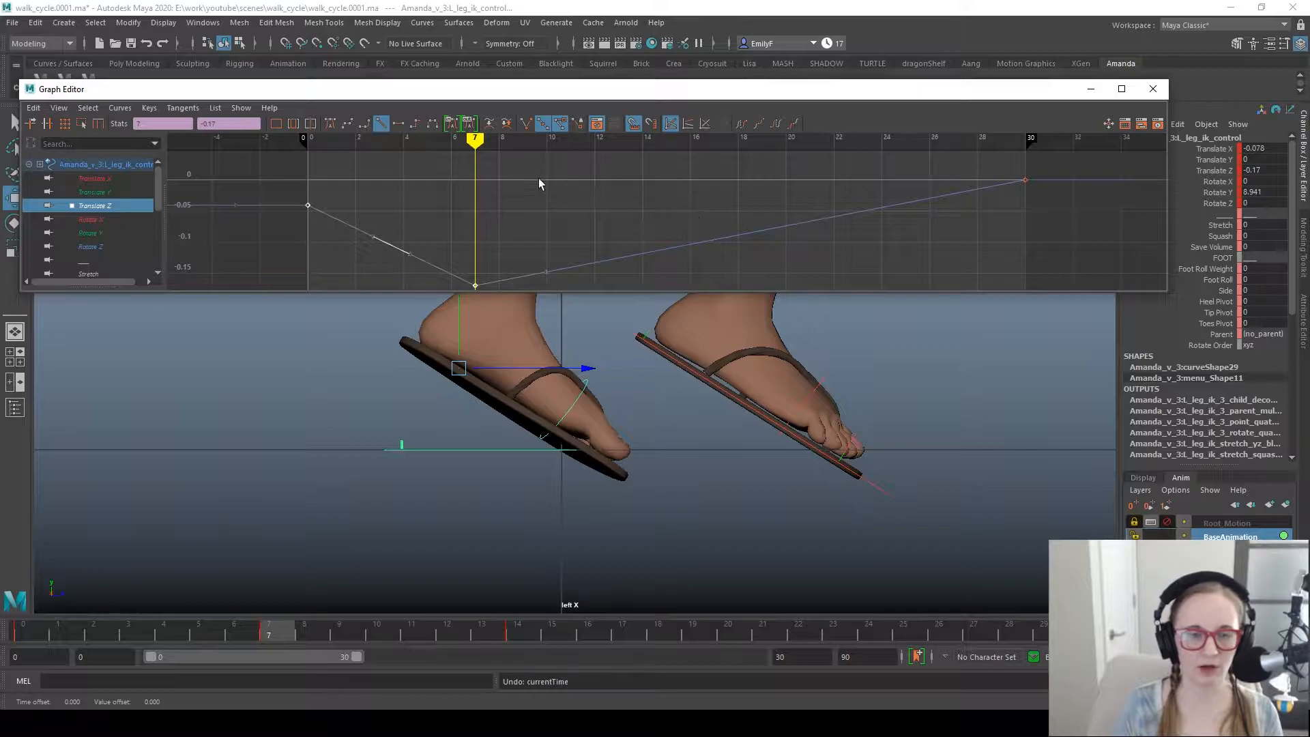
key("ctrl+z")
key("ctrl+z")
key("ctrl+z")
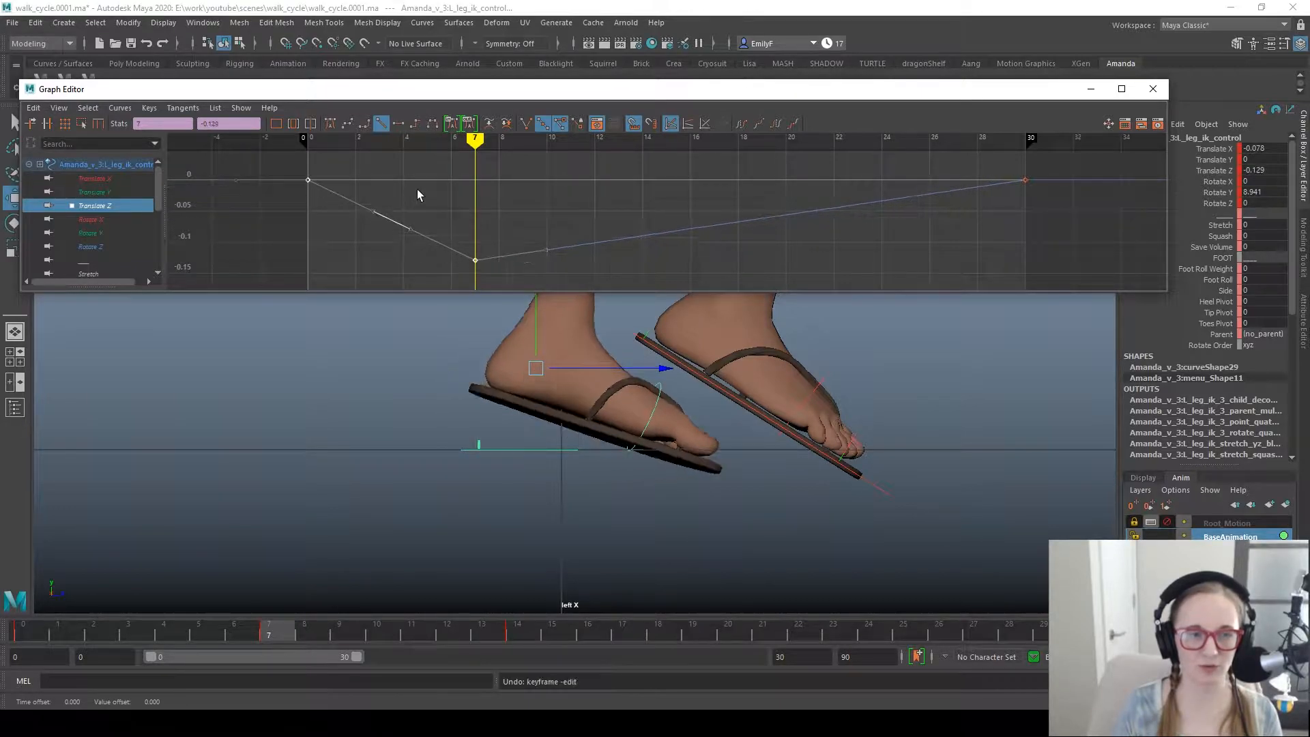
Step: Lower only the left foot's frame 7 Translate Z key to about -0.154 and scrub the early frames to check the contact
key("q")
key("w")
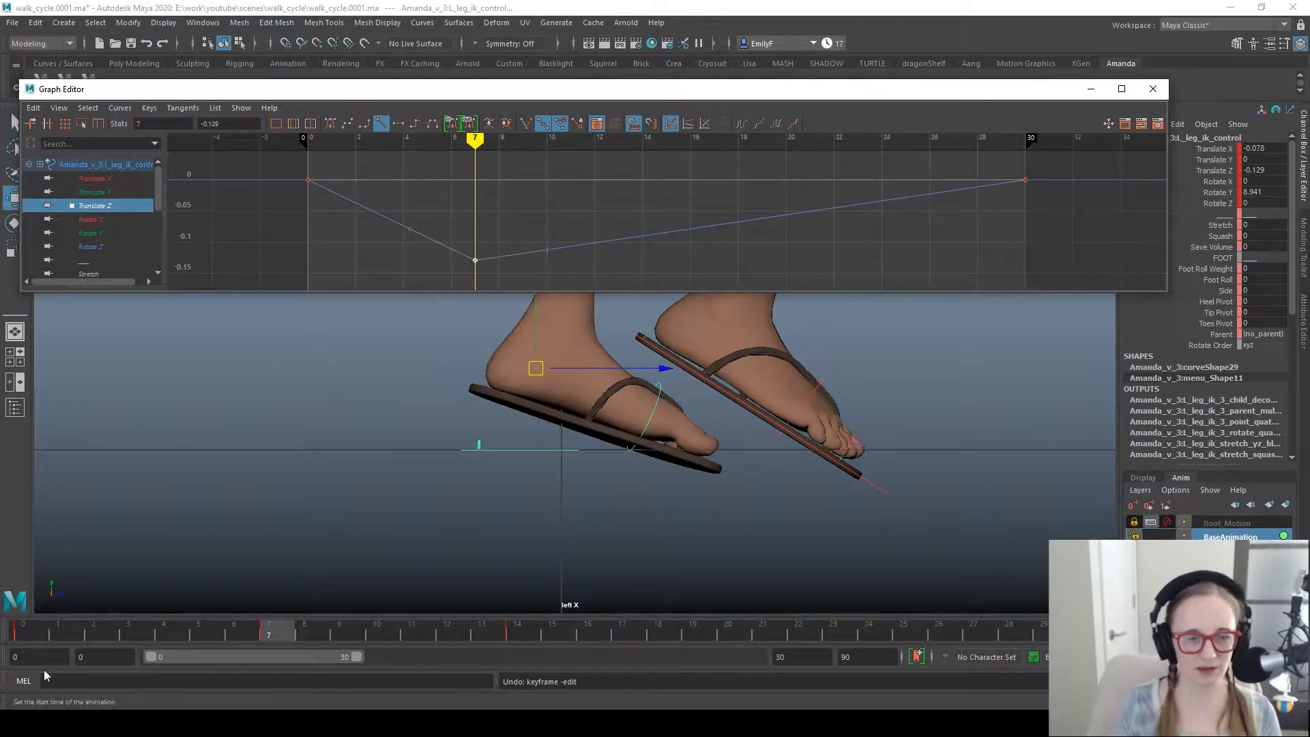
left_click_drag(88, 637, 289, 626)
middle_click_drag(510, 219, 528, 239, "shift")
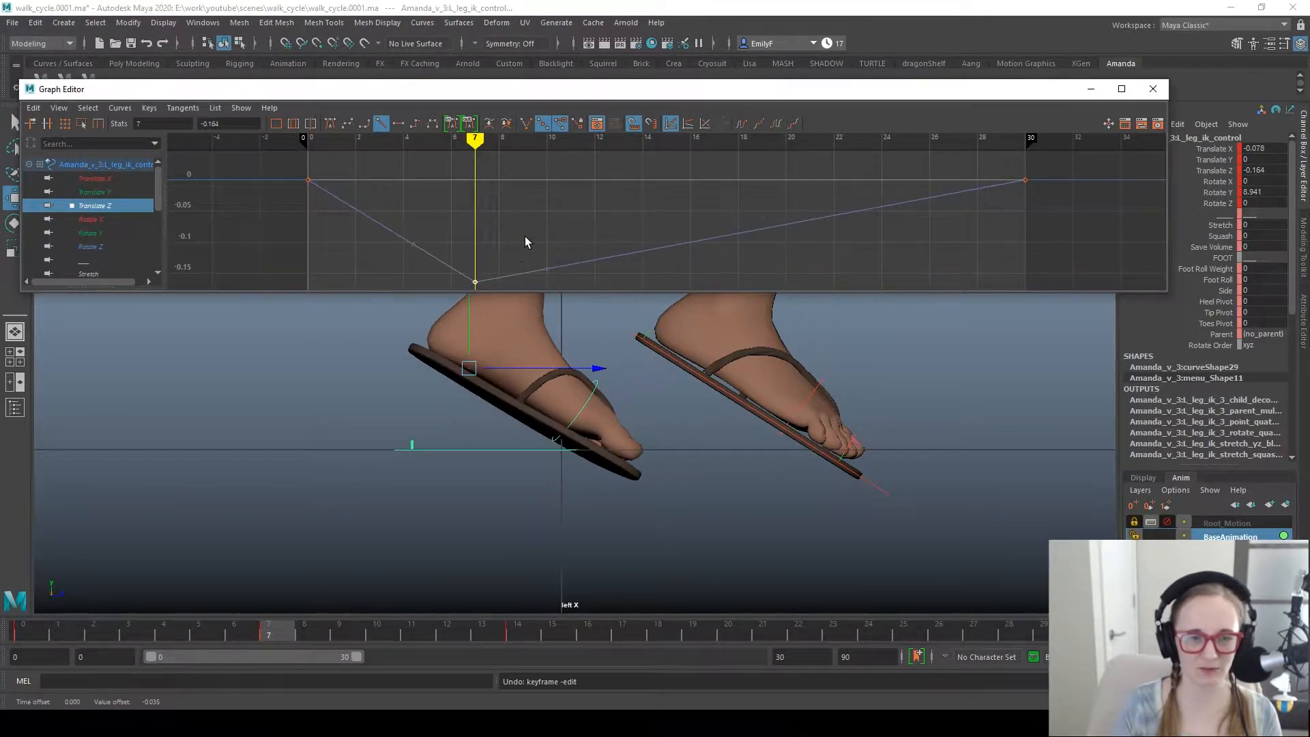
left_click_drag(162, 629, 277, 583)
middle_click_drag(503, 268, 515, 243, "shift")
key("ctrl+z")
key("q")
left_click_drag(41, 639, 280, 633)
key("w")
middle_click_drag(481, 251, 485, 264)
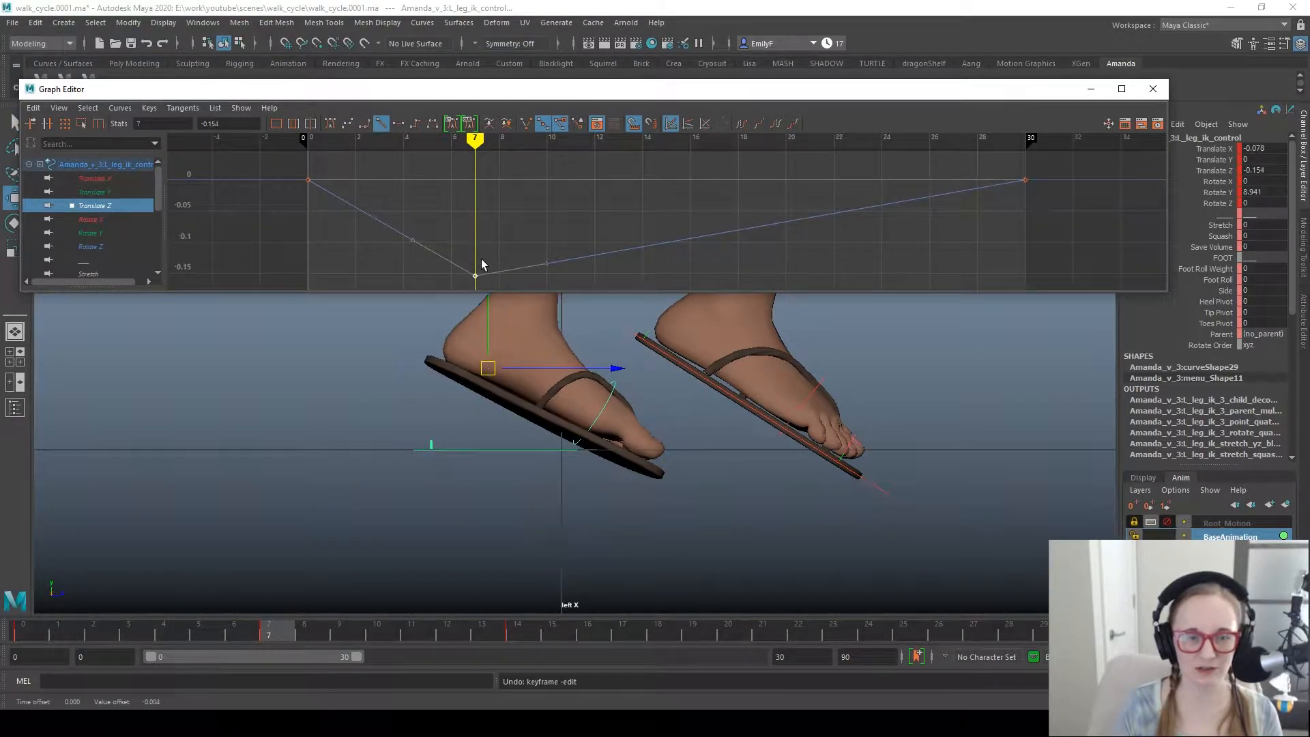
left_click_drag(173, 637, 8, 599)
Step: Go to frame 7 and frame both feet closely in the left view to examine the left foot's pose
right_click_drag(673, 240, 557, 239, "alt")
middle_click_drag(628, 452, 543, 515, "alt")
right_click_drag(539, 512, 481, 456, "alt")
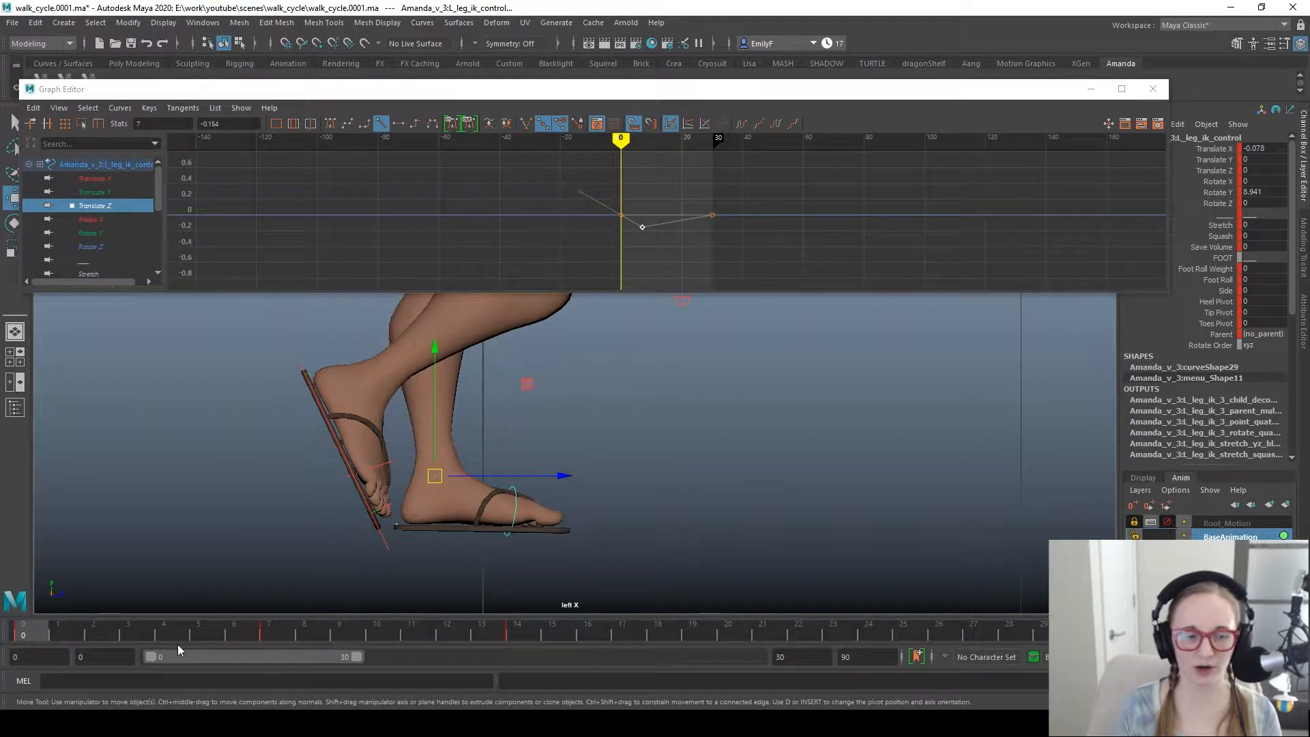
left_click(228, 636)
mouse_move(296, 631)
left_mouse_down()
mouse_move(309, 629)
mouse_move(273, 634)
left_mouse_up()
right_click_drag(522, 450, 409, 409, "alt")
middle_click_drag(596, 388, 541, 459, "alt")
right_click_drag(541, 459, 576, 409, "alt")
middle_click_drag(576, 409, 525, 448, "alt")
right_click_drag(526, 447, 805, 536, "alt")
middle_click_drag(498, 550, 543, 404, "alt")
right_click_drag(406, 543, 488, 556, "alt")
Step: Try bending the left toes control to about 30.1 in Rotate Z at frame 7 and undo the rotation
key("q")
left_click(467, 521)
key("e")
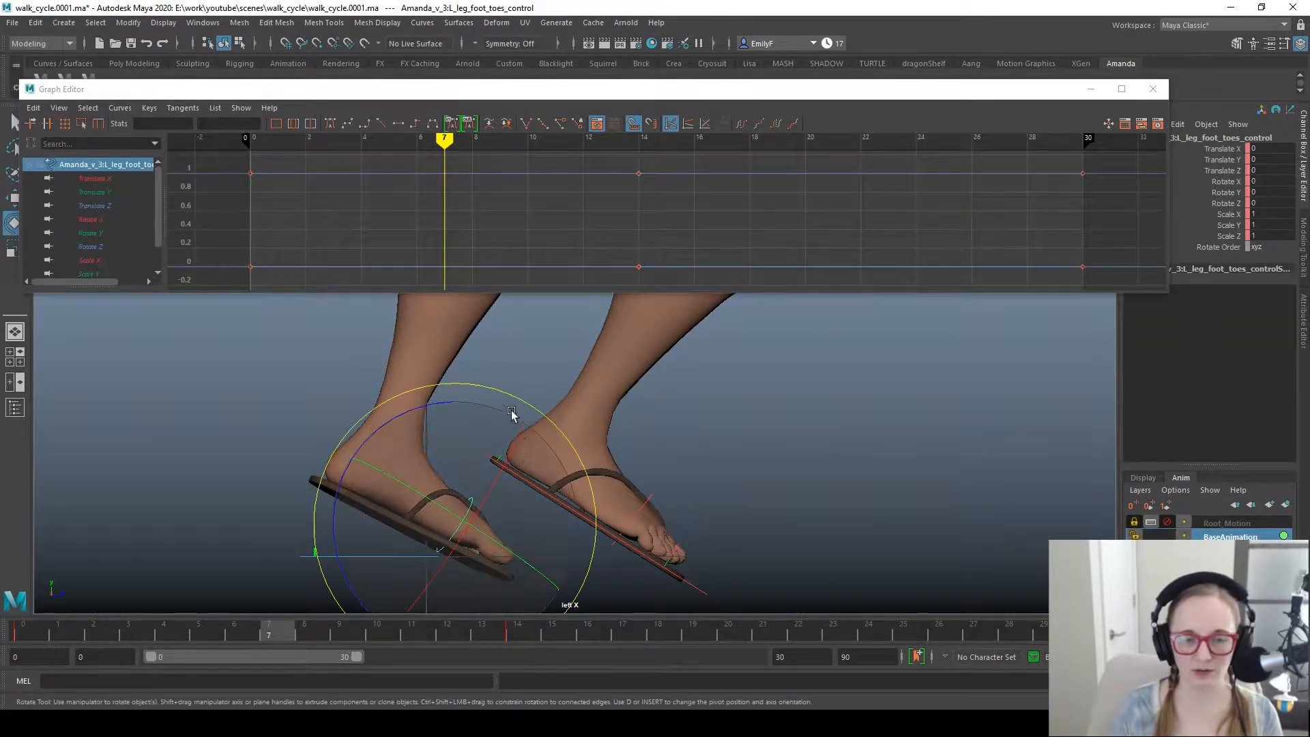
key("ctrl+z")
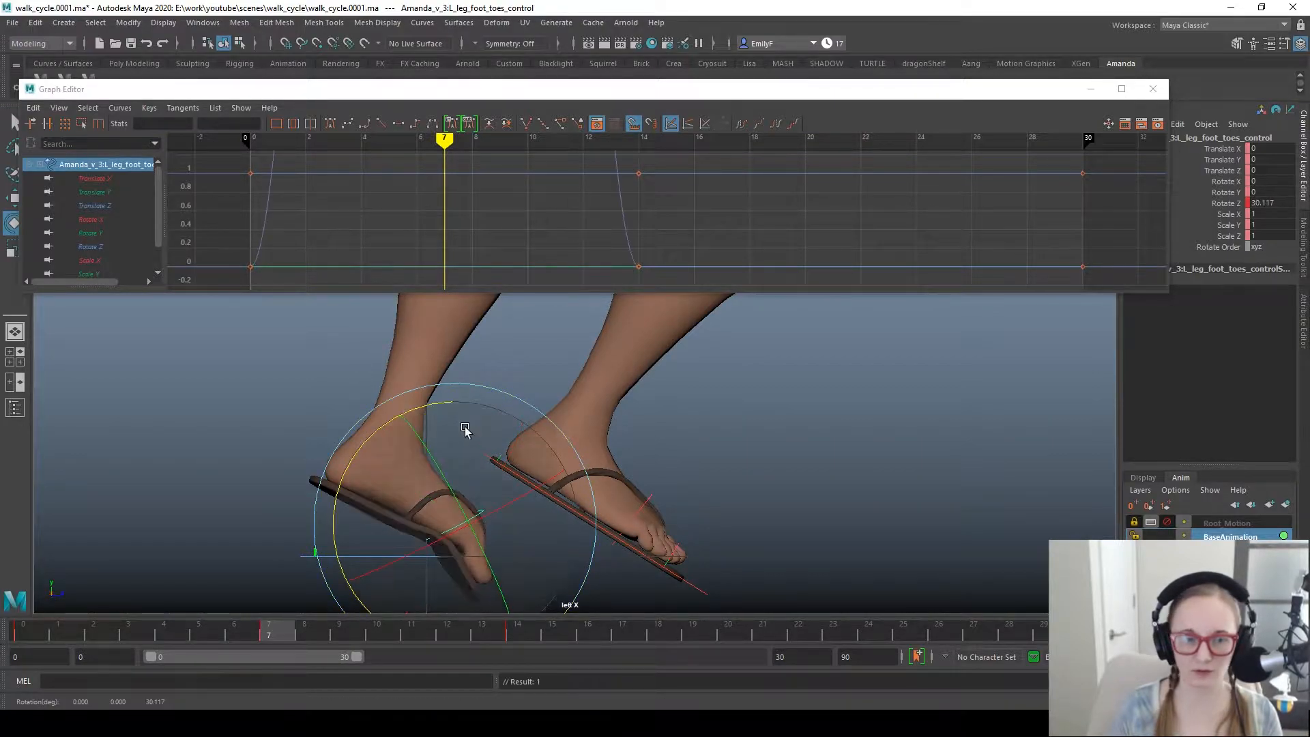
Step: Reselect the left foot IK control, try changing its Foot Roll at frame 7, and undo the change
key("q")
left_click(423, 556)
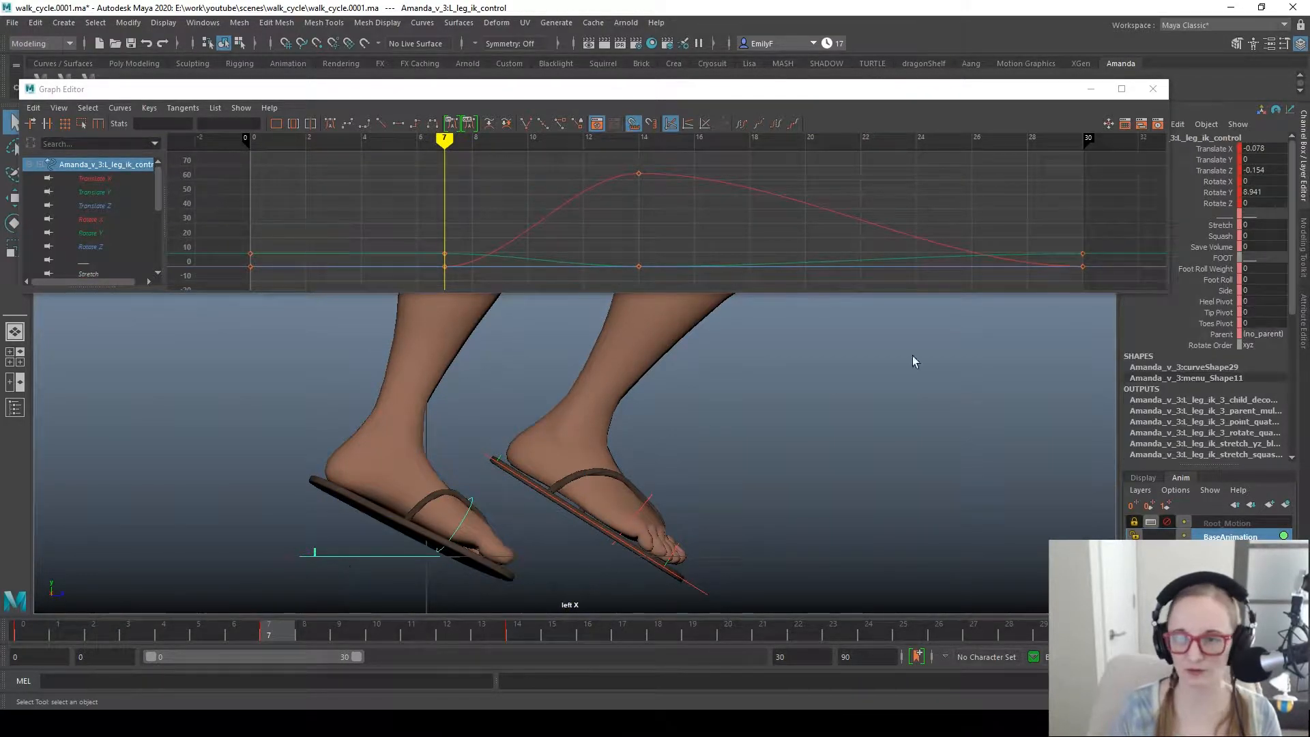
key("e")
left_click(1200, 269)
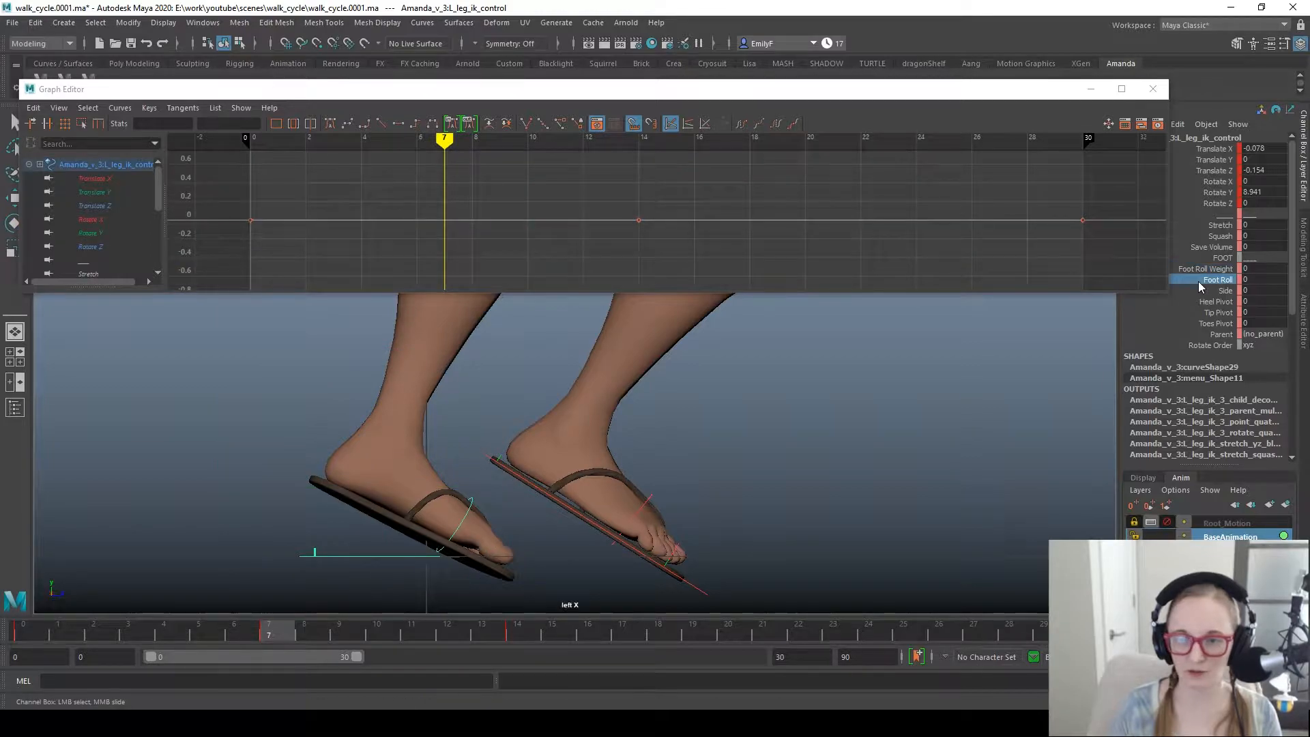
middle_click_drag(337, 466, 412, 448)
key("ctrl+z")
key("q")
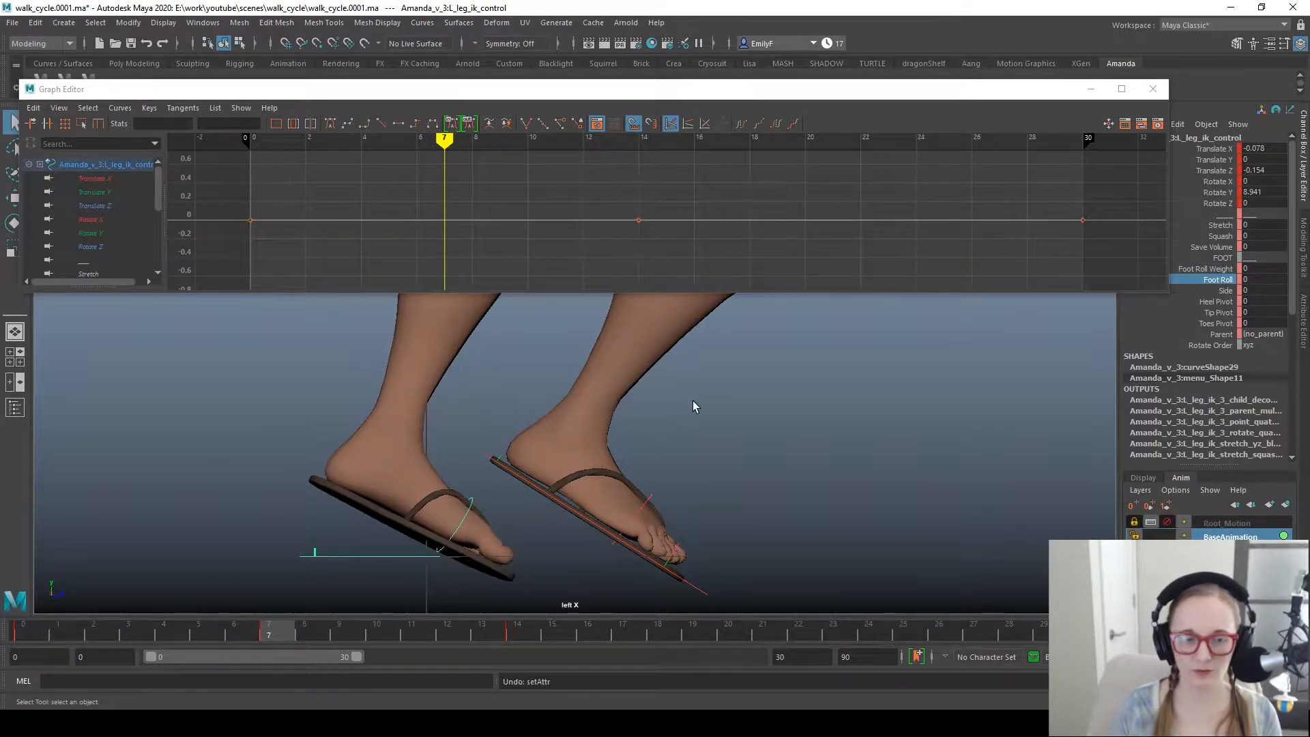
Step: Switch to the perspective view of the legs and raise the left foot control's Foot Roll to about 29.9 at frame 7
scroll(682, 408, "down", 3)
key("space")
left_click_drag(651, 414, 649, 376)
scroll(814, 443, "up", 3)
mouse_move(747, 434)
middle_mouse_down()
mouse_move(773, 428)
mouse_move(474, 446)
mouse_move(710, 433)
mouse_move(801, 412)
mouse_move(461, 468)
mouse_move(520, 477)
mouse_move(734, 457)
middle_mouse_up()
right_click_drag(833, 477, 652, 491, "alt")
left_click_drag(548, 494, 523, 492, "alt")
right_click_drag(524, 492, 681, 521, "alt")
middle_click_drag(592, 522, 637, 548, "alt")
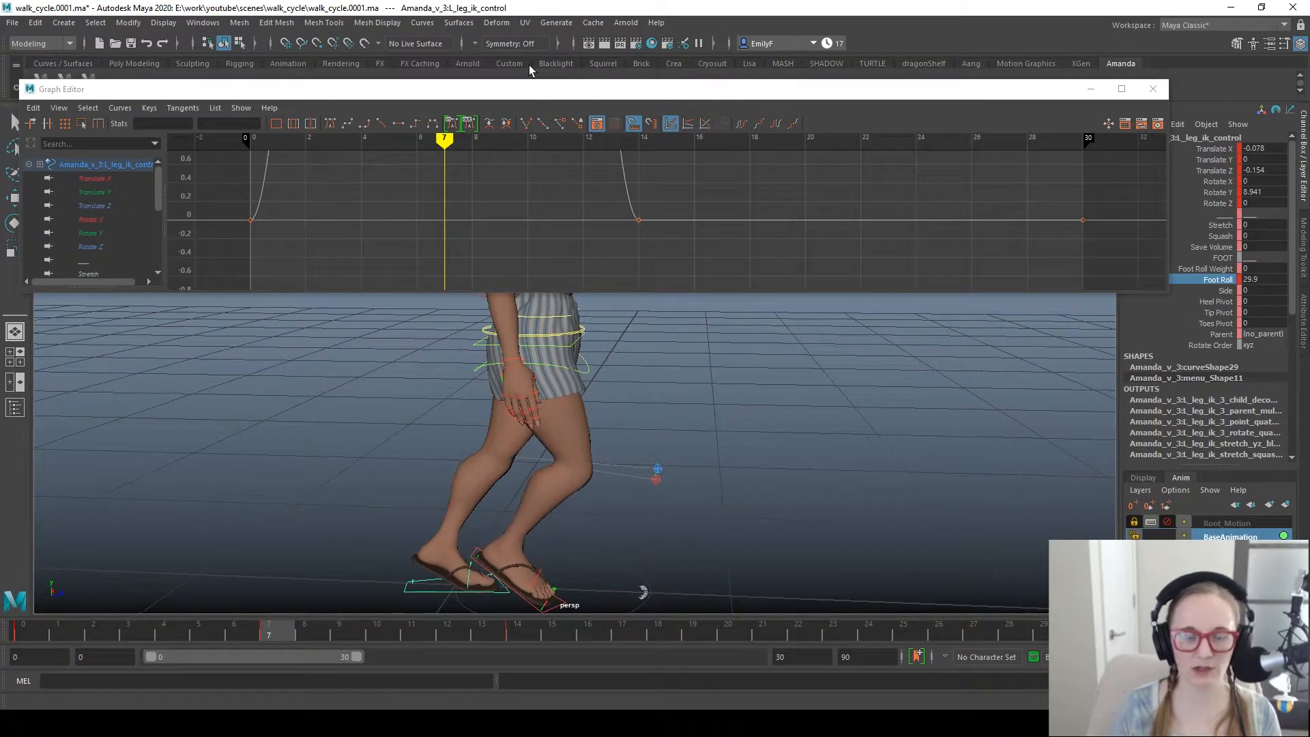
Step: Select the right foot IK control and copy its flat pose from frame 14 to a key at frame 7
left_click_drag(521, 91, 539, 64)
left_click_drag(556, 476, 496, 611, "alt")
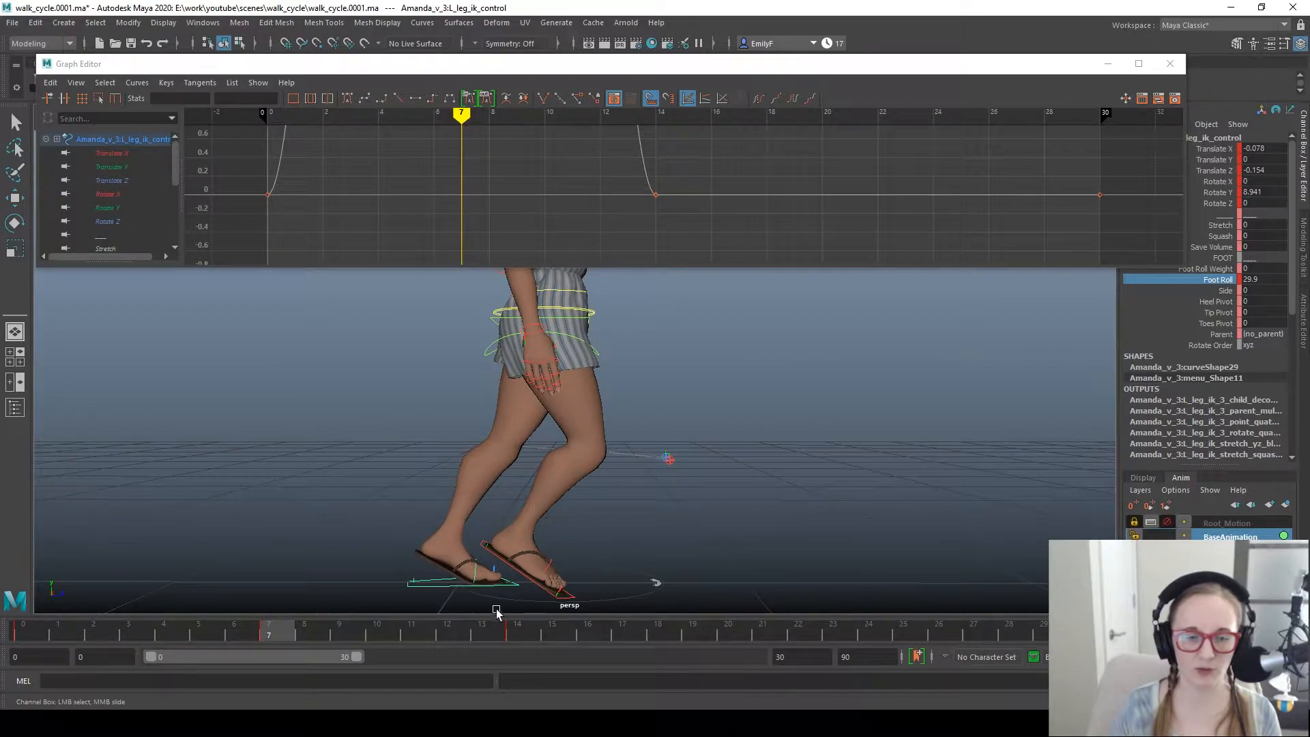
left_click(529, 575)
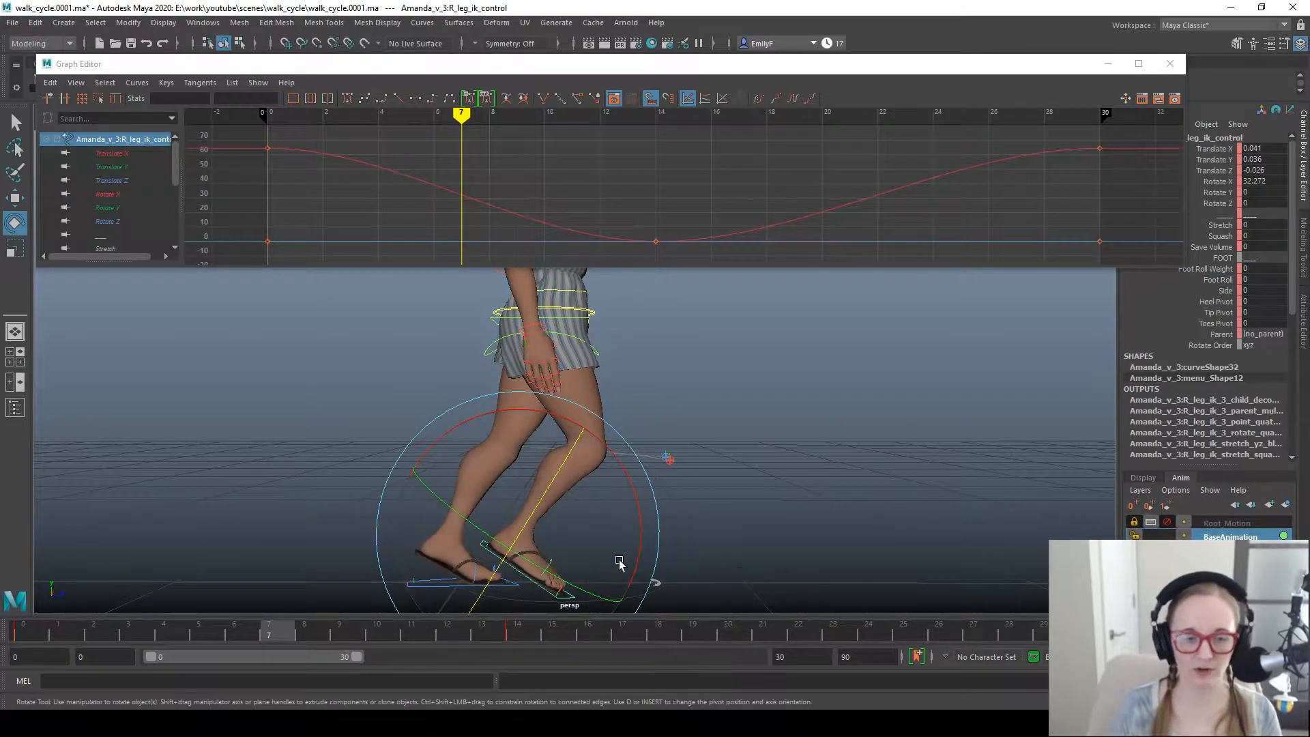
key("q")
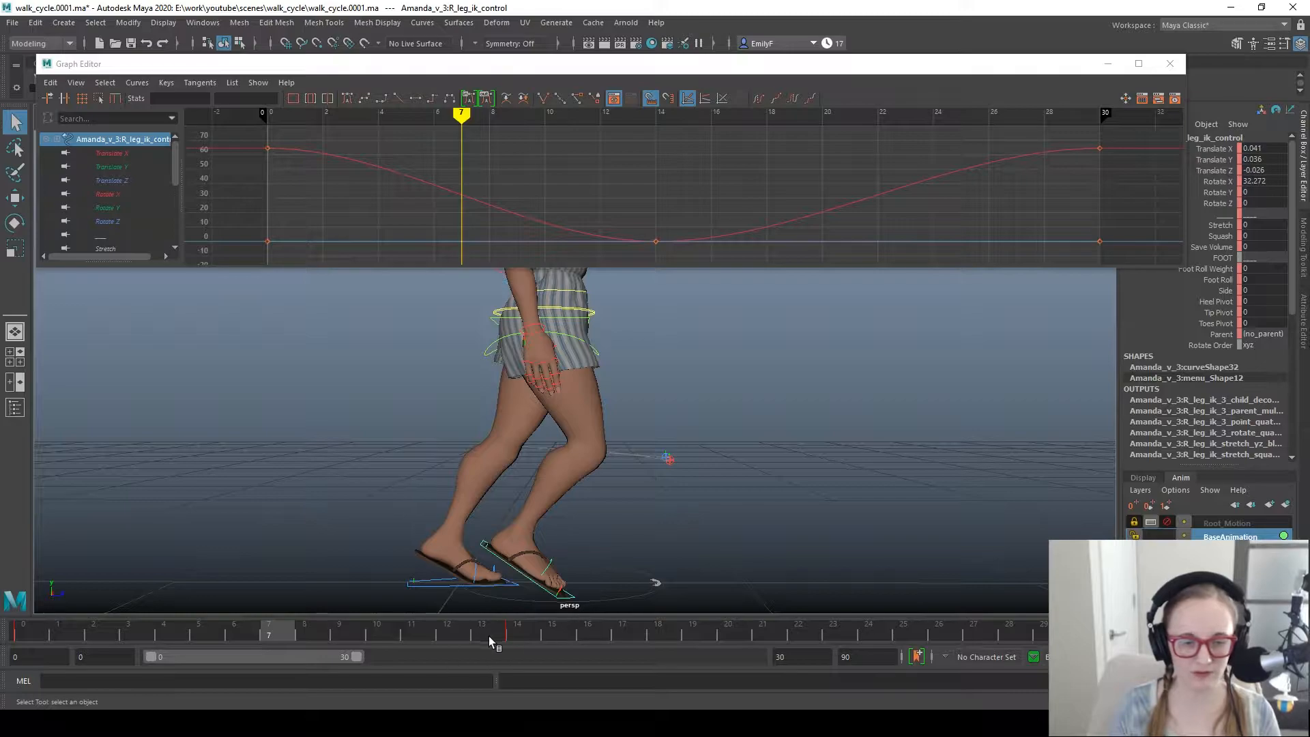
left_click(517, 635)
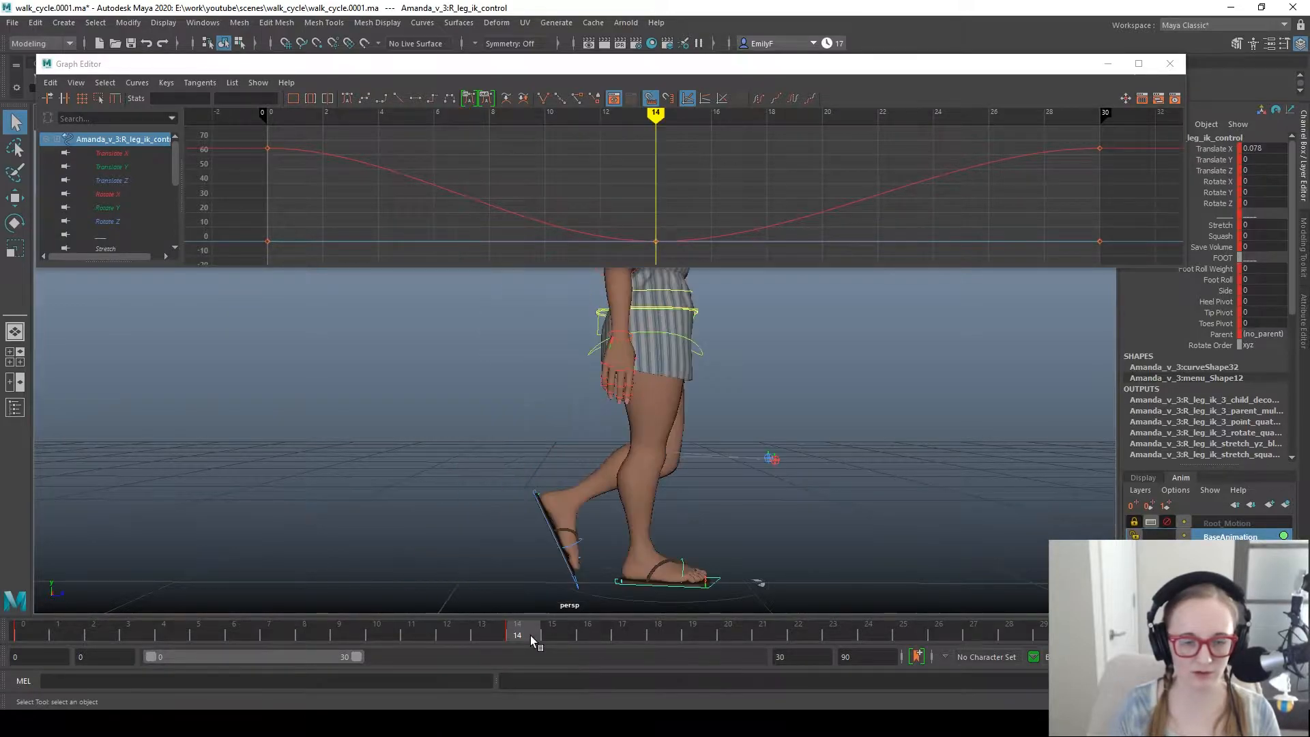
left_click(289, 635)
key("shift+e")
left_click_drag(207, 641, 296, 630)
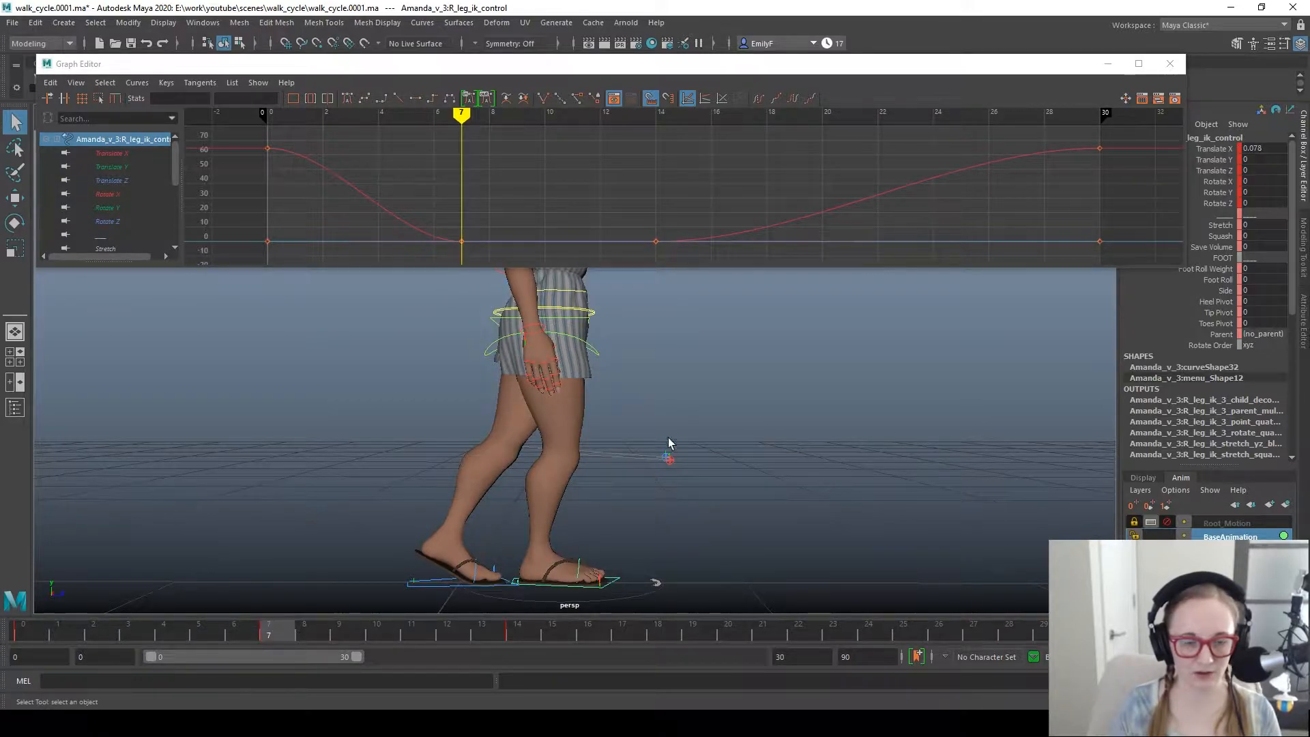
Step: In a wireframe left view, move the right foot control forward to about 0.154 in Translate Z at frame 7
key("space")
left_click_drag(653, 414, 593, 393)
middle_click_drag(690, 509, 686, 448, "alt")
scroll(702, 504, "up", 1)
key("4")
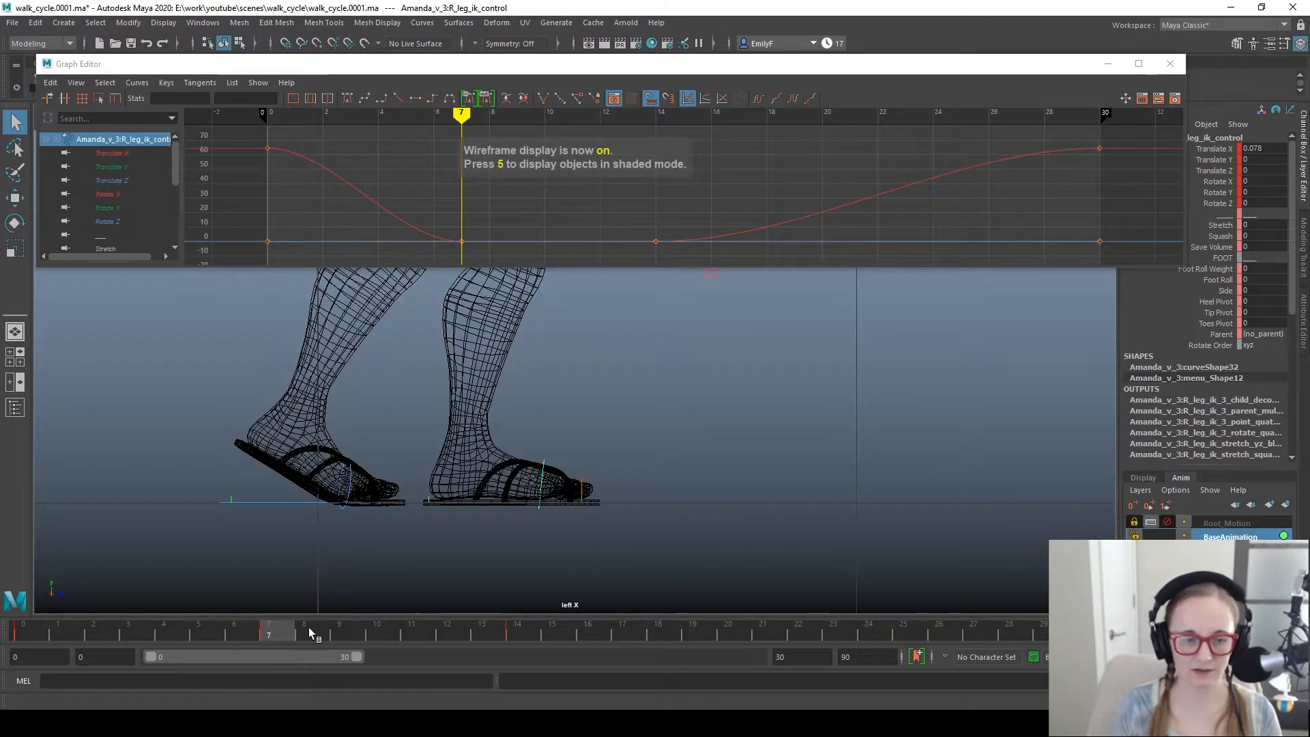
left_click_drag(548, 628, 333, 641)
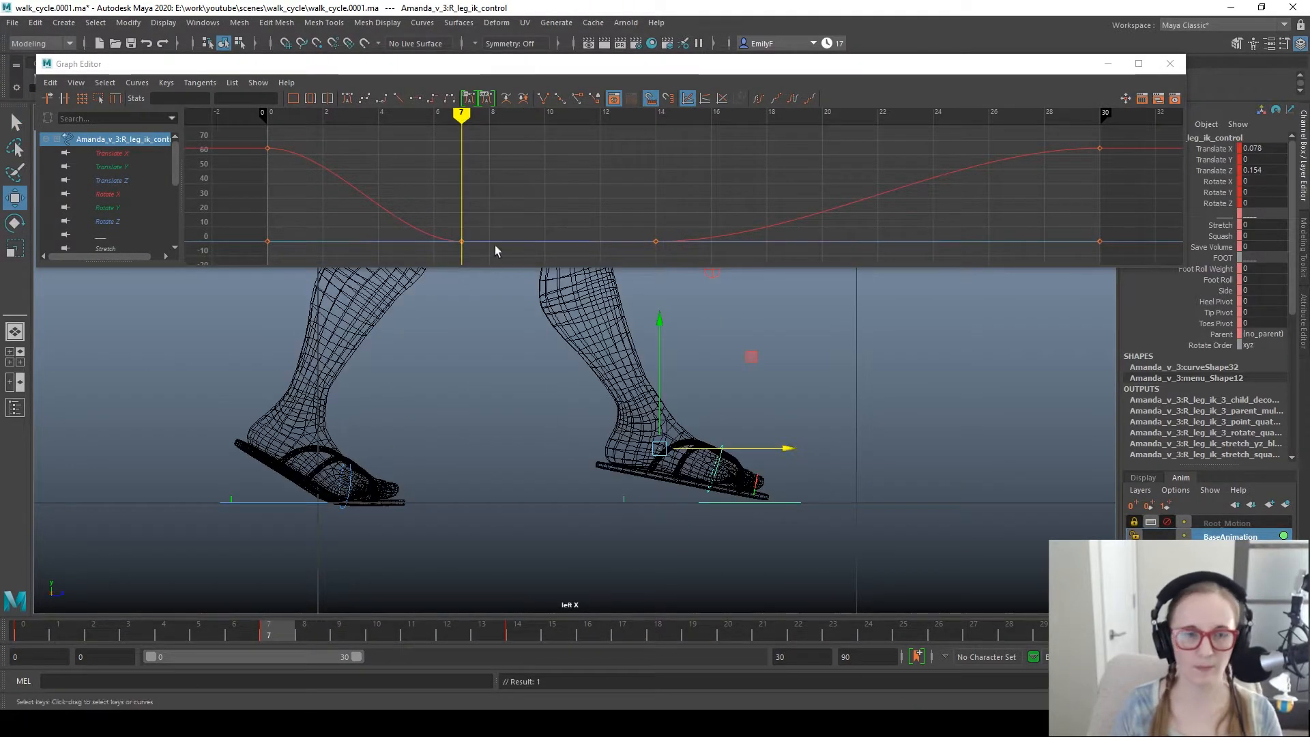
Step: Isolate the right foot control's Translate Z curve and make its keys at frames 7 and 14 linear
left_click(117, 182)
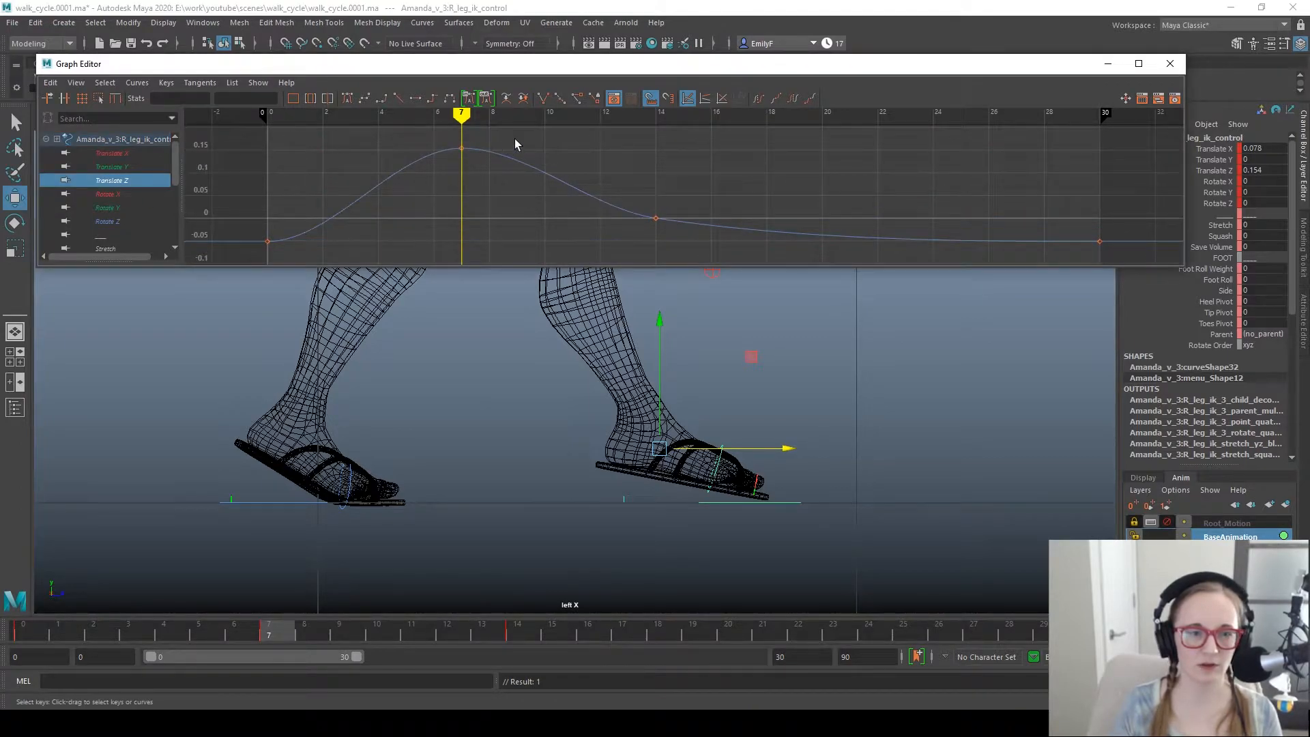
left_click_drag(416, 188, 420, 153)
left_click_drag(758, 261, 757, 261)
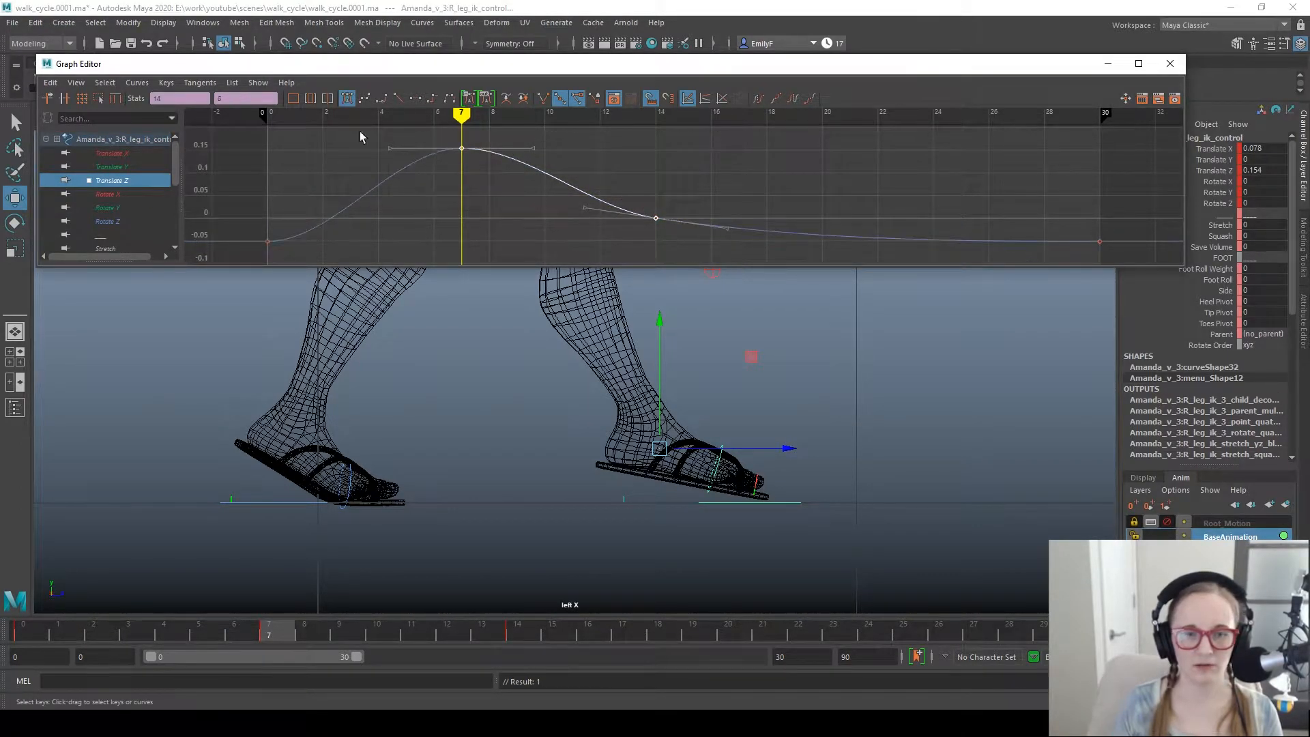
left_click(406, 101)
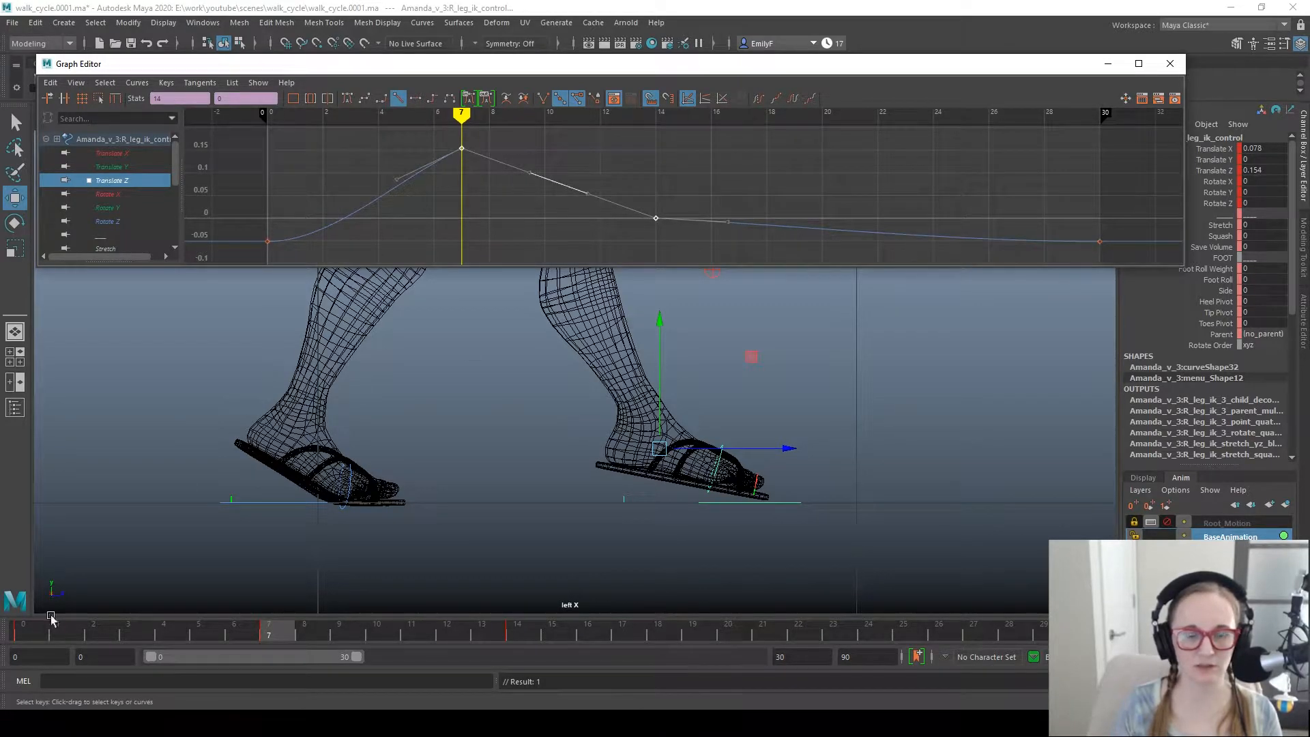
Step: Scrub through the right foot's contact and copy the control's frame 14 pose to a key at frame 22
mouse_move(318, 629)
left_mouse_down()
mouse_move(661, 602)
mouse_move(431, 623)
mouse_move(549, 623)
mouse_move(490, 642)
mouse_move(802, 645)
mouse_move(833, 628)
mouse_move(798, 628)
left_mouse_up()
scroll(396, 399, "down", 5)
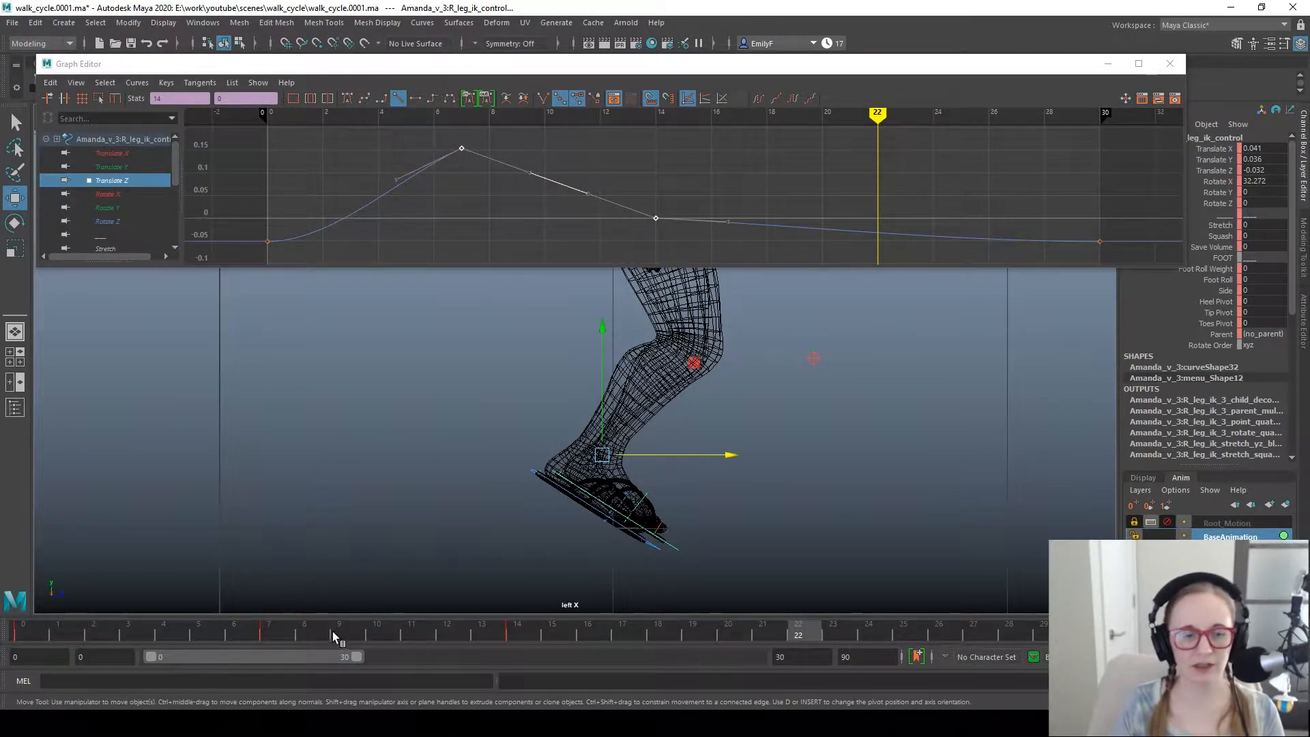
mouse_move(499, 641)
left_mouse_down()
mouse_move(783, 635)
mouse_move(522, 639)
left_mouse_up()
left_click(806, 633)
key("s")
Step: Give the right foot's frame 22 Translate Z key linear tangents and lower it to about -0.174
left_click(887, 224)
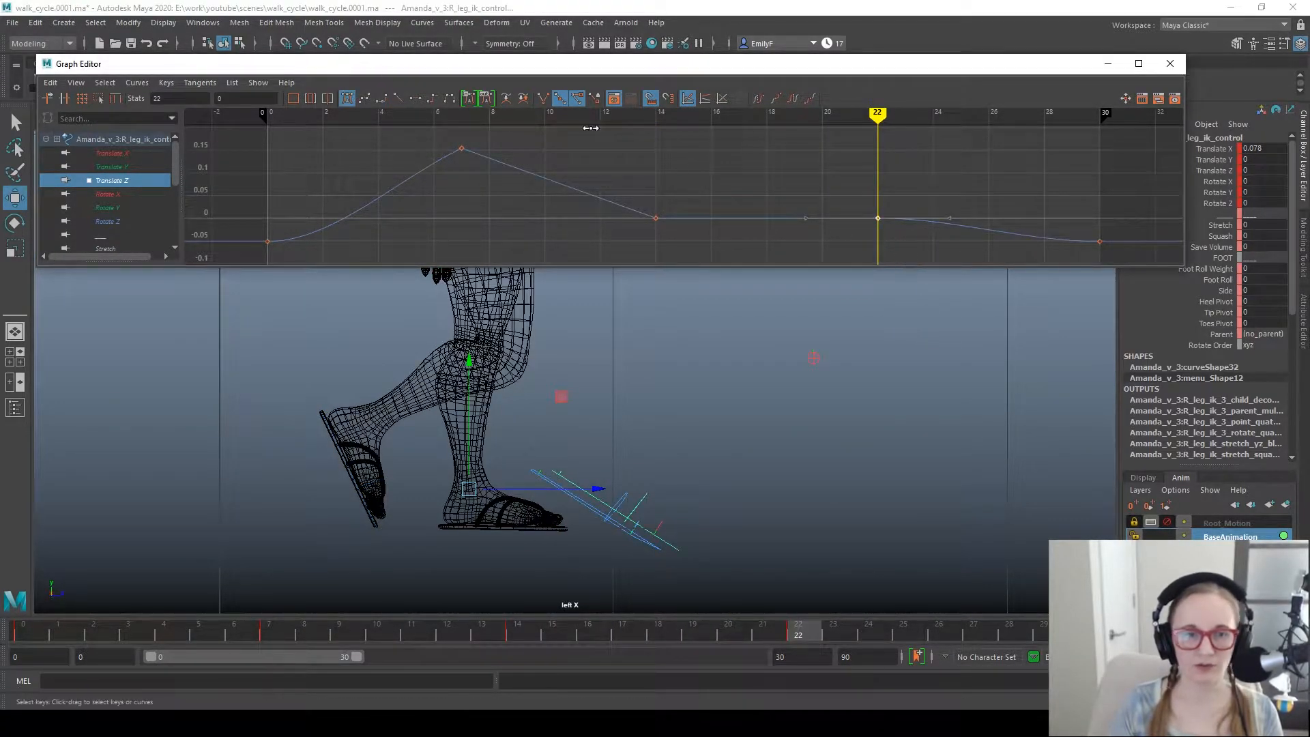
left_click(411, 101)
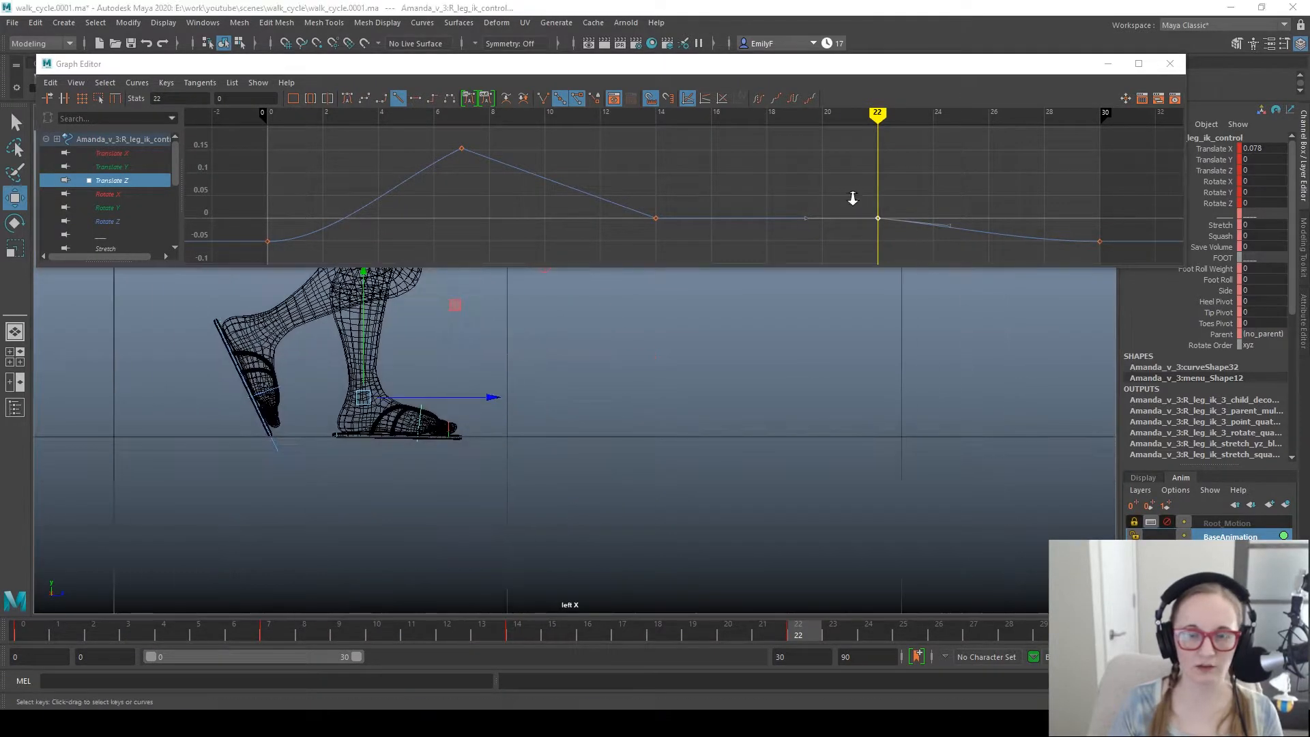
key("f")
middle_click_drag(827, 190, 824, 250, "shift")
middle_click_drag(734, 235, 646, 207, "shift")
scroll(653, 243, "up", 5)
scroll(750, 213, "down", 3)
right_click_drag(750, 213, 712, 224, "alt+shift")
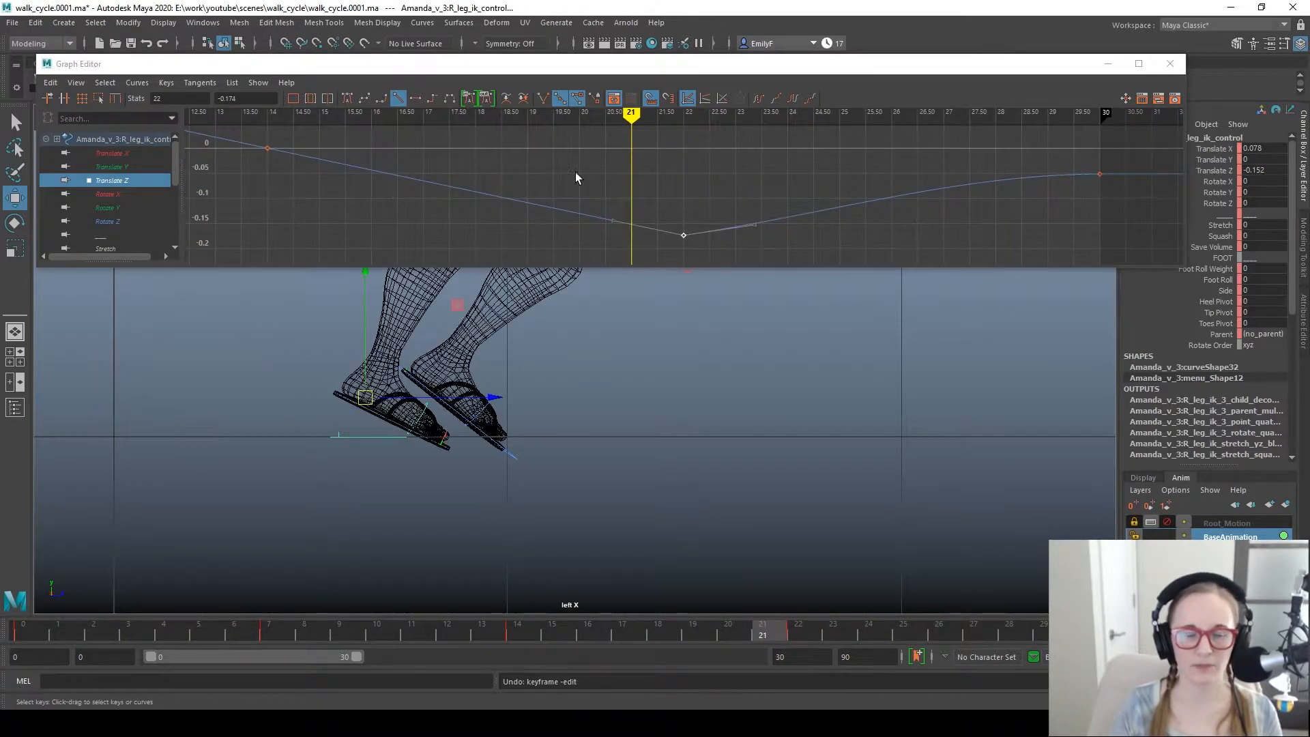
Step: Key the left foot control forward at frame 22 with Translate Z at about 0.176 and make its frame 30 key linear
middle_click_drag(576, 175, 739, 217, "alt")
scroll(684, 195, "down", 5)
middle_click_drag(606, 339, 672, 360, "alt")
key("q")
left_click(583, 479)
key("w")
left_click(129, 180)
left_click_drag(286, 634, 570, 623)
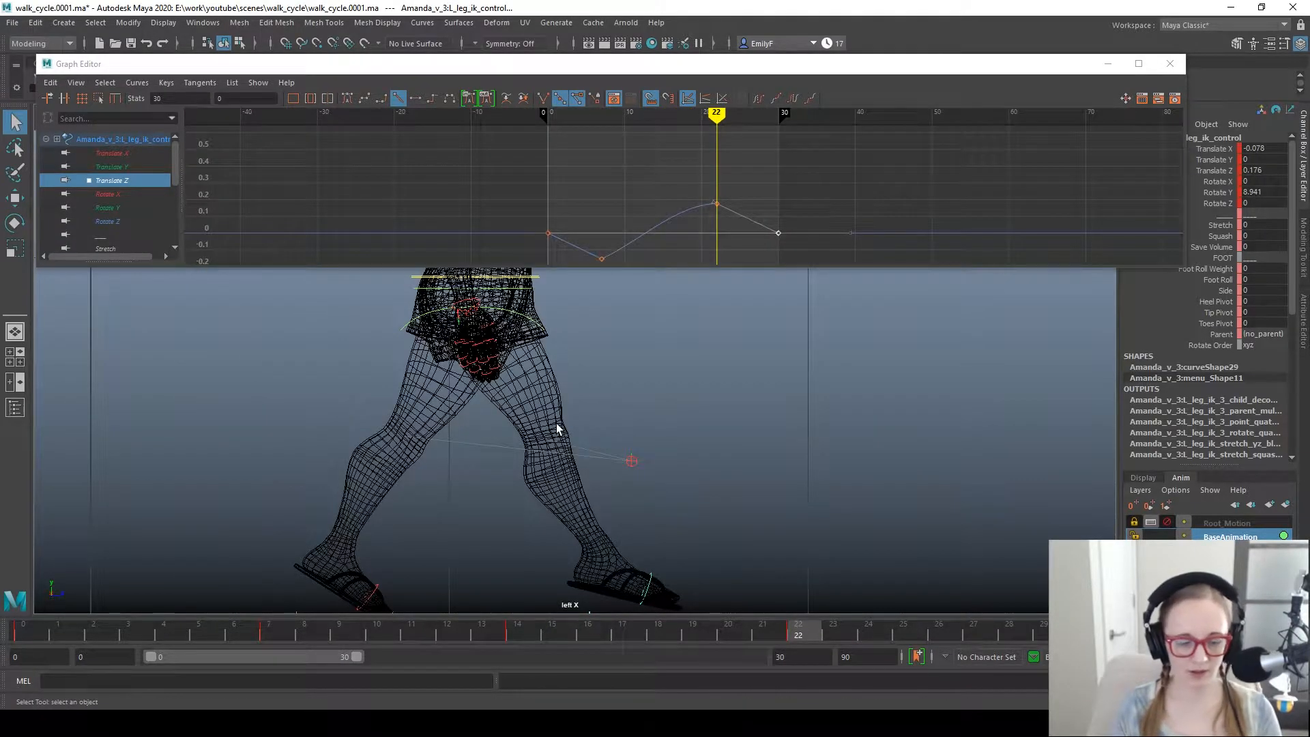
Step: Restore the textured shaded display, reframe the legs, and move the Graph Editor window down to uncover the shelf
key("6")
right_click_drag(775, 483, 702, 465, "alt")
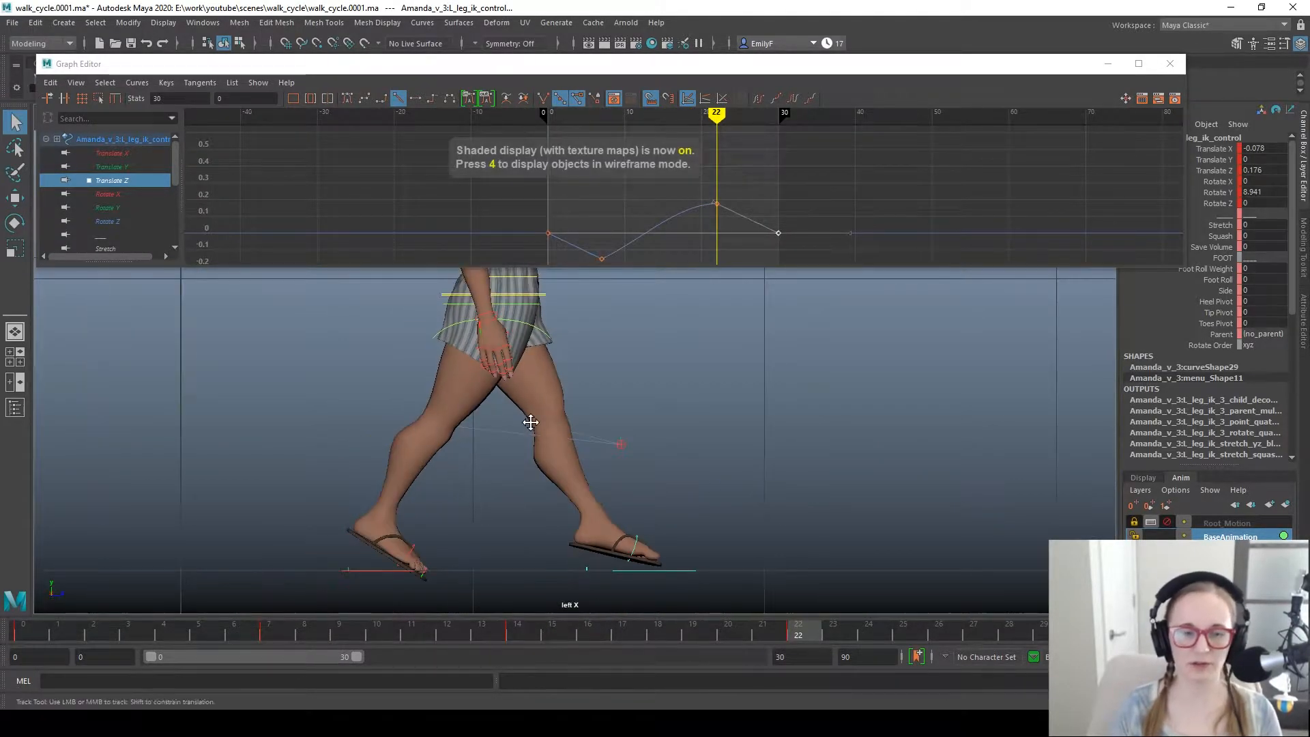
middle_click_drag(530, 424, 544, 424, "alt")
left_click_drag(259, 71, 255, 116)
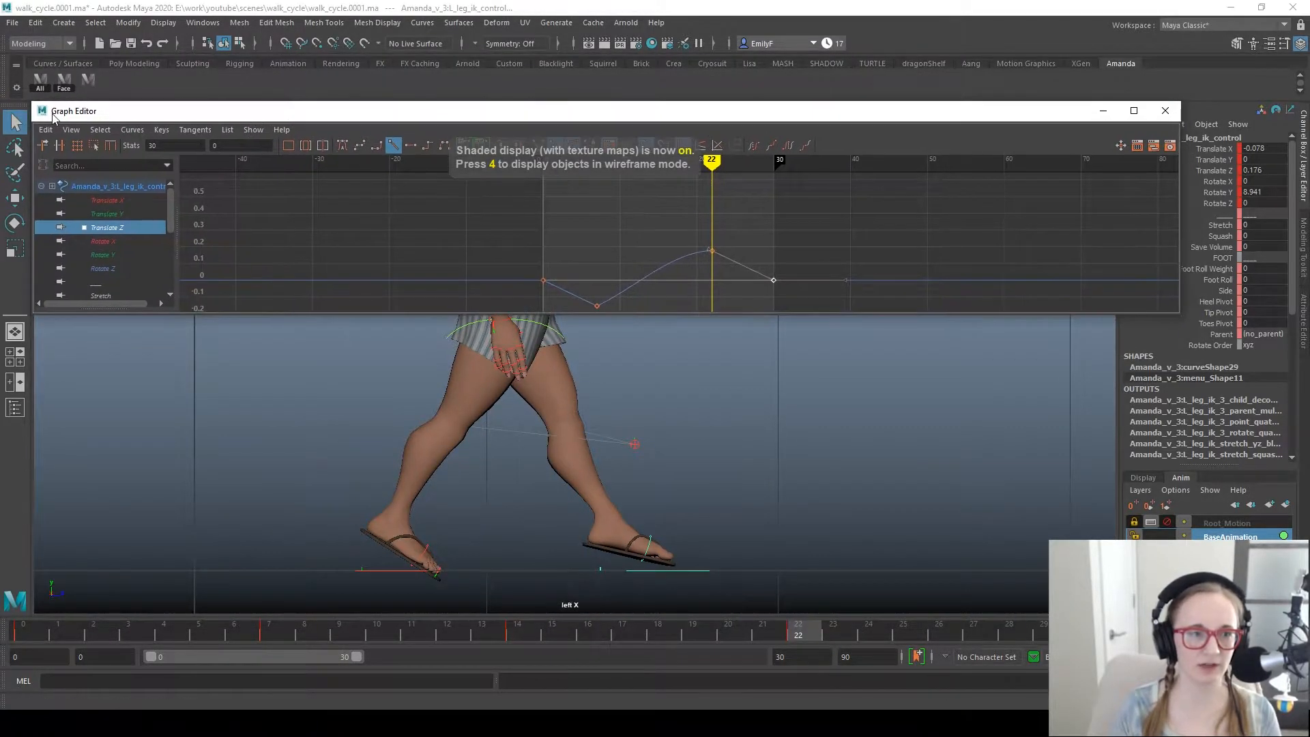
Step: Select all of the character's controls, frame the full figure, and select all their animation curves in the Graph Editor
left_click(96, 85)
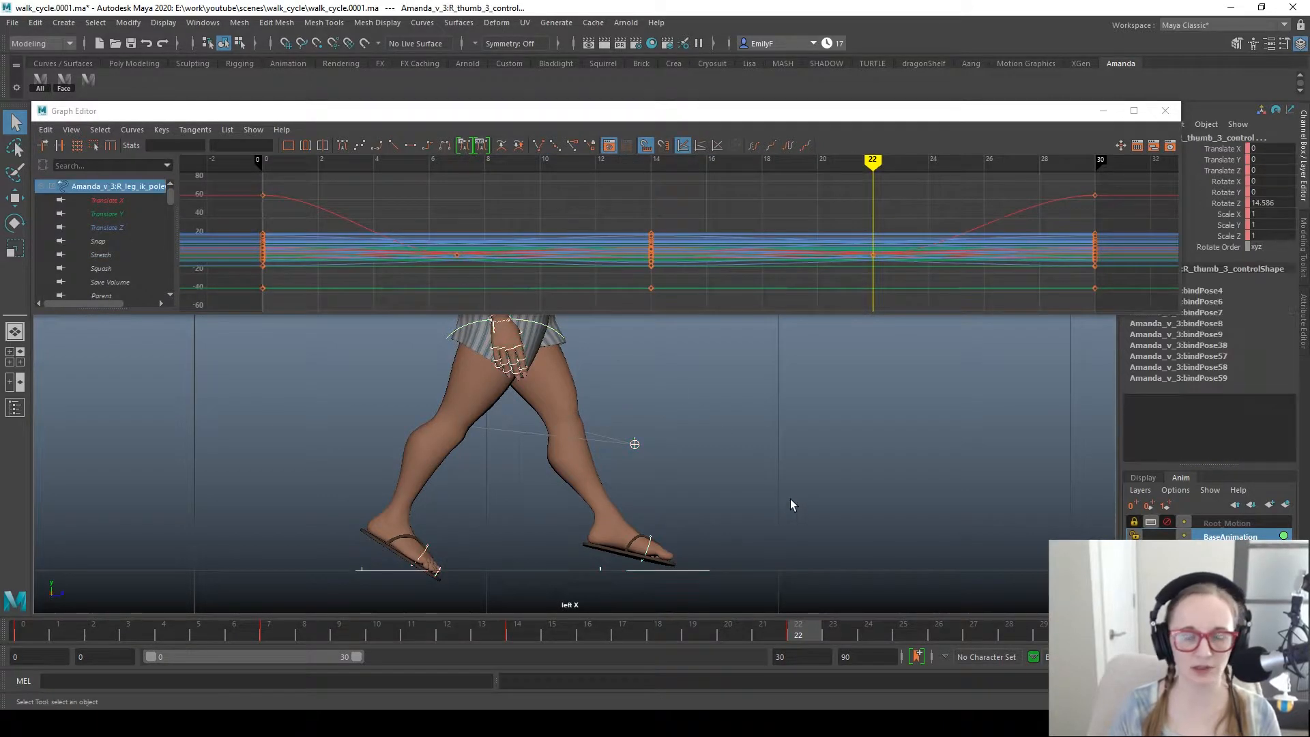
key("e")
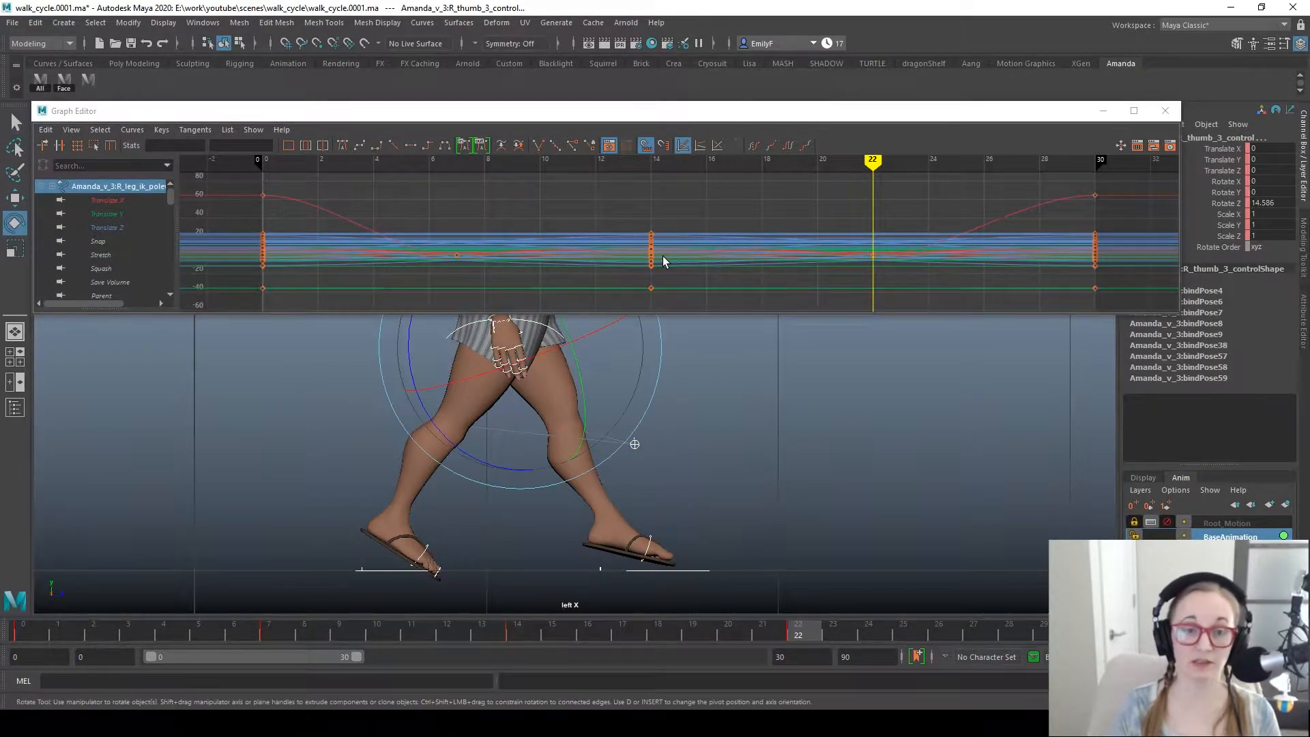
key("f")
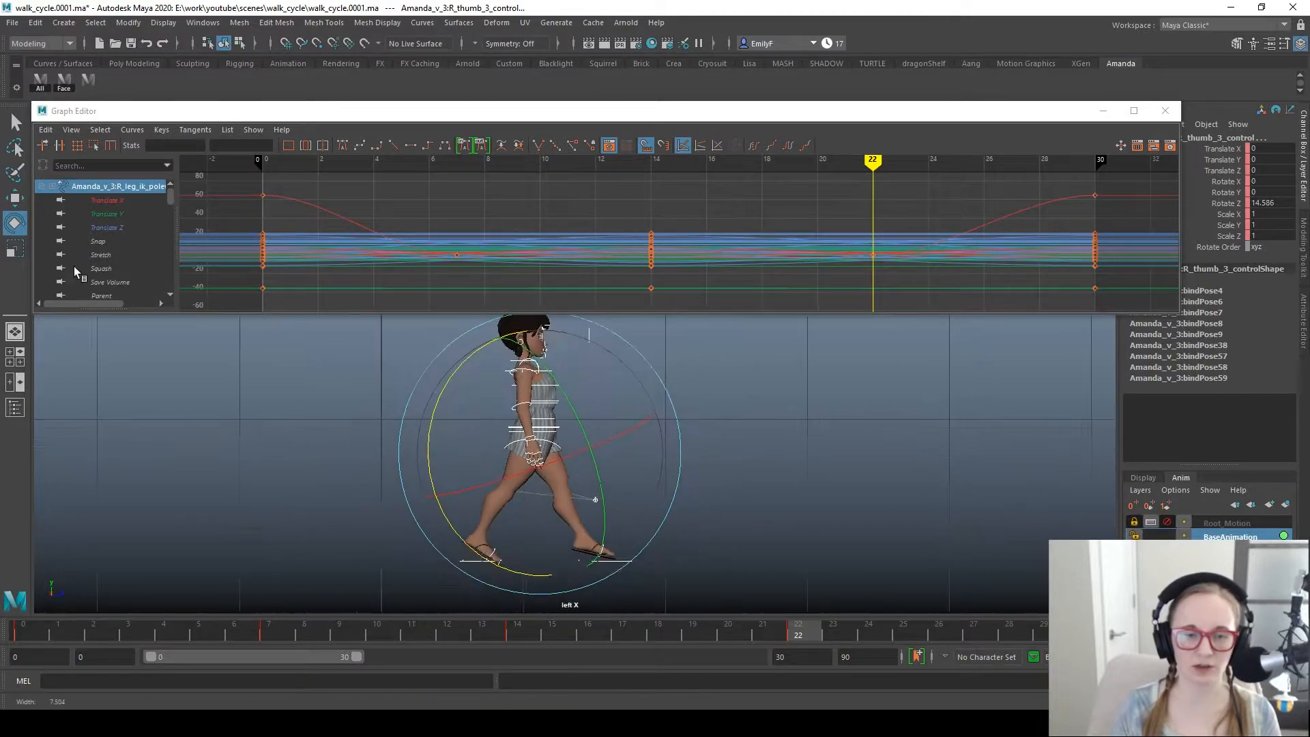
key("w")
right_click_drag(821, 217, 721, 233, "alt")
left_click_drag(1041, 393, 1040, 392)
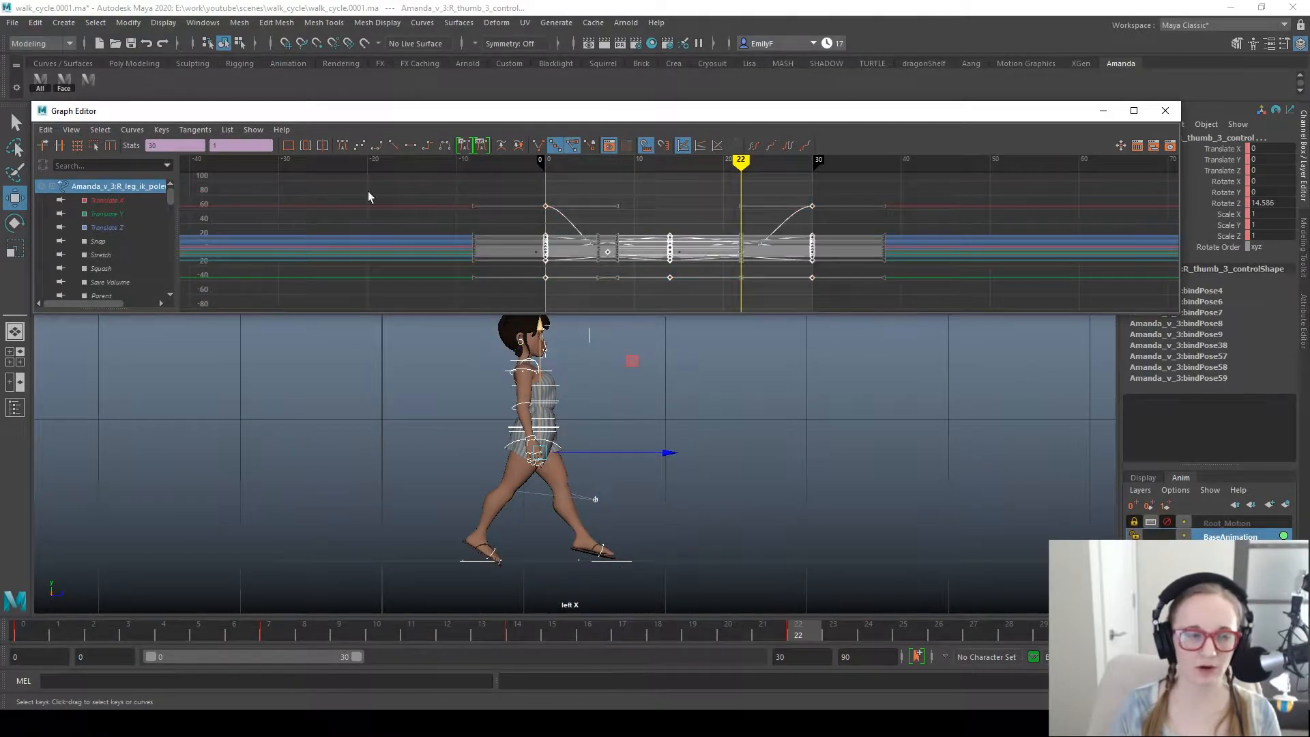
Step: Set both the pre infinity and post infinity of all selected curves to Cycle
left_click(103, 129)
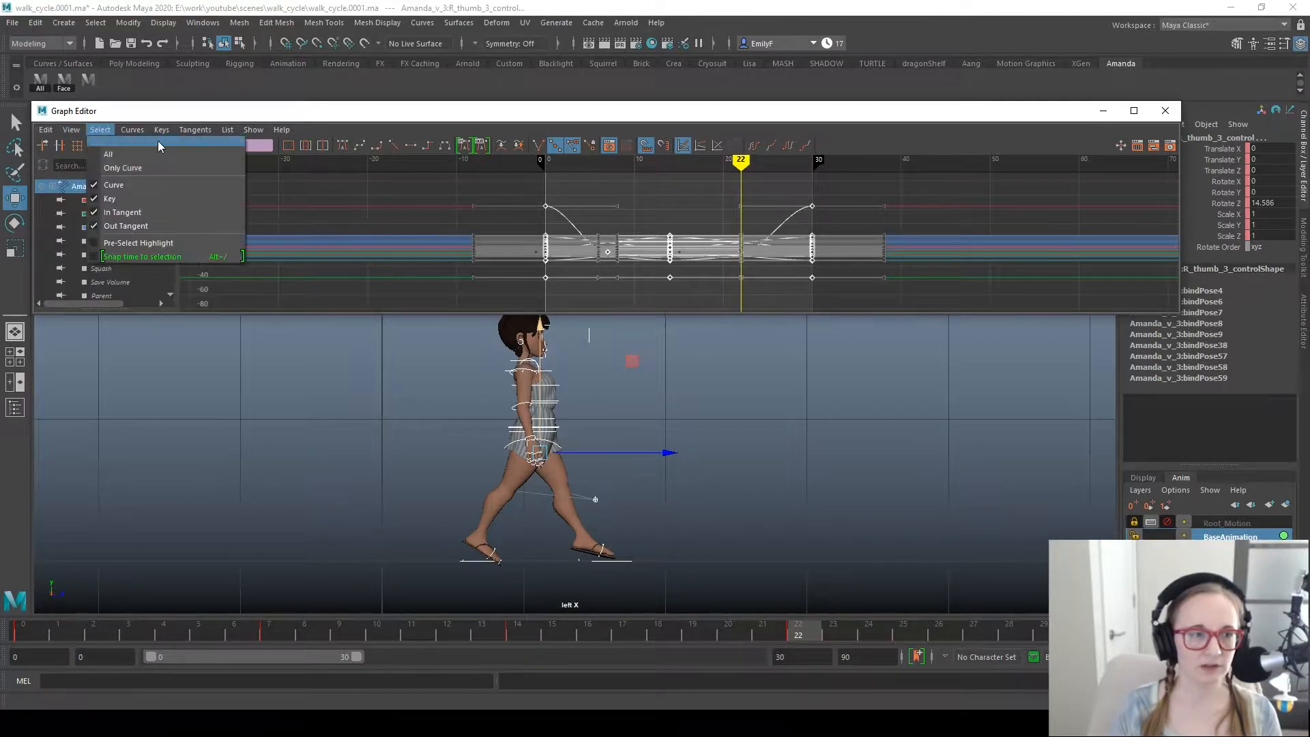
mouse_move(132, 129)
mouse_move(158, 154)
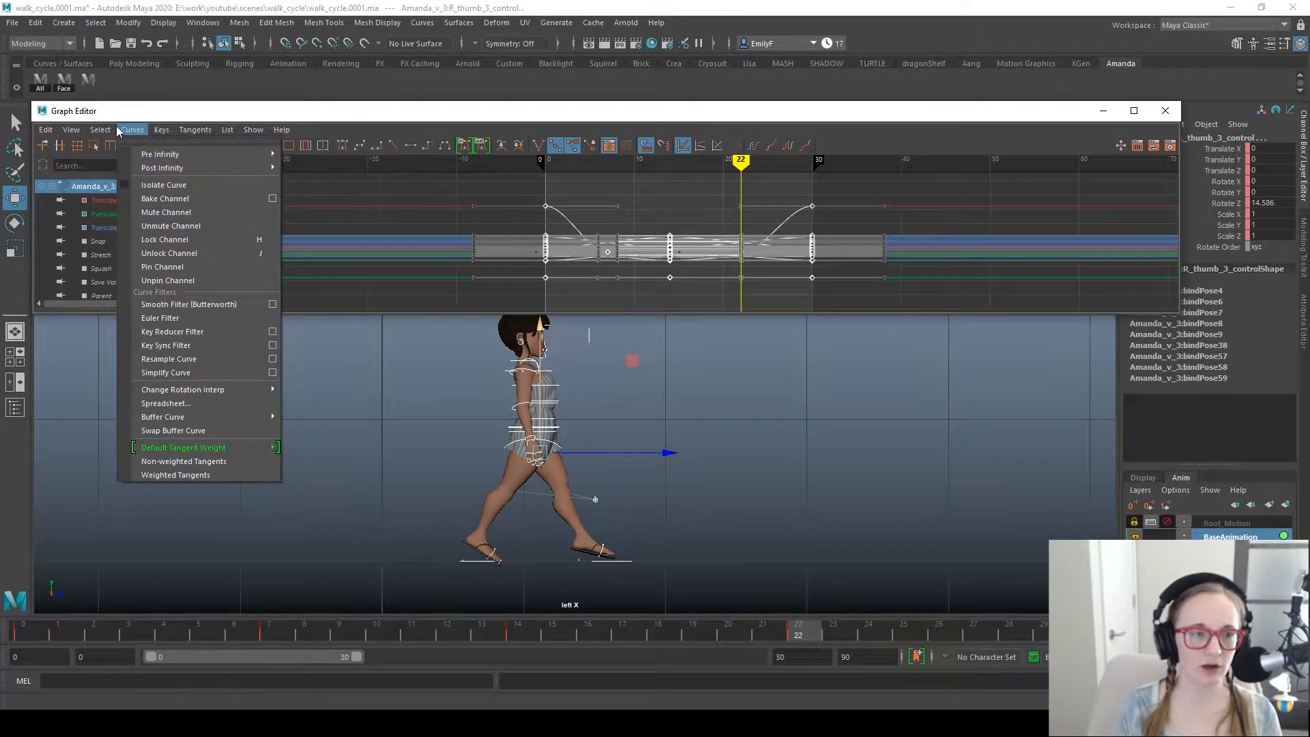
mouse_move(204, 155)
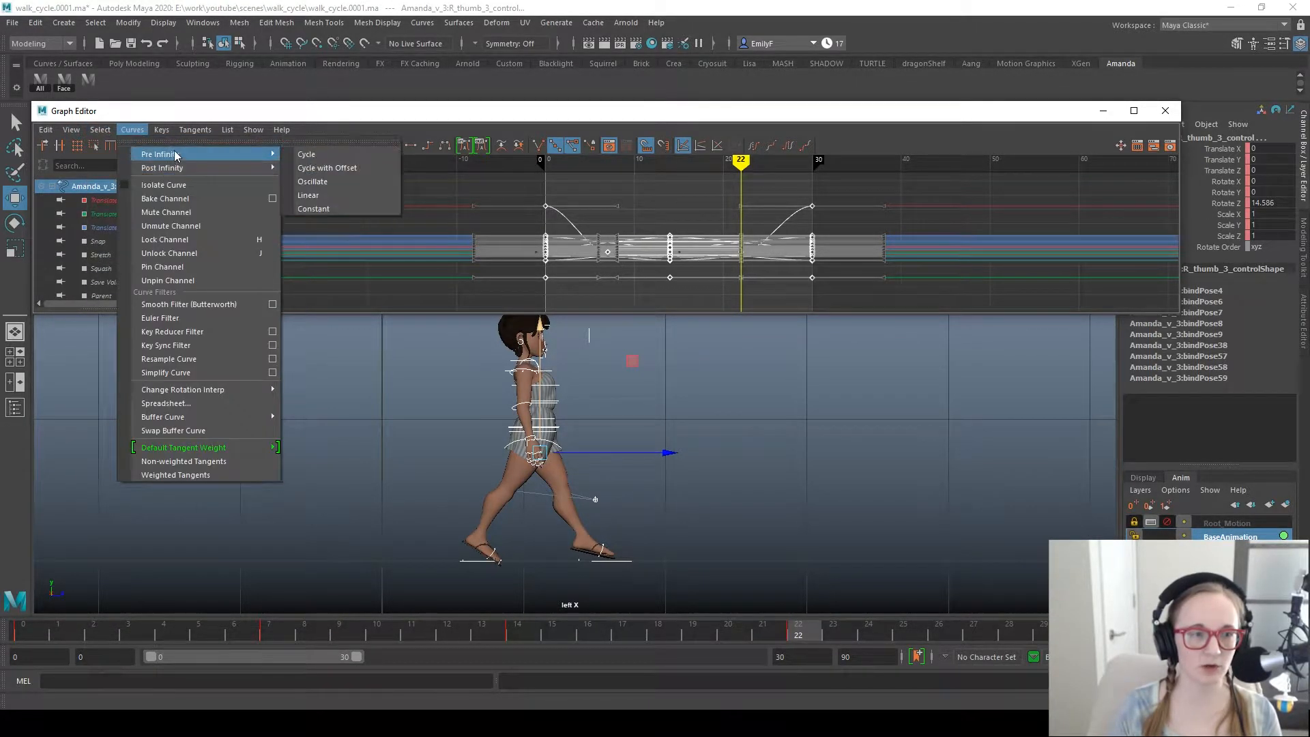
left_click(307, 156)
left_click(132, 130)
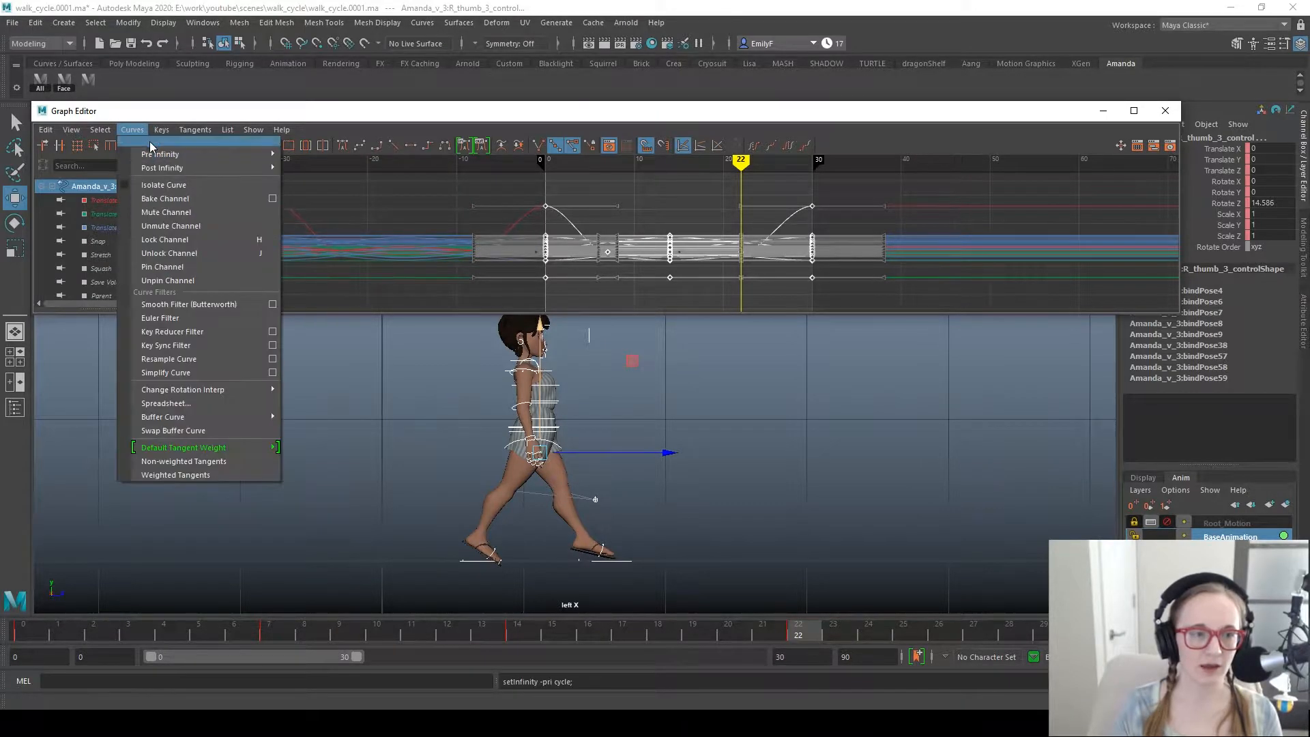
mouse_move(205, 168)
left_click(314, 171)
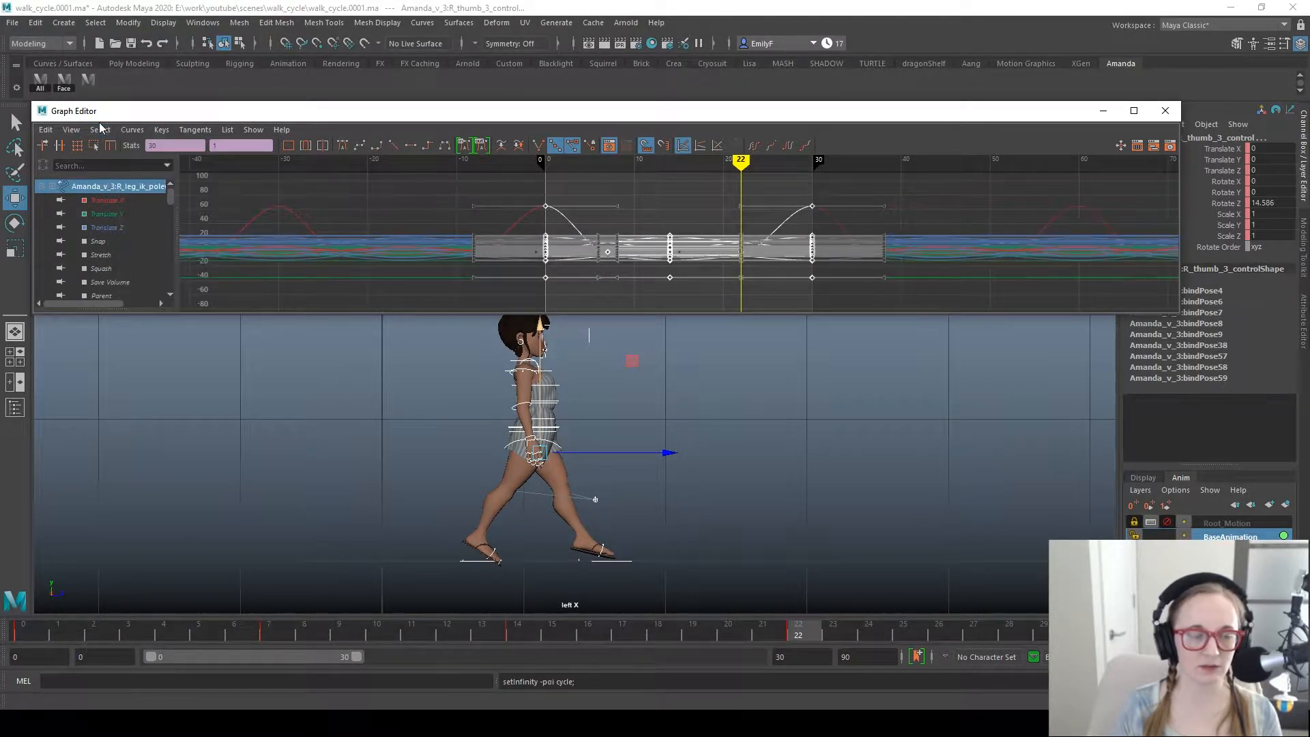
Step: Turn the Graph Editor's infinity curve display off and back on to compare the cycled curves
left_click(71, 129)
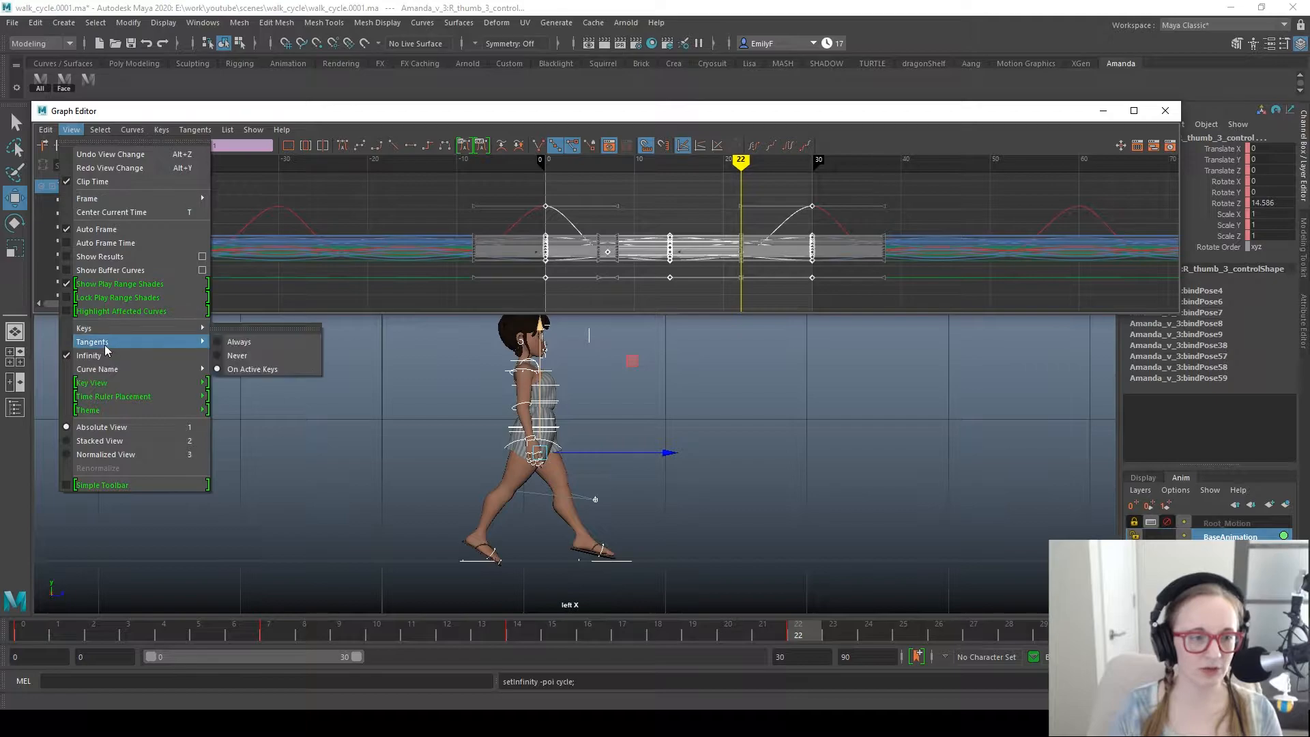
left_click(96, 355)
left_click(60, 145)
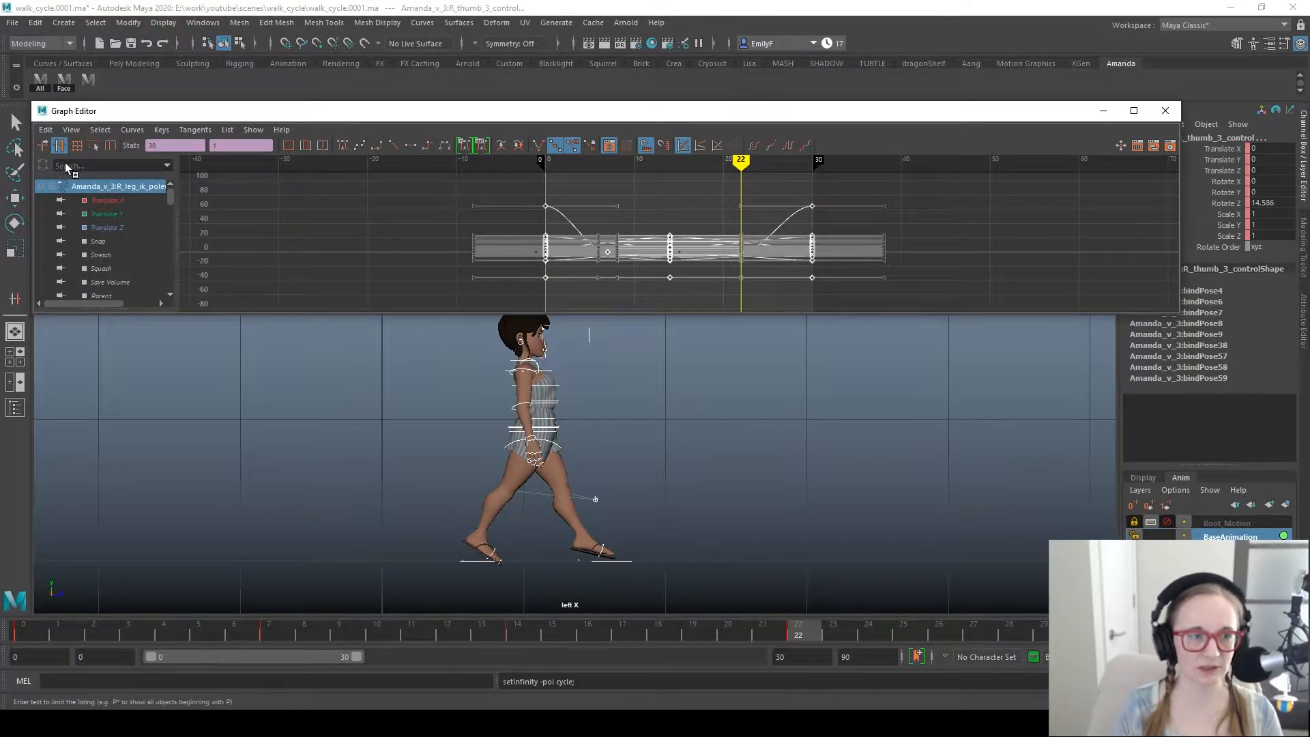
key("q")
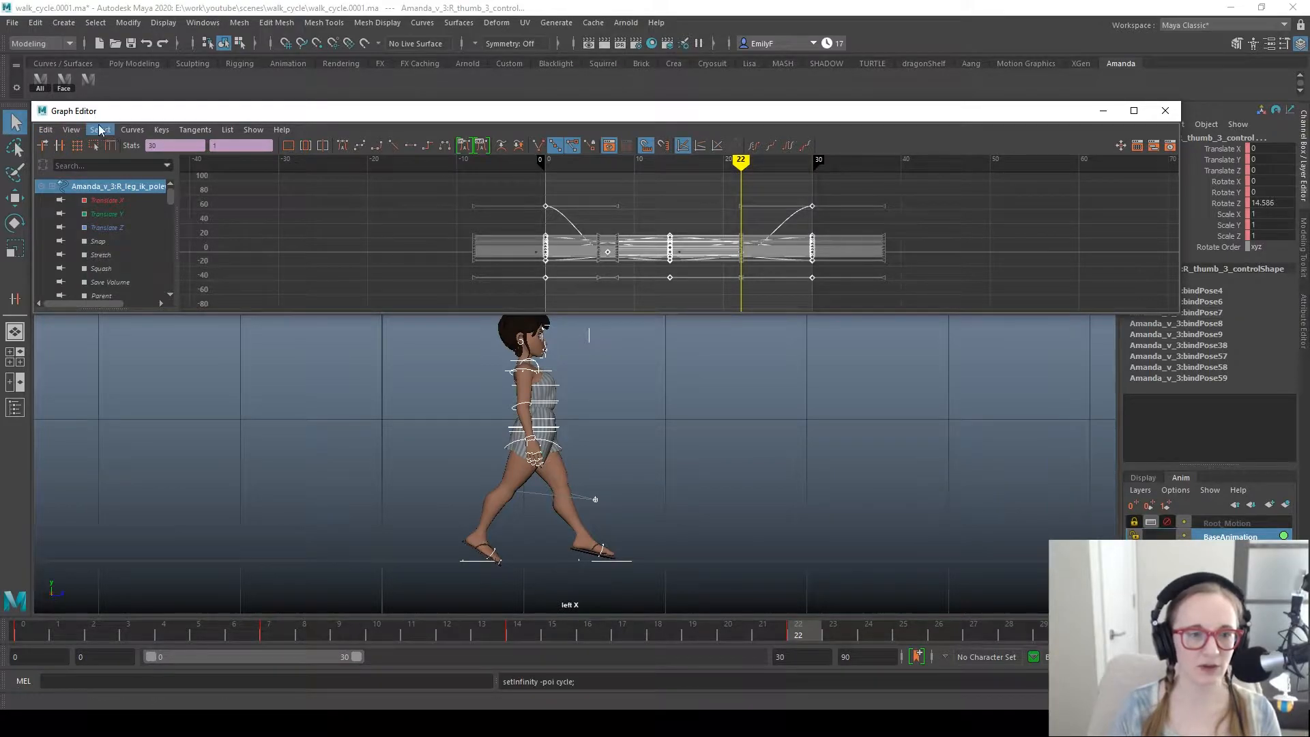
left_click(71, 129)
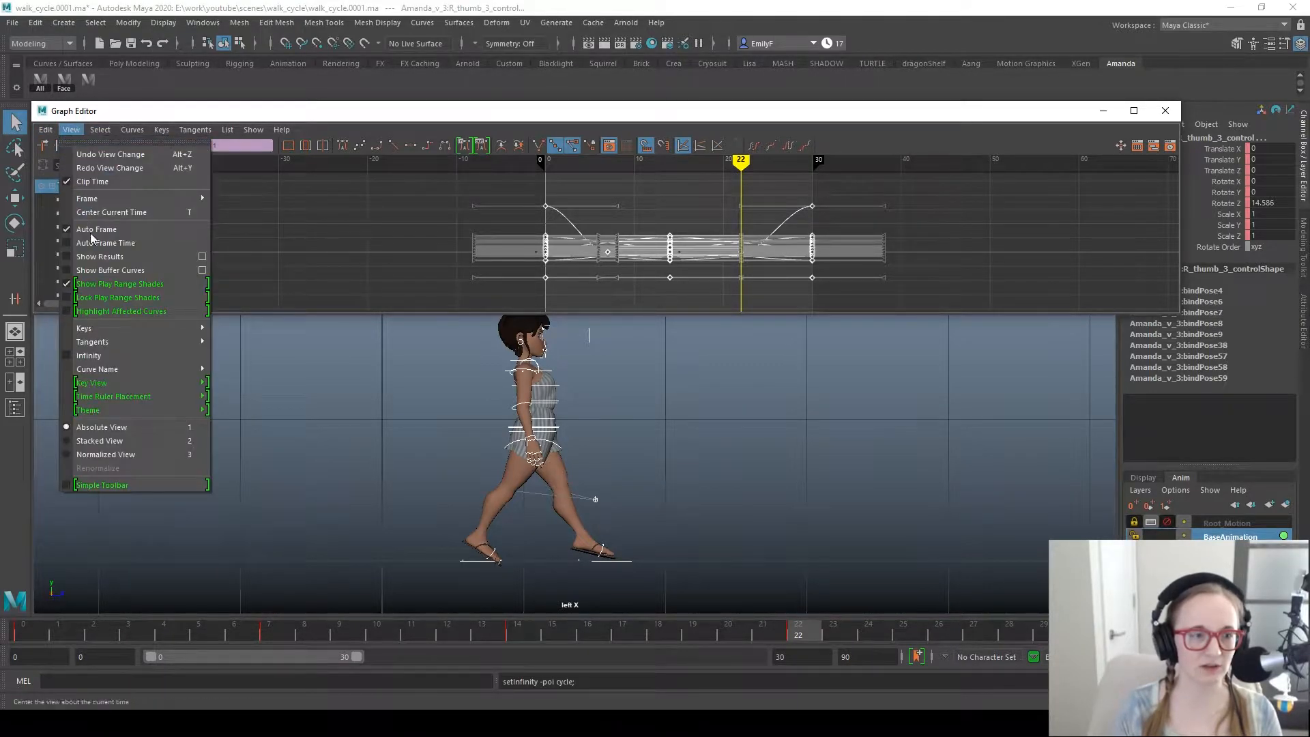
left_click(97, 356)
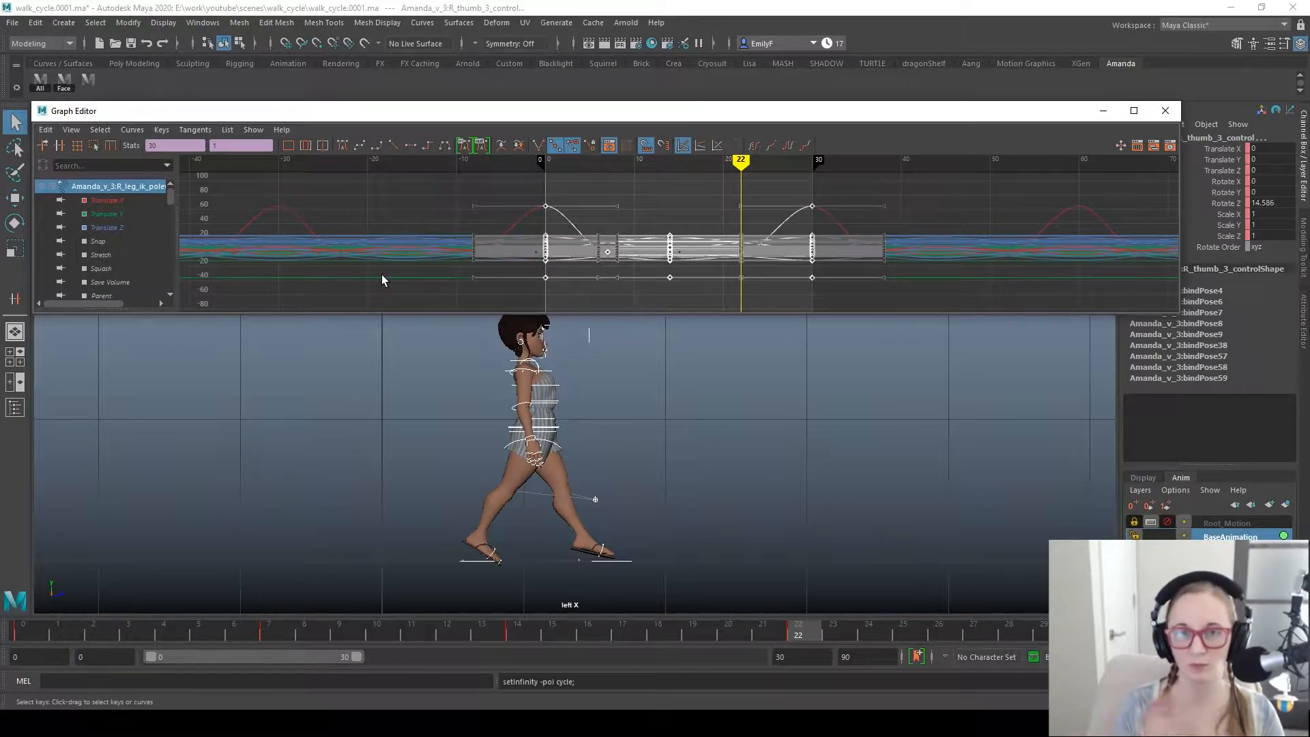
Step: Examine the lowest spine control's translation curves in the perspective view and its pose at frame 14
right_click_drag(582, 529, 812, 558, "alt")
middle_click_drag(598, 500, 537, 377, "alt")
right_click_drag(477, 409, 716, 464, "alt")
middle_click_drag(473, 484, 511, 501, "alt")
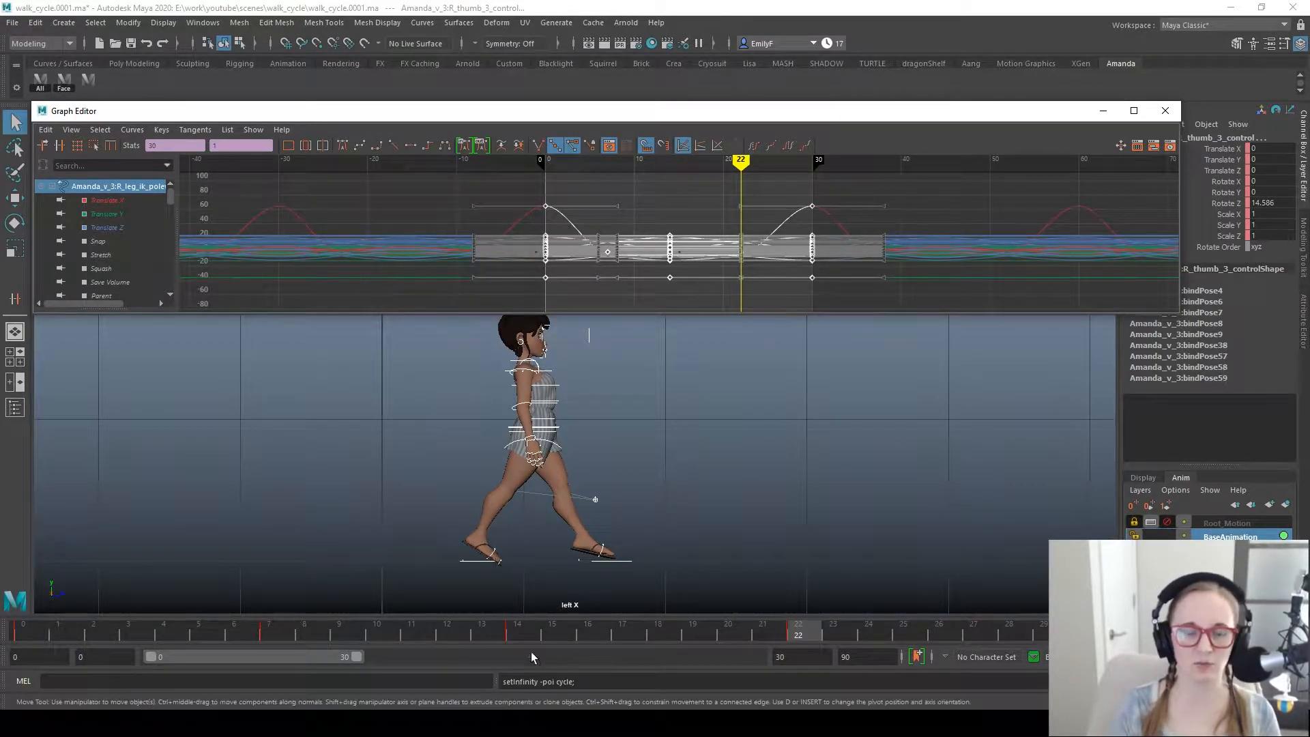
right_click_drag(512, 501, 436, 478, "alt")
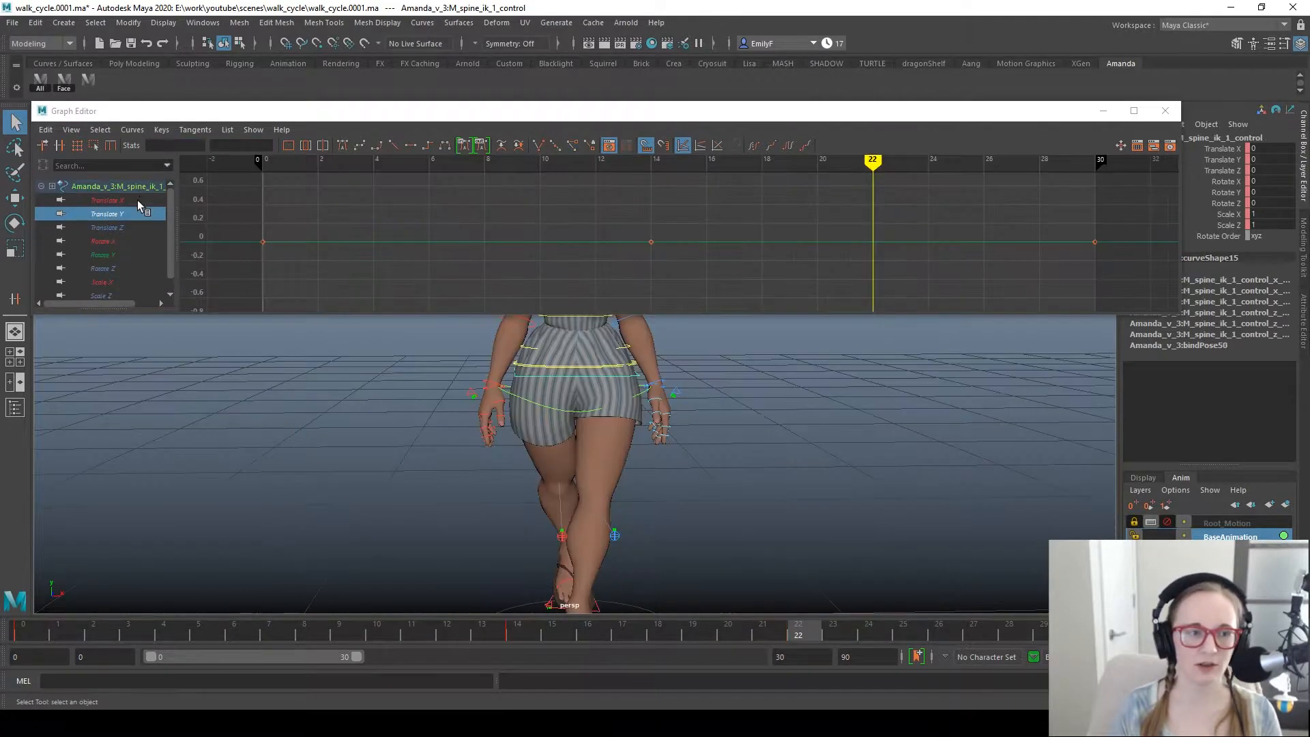
left_click(136, 200)
right_click_drag(767, 237, 702, 191, "alt")
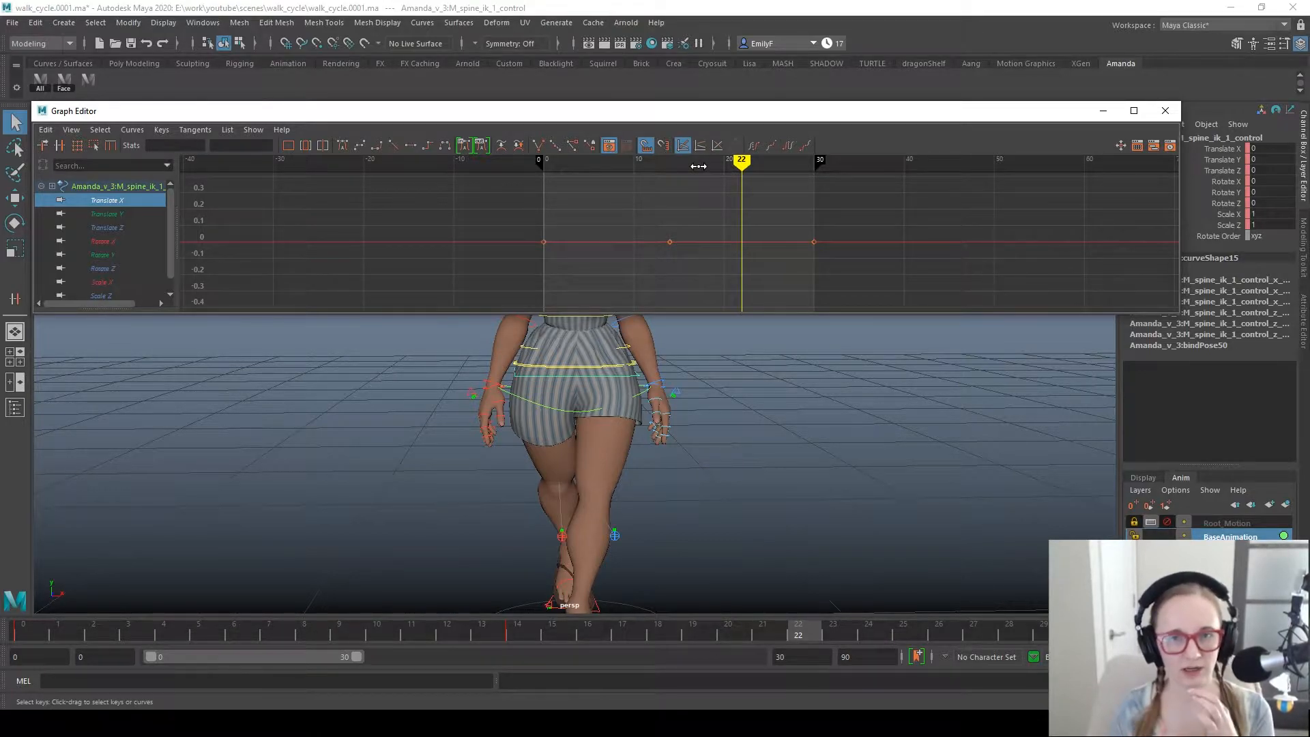
left_click(128, 218)
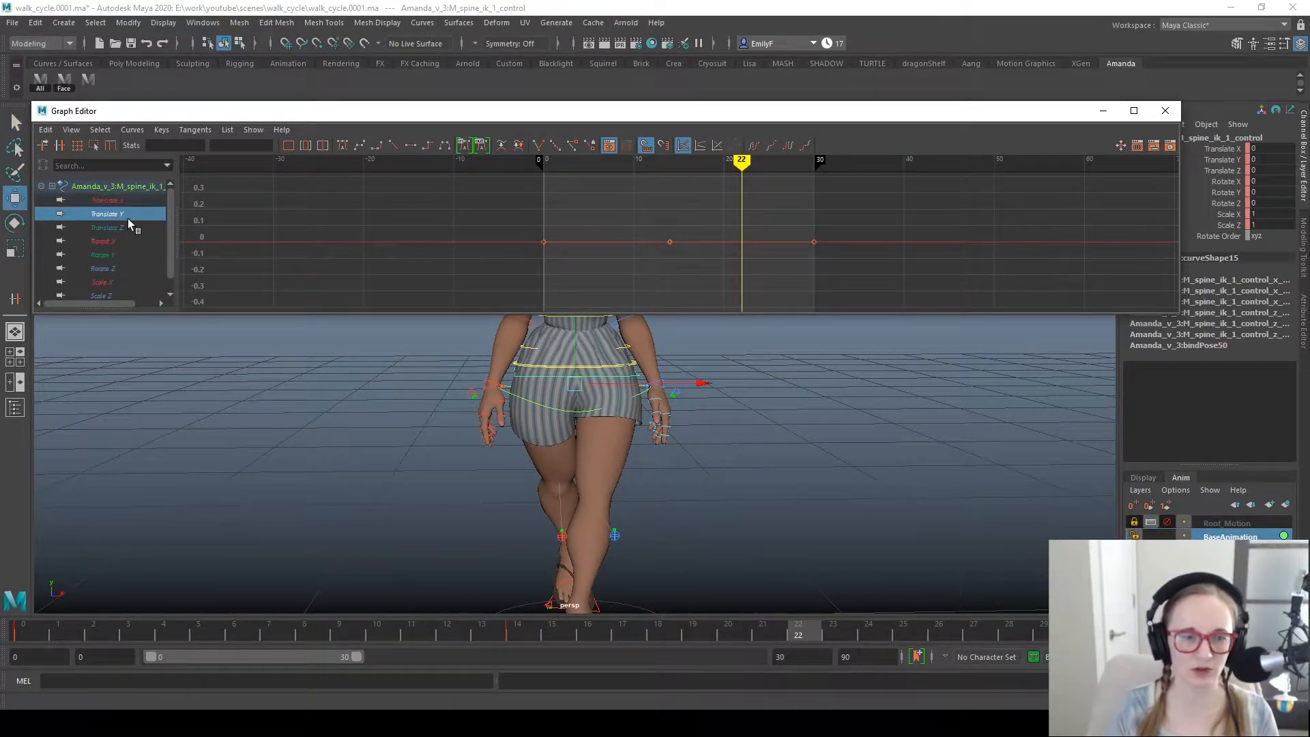
left_click_drag(600, 504, 597, 505, "alt")
right_click_drag(597, 505, 437, 470, "alt")
left_click_drag(437, 470, 604, 504, "alt")
left_click(534, 646)
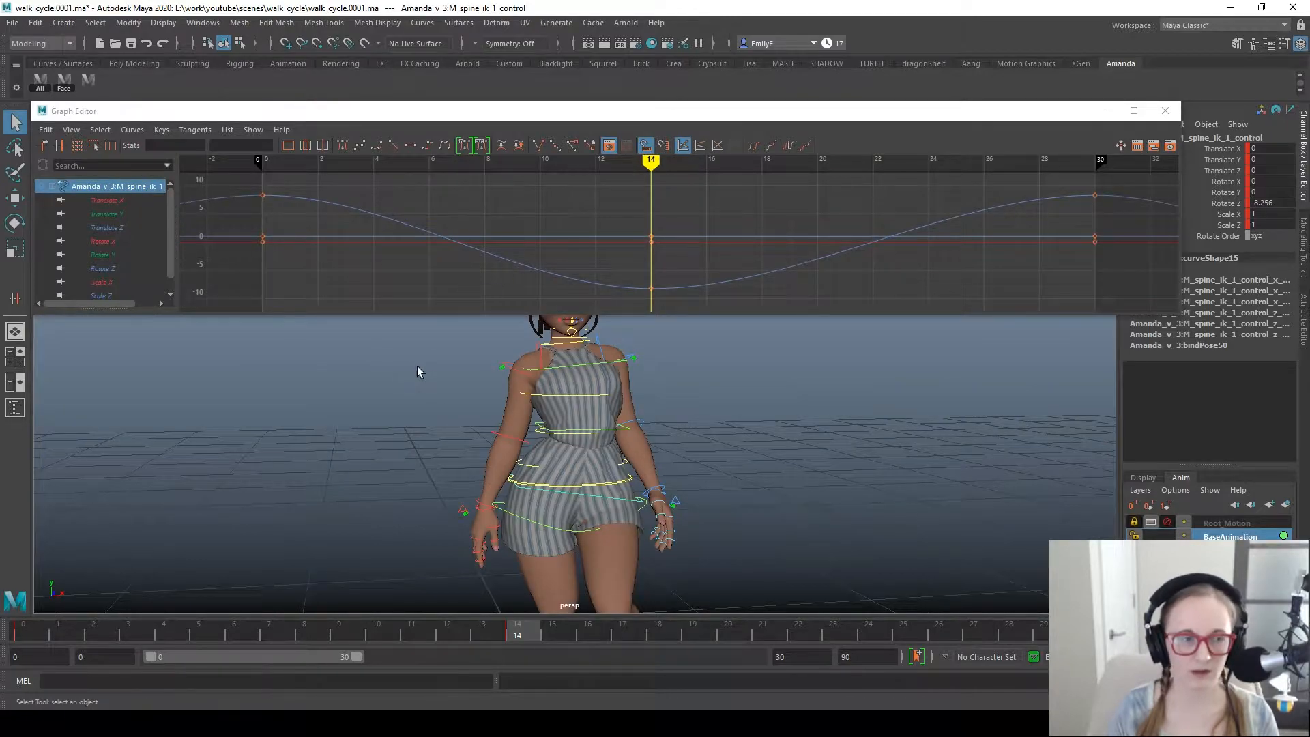
Step: Isolate the lowest spine control's Rotate Z curve and insert a key on it at frame 7
key("e")
left_click_drag(655, 489, 558, 500, "alt")
left_click(128, 268)
right_click_drag(820, 292, 846, 204, "alt")
left_click_drag(290, 636, 251, 642)
left_click_drag(590, 302, 595, 225)
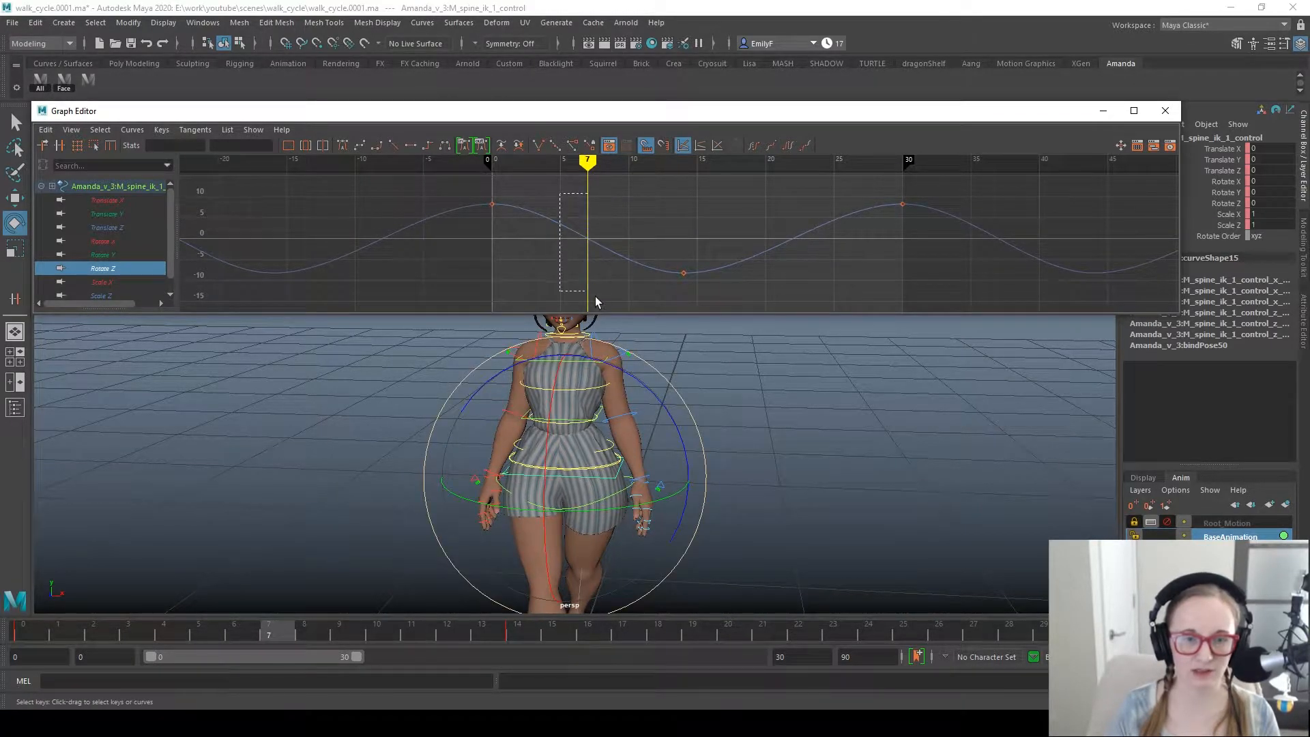
left_click_drag(595, 296, 598, 296)
right_click(600, 205)
left_click(607, 213)
Step: Raise the Rotate Z key at frame 7 to about 22 and give it flat tangents
left_click_drag(566, 199, 606, 269)
key("w")
right_click_drag(615, 281, 660, 269, "alt")
middle_click_drag(660, 269, 654, 182)
left_click(410, 145)
scroll(678, 286, "down", 2)
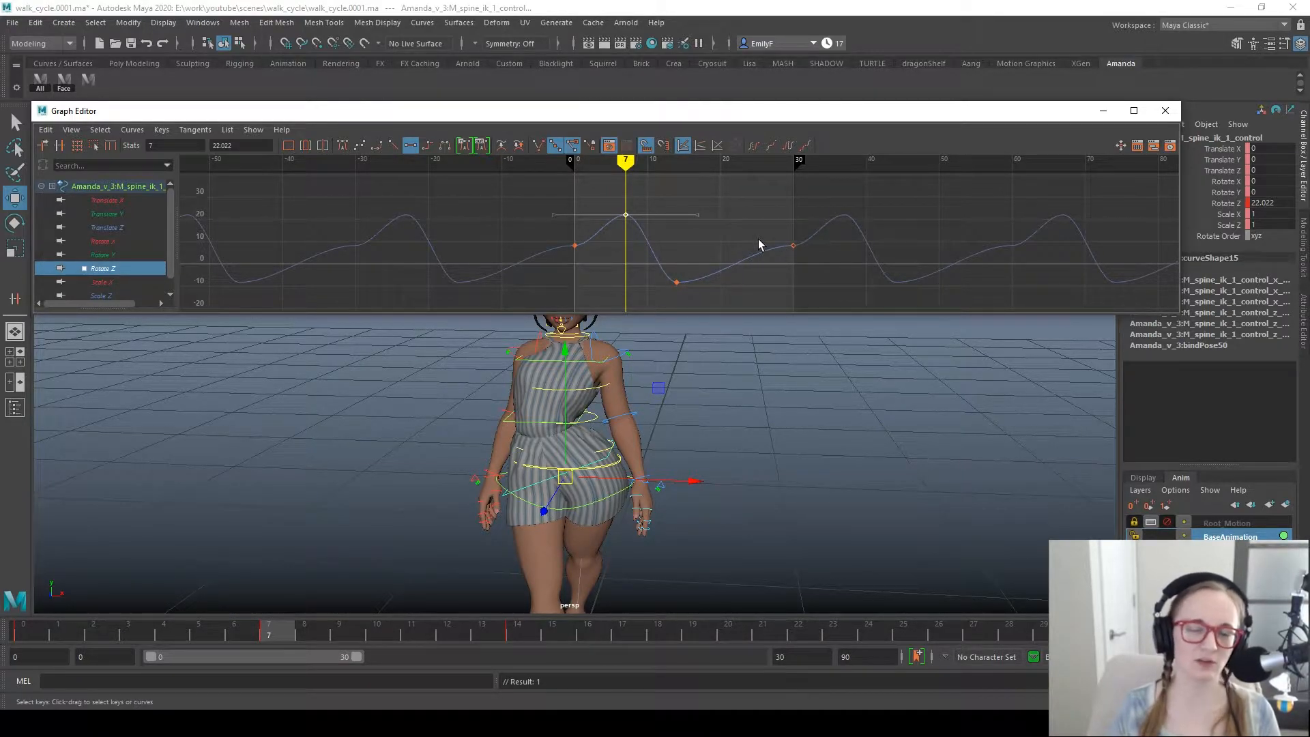
scroll(784, 241, "up", 3)
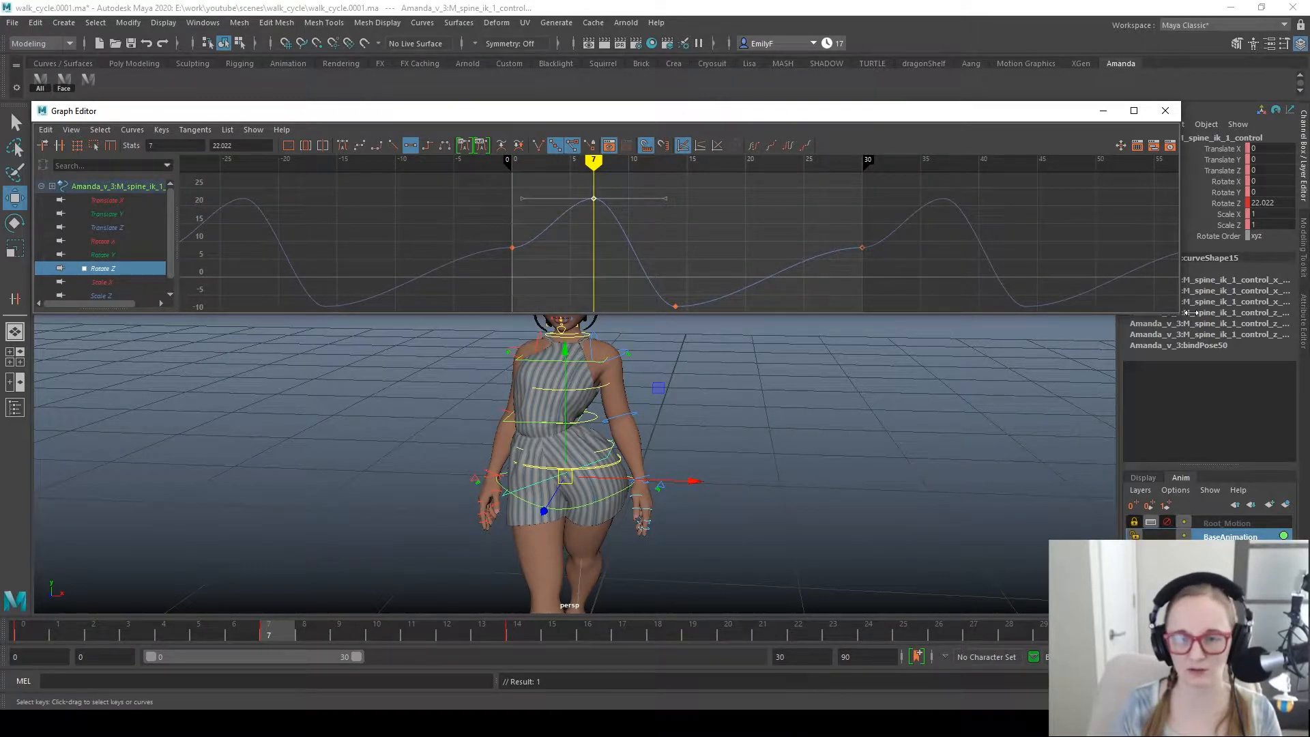
Step: Enlarge the Graph Editor and steepen the Rotate Z tangents at frames 0 and 30 so their slopes match across the loop
left_click_drag(1187, 315, 1273, 329)
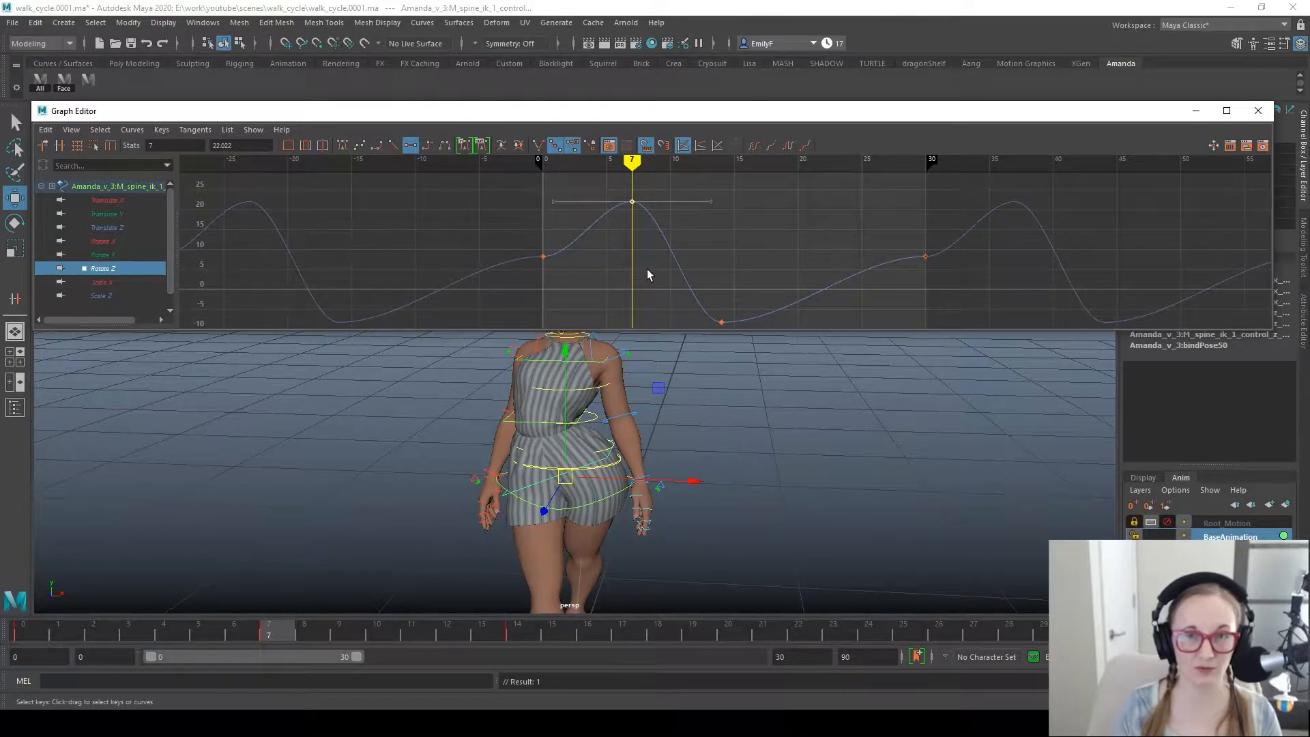
left_click_drag(492, 231, 617, 293)
middle_click_drag(609, 305, 613, 253)
left_click_drag(967, 332, 962, 325)
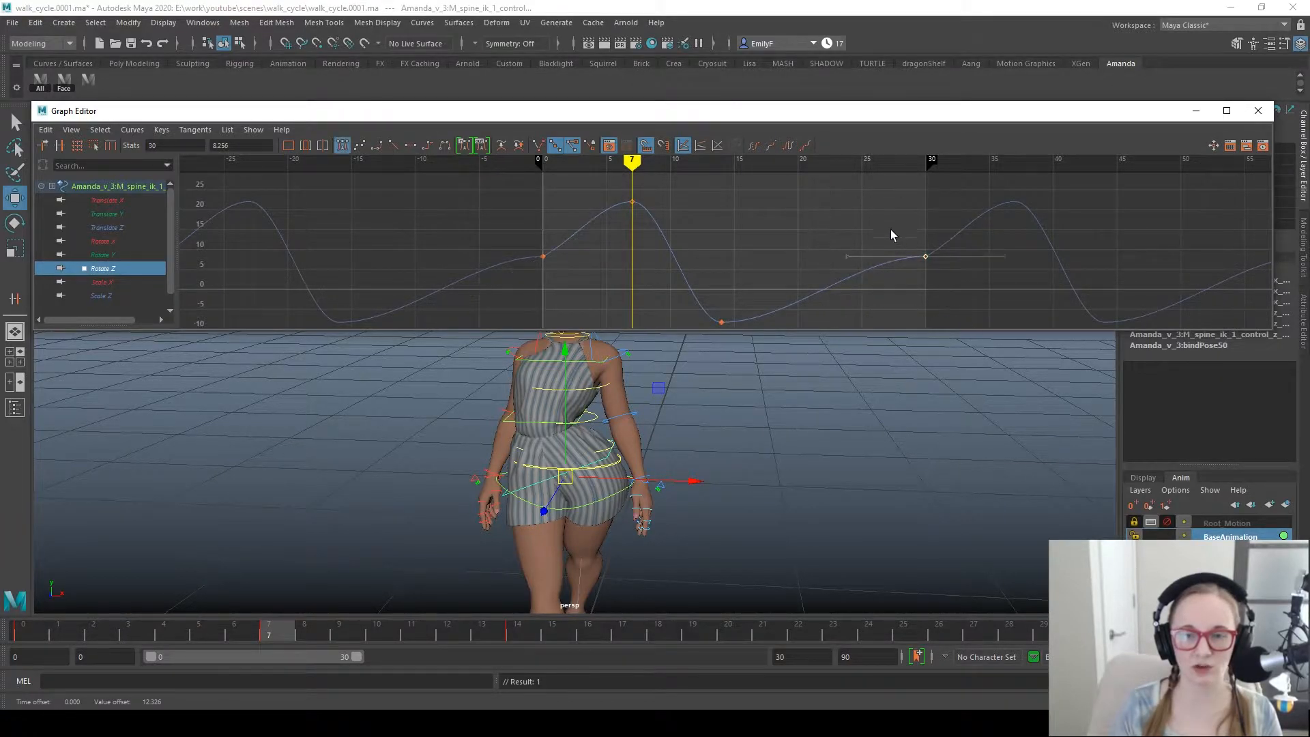
middle_click_drag(825, 198, 843, 263)
left_click(544, 258)
middle_click_drag(609, 260, 610, 254)
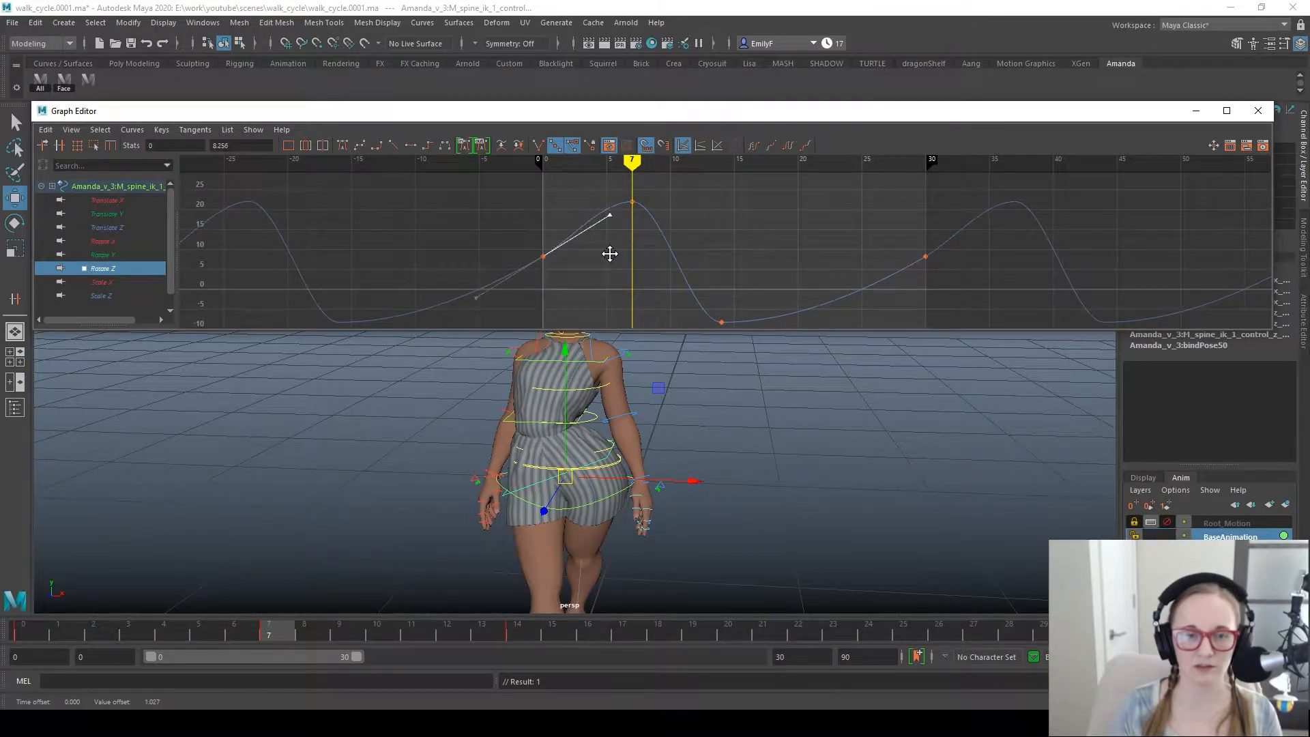
left_click_drag(955, 204, 916, 303)
middle_click_drag(873, 301, 871, 295)
left_click_drag(897, 185, 996, 275)
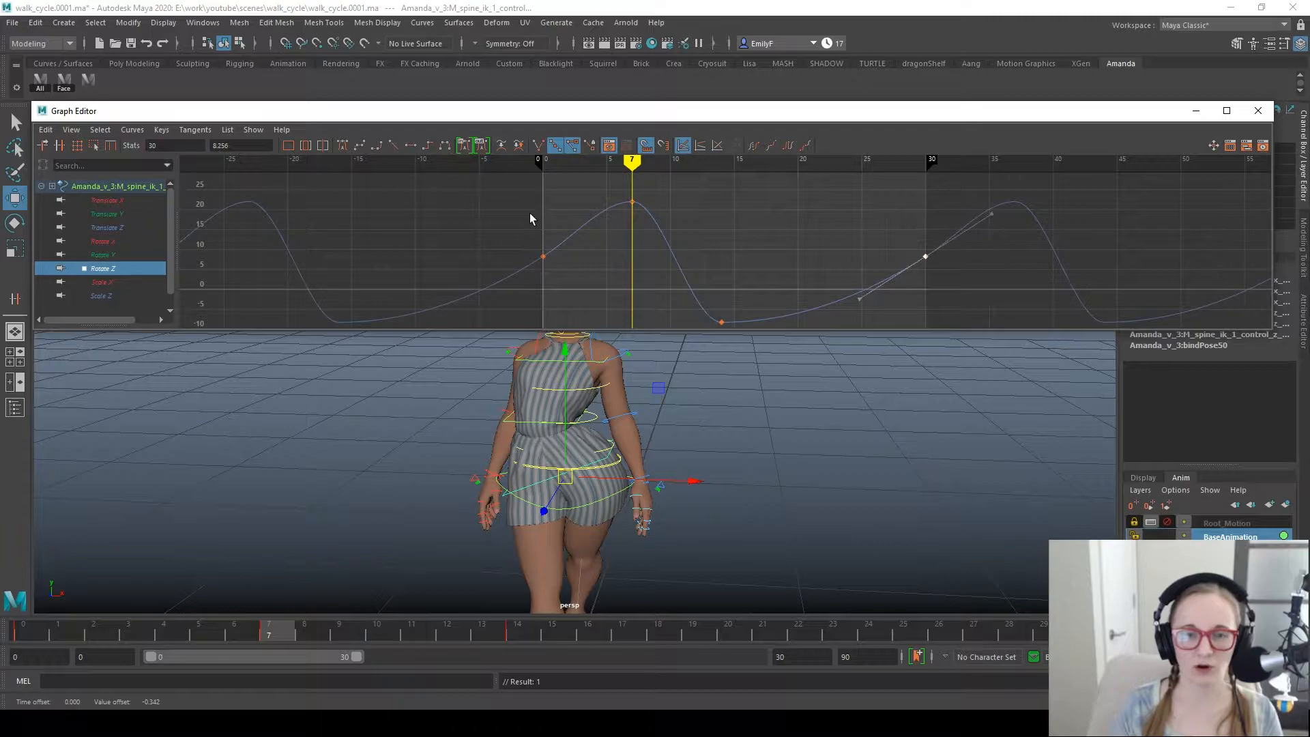
left_click_drag(579, 294, 577, 292)
left_click_drag(996, 302, 994, 302)
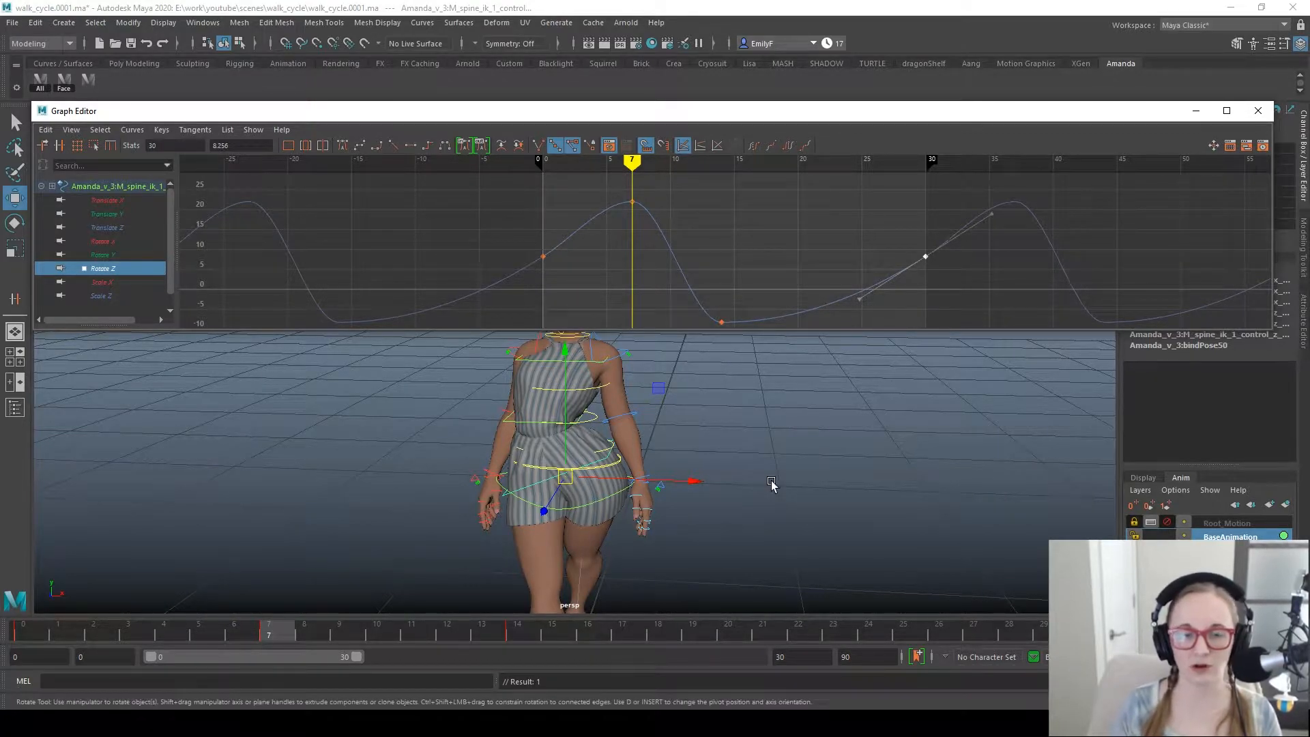
Step: Undo the Rotate Z tangent and value edits and delete the key at frame 7
key("ctrl+z")
key("ctrl+z")
key("ctrl+z")
key("ctrl+z")
key("ctrl+z")
key("ctrl+z")
key("ctrl+z")
key("ctrl+z")
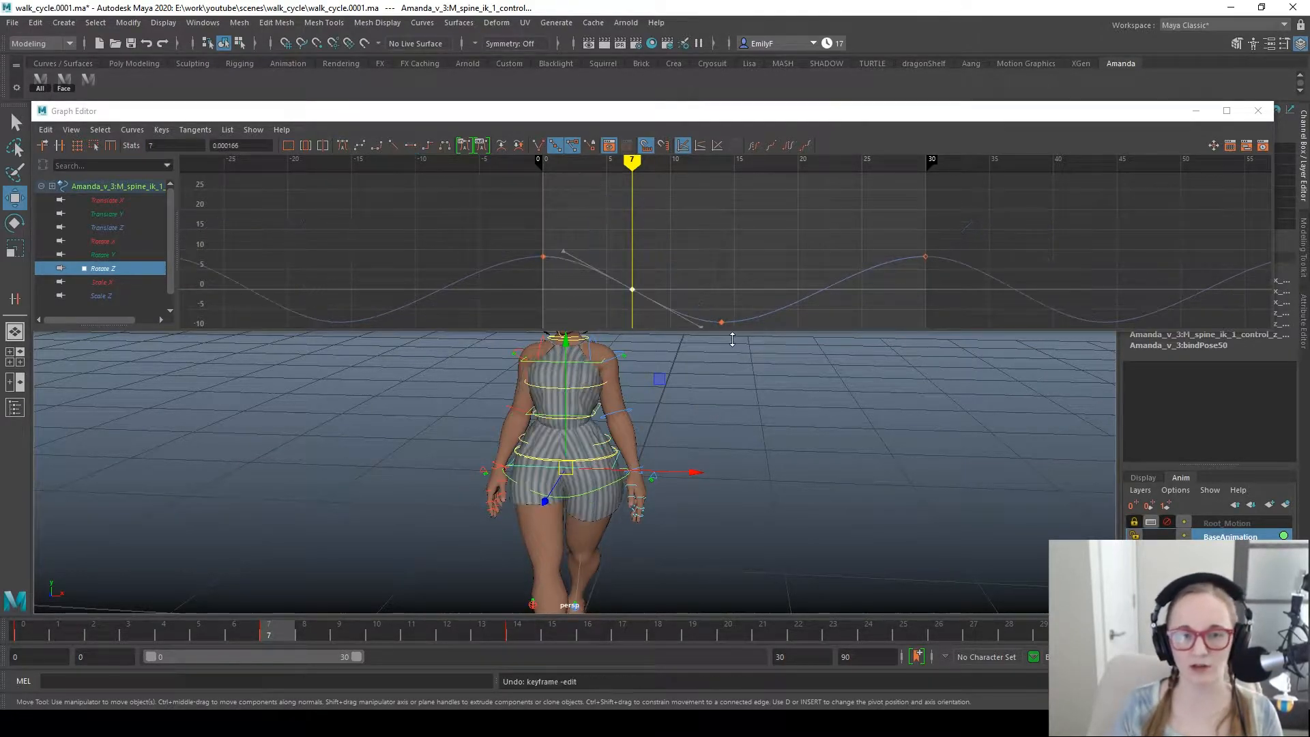
key("q")
left_click_drag(675, 312, 607, 217)
key("Delete")
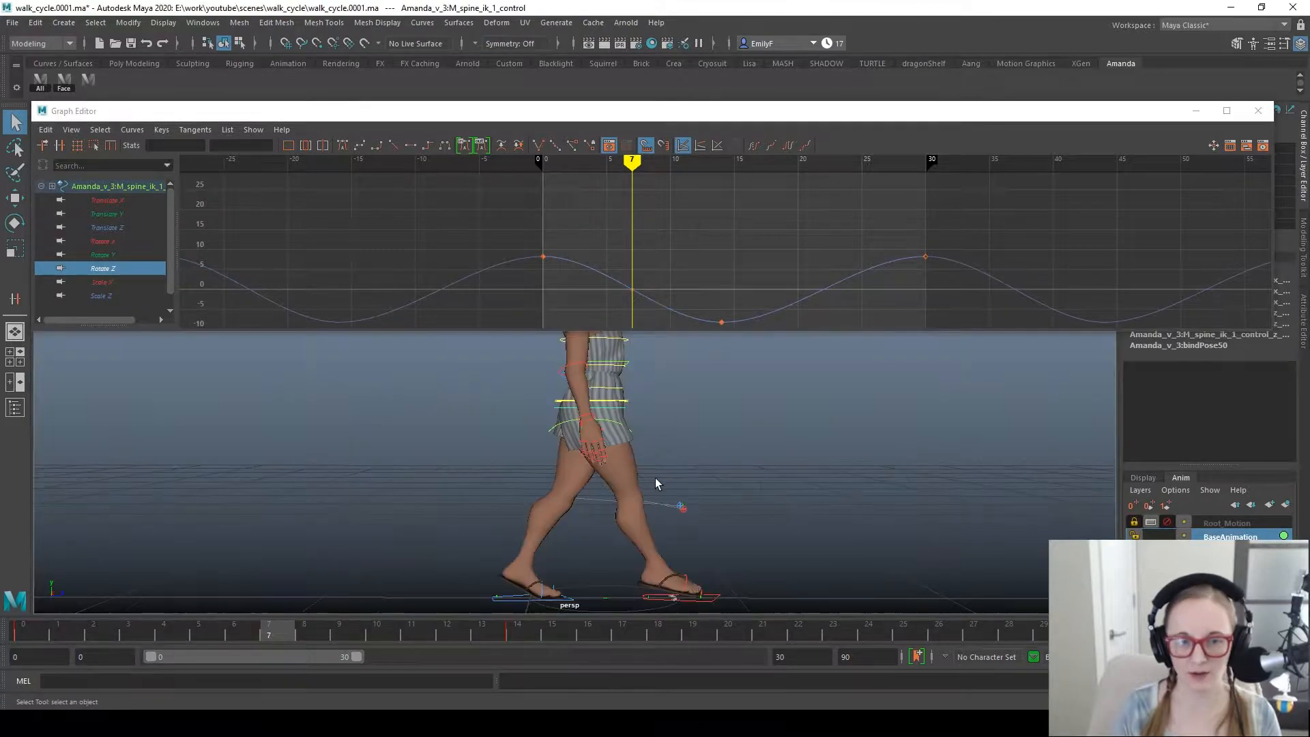
Step: Select the M_SOG_control body control for moving, go to frame 14, and shift the Graph Editor up to uncover the hips
left_click(565, 405)
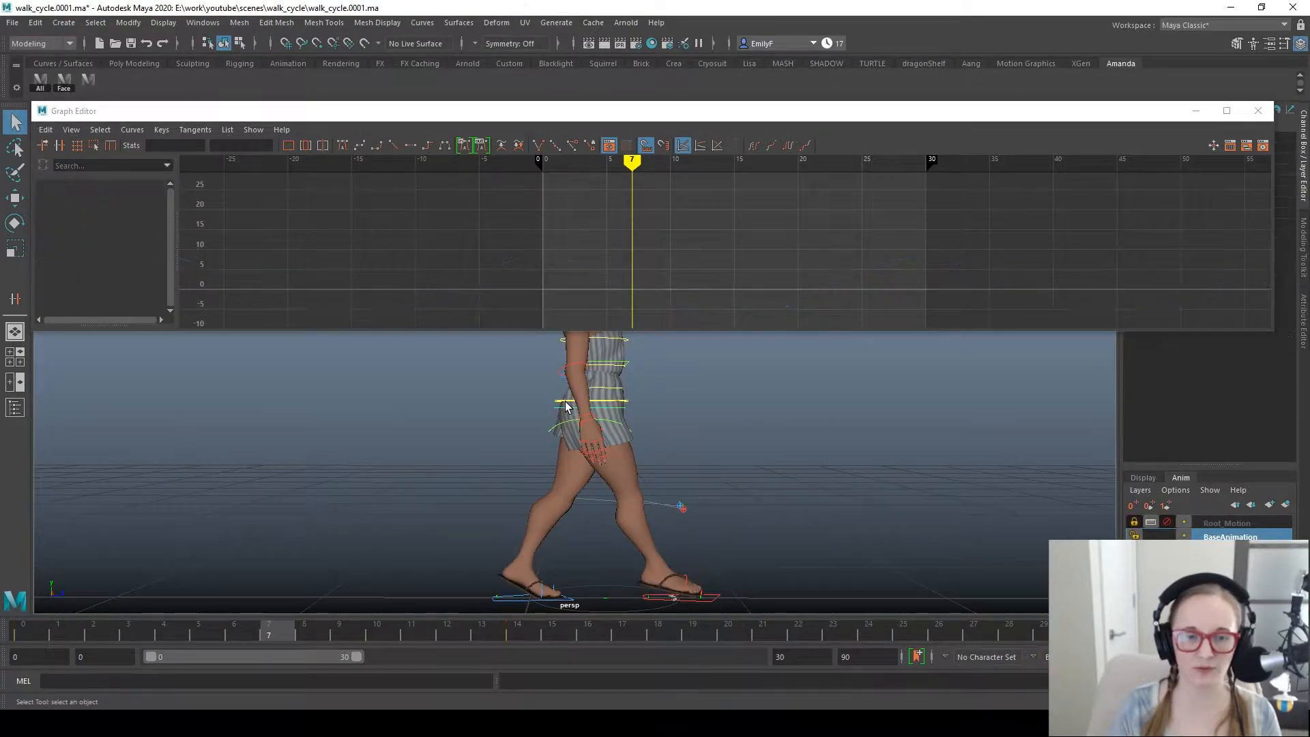
left_click(565, 407)
key("w")
left_click_drag(764, 532, 546, 510, "alt")
left_click_drag(456, 499, 675, 508, "alt")
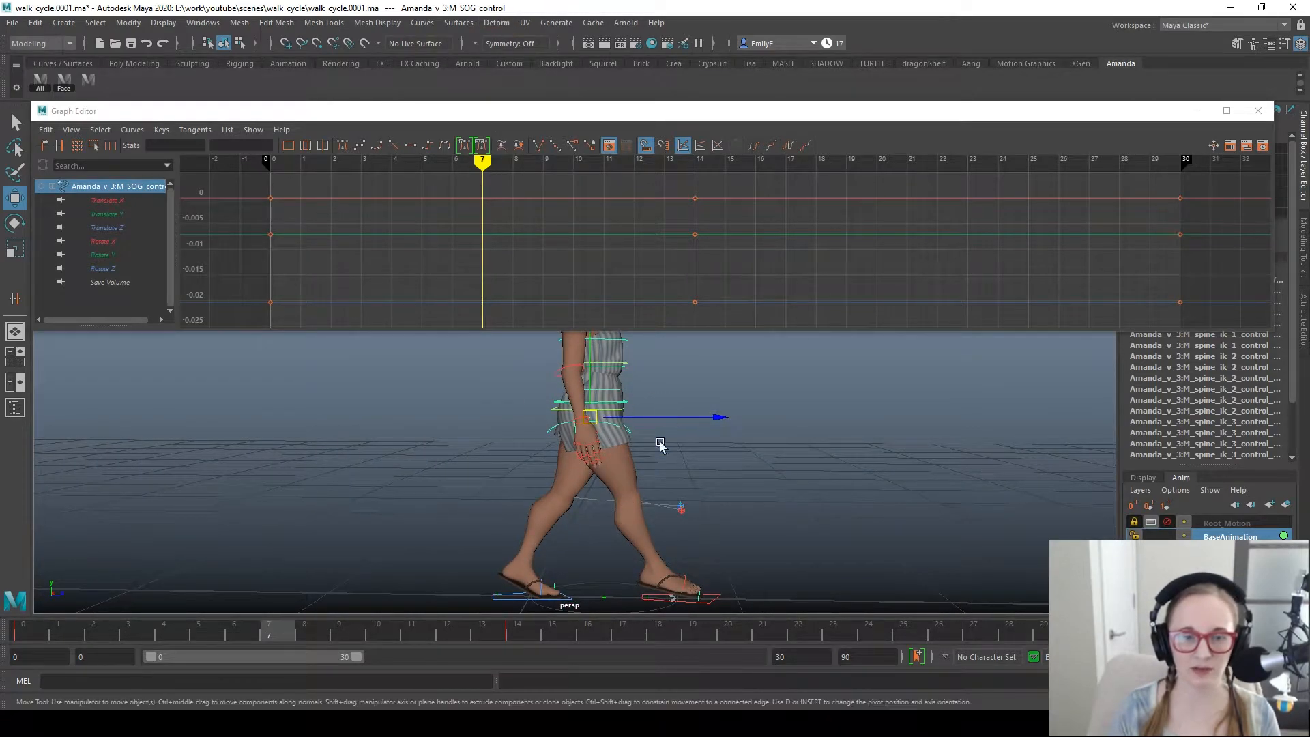
left_click_drag(289, 634, 528, 625)
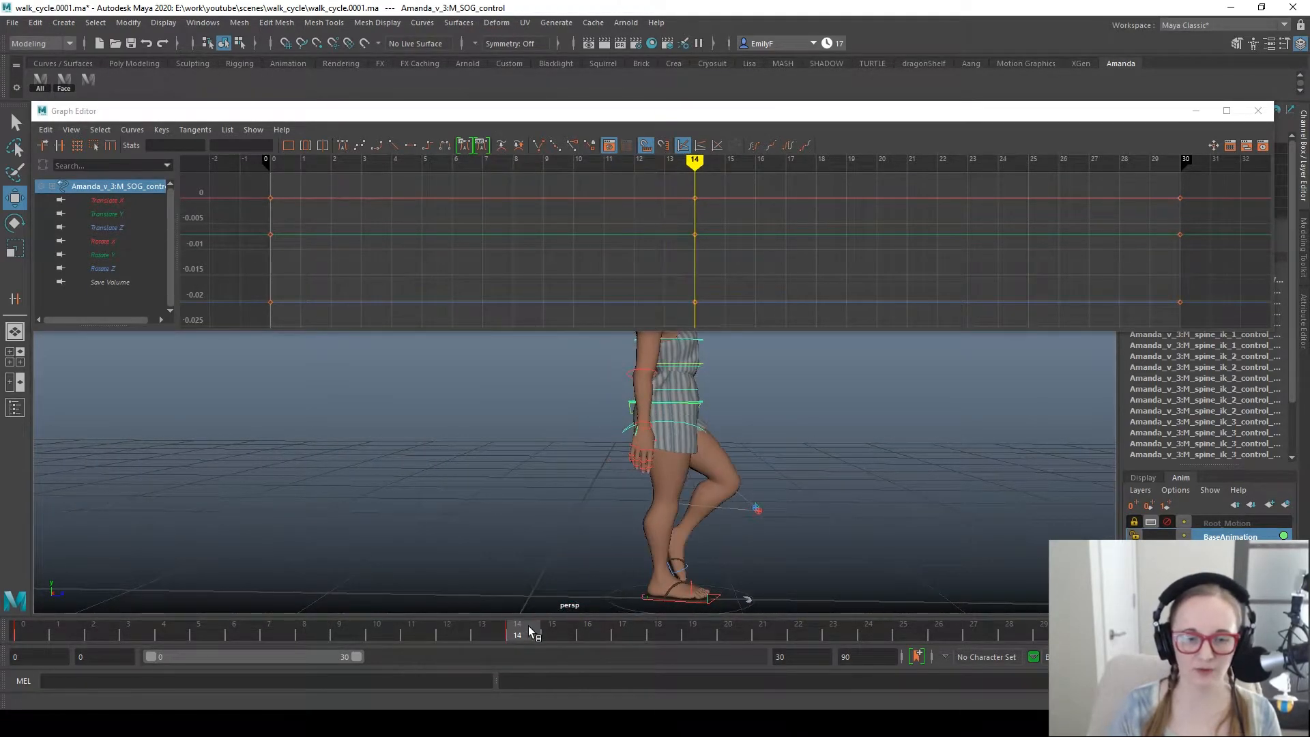
left_click_drag(508, 526, 538, 493, "alt")
left_click_drag(556, 115, 553, 67)
left_click_drag(546, 430, 760, 485, "alt")
right_click_drag(655, 517, 721, 502, "alt")
middle_click_drag(722, 503, 597, 438, "alt")
left_click_drag(513, 479, 436, 478, "alt")
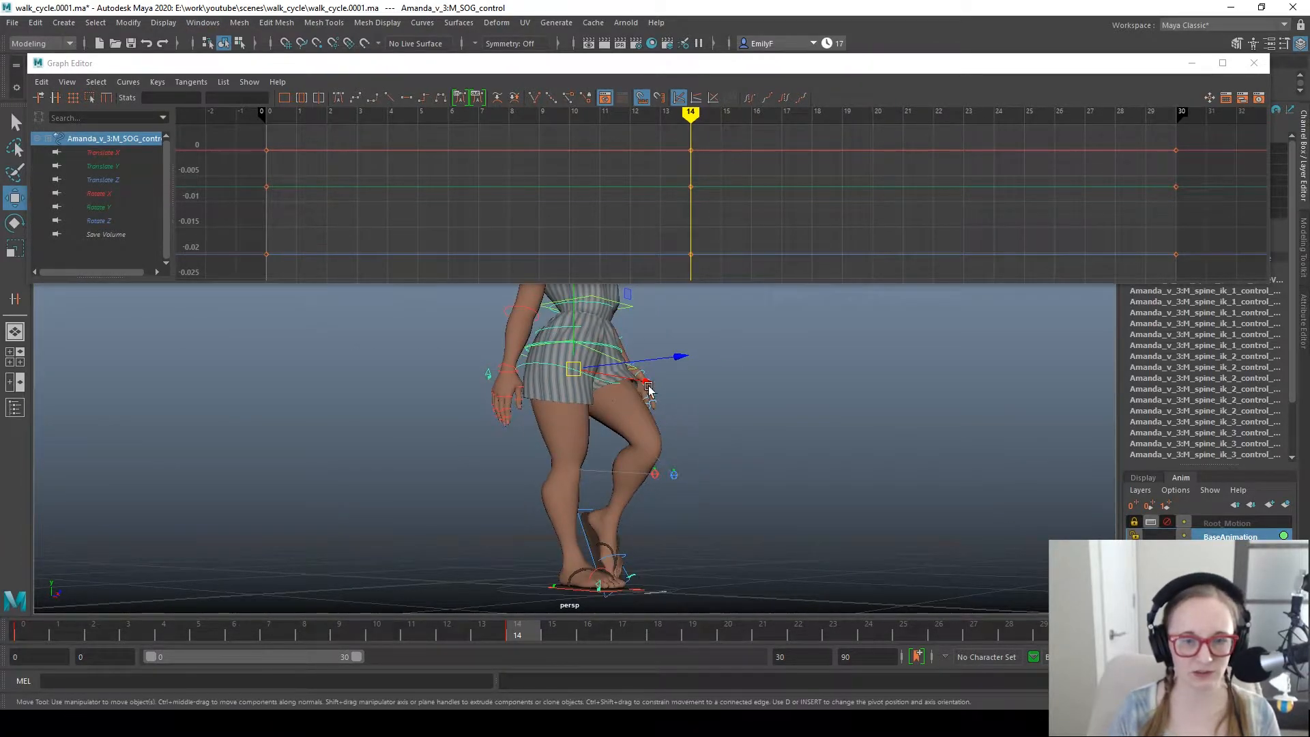
Step: Isolate the body control's Translate Y curve and lower its key at frame 14
key("q")
left_click(611, 368)
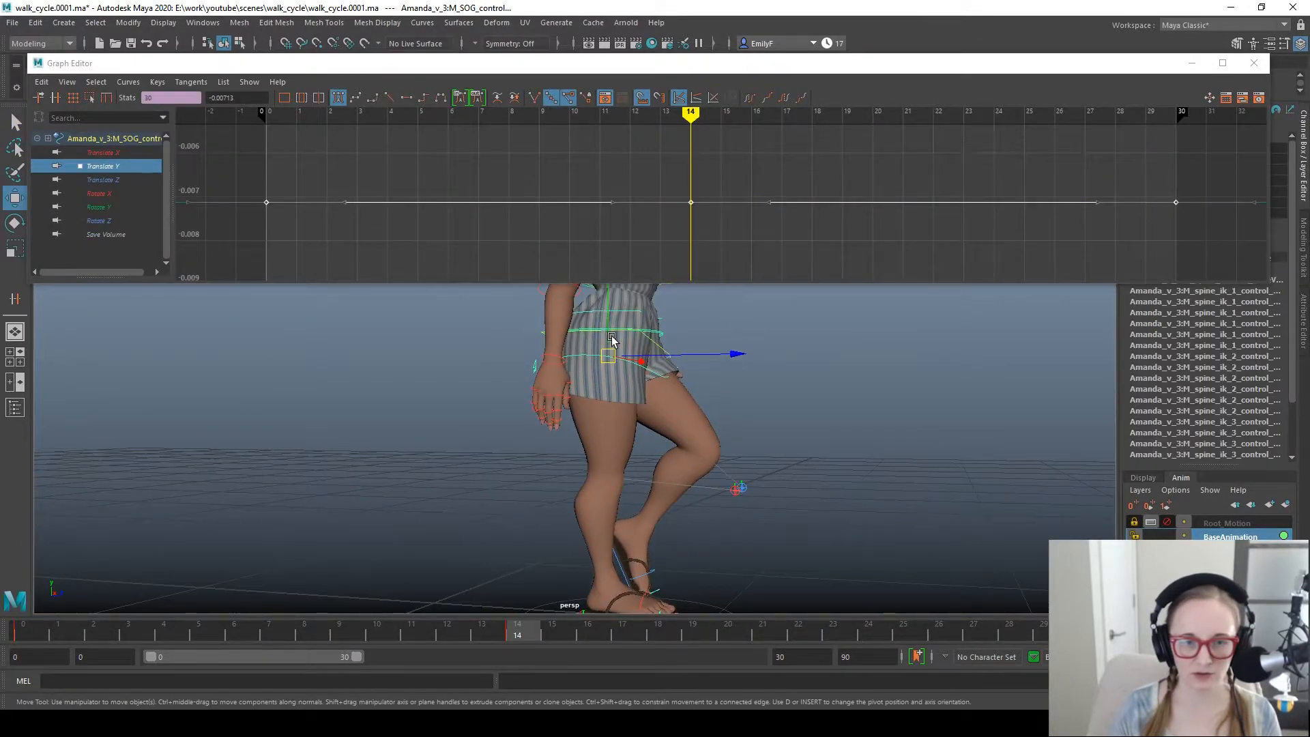
left_click_drag(606, 330, 742, 350, "alt")
left_click_drag(552, 335, 508, 386, "alt")
mouse_move(619, 315)
middle_mouse_down("shift")
mouse_move(625, 306)
mouse_move(628, 319)
middle_mouse_up("shift")
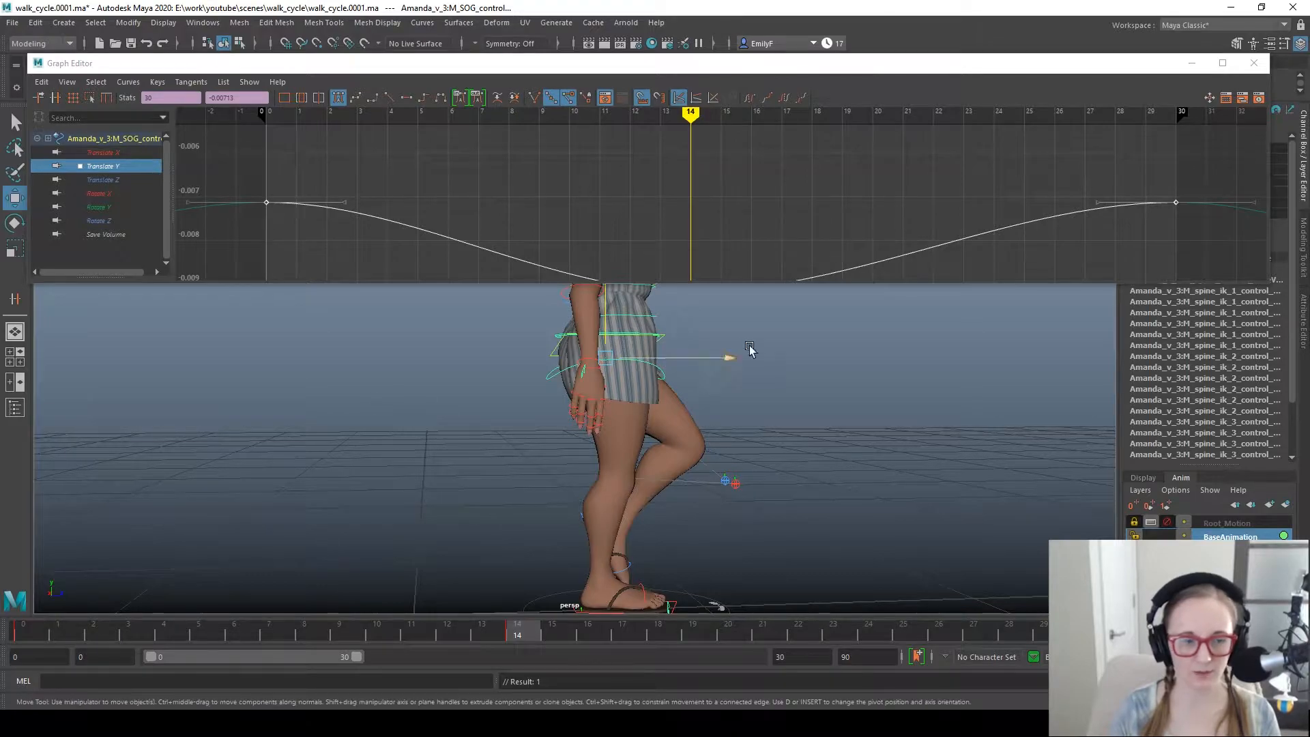
Step: Copy the body control's frame 14 pose to frames 0 and 30 and key it so all three Translate Y keys match
left_click(30, 633)
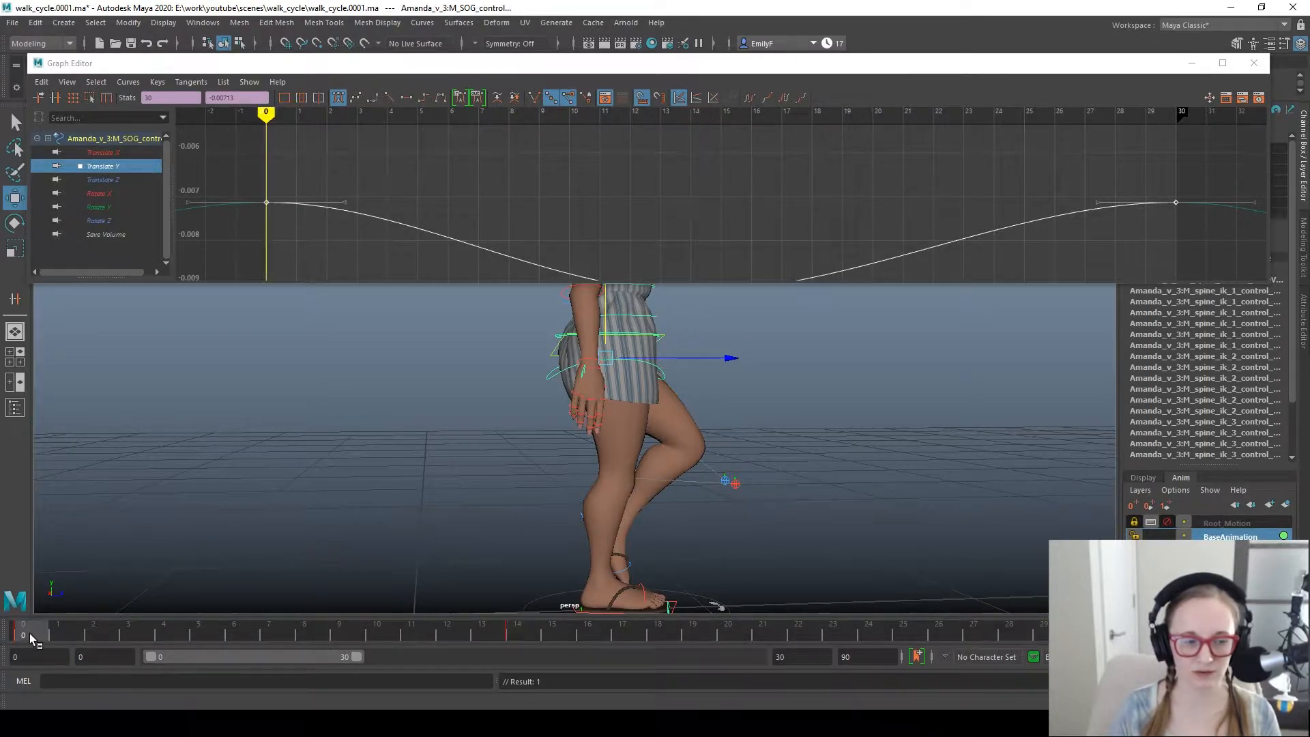
middle_click(1077, 634)
key("s")
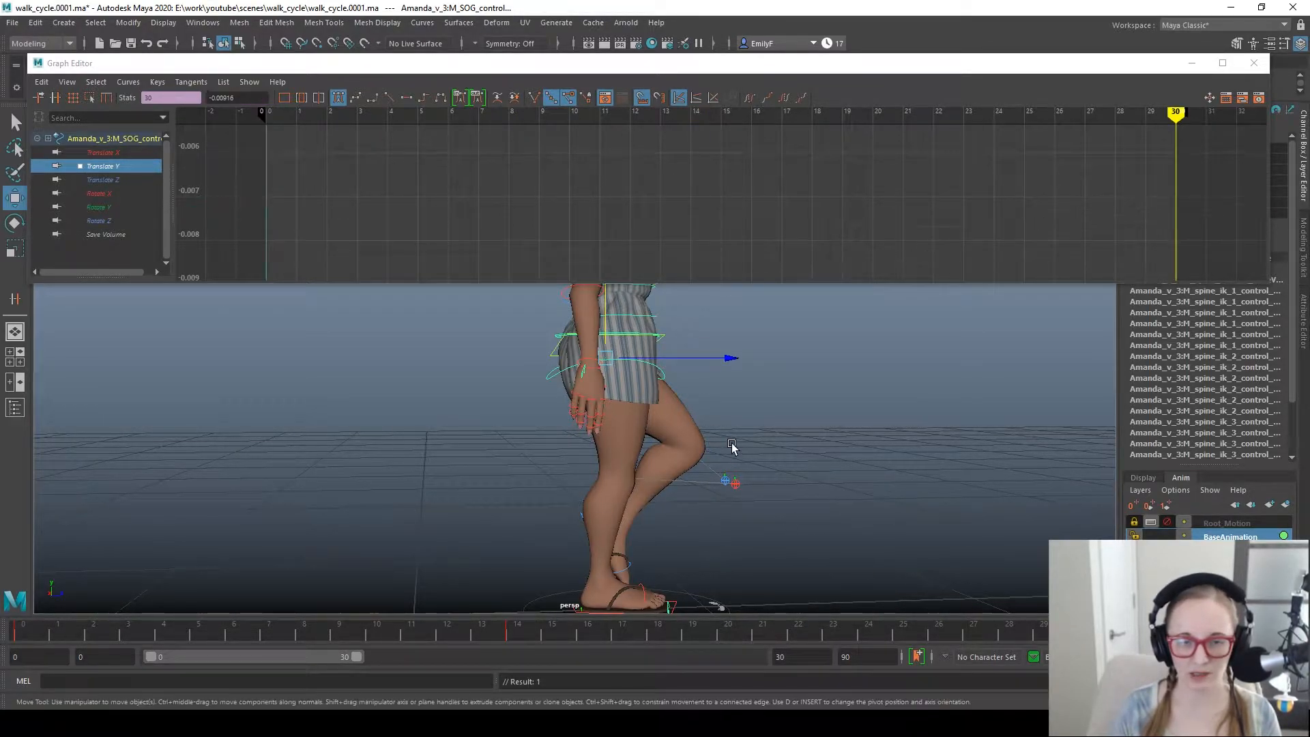
scroll(857, 217, "down", 3)
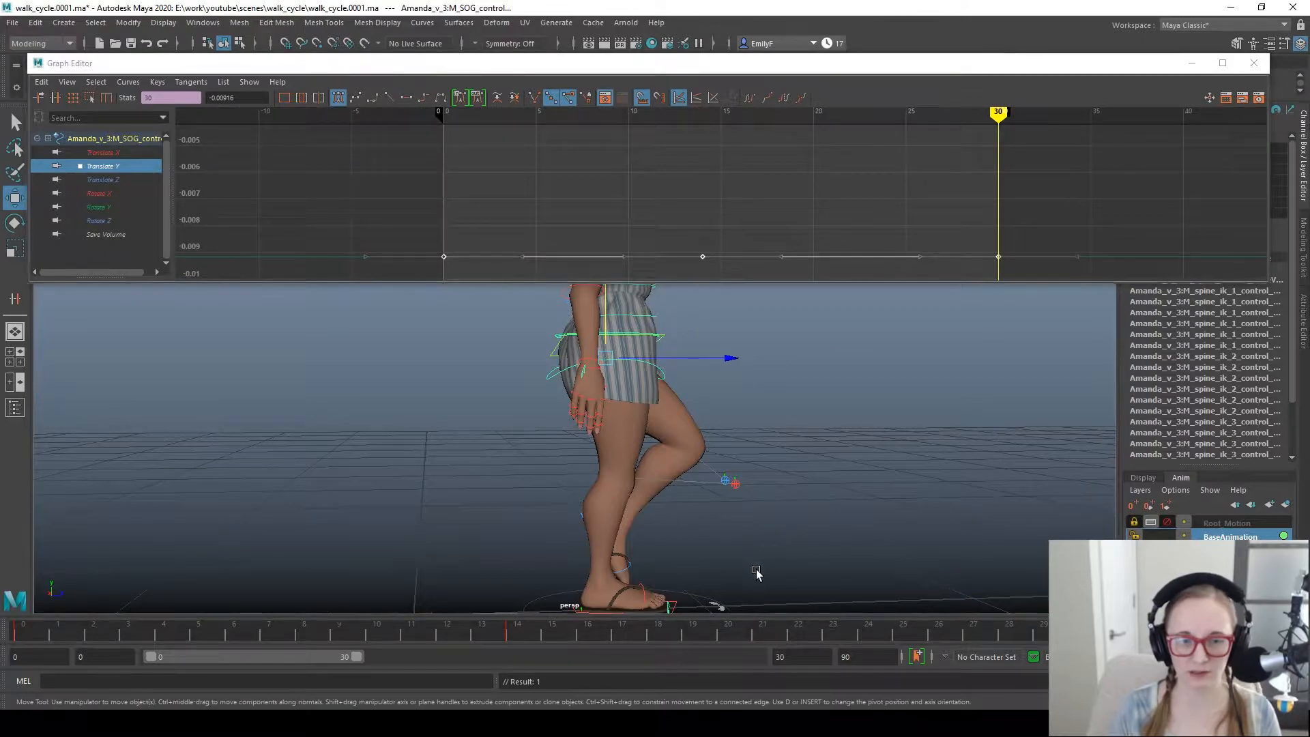
Step: Play back the loop, stop it, and scrub to frame 14 to examine the standing leg under the body
key("alt+v")
key("Escape")
middle_click_drag(784, 501, 591, 440, "alt")
mouse_move(214, 646)
left_mouse_down()
mouse_move(92, 637)
mouse_move(307, 647)
mouse_move(396, 638)
mouse_move(170, 637)
mouse_move(567, 610)
mouse_move(81, 637)
mouse_move(551, 616)
mouse_move(518, 631)
left_mouse_up()
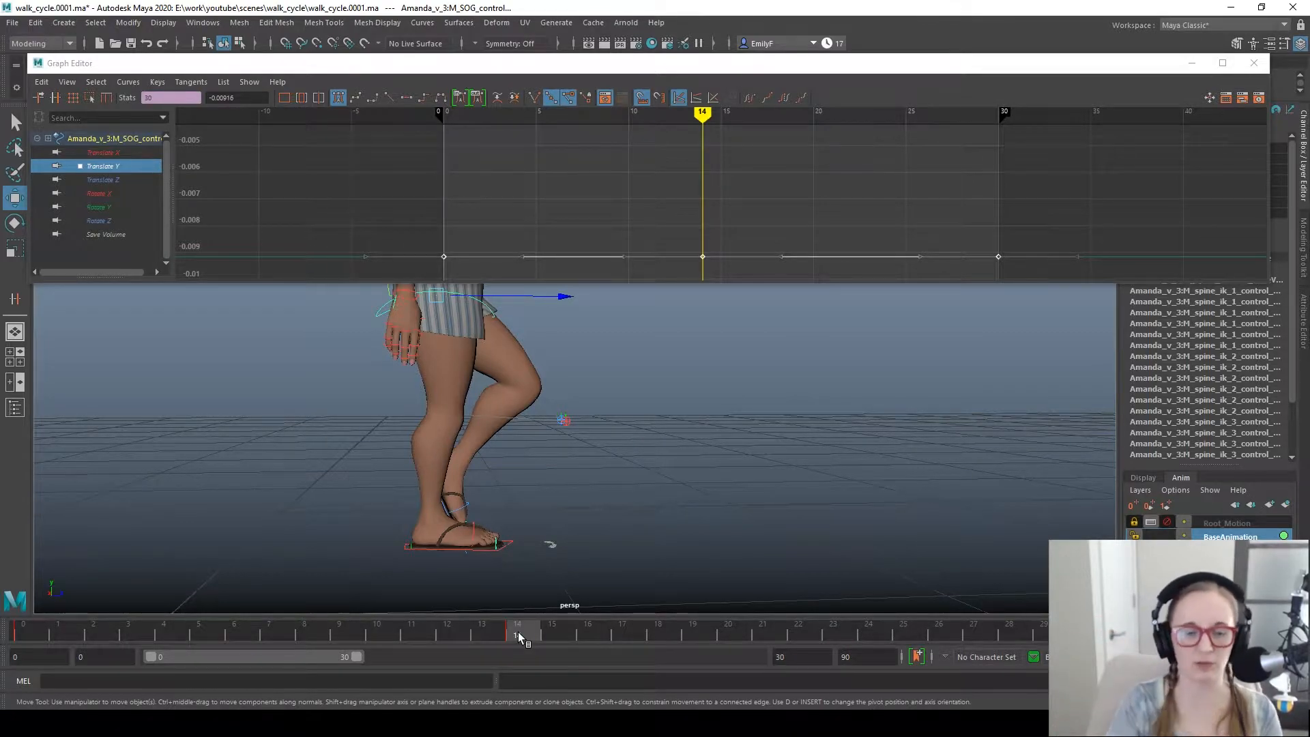
middle_click_drag(506, 461, 551, 470, "alt")
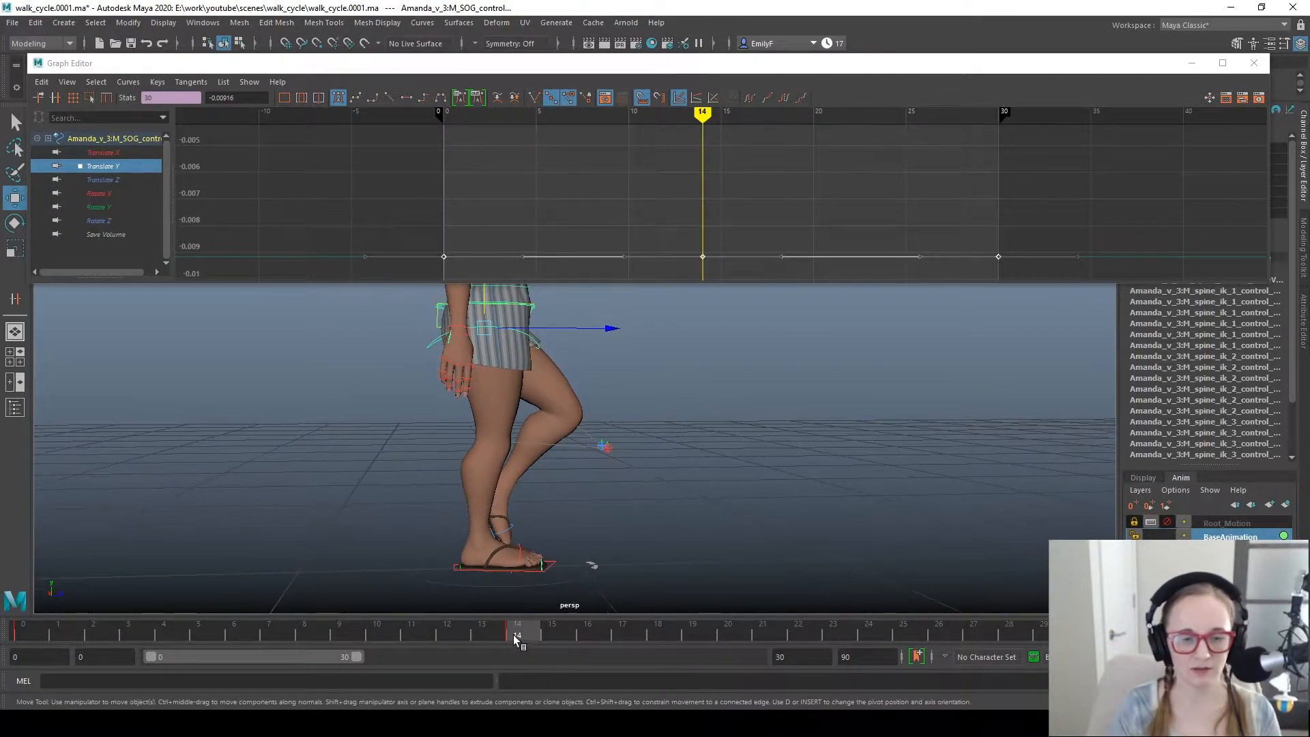
Step: Go to frame 7 and lower the body control vertically to bring the body down at the wide leg pose
mouse_move(383, 634)
left_mouse_down()
mouse_move(391, 620)
mouse_move(103, 599)
mouse_move(274, 619)
left_mouse_up()
middle_click_drag(429, 413, 471, 493, "alt")
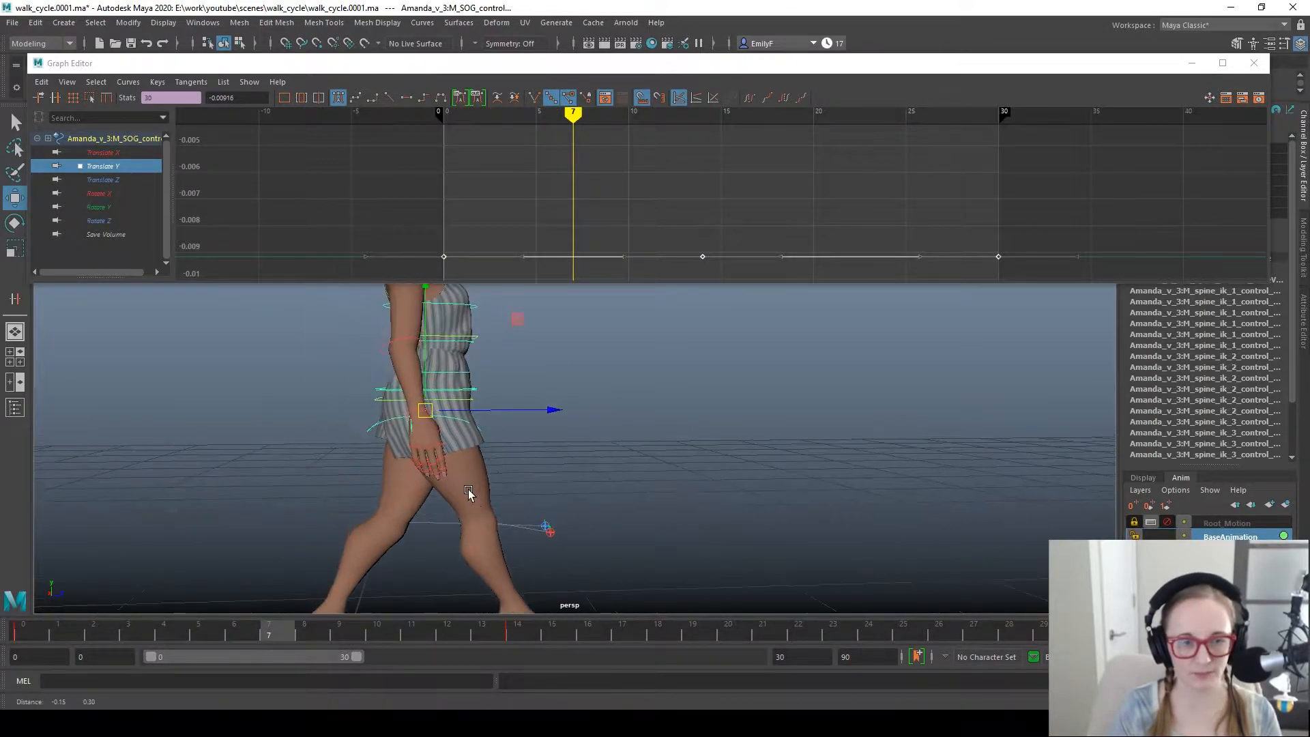
left_click_drag(440, 340, 440, 359)
Step: Switch the viewport to the front view and hide the rig controls
key("space")
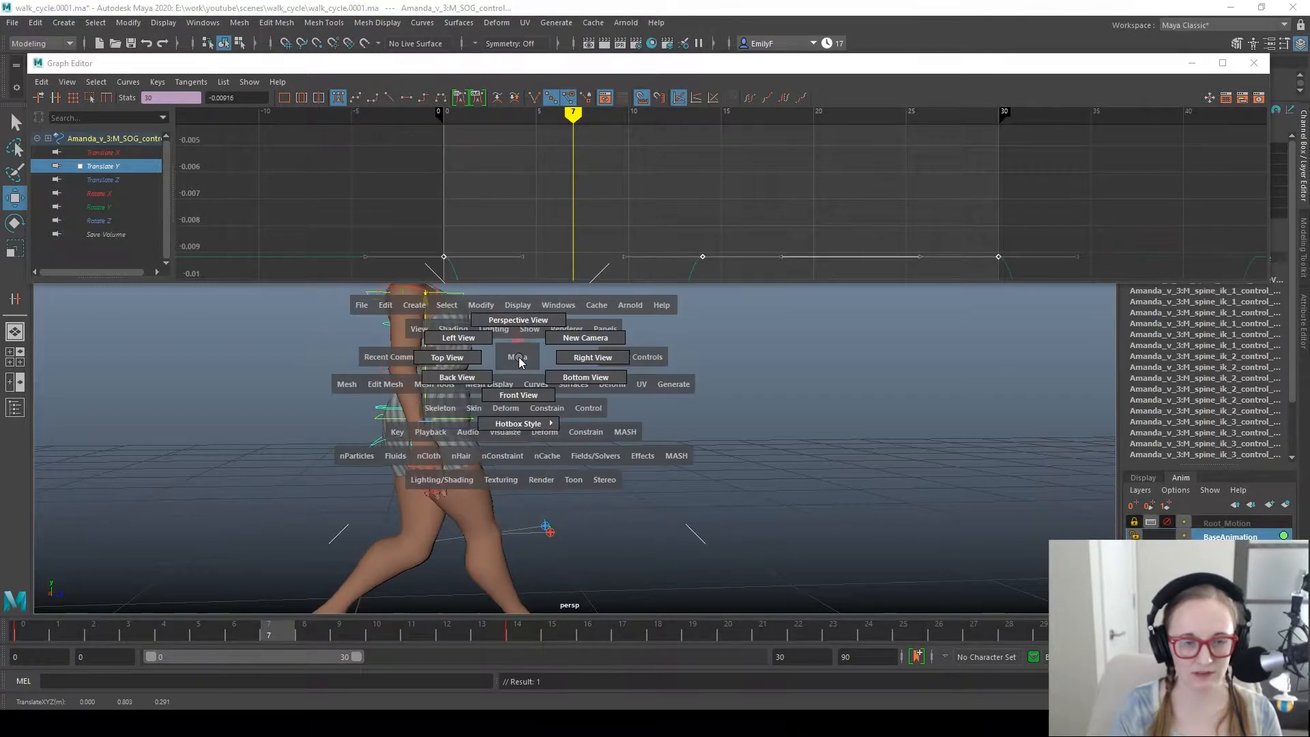
left_click_drag(526, 366, 576, 404)
right_click_drag(537, 418, 687, 450, "alt")
middle_click_drag(687, 382, 616, 427, "alt")
key("alt+1")
middle_click_drag(530, 457, 556, 413, "alt")
Step: Fit the body curve in the Graph Editor, then copy the frame 7 pose to frame 22 and key it
key("q")
key("a")
scroll(851, 197, "down", 3)
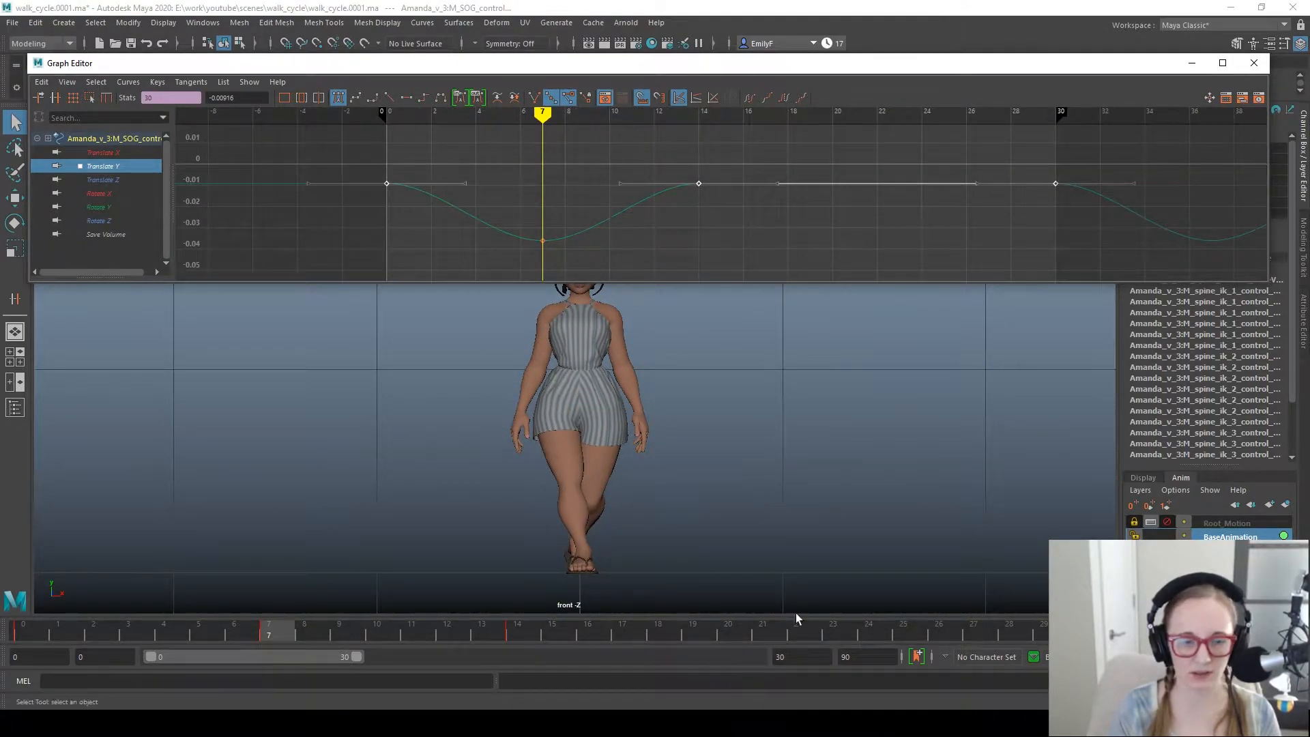
left_click(805, 636)
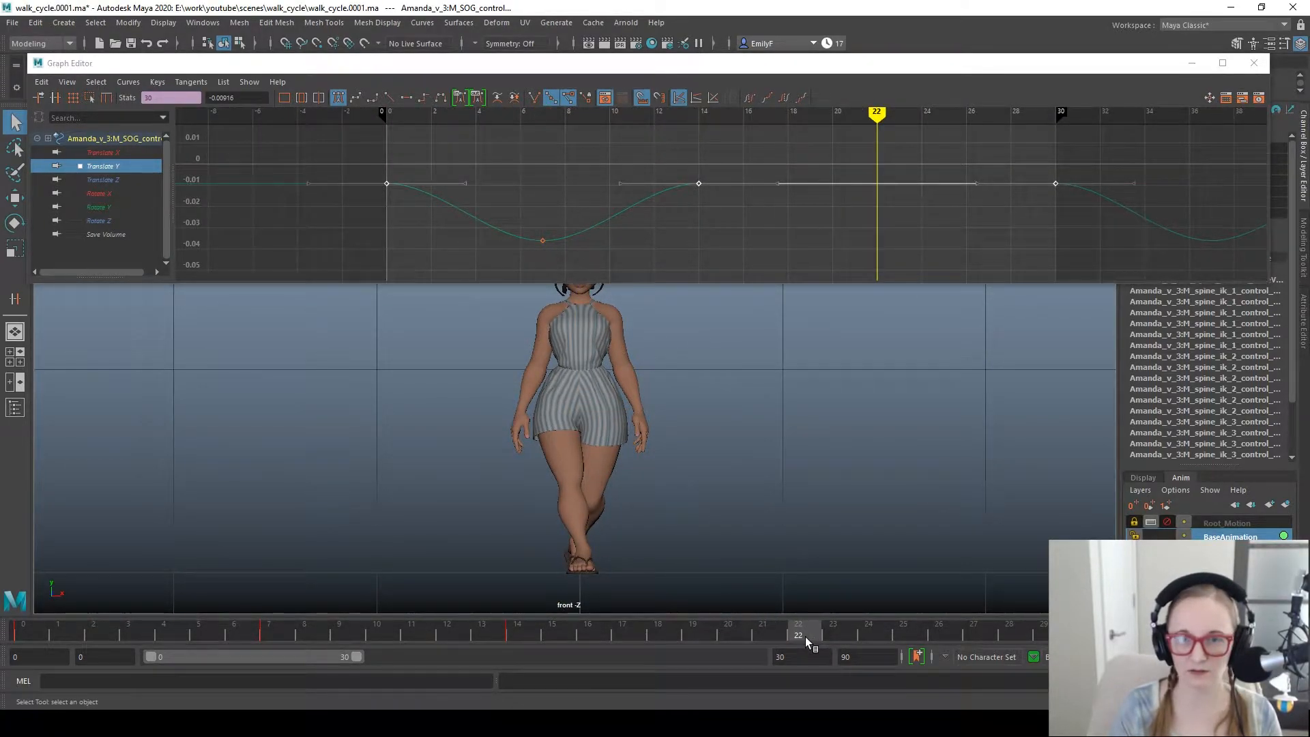
key("s")
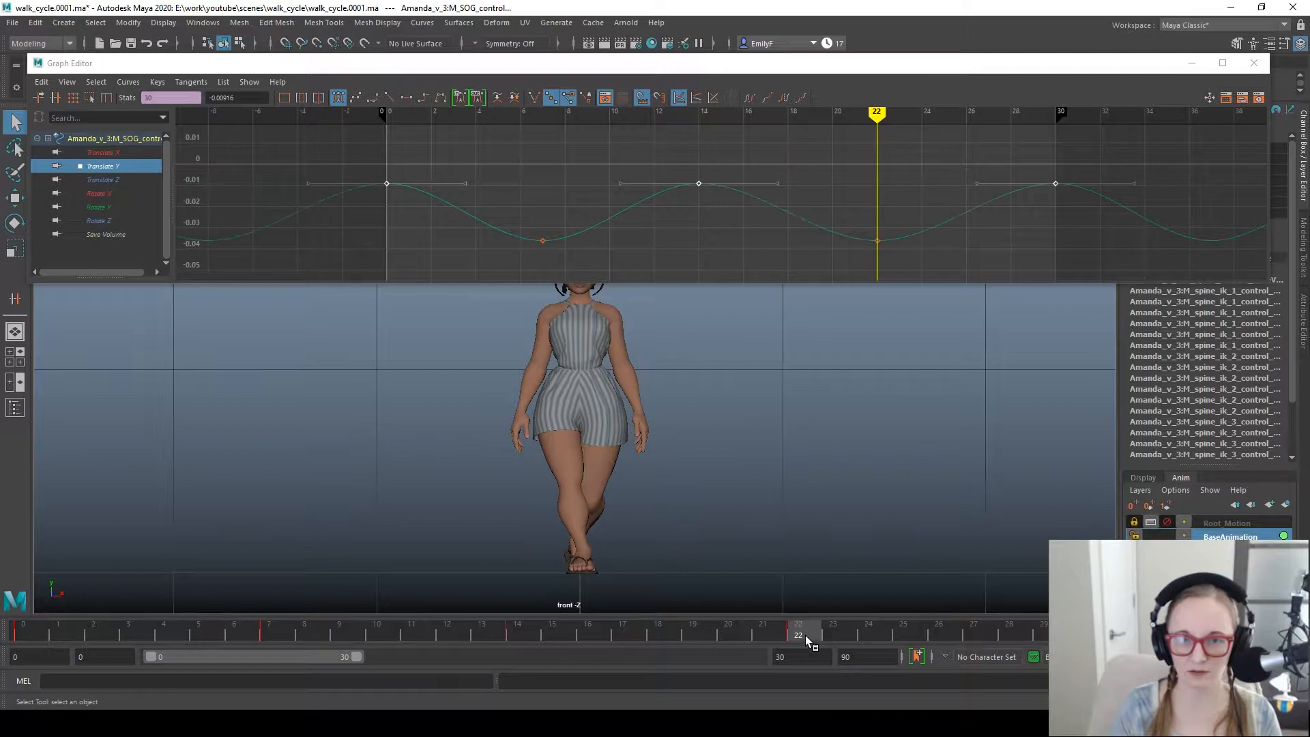
Step: Play back the cycle in the front view to examine the body's up-and-down motion with the whole character framed
key("alt+v")
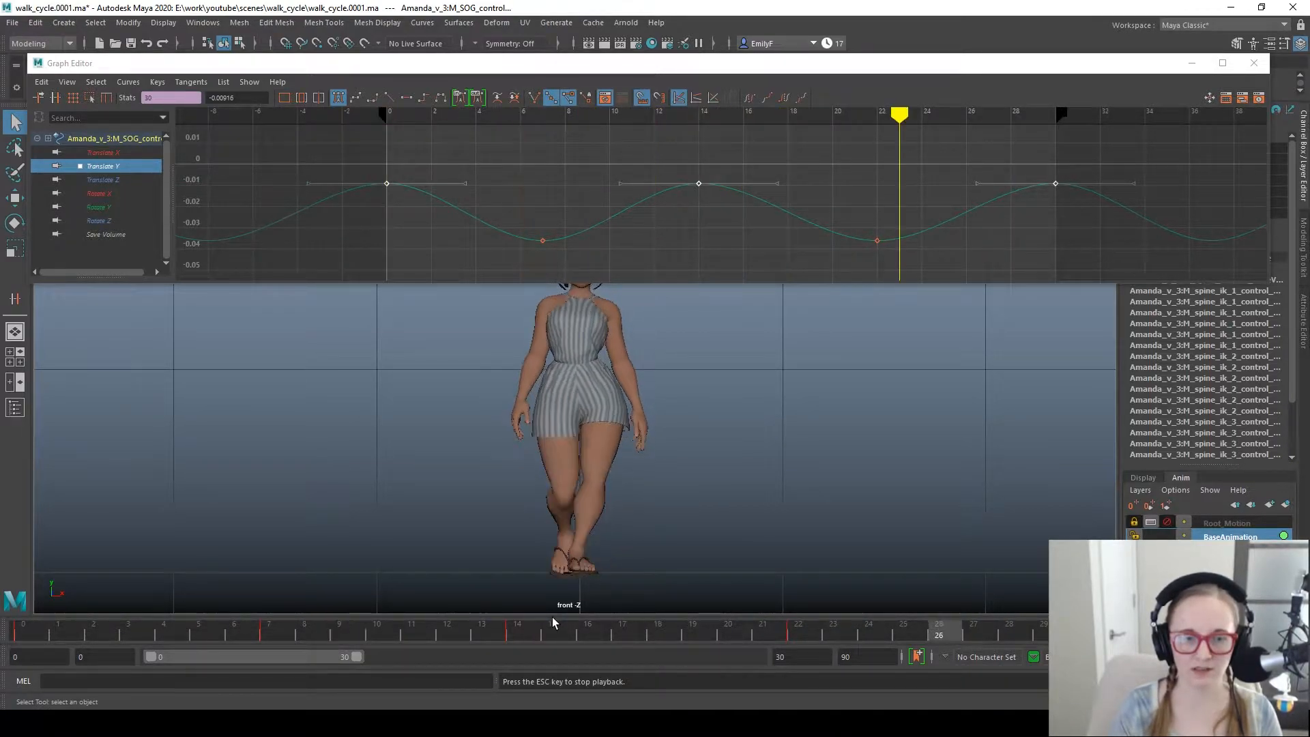
middle_click_drag(740, 465, 724, 524, "alt")
right_click_drag(693, 461, 643, 427, "alt")
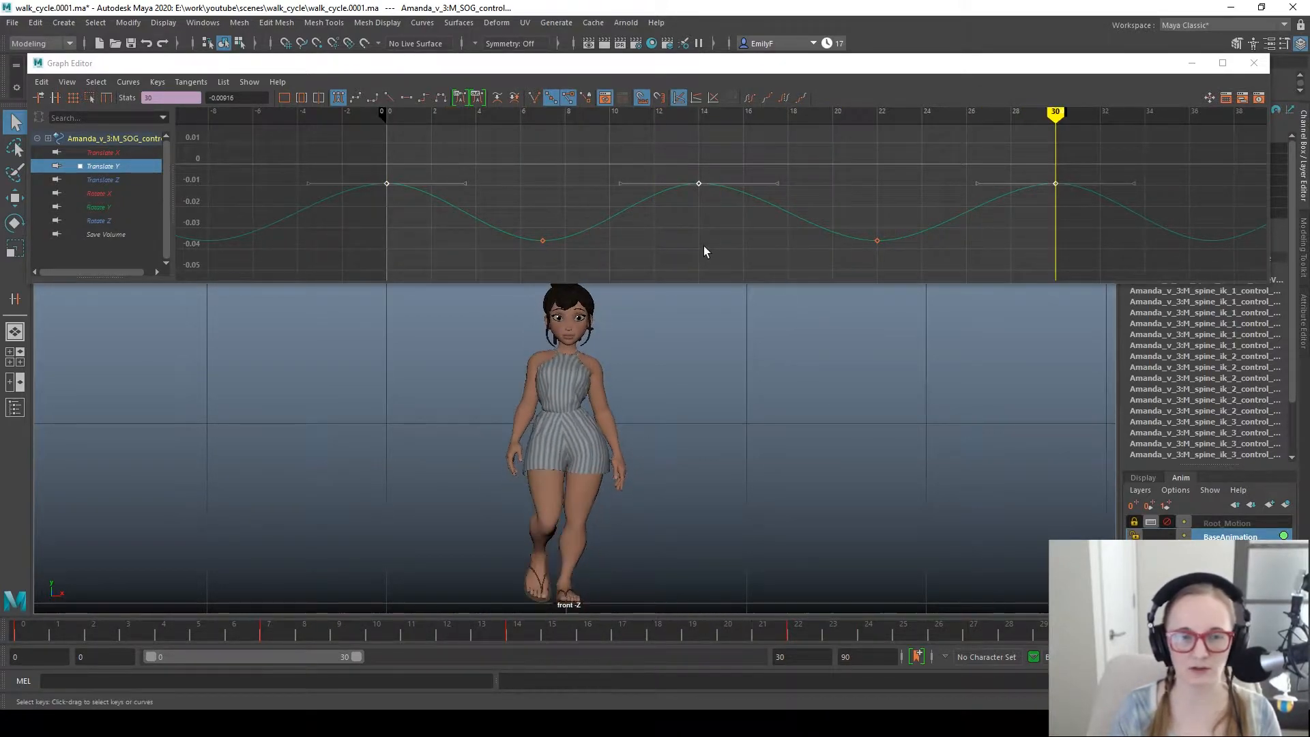
Step: Select the whole Translate Y curve and switch to the left view to see the legs in profile
left_click(611, 216)
key("space")
left_click_drag(659, 375, 648, 372)
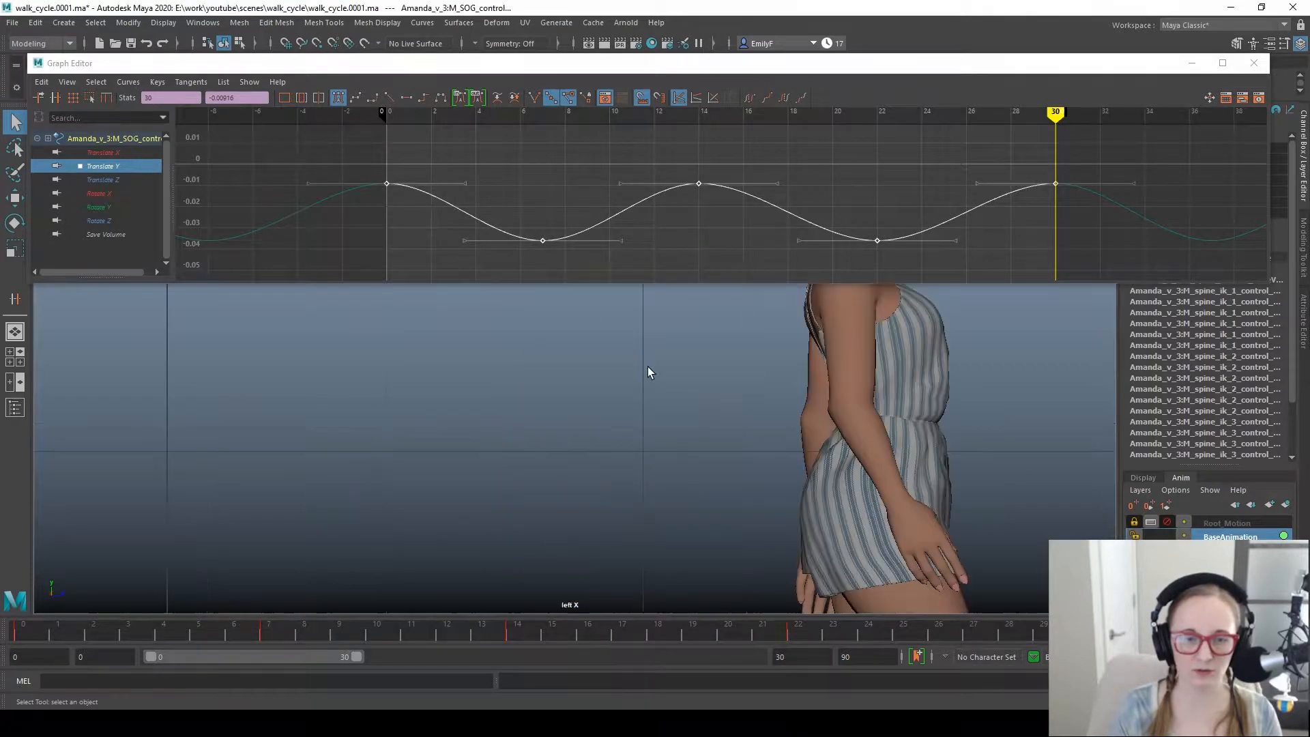
right_click_drag(1011, 444, 847, 497, "alt")
middle_click_drag(696, 411, 544, 328, "alt")
left_click_drag(565, 199, 647, 218)
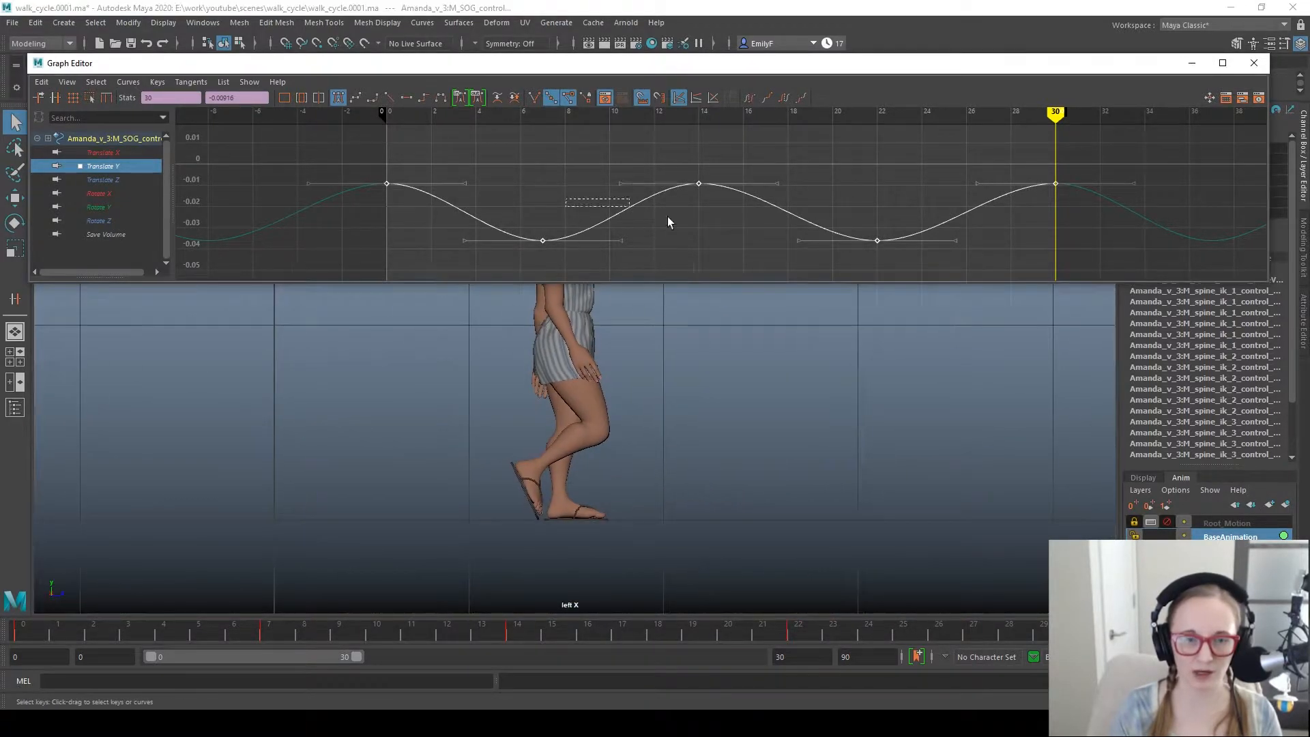
middle_click_drag(695, 220, 710, 226, "alt")
mouse_move(715, 215)
right_mouse_down("alt")
mouse_move(697, 213)
mouse_move(718, 176)
mouse_move(711, 191)
right_mouse_up("alt")
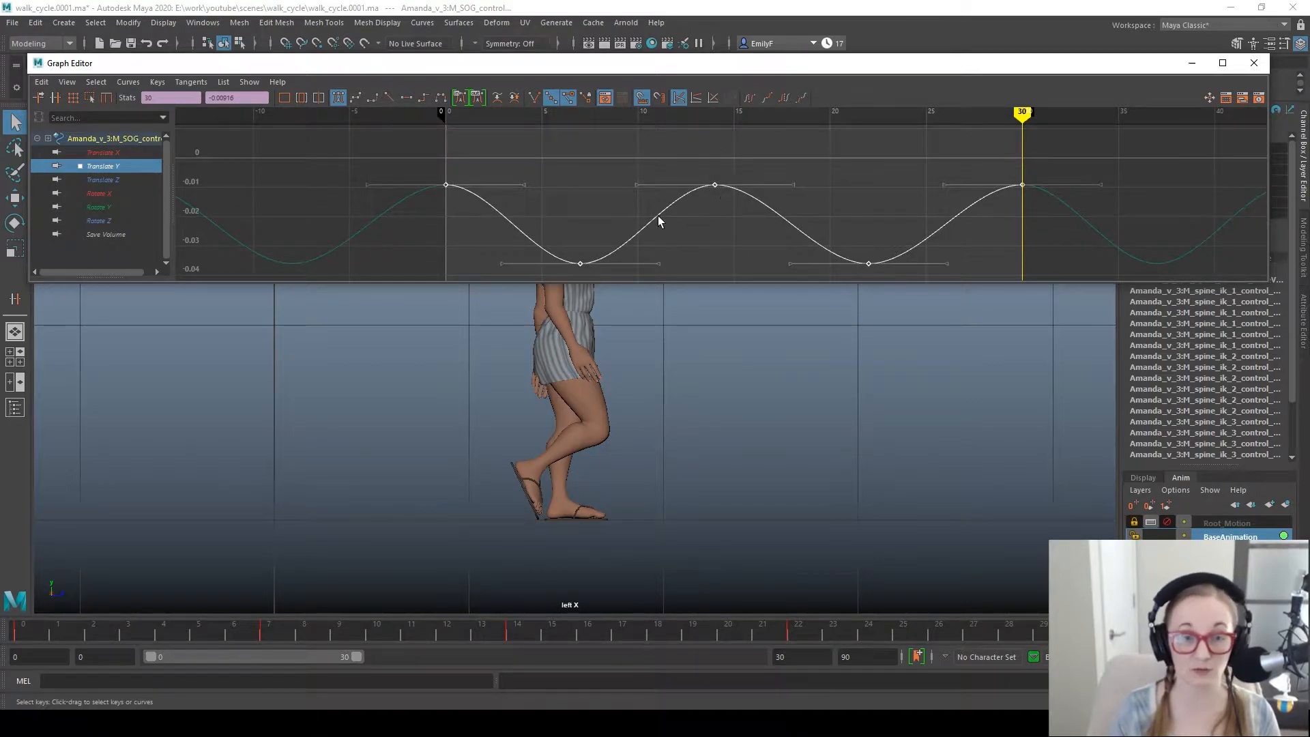
Step: Shift the selected Translate Y curve 2 frames later in time, keeping its values
mouse_move(42, 631)
left_mouse_down()
mouse_move(113, 640)
mouse_move(77, 637)
mouse_move(144, 628)
mouse_move(65, 624)
mouse_move(138, 617)
mouse_move(121, 606)
mouse_move(8, 604)
mouse_move(73, 585)
left_mouse_up()
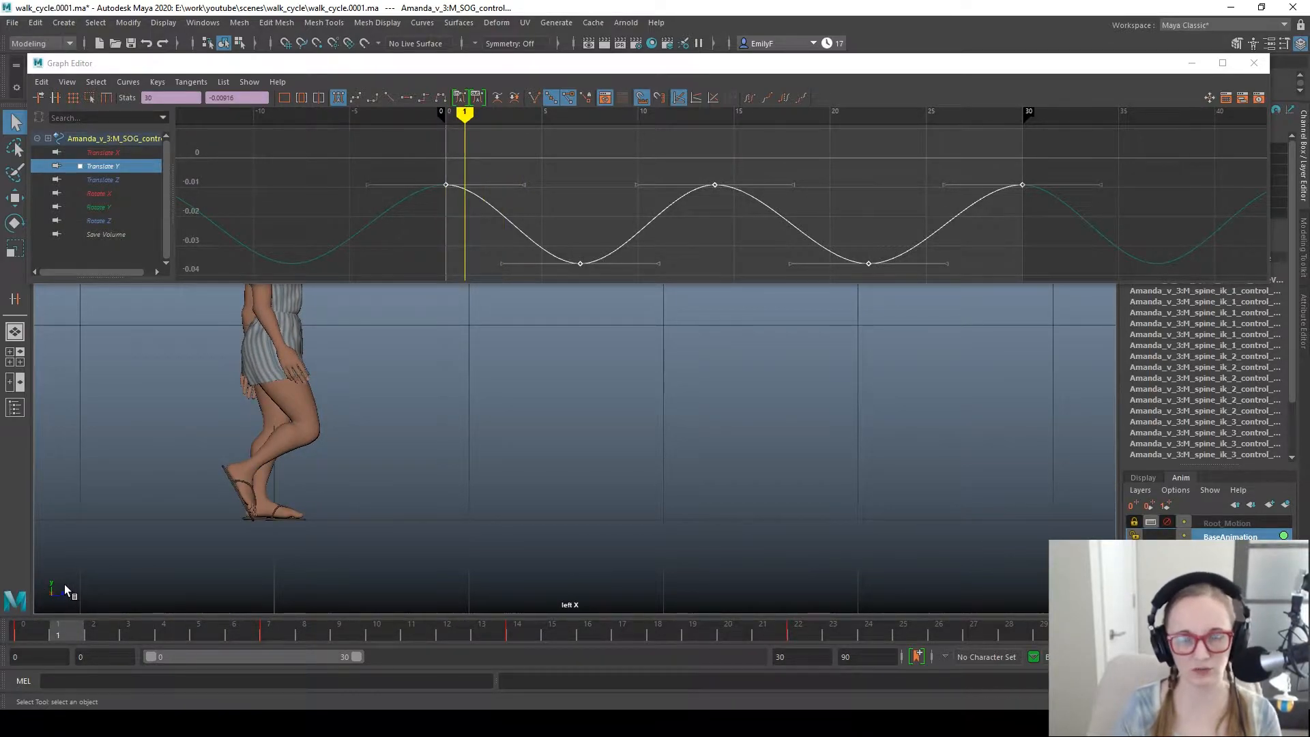
mouse_move(68, 583)
left_mouse_down()
mouse_move(98, 574)
mouse_move(59, 579)
left_mouse_up()
key("alt+period")
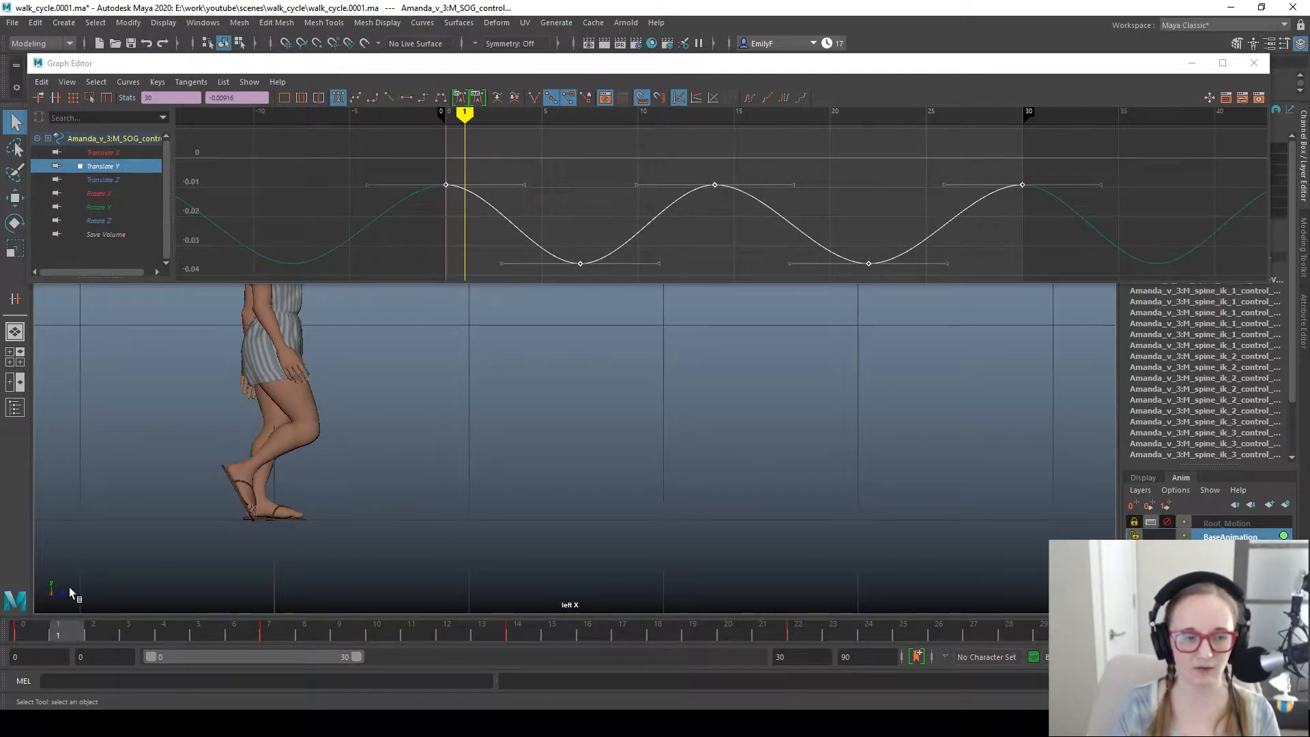
key("alt+period")
key("w")
mouse_move(532, 222)
middle_mouse_down("shift")
mouse_move(590, 221)
mouse_move(540, 213)
middle_mouse_up("shift")
key("q")
Step: Scrub the early frames in the front and left views to examine the body's height against the foot contacts
left_click_drag(133, 637, 125, 467)
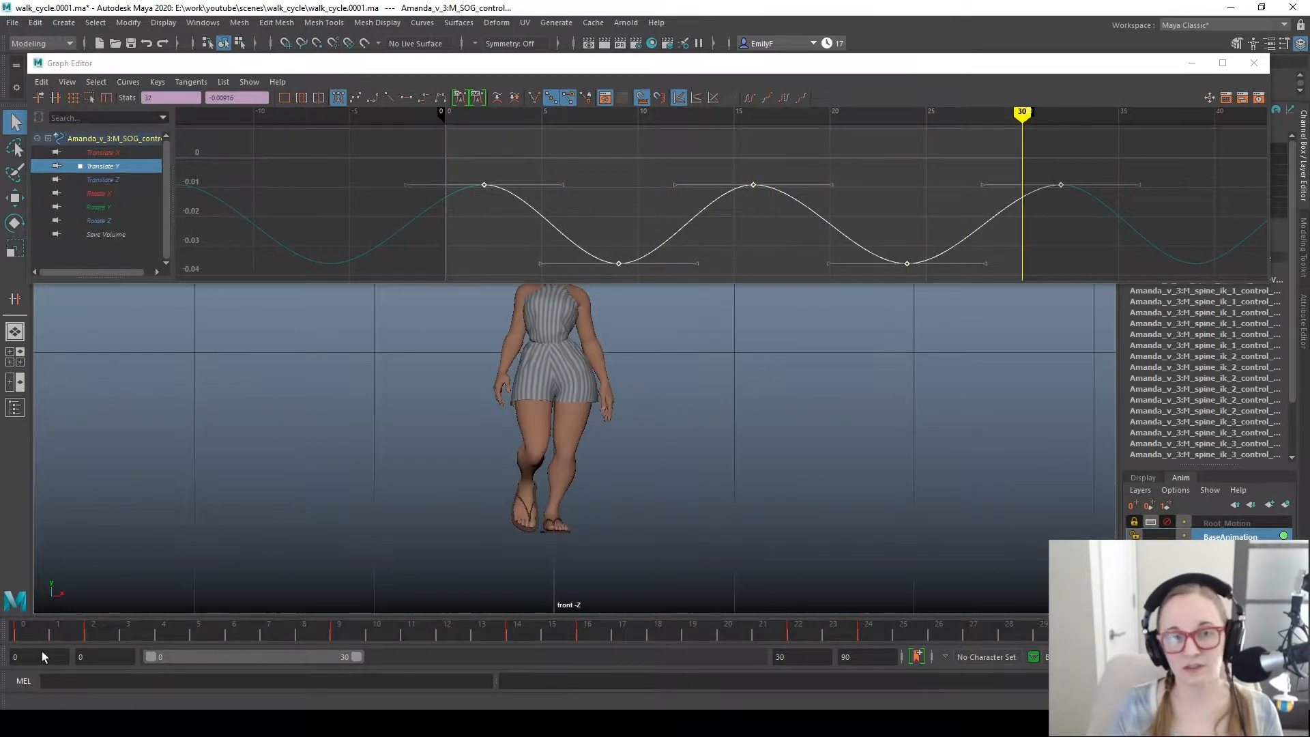
left_click_drag(30, 637, 60, 638)
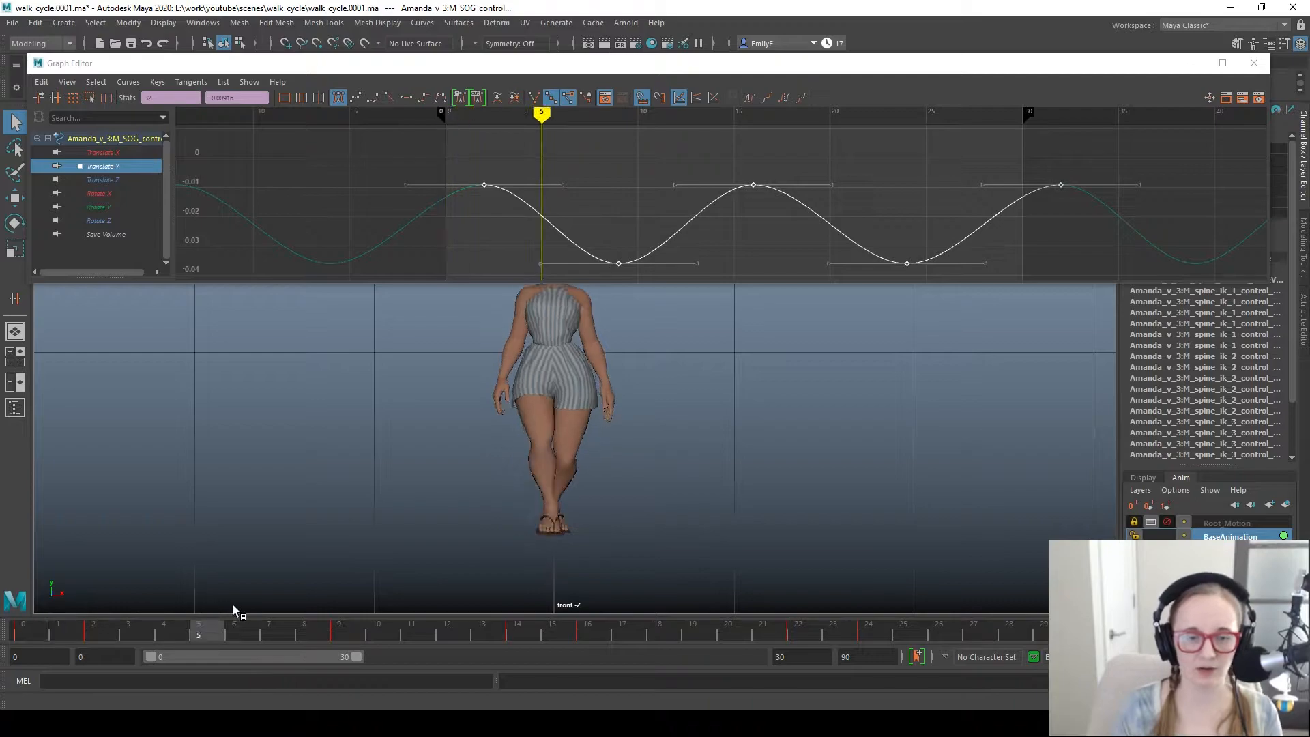
left_click_drag(232, 605, 236, 601)
left_click_drag(459, 447, 511, 403, "alt")
middle_click_drag(528, 390, 530, 453, "alt")
scroll(597, 421, "down", 1)
key("space")
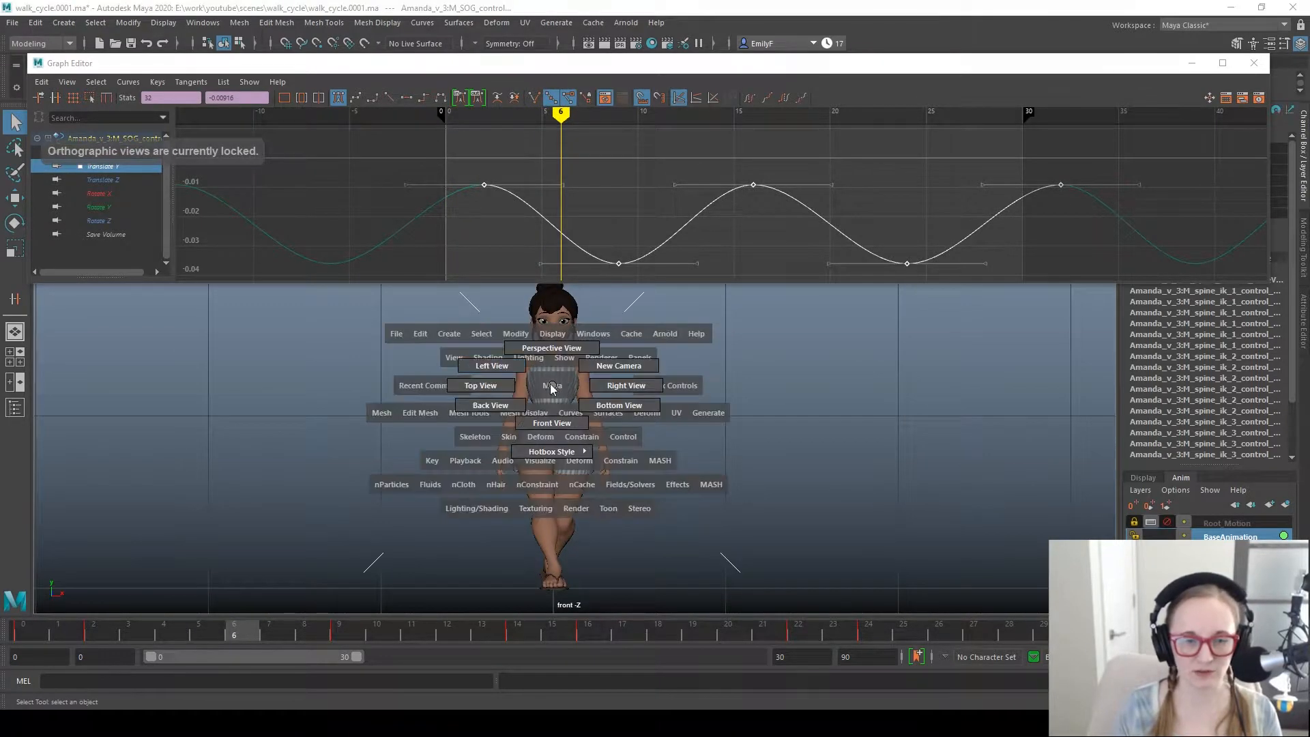
left_click_drag(553, 388, 514, 371)
left_click_drag(47, 641, 297, 612)
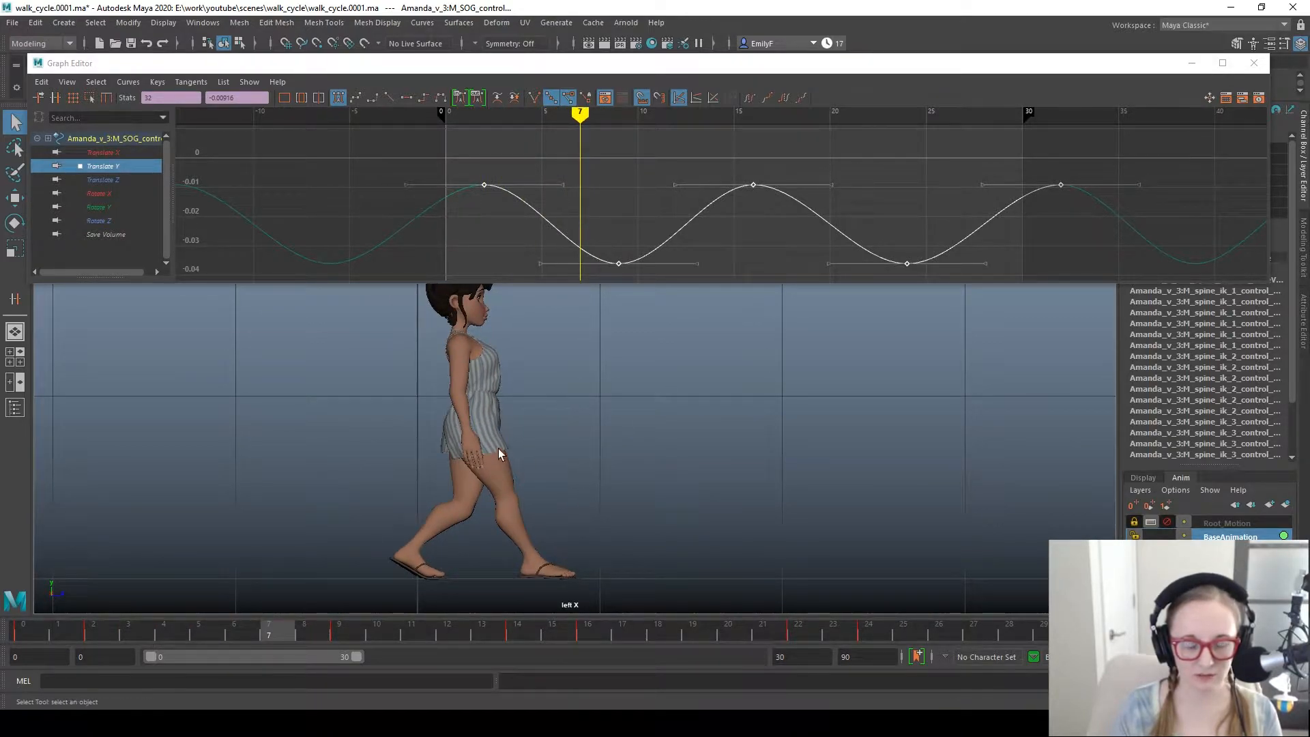
Step: Show the rig controls again, select M_spine_ik_1_control for rotating, and switch to the perspective view
right_click_drag(496, 449, 648, 447, "alt")
key("alt+1")
middle_click_drag(355, 512, 418, 468, "alt")
right_click_drag(418, 468, 515, 448, "alt")
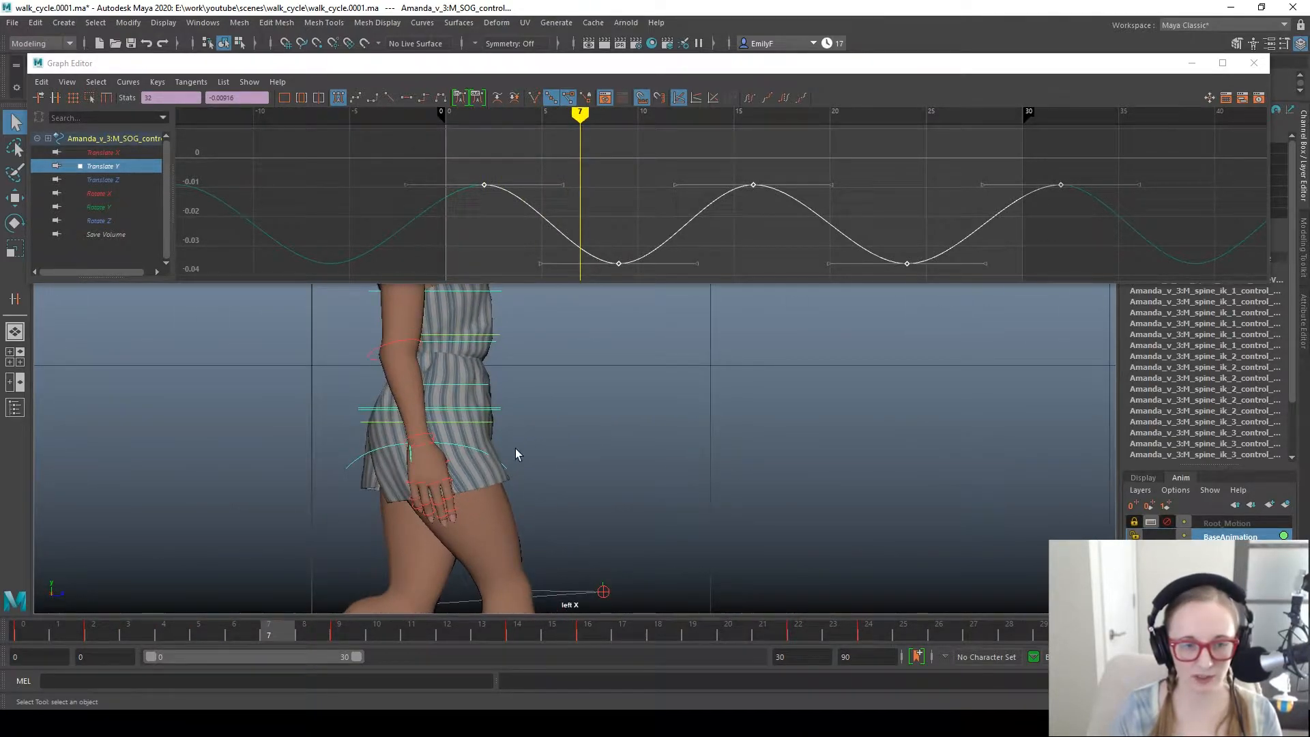
left_click(480, 422)
key("e")
key("space")
left_click_drag(657, 388, 657, 346)
key("f")
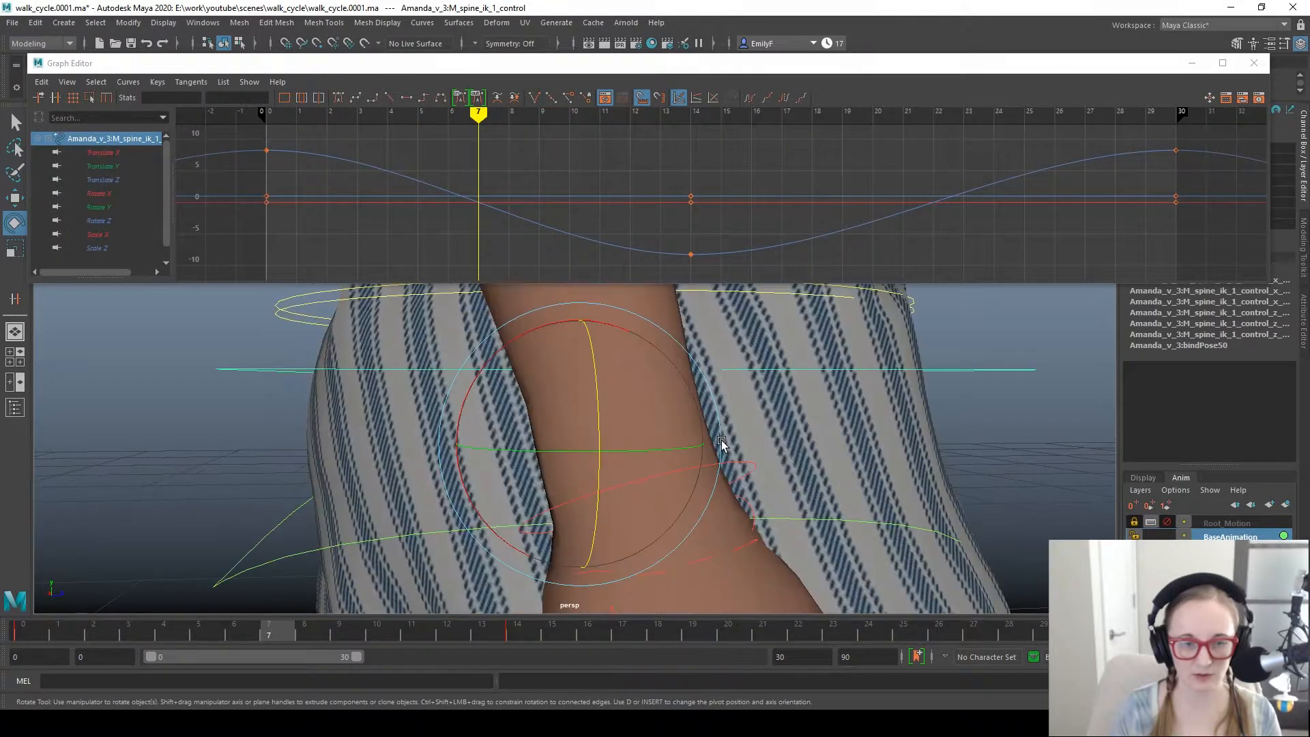
Step: Frame the character at a three-quarter angle and shift the Graph Editor up to uncover more of the viewport
left_click_drag(723, 436, 825, 509, "alt")
right_click_drag(826, 509, 595, 453, "alt")
left_click_drag(595, 453, 473, 453, "alt")
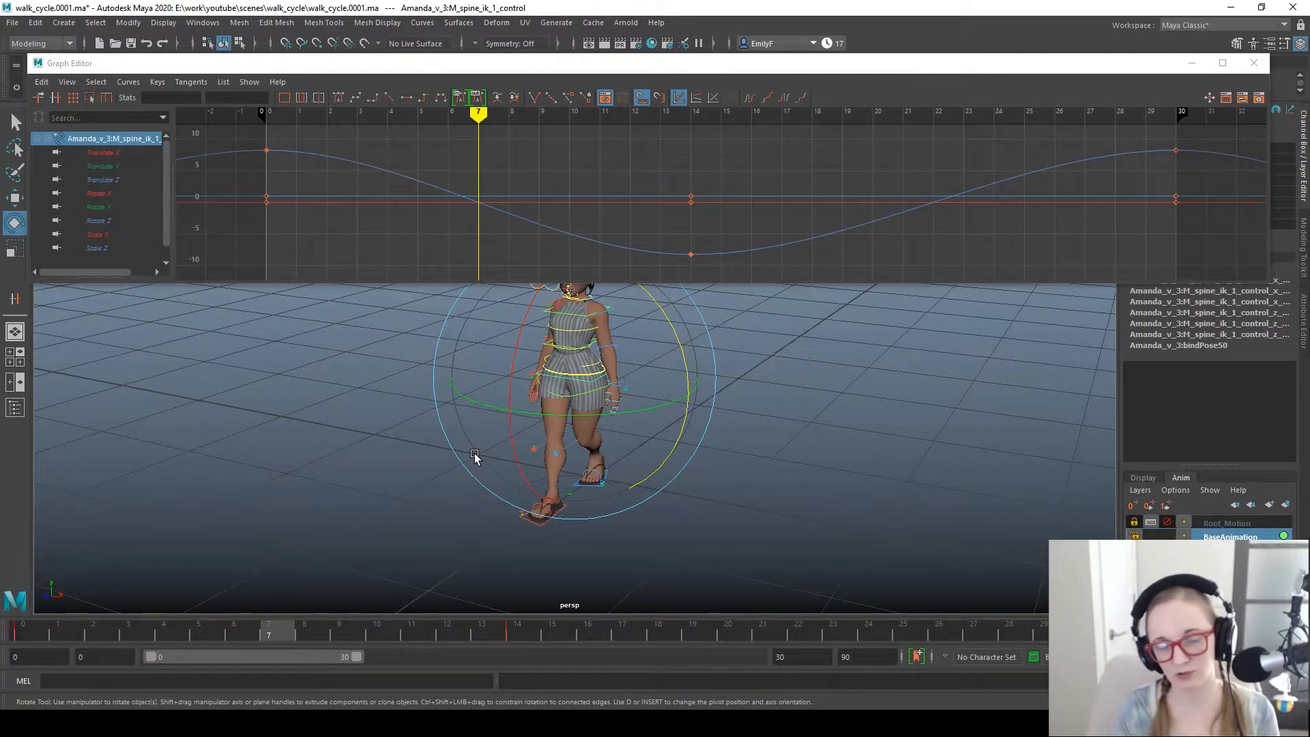
left_click_drag(768, 69, 771, 56)
left_click_drag(611, 477, 661, 537, "alt")
key("q")
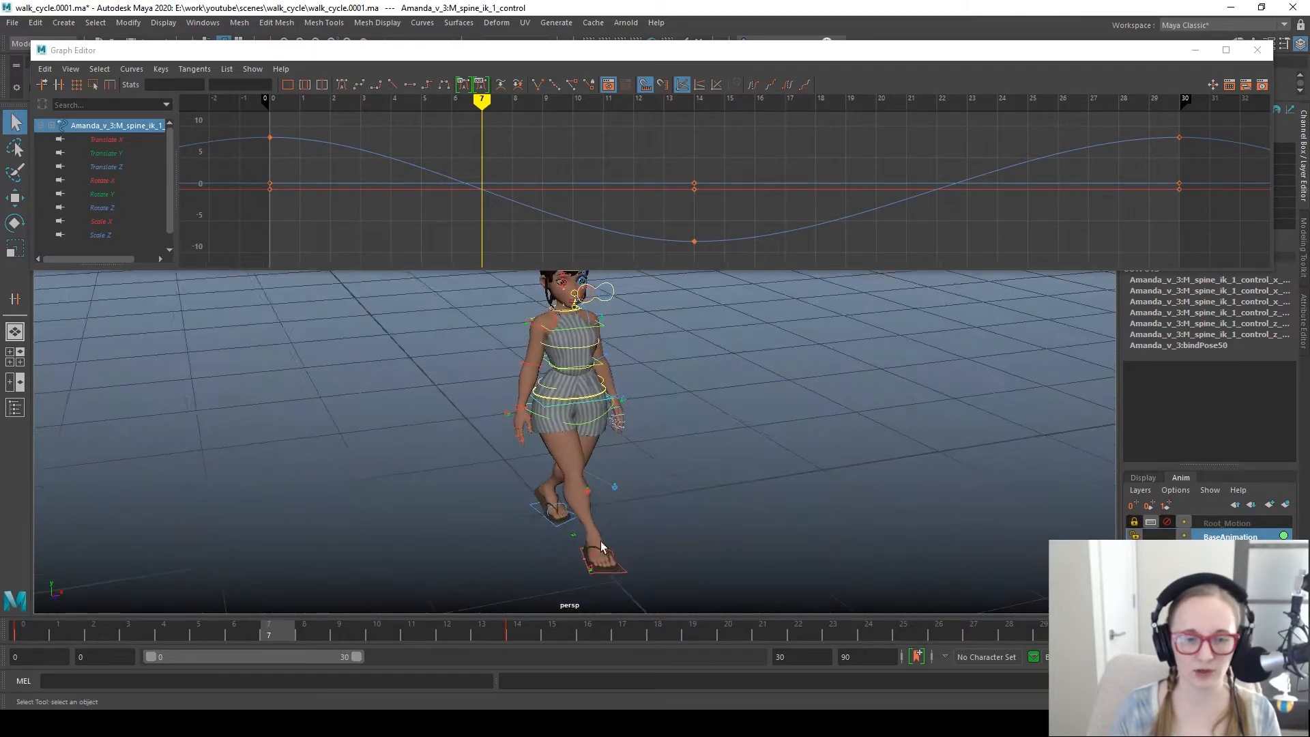
Step: Play back and scrub the cycle around frame 7, examining the hips against the forward leg from several angles
left_click_drag(138, 637, 57, 636)
key("alt+v")
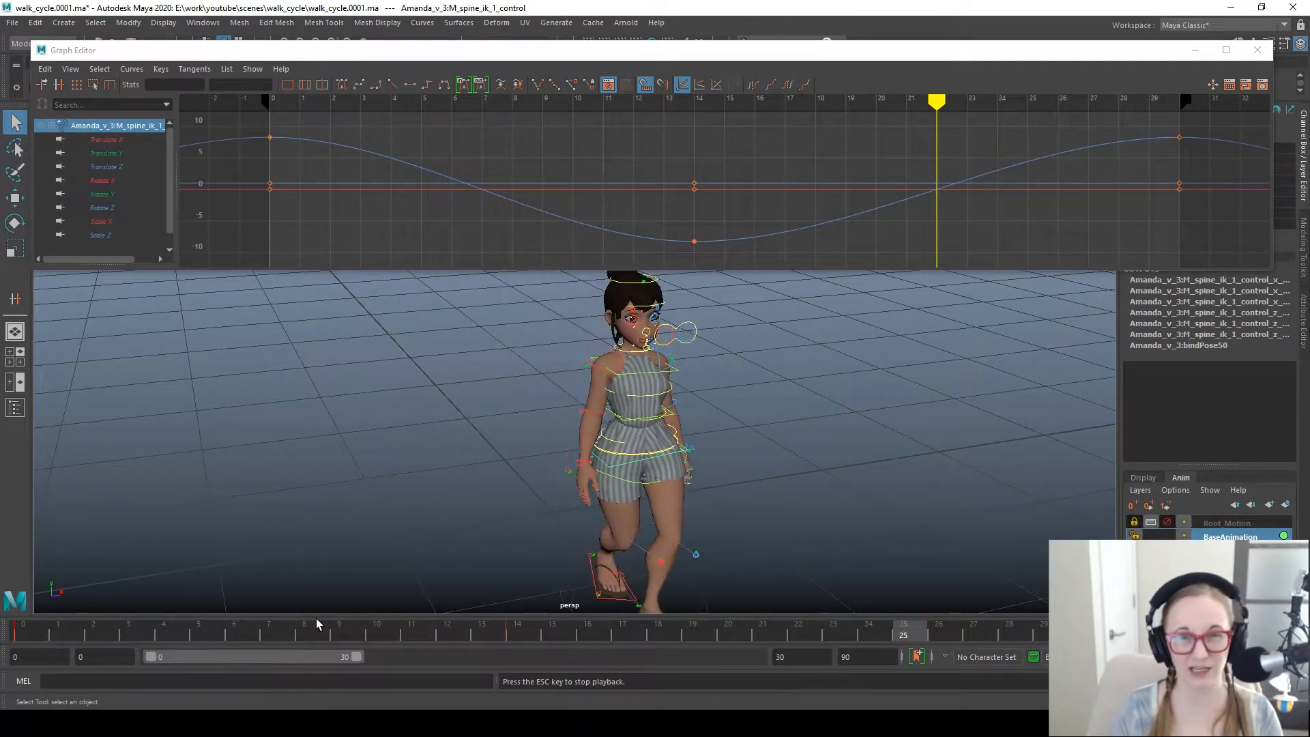
key("Escape")
left_click_drag(134, 637, 446, 631)
mouse_move(251, 621)
left_mouse_down()
mouse_move(20, 628)
mouse_move(325, 621)
mouse_move(154, 624)
mouse_move(275, 632)
mouse_move(239, 631)
left_mouse_up()
left_click_drag(495, 491, 278, 546, "alt")
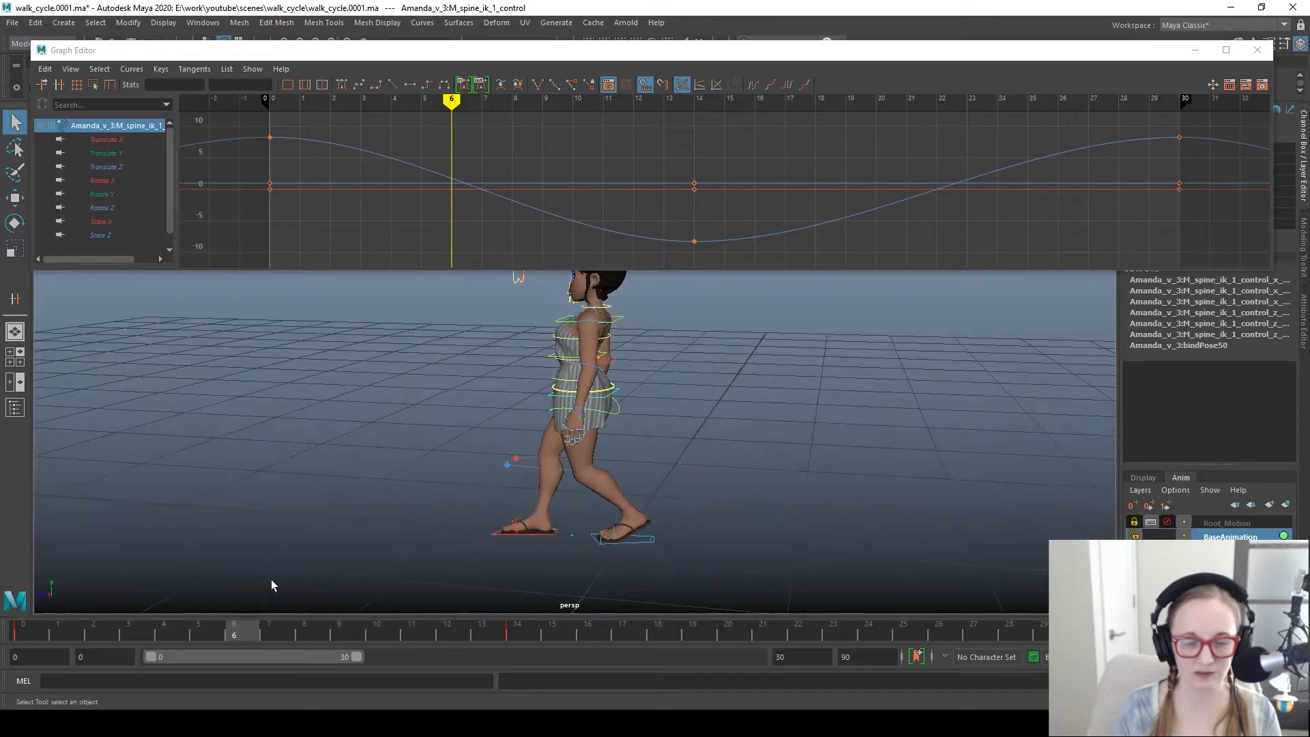
mouse_move(247, 639)
left_mouse_down()
mouse_move(309, 629)
mouse_move(269, 640)
mouse_move(288, 632)
left_mouse_up()
left_click_drag(508, 519, 789, 529, "alt")
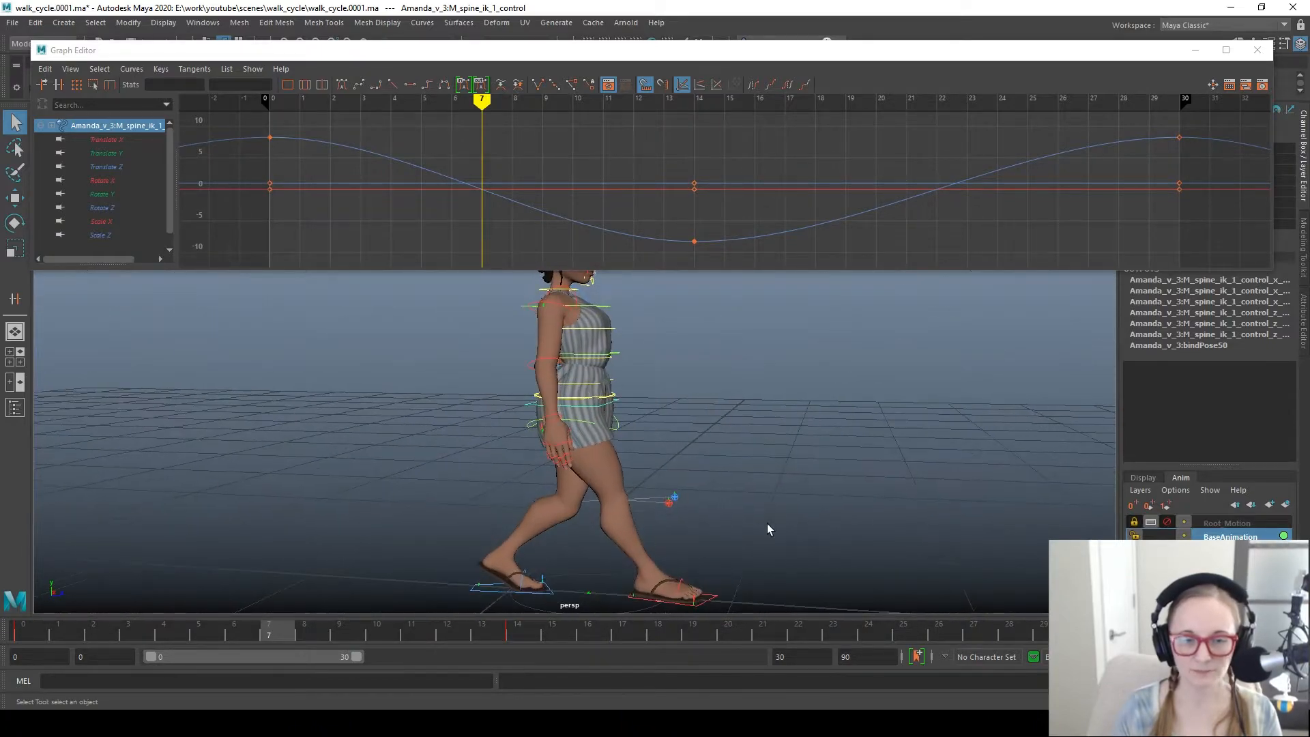
Step: Rotate the lower spine control about Y by about 22 degrees at frame 7, checking the hip twist from all sides
key("e")
left_click_drag(671, 426, 487, 470)
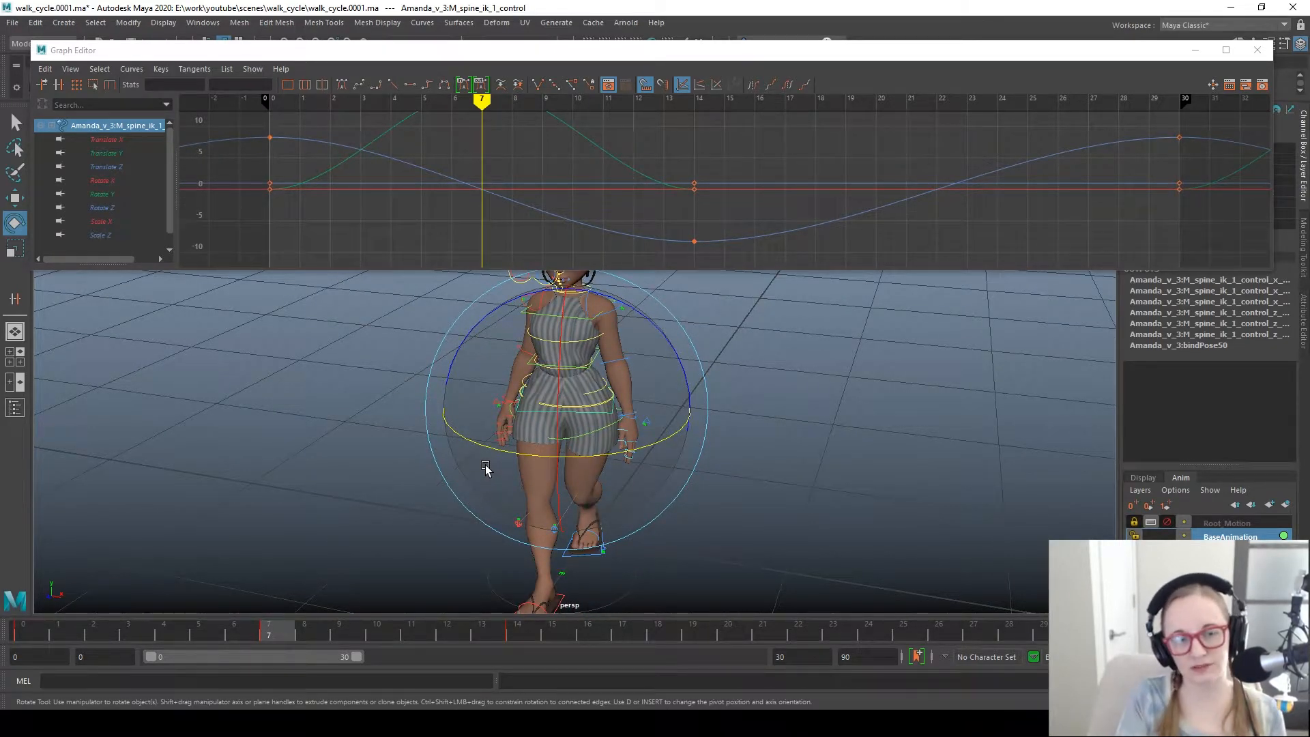
left_click_drag(485, 465, 640, 401, "alt")
left_click_drag(640, 401, 423, 459, "alt")
left_click_drag(798, 511, 836, 518, "alt")
left_click_drag(710, 553, 710, 418, "alt")
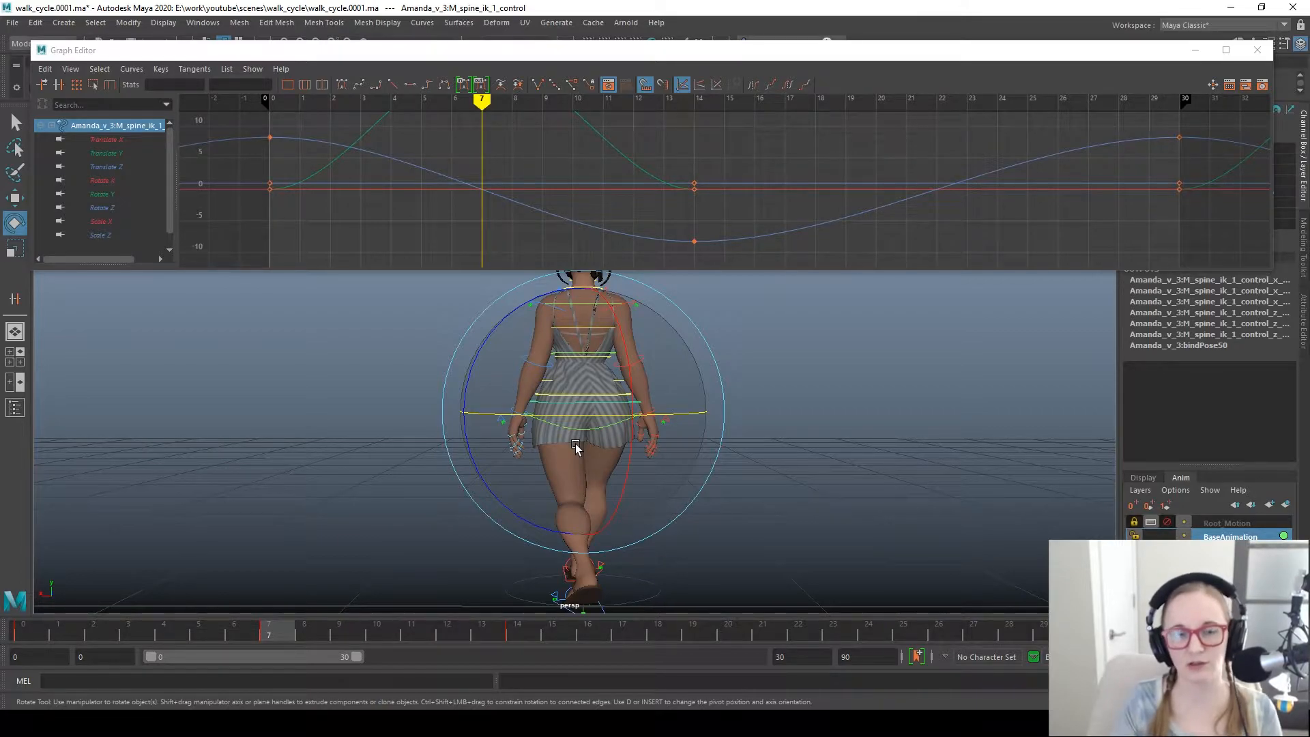
left_click_drag(792, 439, 650, 452, "alt")
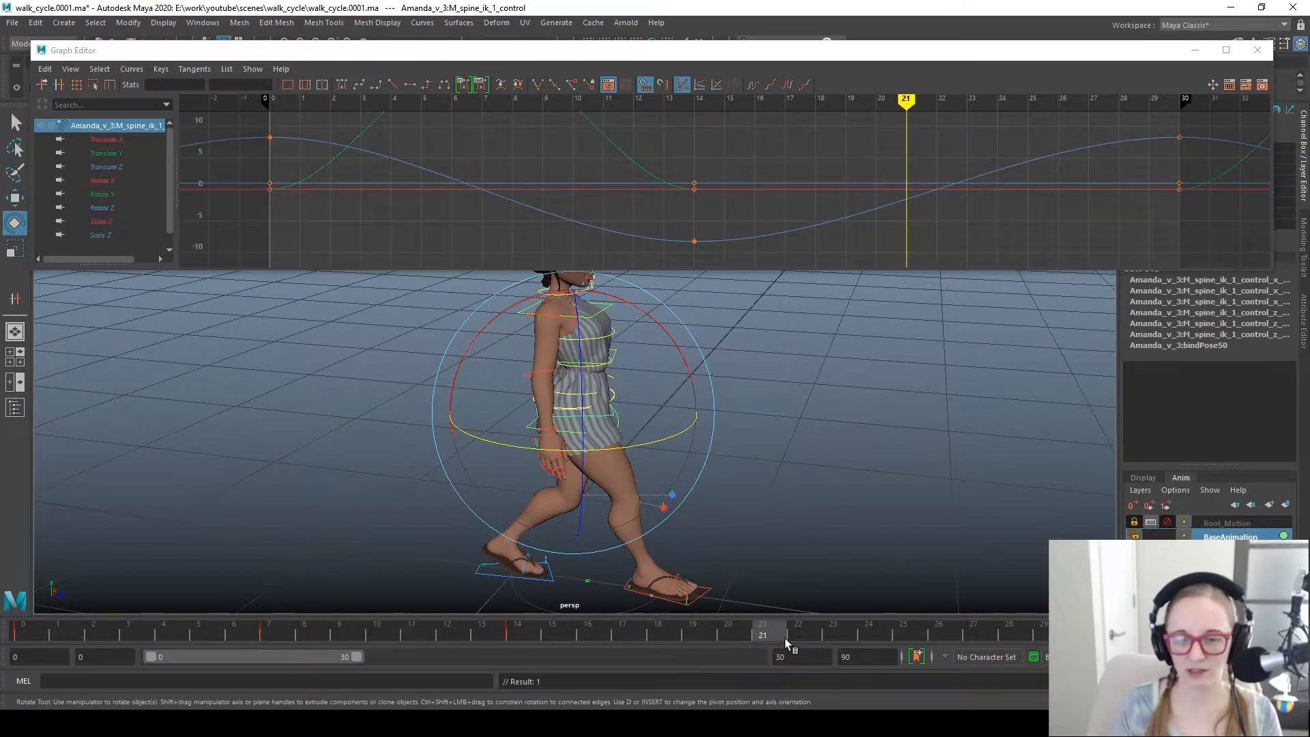
Step: Key the frame 7 spine pose at frame 21 and set the Rotate Y key there to -22.236
key("s")
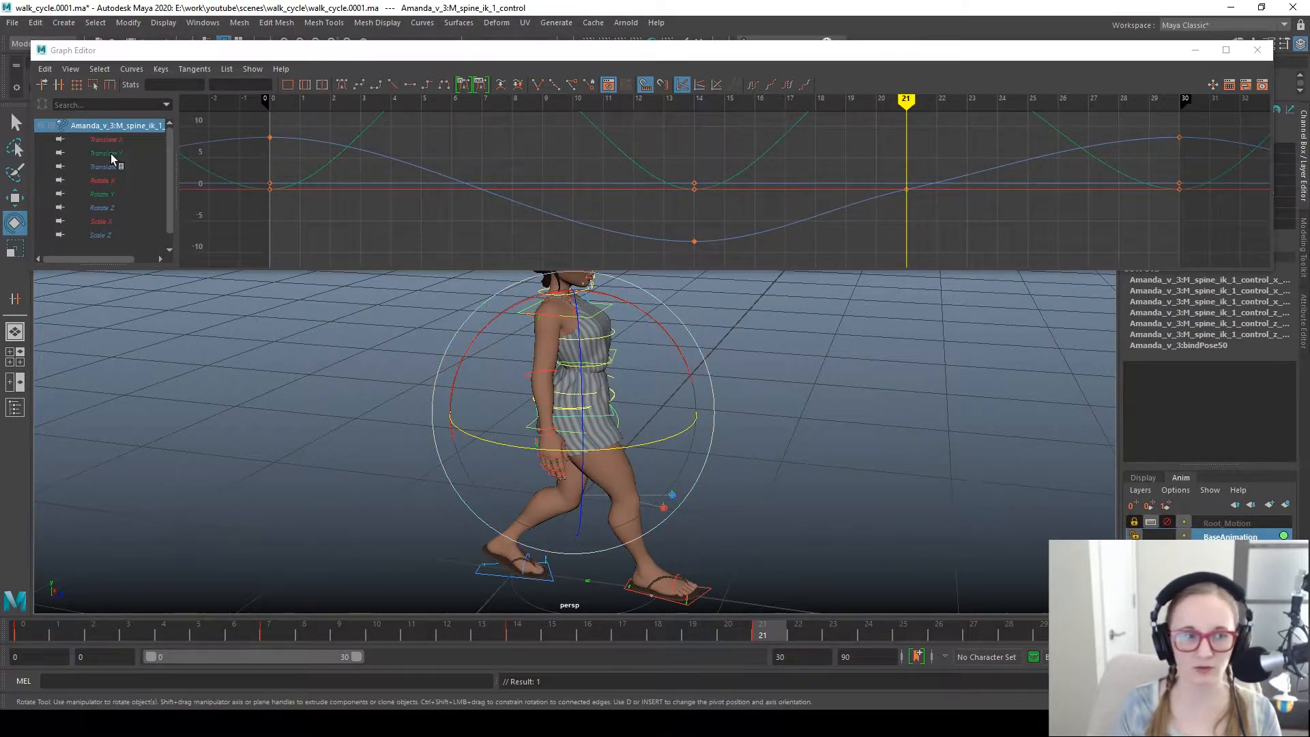
left_click(103, 208)
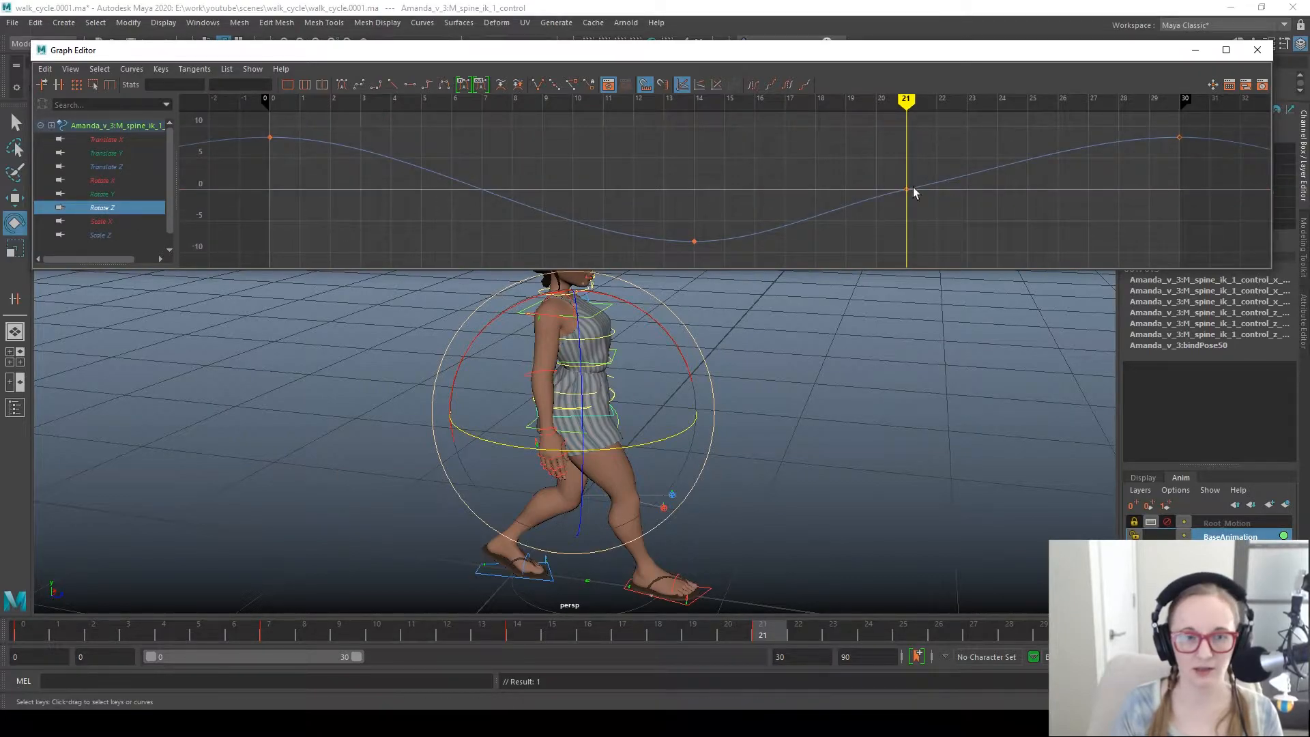
key("e")
left_click_drag(678, 369, 728, 369)
left_click(129, 196)
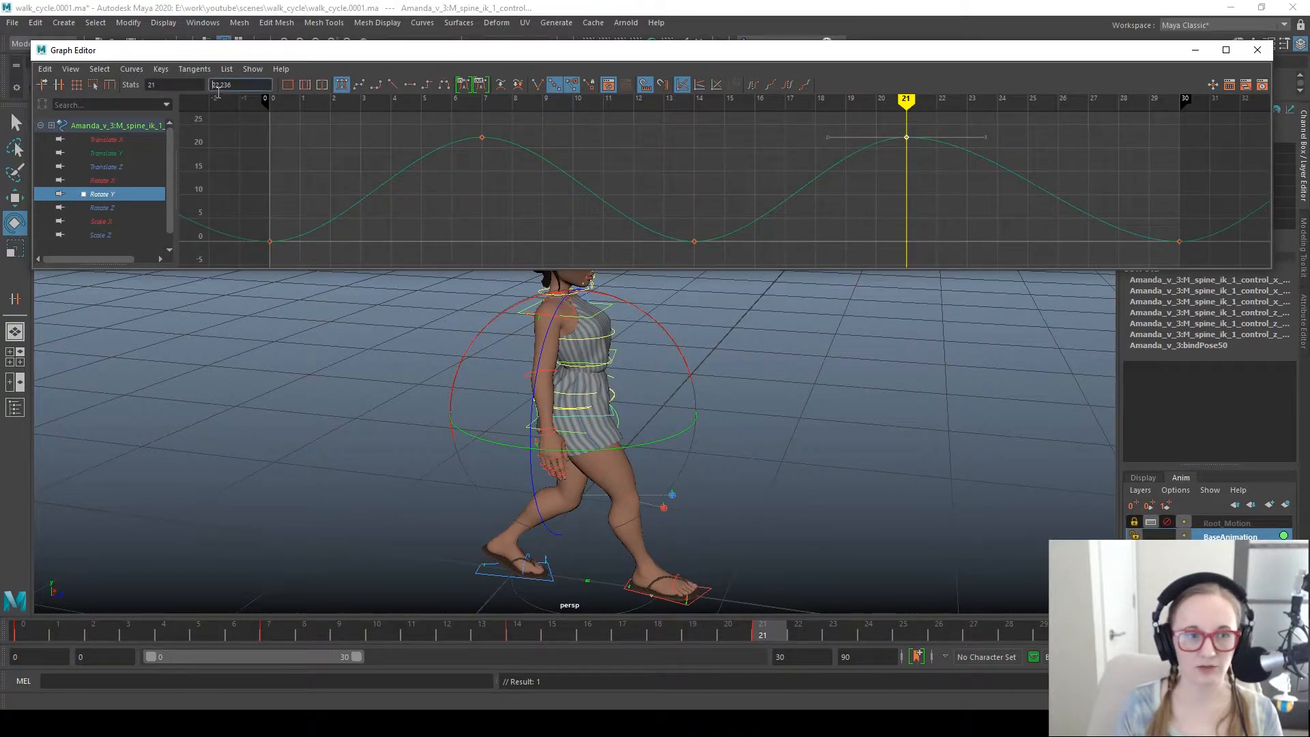
type("-")
key("Return")
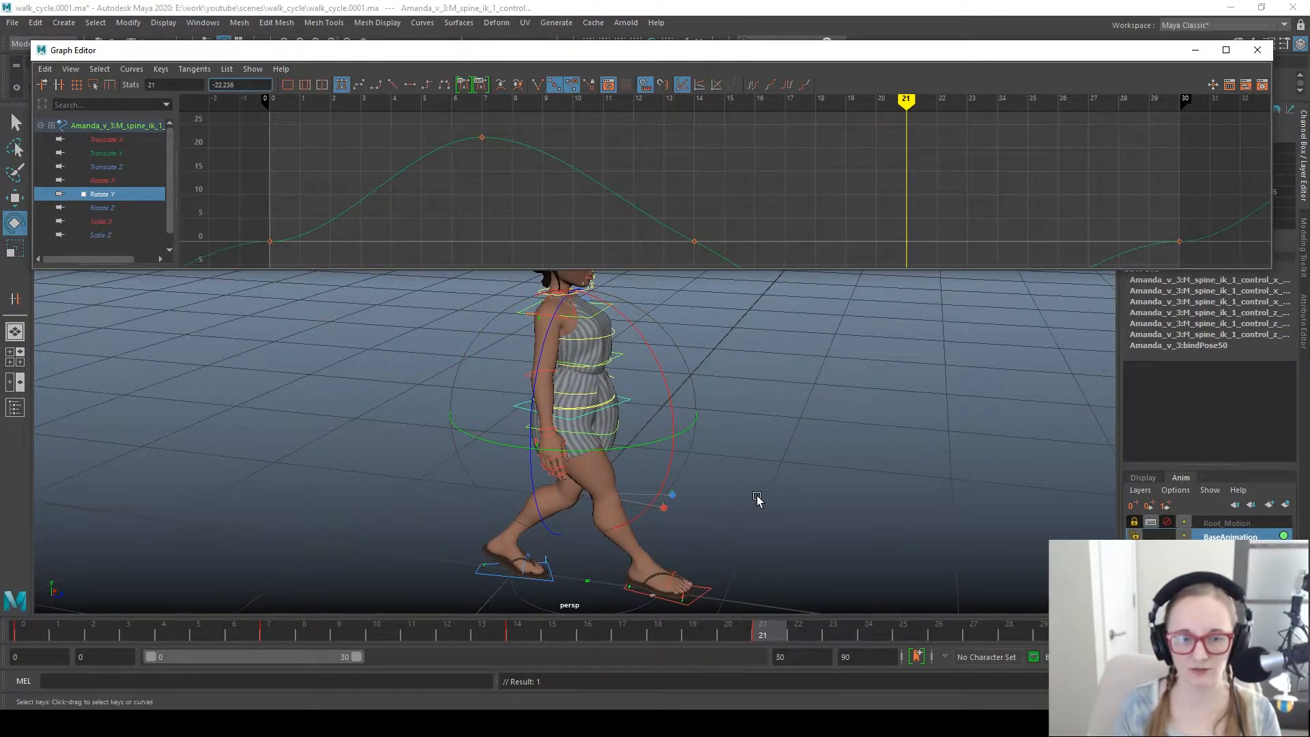
Step: Play the walk from the front, examining the hip twist through the cycle
mouse_move(774, 637)
left_mouse_down()
mouse_move(748, 637)
mouse_move(780, 634)
left_mouse_up()
left_click_drag(760, 410, 693, 400, "alt")
key("alt+v")
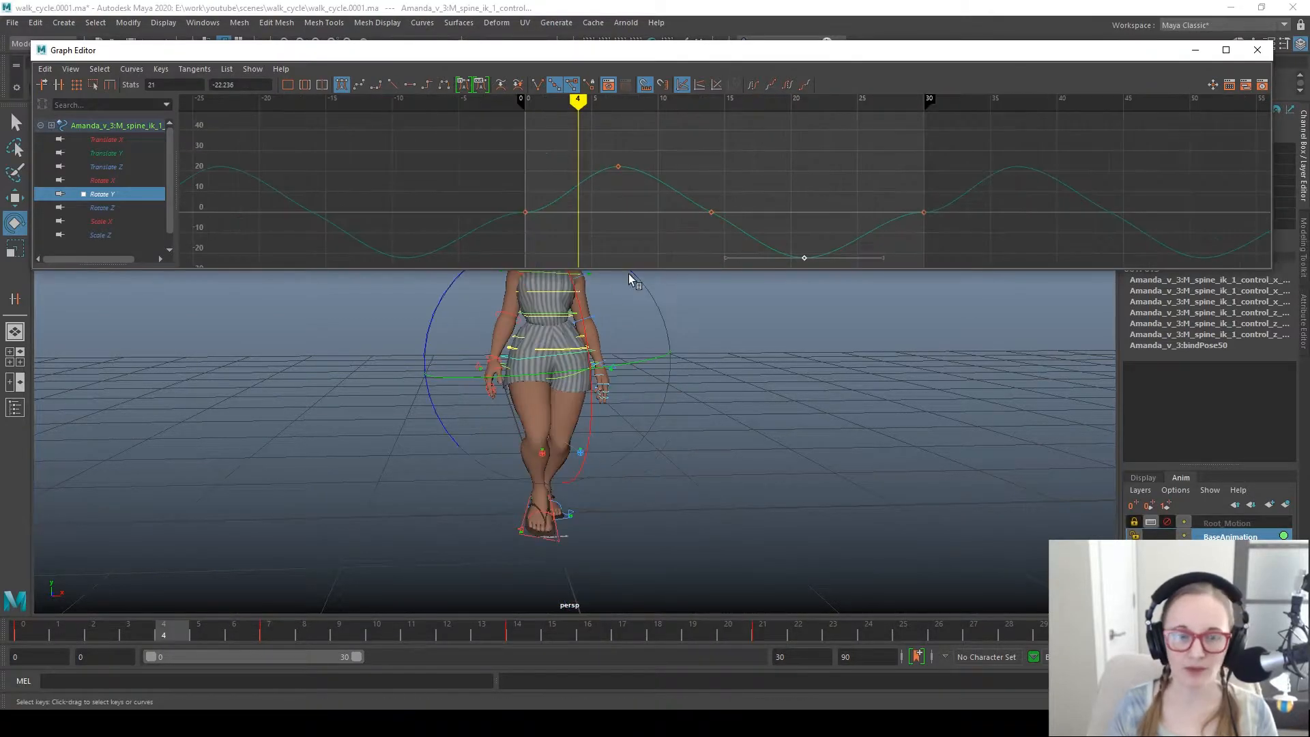
Step: Steepen the lower spine's Rotate Y tangents at frames 0 and 30 and delete its frame 14 key
middle_click_drag(618, 205, 613, 165, "alt")
right_click_drag(577, 179, 573, 169, "alt+shift")
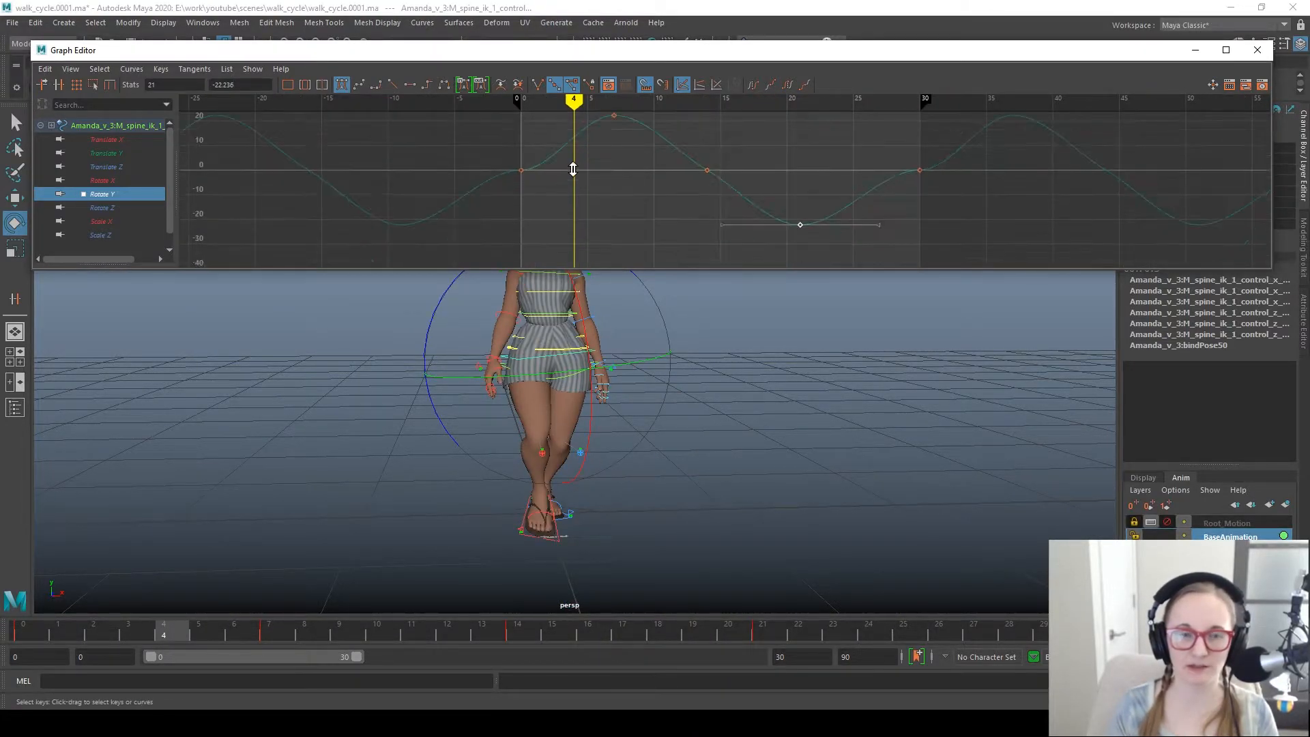
middle_click_drag(573, 169, 572, 172, "alt")
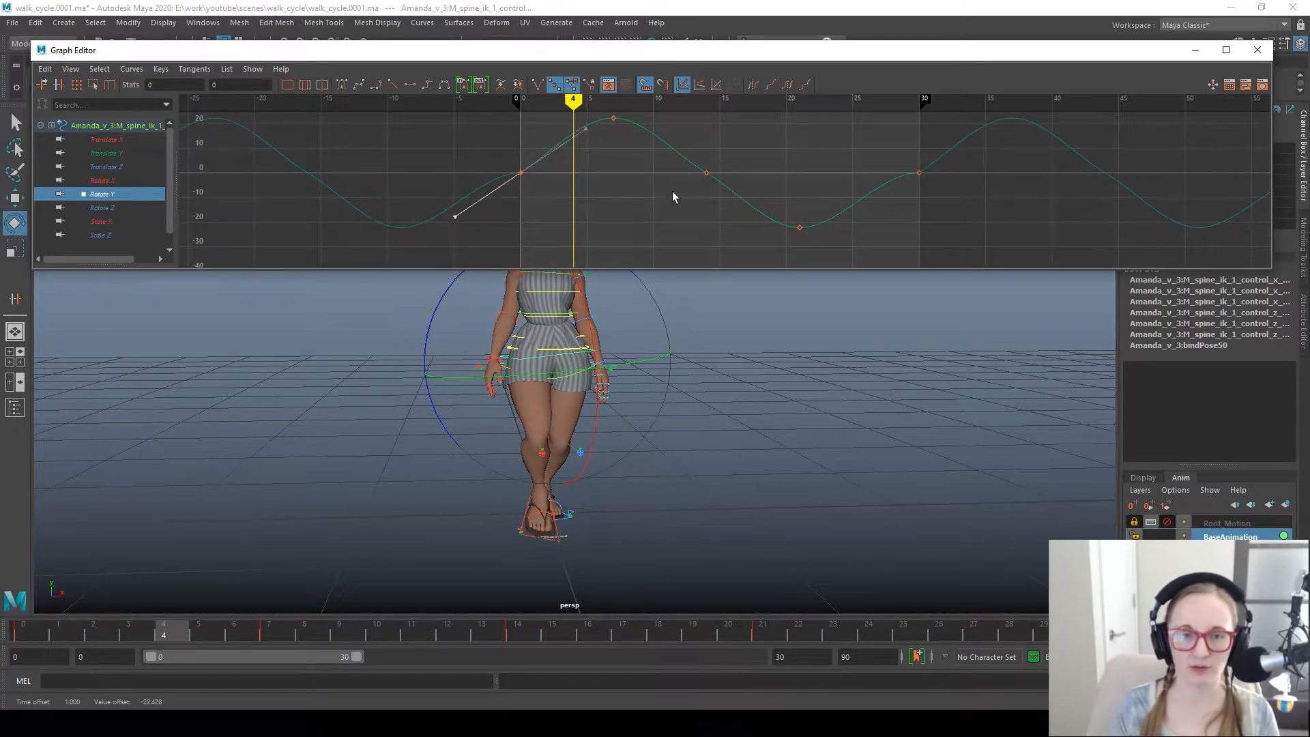
left_click_drag(779, 264, 779, 265)
key("Delete")
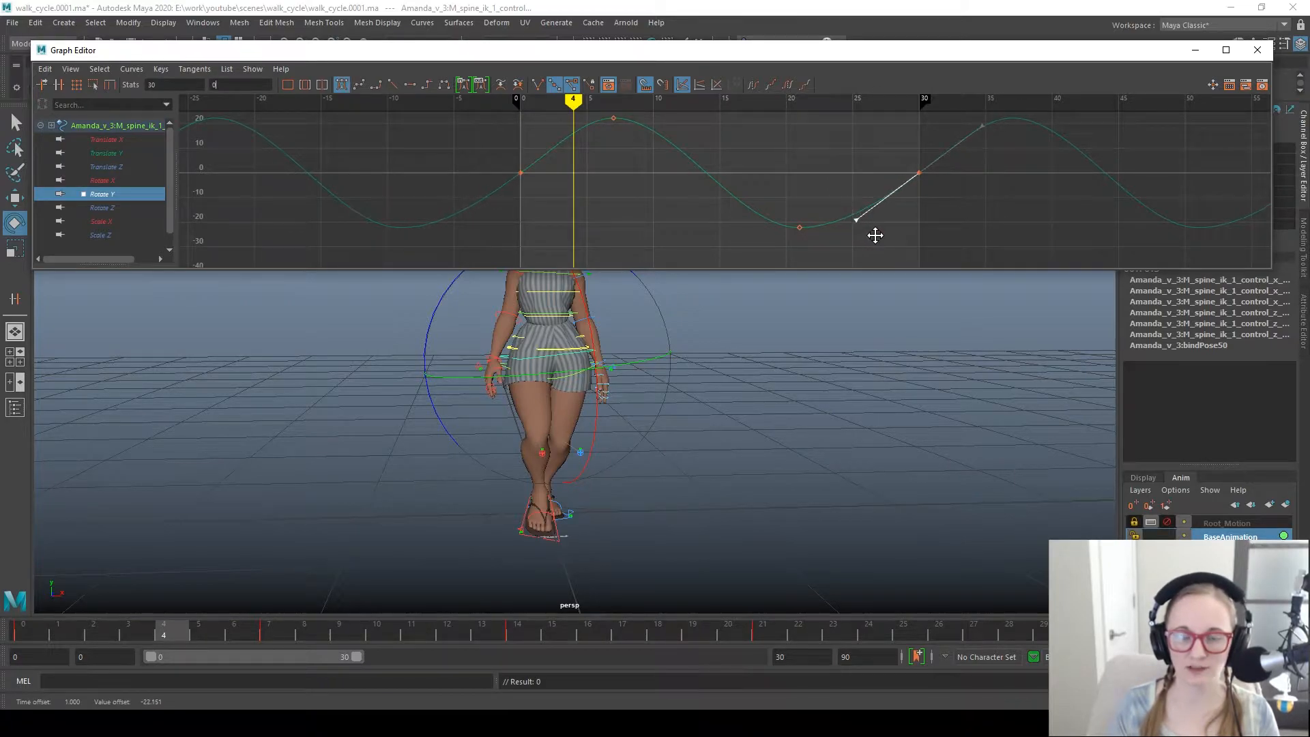
key("q")
Step: Select the whole Rotate Y curve to check its looping, and watch a front-view playblast saved as walk_cycle.mov
scroll(769, 209, "down", 4)
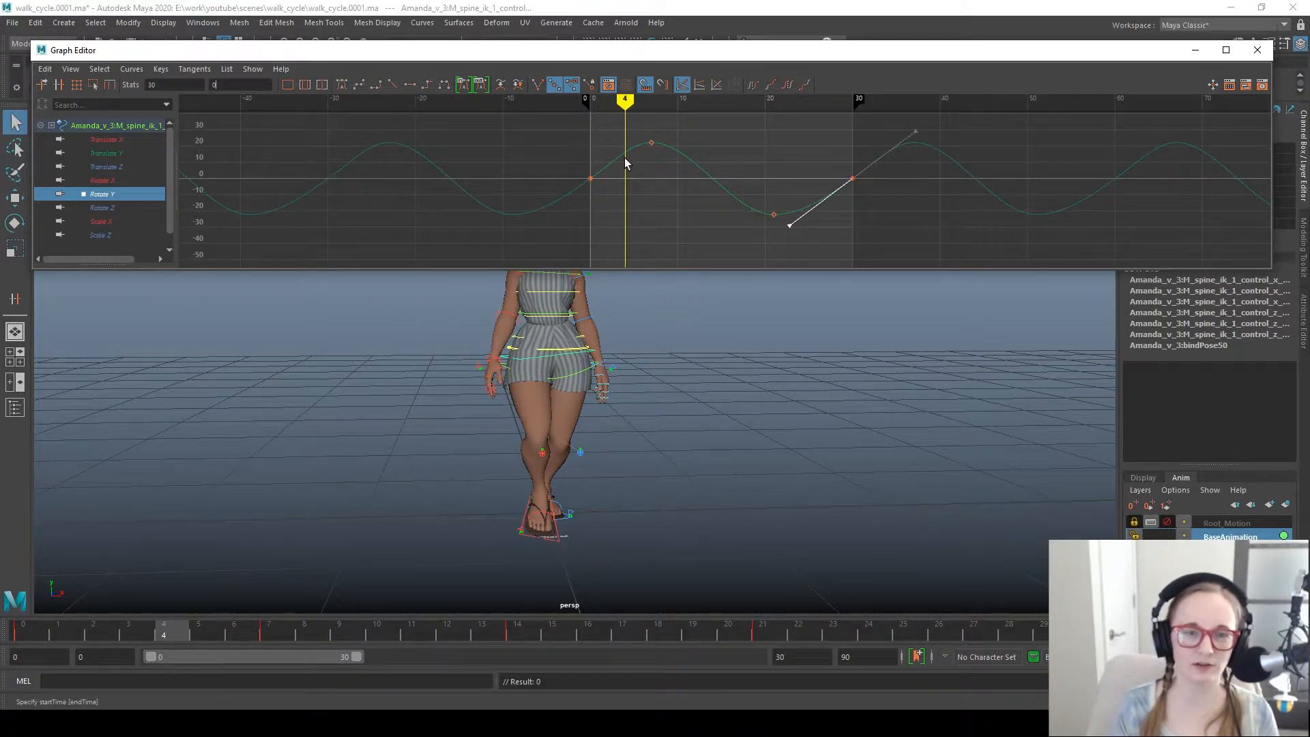
left_click_drag(702, 182, 753, 180)
scroll(764, 196, "up", 6)
scroll(765, 197, "down", 2)
scroll(880, 180, "down", 6)
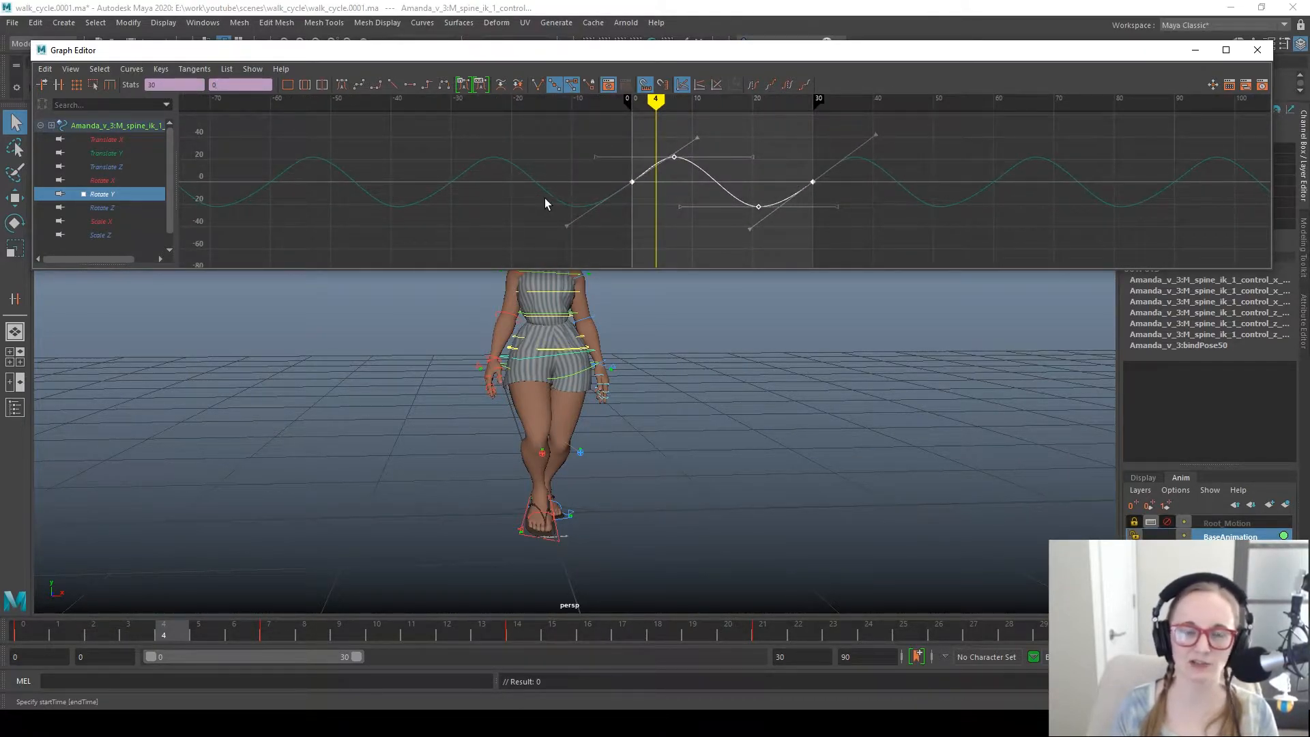
middle_click_drag(539, 402, 525, 429, "alt")
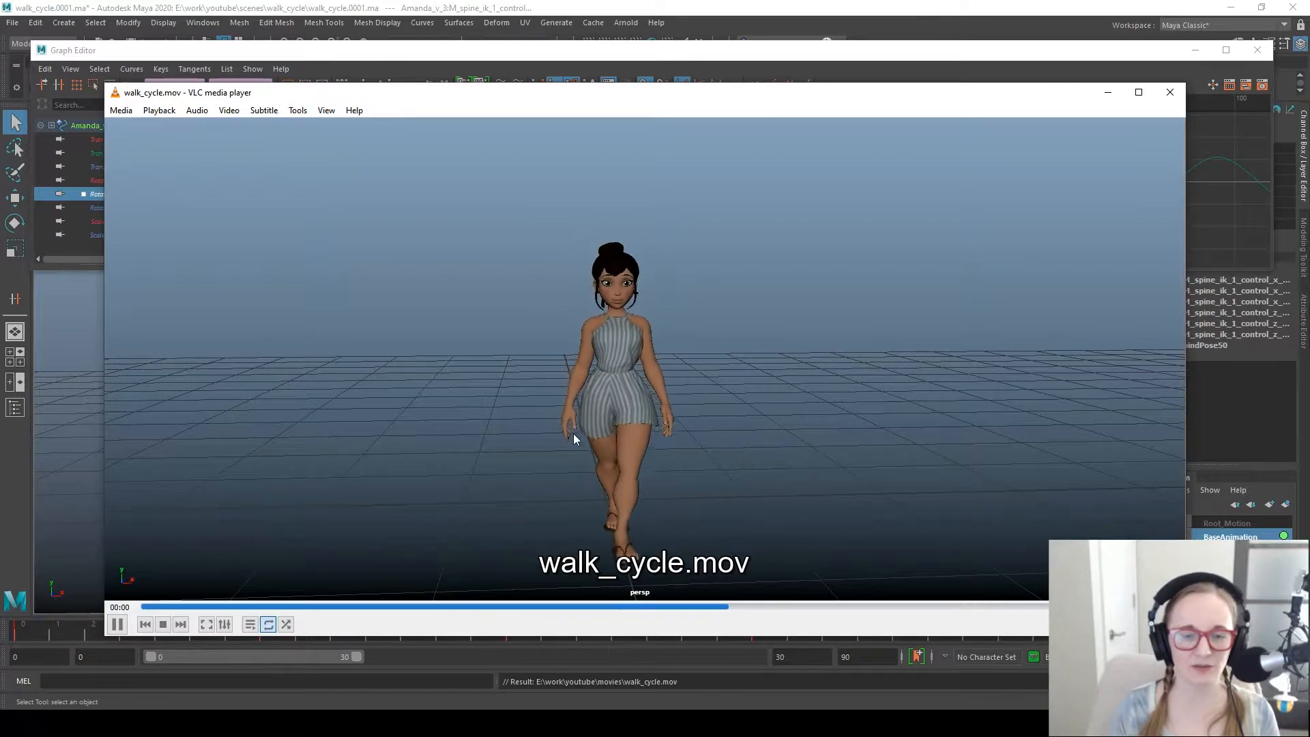
key("space")
key("space")
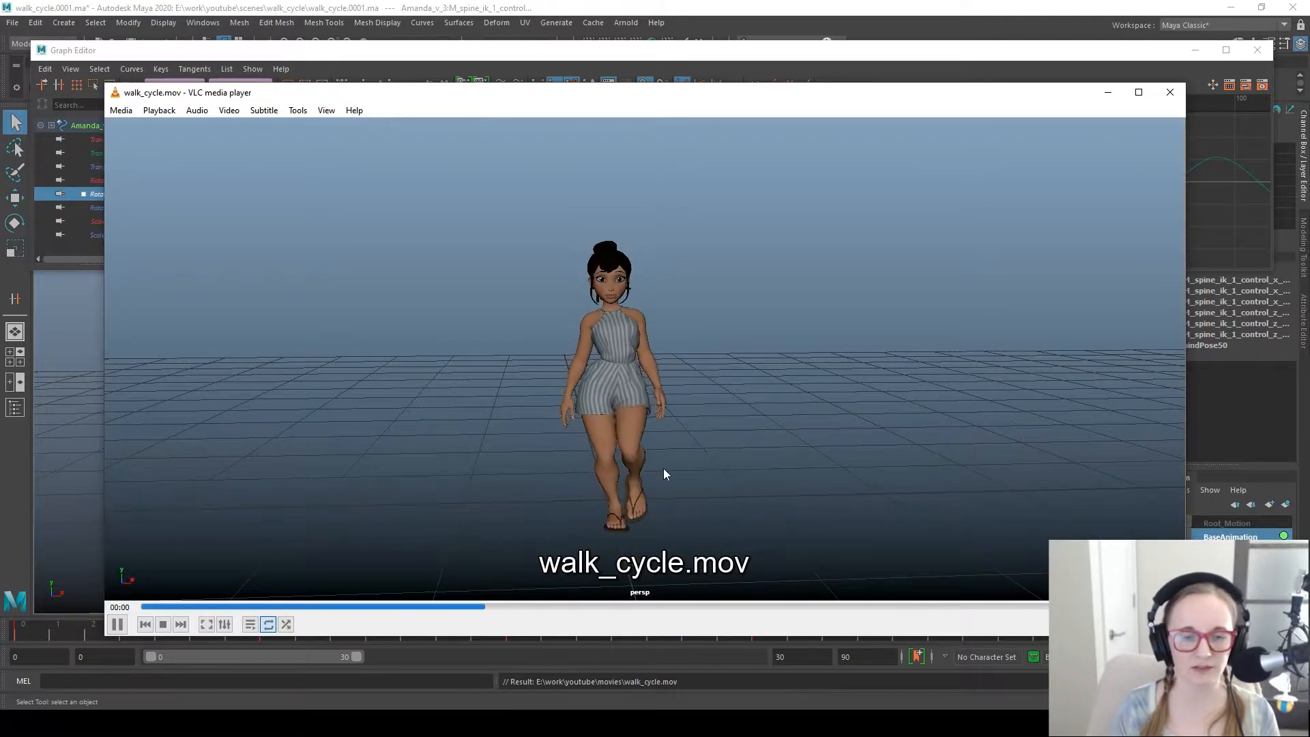
left_click(1171, 92)
Step: Raise the body control's Translate Y low keys at frames 9 and 24 to about -0.0287, checking from the side
left_click(454, 394)
key("w")
left_click_drag(420, 395, 622, 444, "alt")
left_click_drag(106, 639, 373, 629)
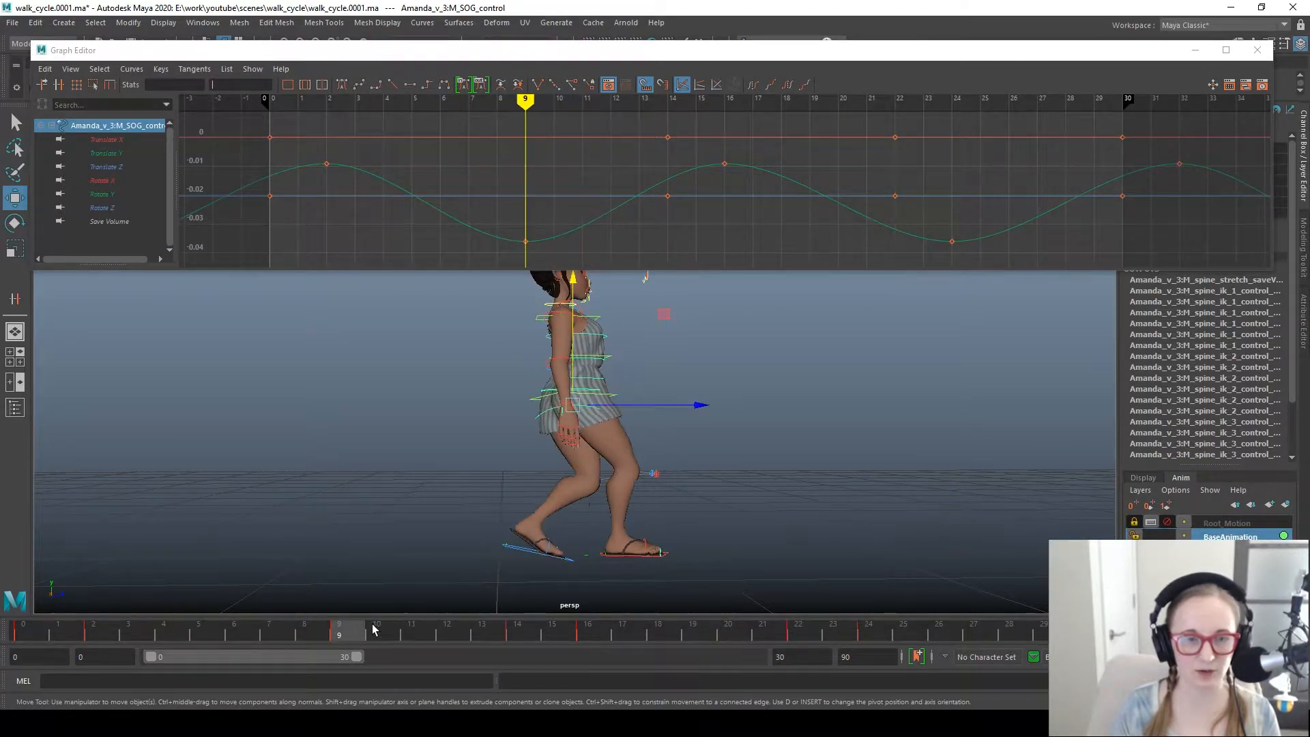
left_click(109, 154)
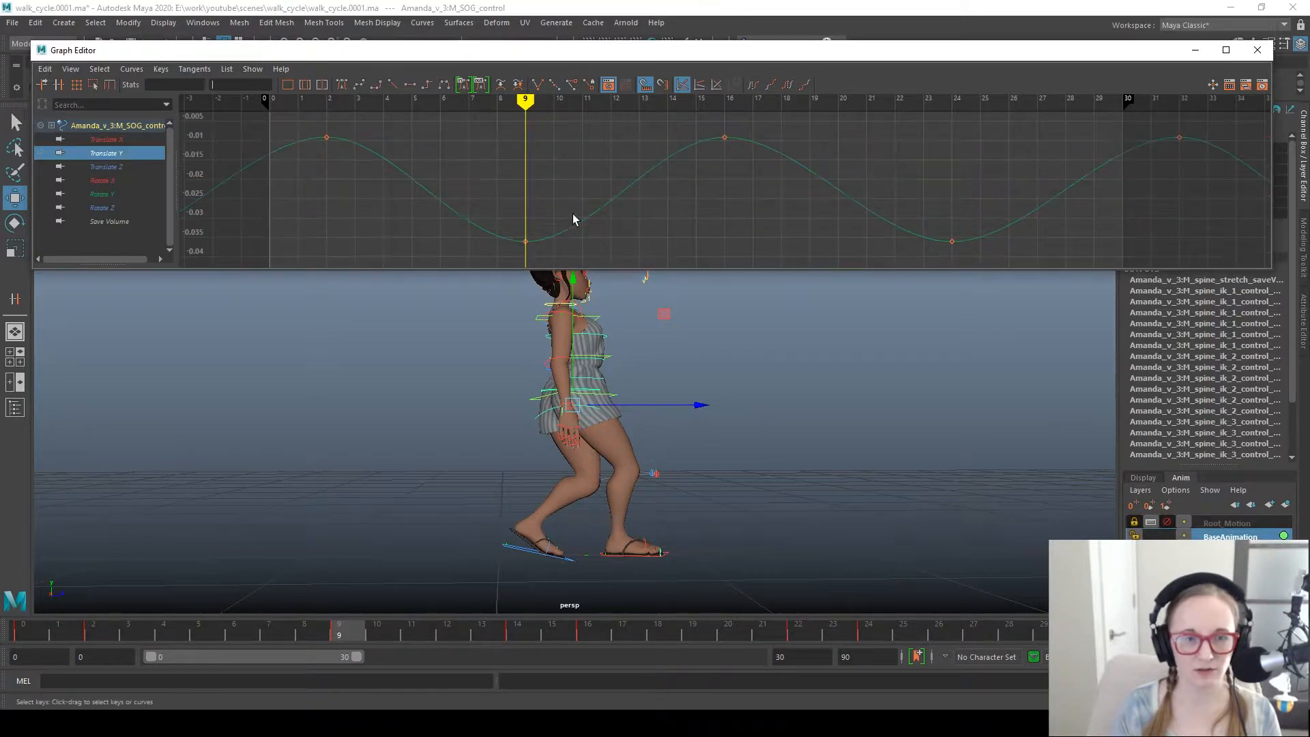
left_click_drag(853, 277, 1059, 274)
middle_click_drag(973, 262, 974, 240, "shift")
key("q")
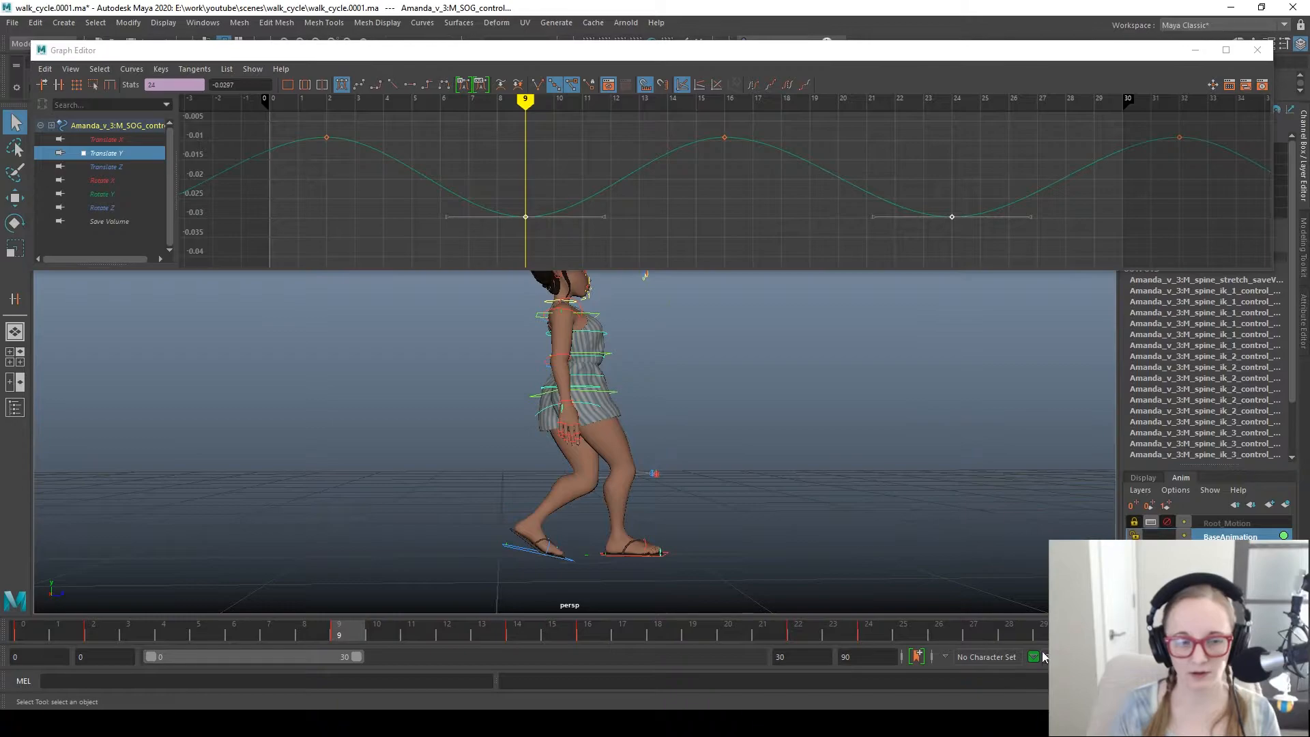
left_click_drag(1048, 634, 1078, 634)
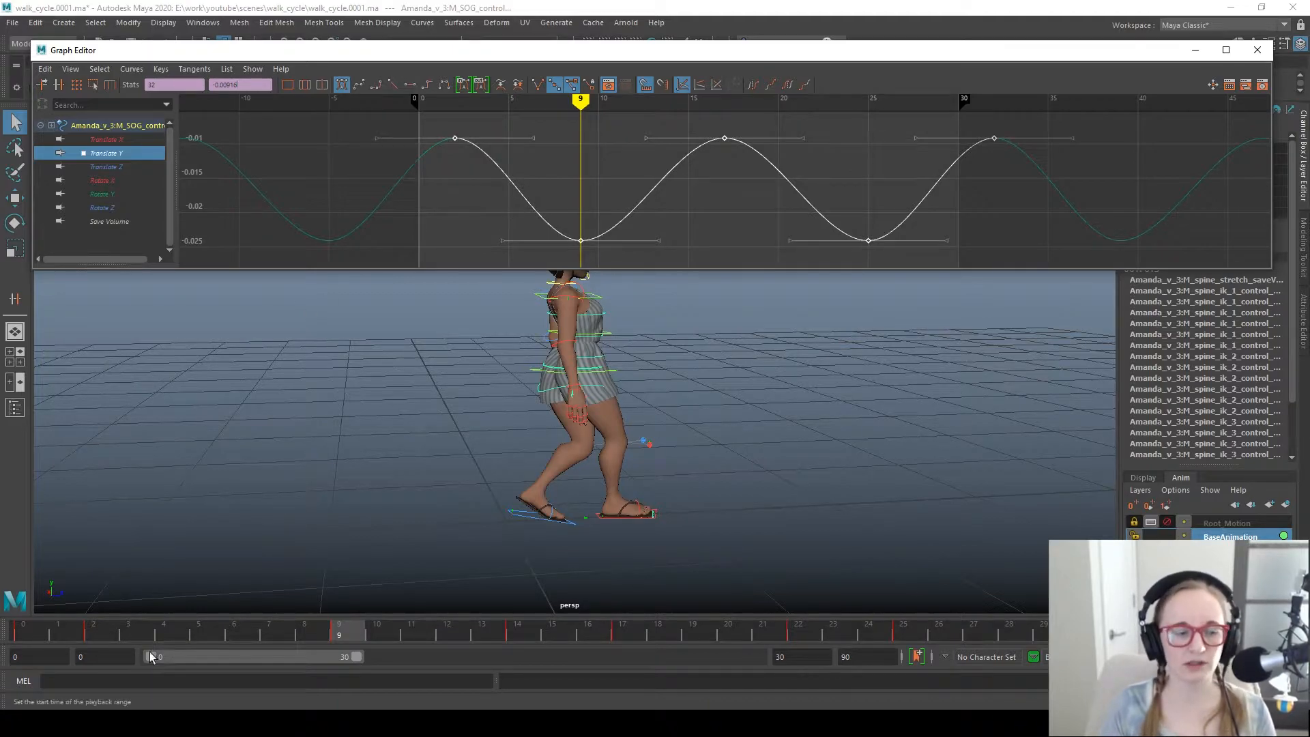
Step: Insert a key at frame 5 on the body control's Translate Y curve
left_click(173, 626)
left_click(199, 635)
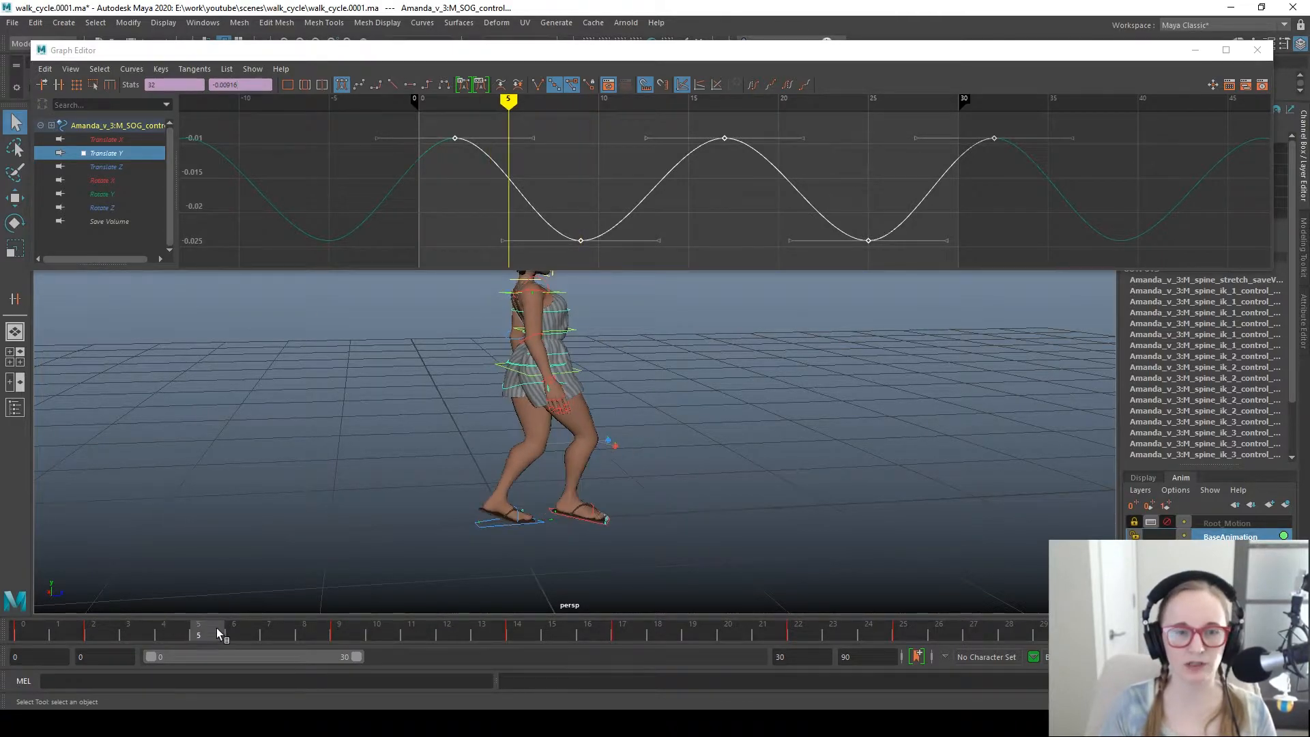
left_click_drag(401, 179, 729, 203)
right_click(656, 176)
left_click(703, 180)
left_click_drag(513, 227, 410, 248)
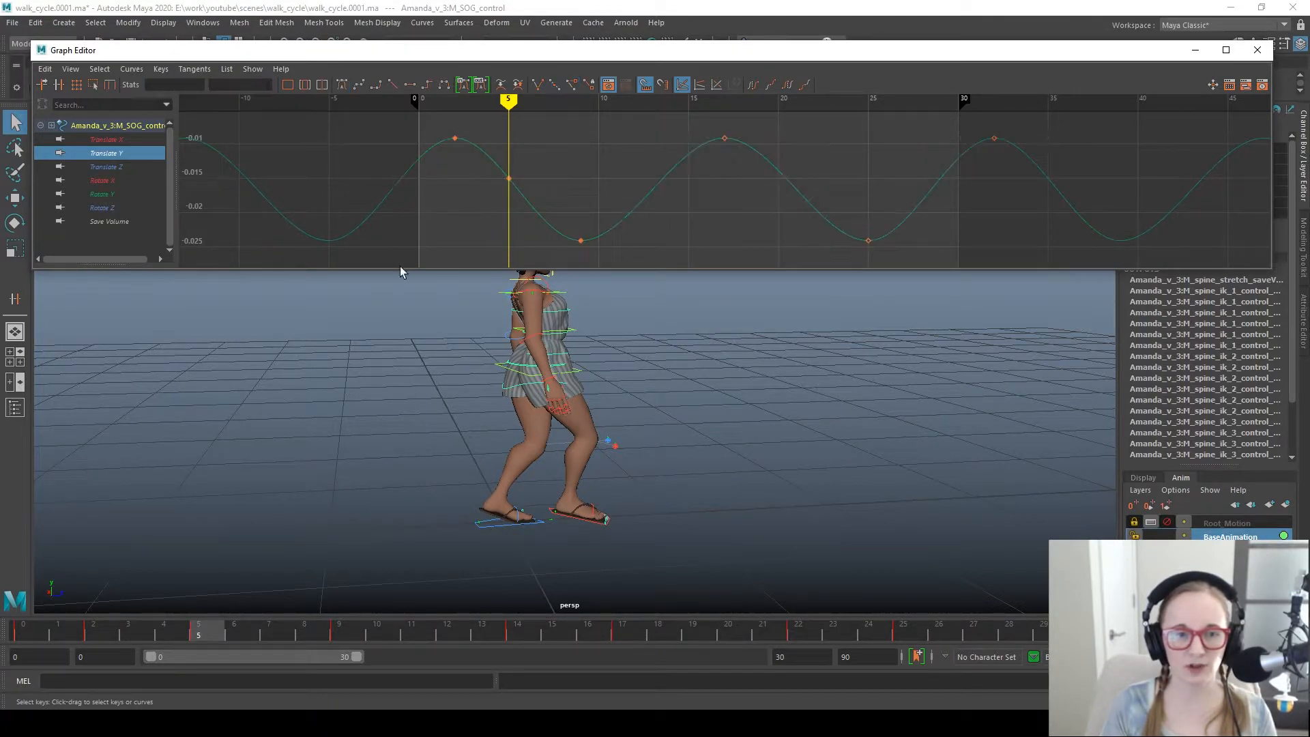
Step: Try a Translate Y key at frame 13 on the body control and delete it again
left_click_drag(237, 634, 486, 624)
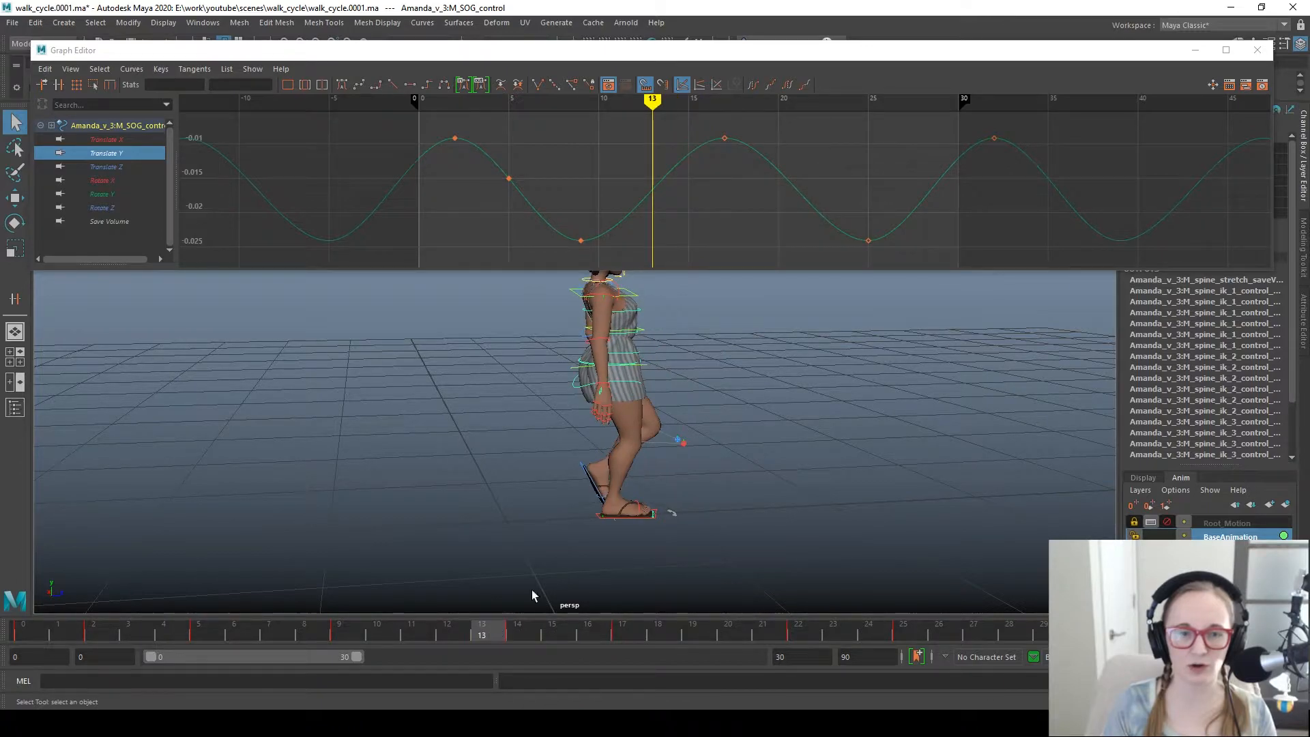
right_click(652, 171)
left_click(674, 176)
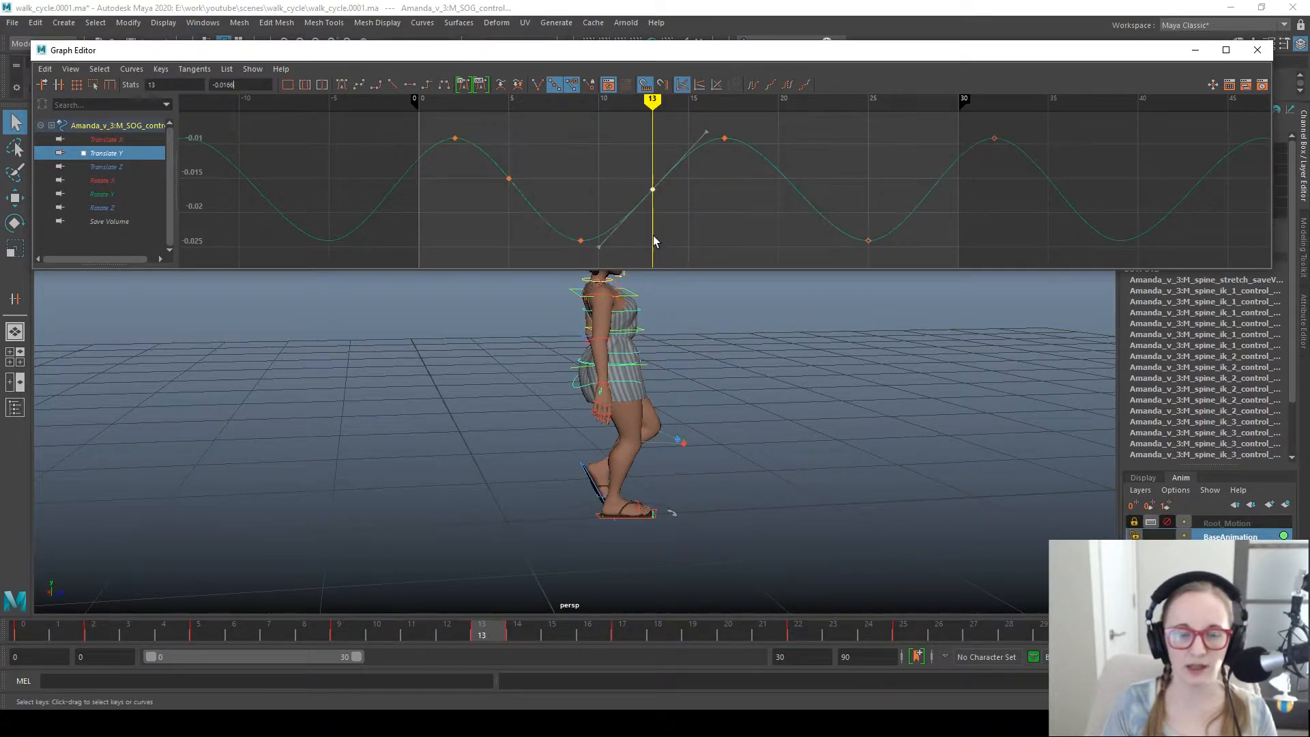
key("Delete")
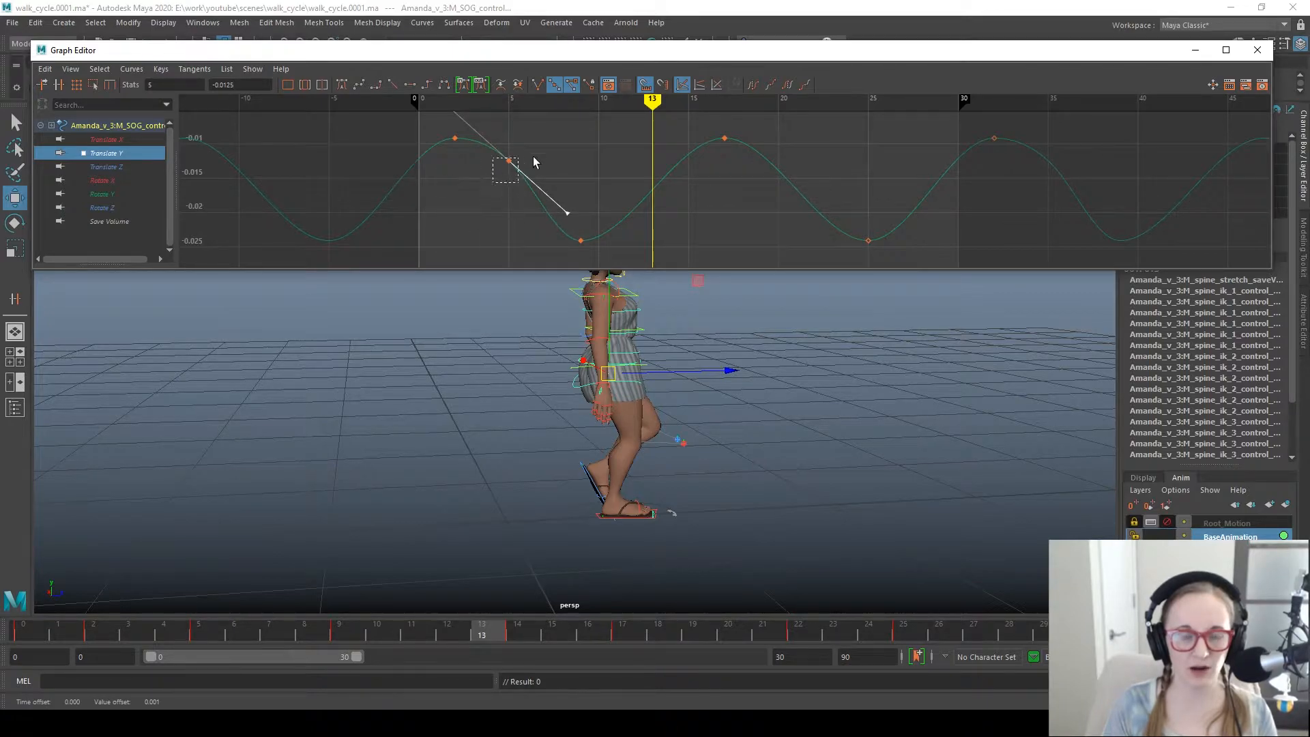
Step: Raise the body's frame 5 Translate Y key to -0.0121 and insert a matching key at frame 20
middle_click_drag(521, 181, 524, 181, "shift")
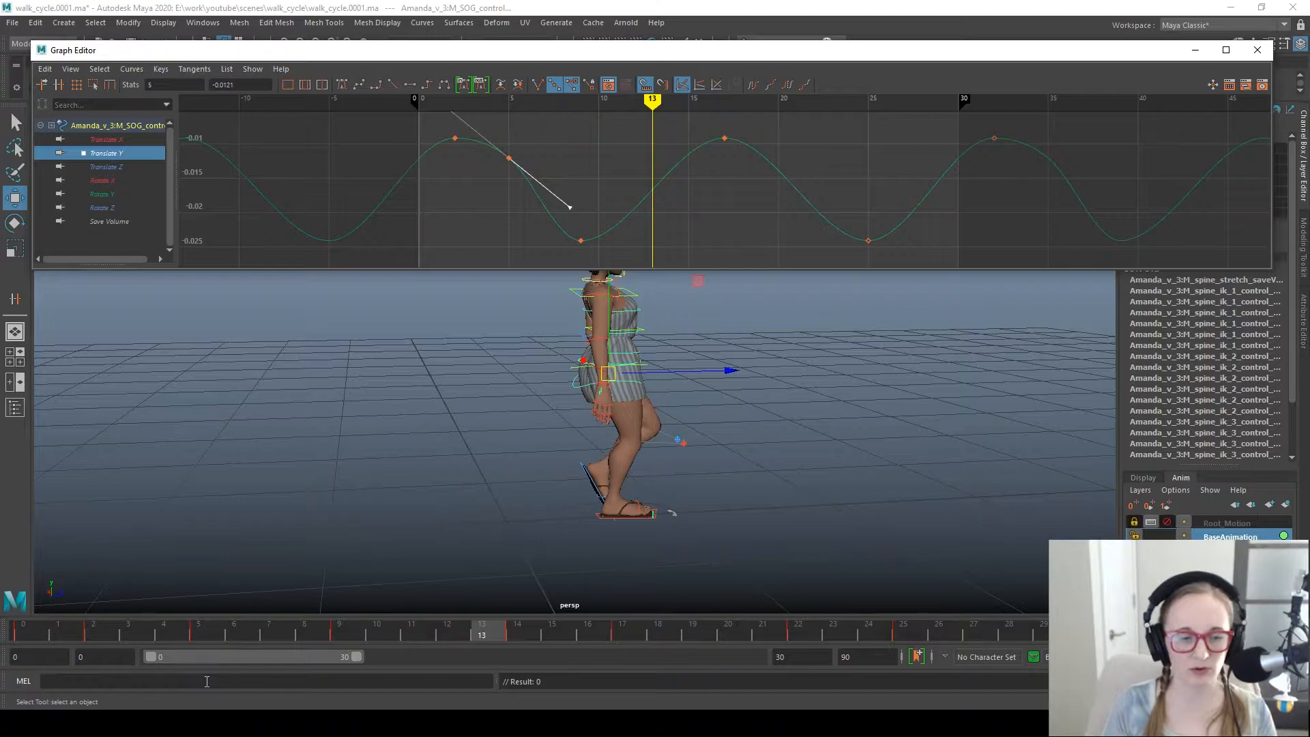
left_click_drag(144, 634, 775, 597)
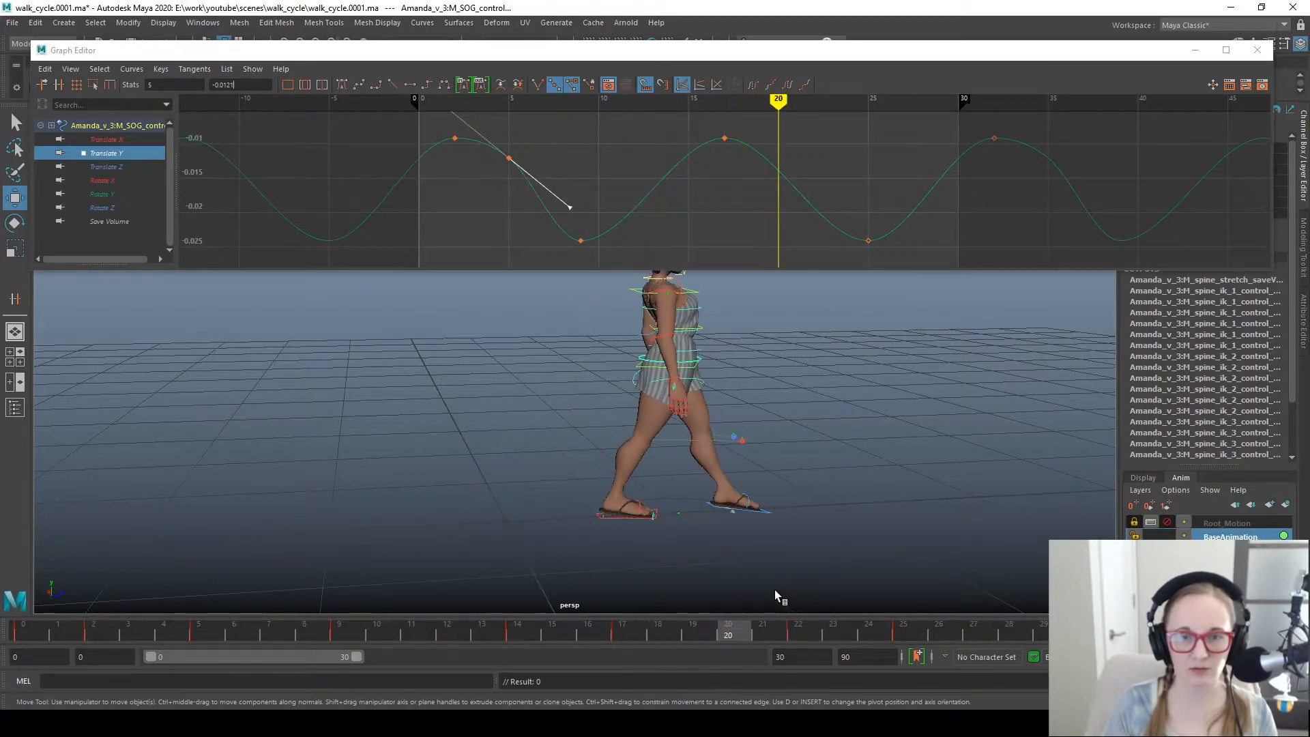
left_click(815, 181)
right_click(817, 183)
left_click(838, 179)
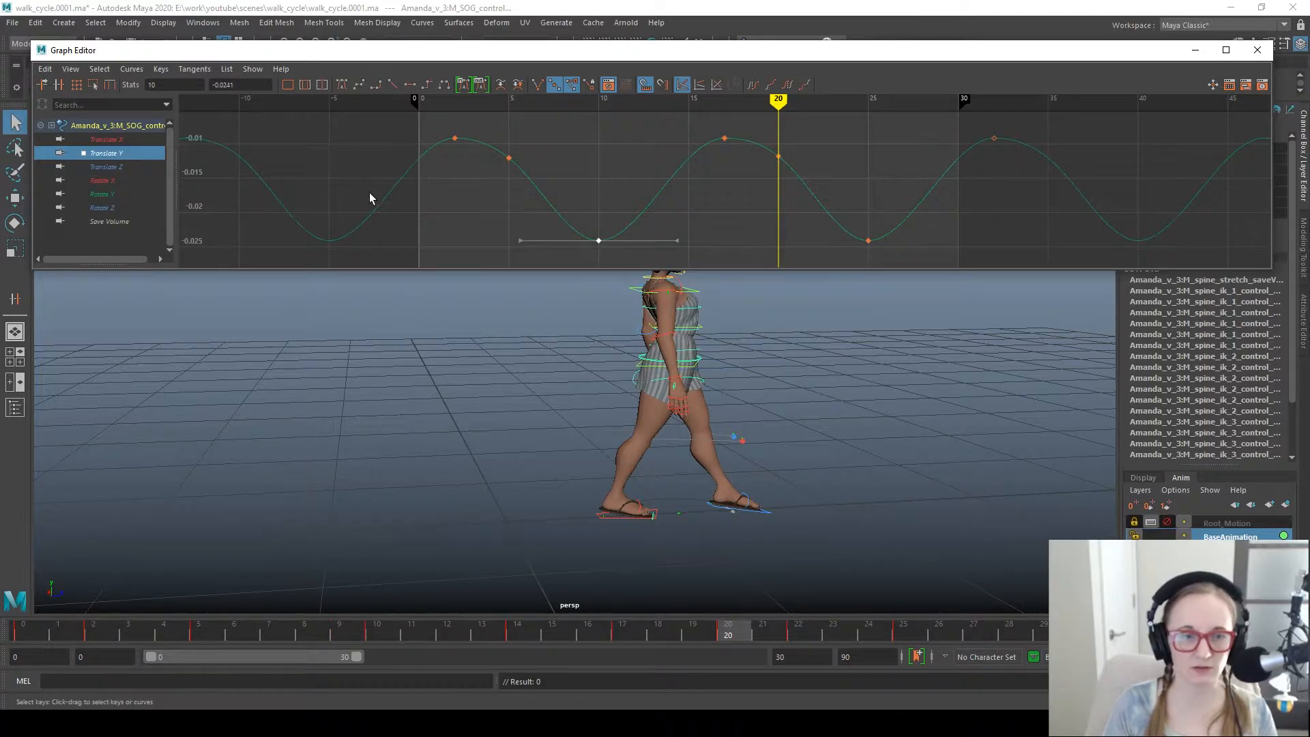
Step: Raise the frame 5 Translate Y key slightly further and watch a new front-view playblast of the walk
left_click(508, 158)
key("w")
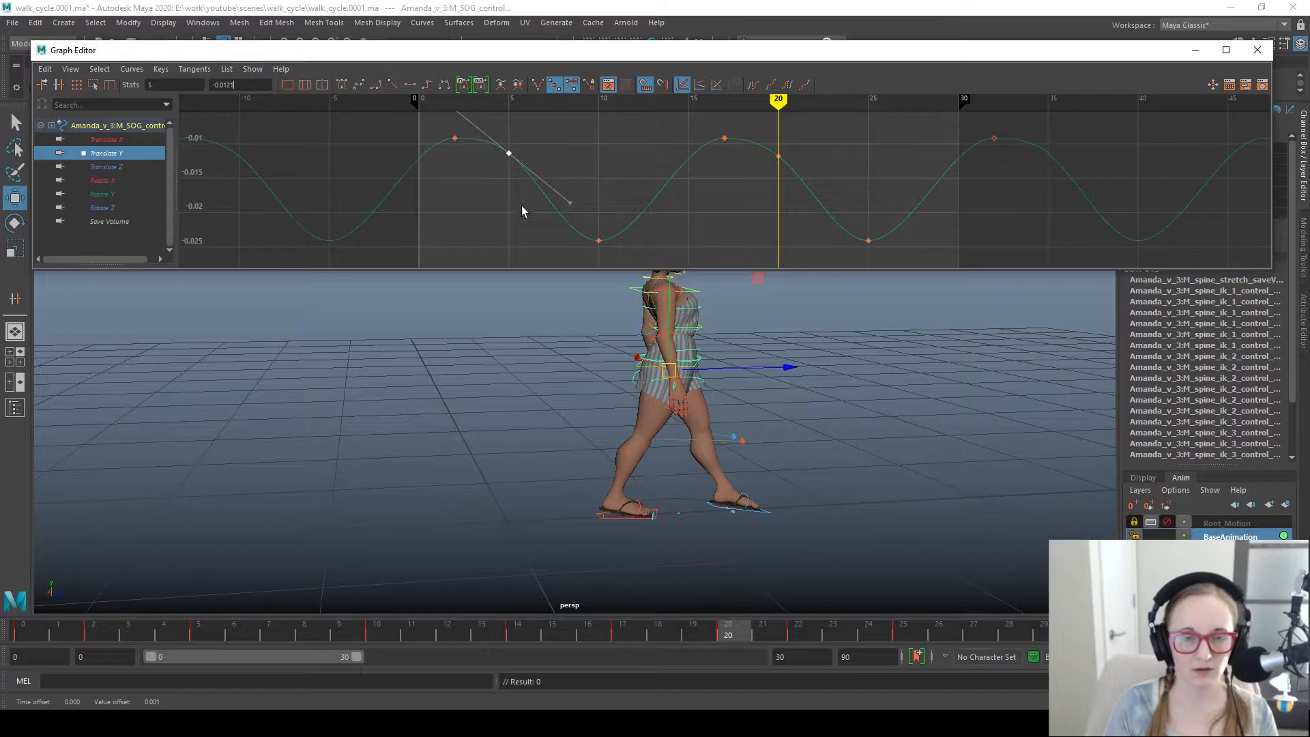
left_click_drag(586, 182, 467, 115)
left_click(473, 207)
left_click_drag(474, 207, 429, 129)
left_click(357, 123)
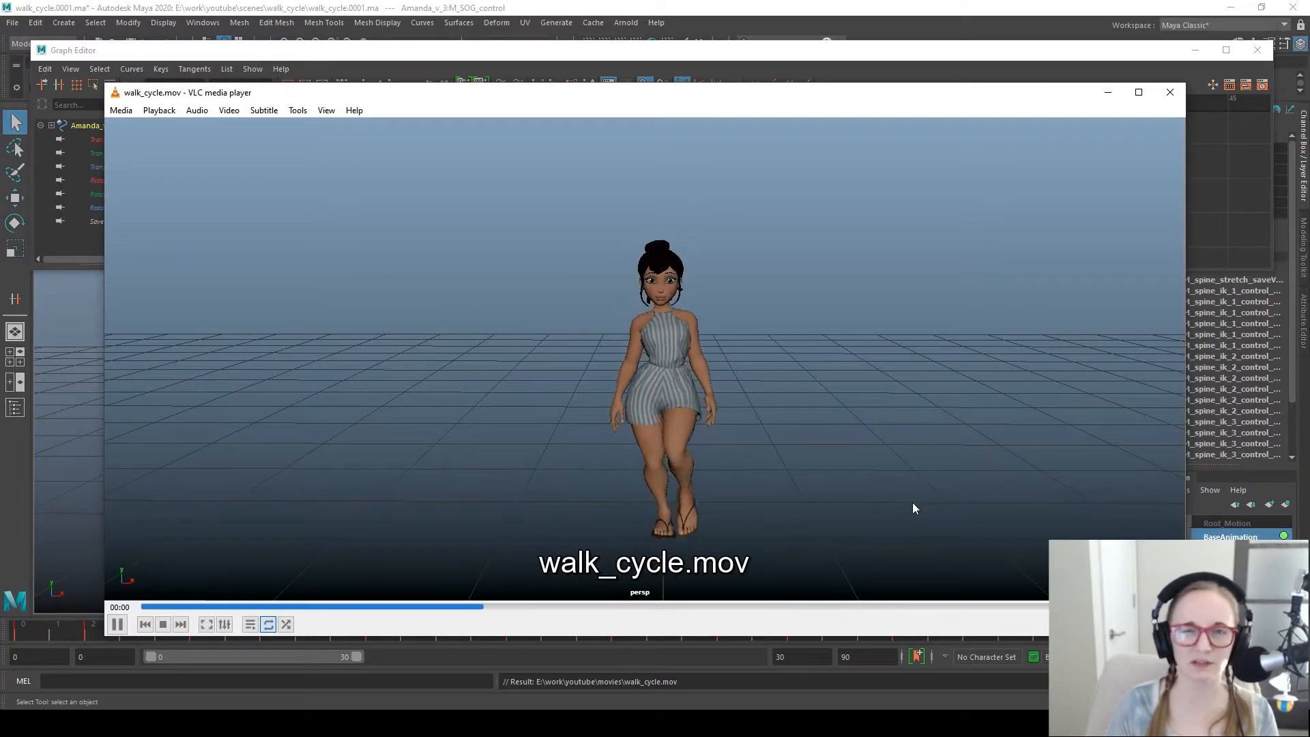
left_click(1171, 93)
Step: Select the lower spine control and scrub the walk from the side, examining the hips and legs at several frames
left_click_drag(609, 561, 759, 509, "alt")
middle_click_drag(757, 497, 655, 503, "alt")
key("alt+1")
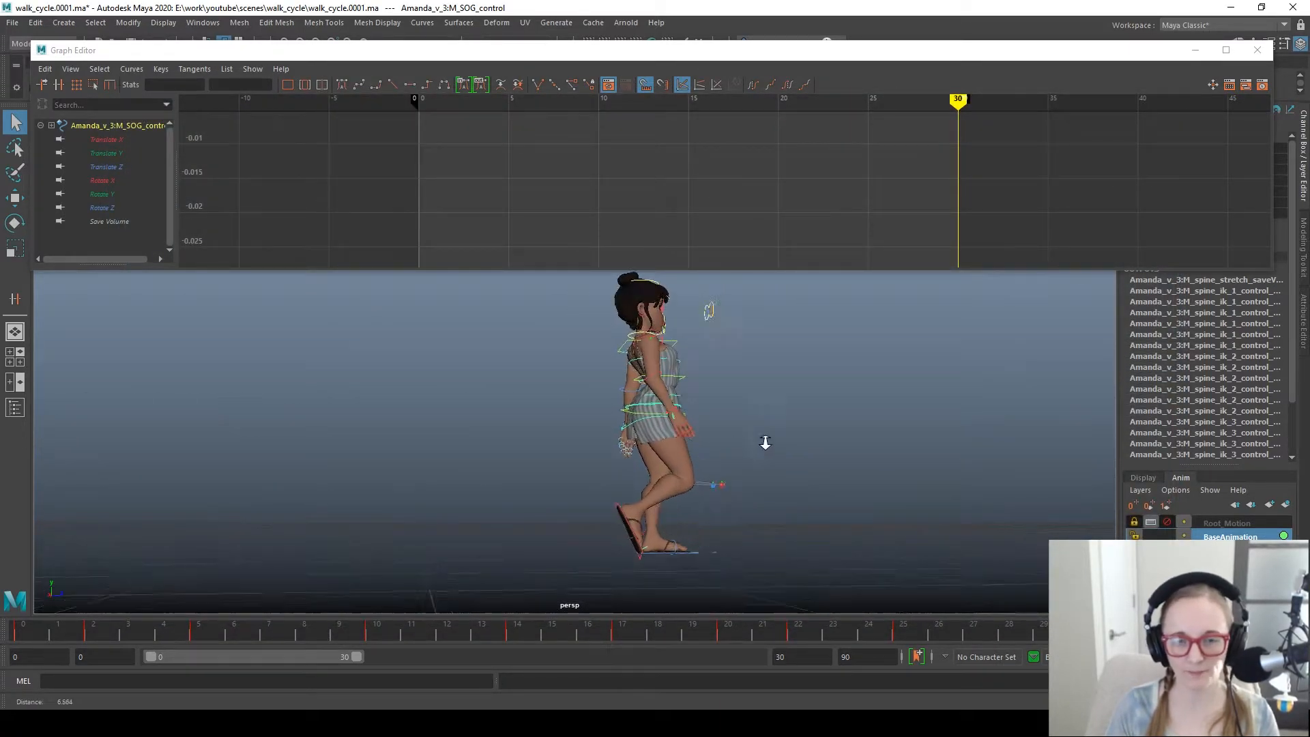
left_click(688, 409)
left_click_drag(593, 477, 475, 534, "alt")
left_click_drag(75, 628, 485, 638)
left_click_drag(299, 646, 234, 624)
middle_click_drag(423, 444, 713, 403, "alt")
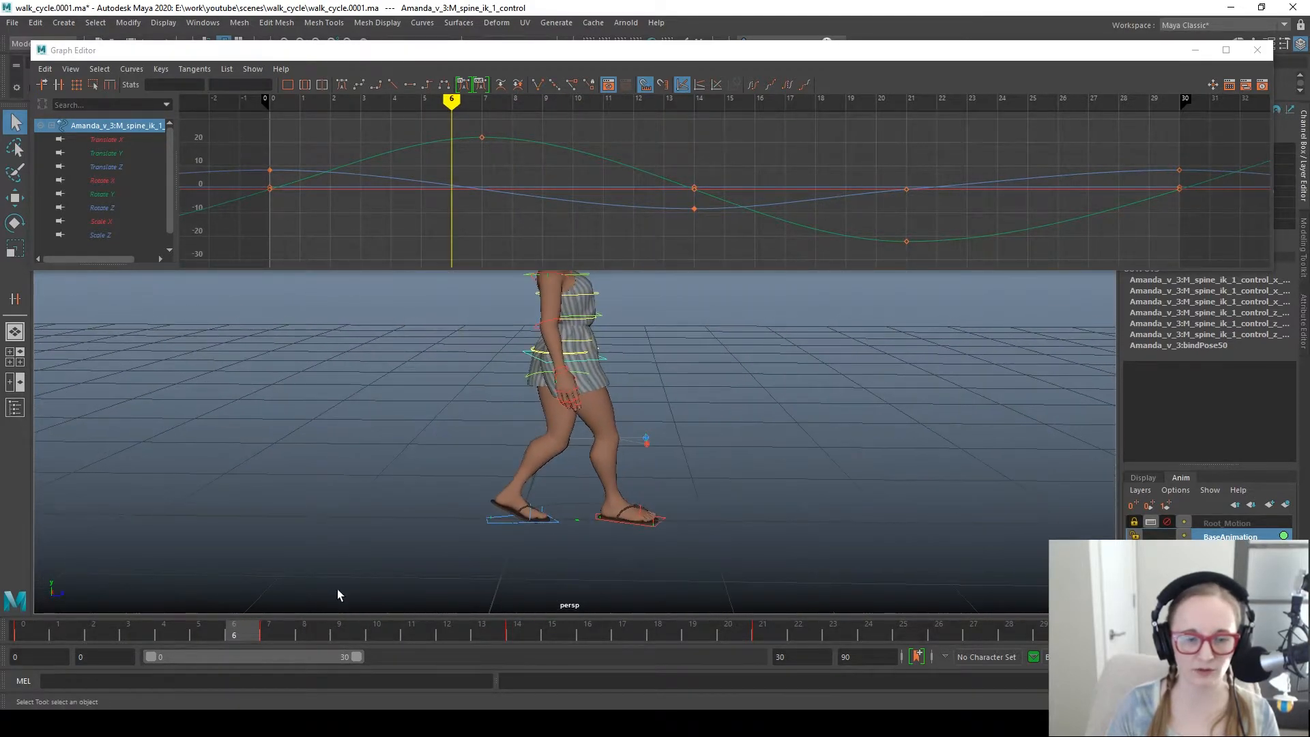
mouse_move(341, 638)
left_mouse_down()
mouse_move(541, 628)
mouse_move(339, 631)
left_mouse_up()
left_click_drag(224, 631, 64, 614)
left_click_drag(438, 501, 503, 421, "alt")
middle_click_drag(503, 421, 488, 472, "alt")
mouse_move(488, 472)
left_mouse_down("alt")
mouse_move(389, 485)
mouse_move(409, 459)
mouse_move(476, 480)
left_mouse_up("alt")
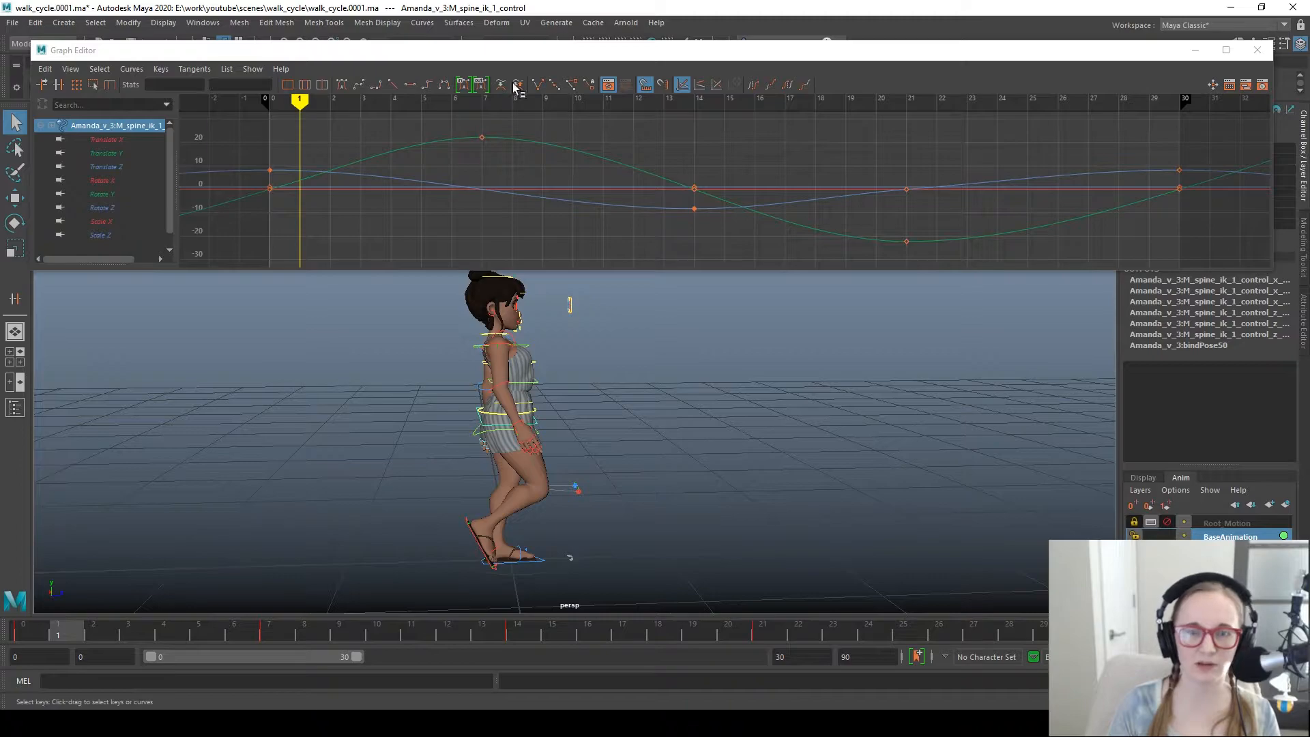
left_click_drag(457, 53, 454, 64)
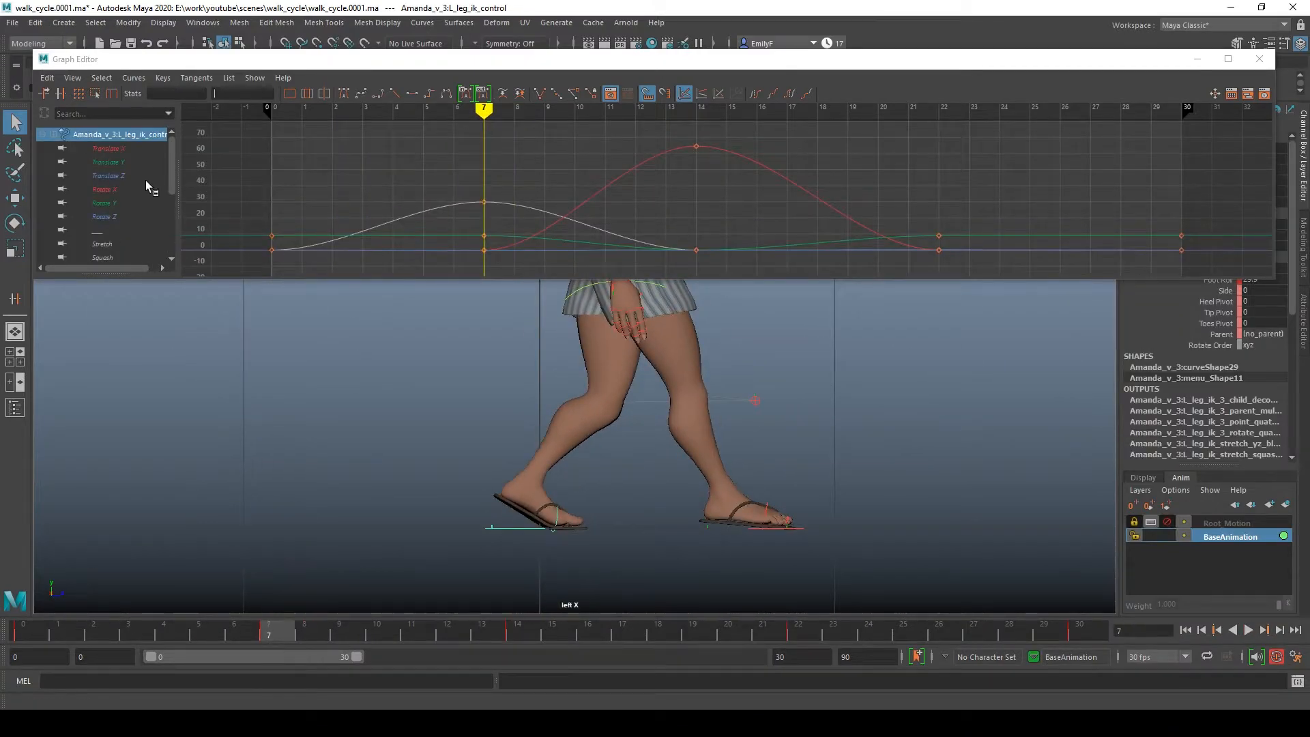
Step: Extend the left foot's backward Translate Z slide to a key of -0.191 at frame 9, with a straight incoming tangent
left_click(108, 175)
key("f")
key("w")
left_click_drag(628, 498, 637, 503)
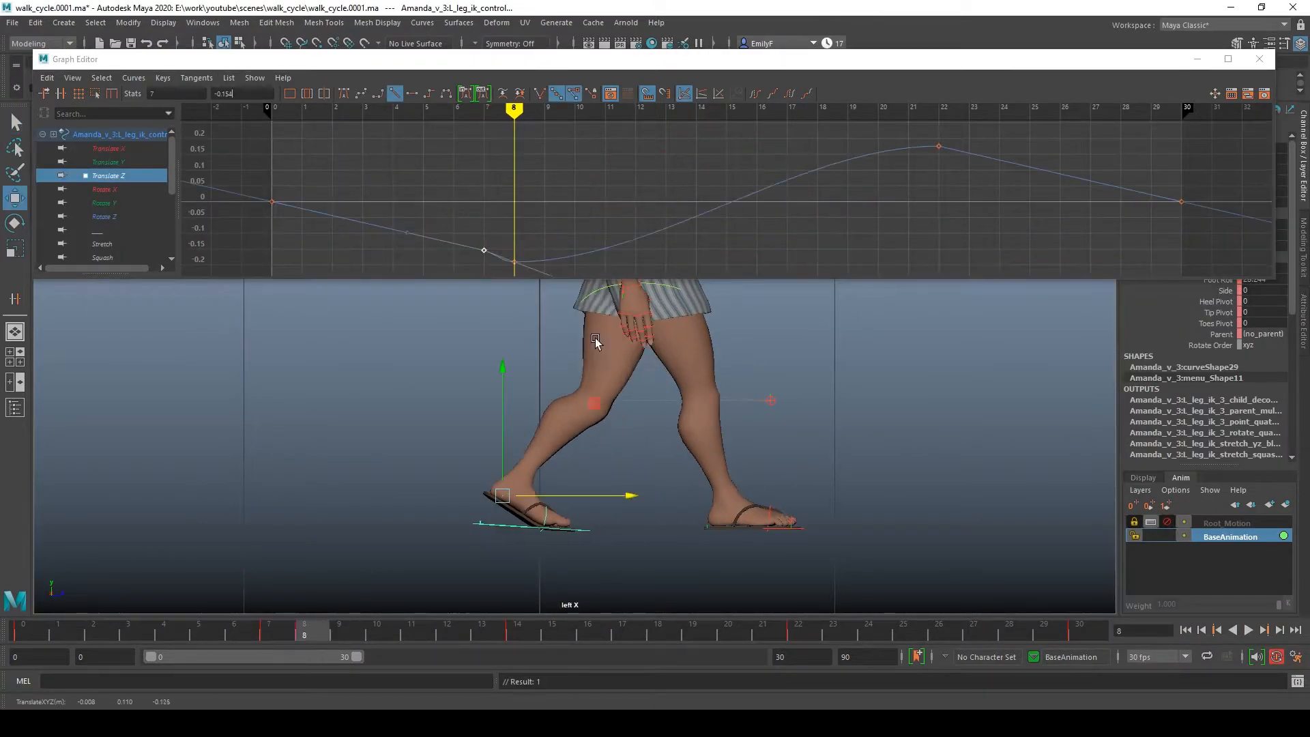
scroll(638, 503, "up", 5)
scroll(617, 239, "down", 5)
middle_click_drag(710, 175, 686, 199, "shift")
left_click_drag(345, 629, 268, 617)
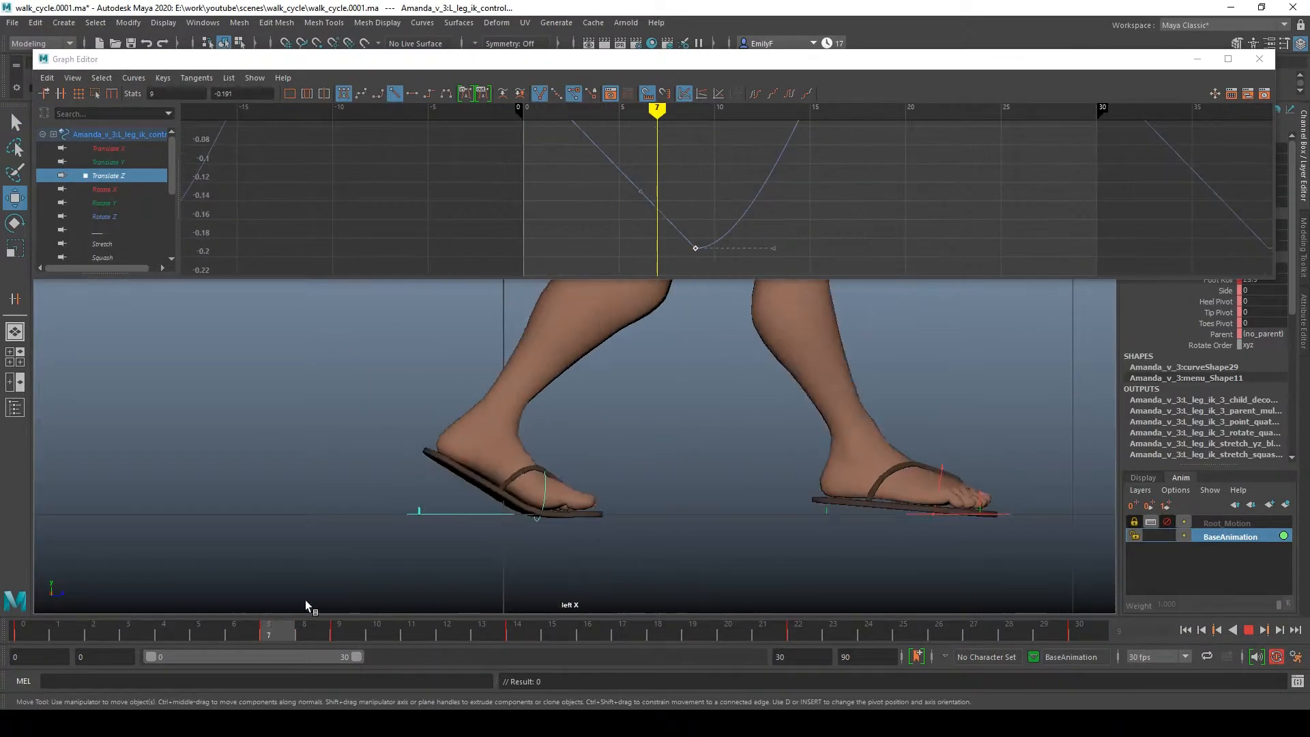
Step: Check the left foot's Rotate X and Translate Y curves and set its frame 9 Translate Z key to -0.197
left_click(105, 189)
key("e")
left_click(108, 161)
key("q")
left_click(109, 176)
key("w")
middle_click_drag(759, 230, 760, 232, "shift")
key("ctrl+z")
right_click_drag(760, 232, 759, 197, "alt+shift")
middle_click_drag(760, 252, 743, 157, "alt")
mouse_move(344, 628)
left_mouse_down()
mouse_move(178, 628)
mouse_move(344, 629)
left_mouse_up()
left_click_drag(585, 457, 616, 459)
scroll(492, 379, "down", 5)
key("q")
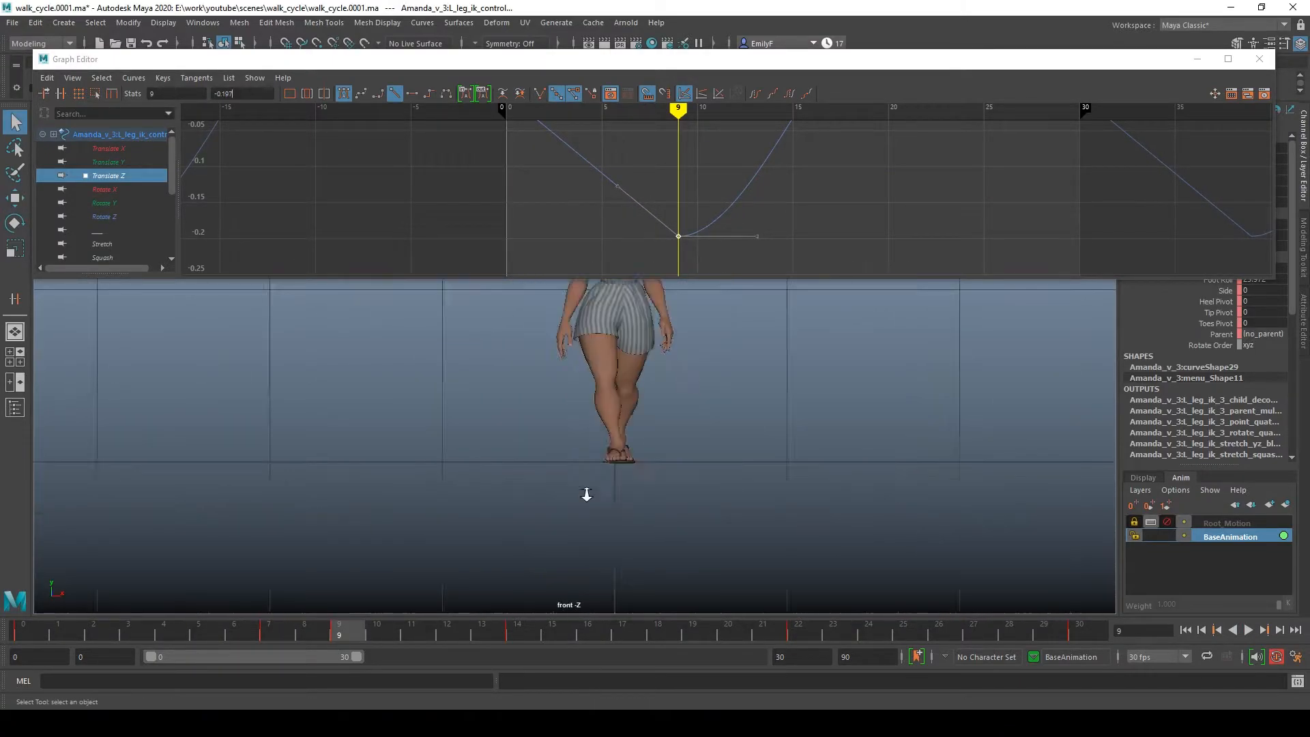
Step: Narrow the Graph Editor to uncover the channel values, and key the right foot's Foot Roll at -18.9 on frame 7
key("f")
left_click_drag(420, 633, 278, 631)
left_click(631, 575)
key("e")
left_click_drag(1275, 279, 1169, 257)
left_click(1217, 280)
middle_click_drag(682, 456, 600, 455)
key("s")
key("q")
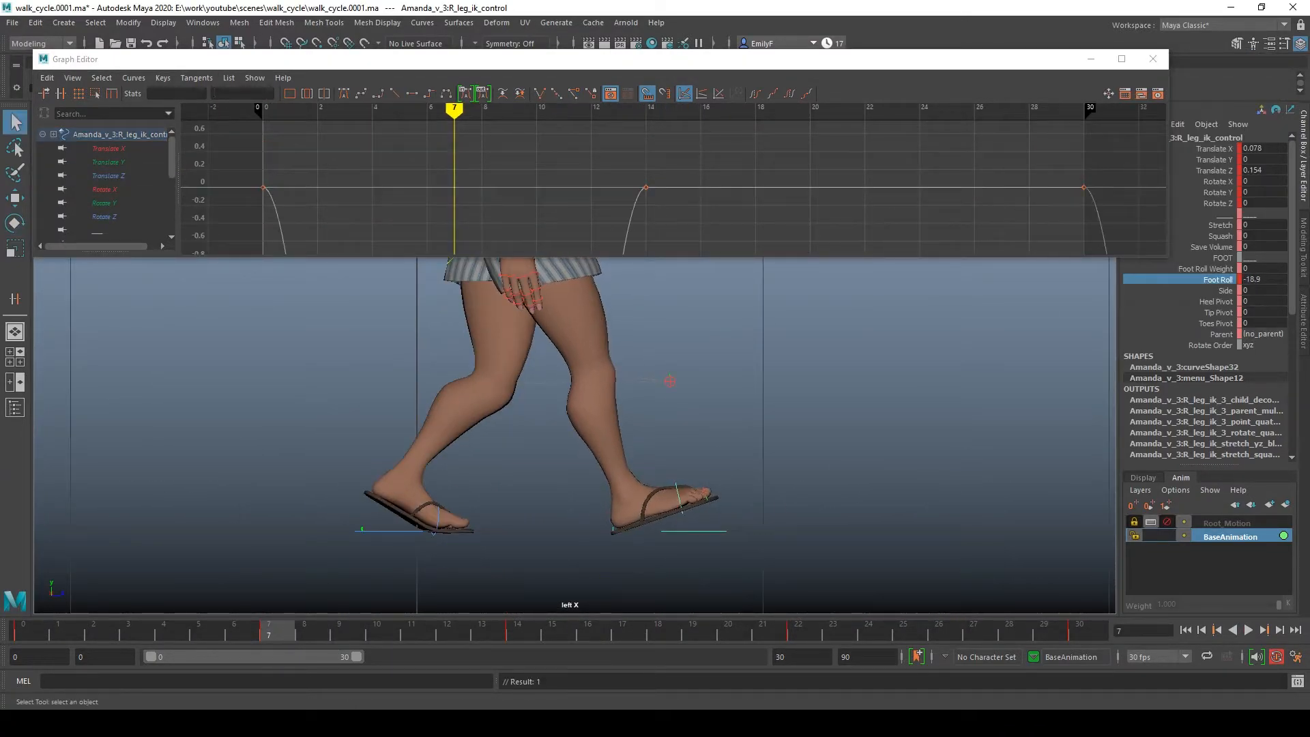
Step: Glance at the other open window and show the right foot from the front in the perspective view
key("alt+Tab")
key("space")
key("alt+Tab")
scroll(694, 513, "up", 1)
left_click(694, 513)
left_click(709, 544)
key("space")
left_click_drag(755, 480, 755, 447)
key("e")
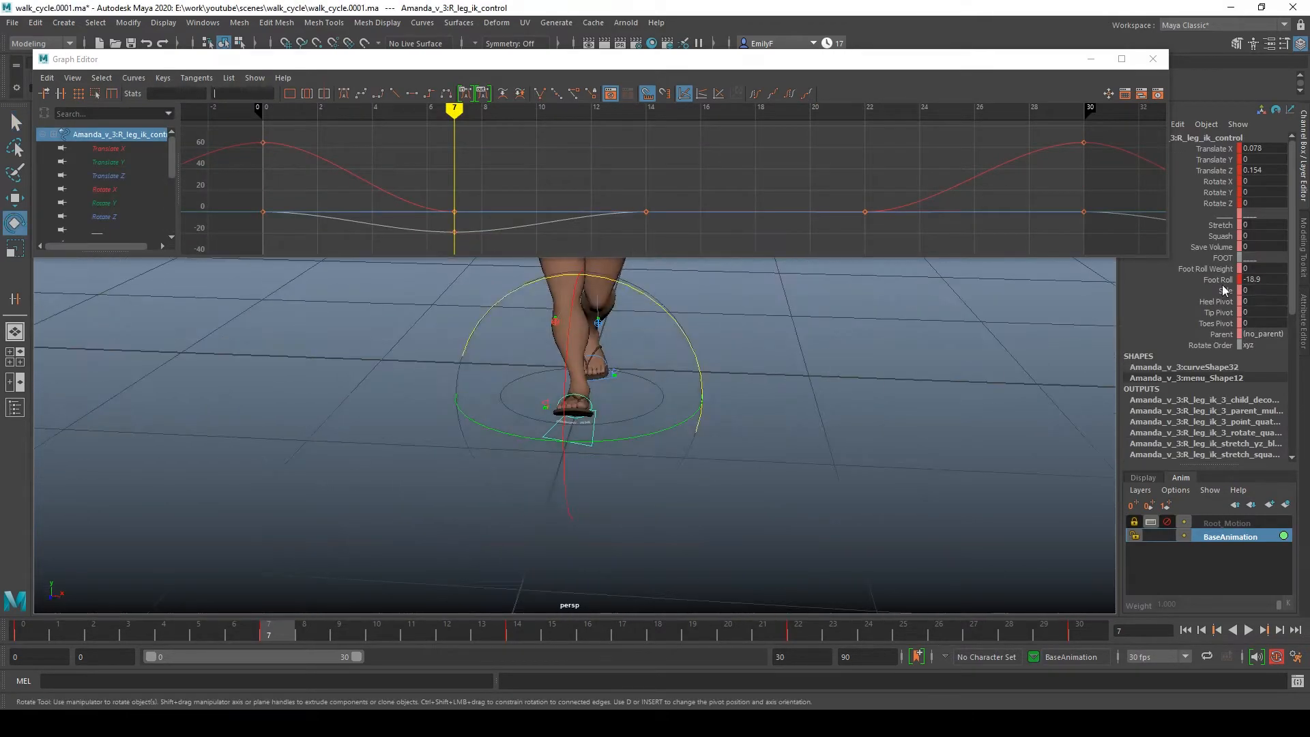
Step: Try tilting the right foot with its Side attribute at frame 7
left_click(1215, 302)
left_click(1206, 269)
left_click(1224, 290)
middle_click_drag(723, 470, 657, 474)
key("ctrl+z")
Step: Reduce the right foot's Foot Roll at frame 7 to about -8 and play the walk to check it
left_click(1218, 280)
left_click(1224, 291)
mouse_move(678, 437)
left_mouse_down("alt")
mouse_move(427, 434)
mouse_move(678, 454)
left_mouse_up("alt")
left_click(641, 469)
left_click(1217, 279)
middle_click_drag(696, 453, 751, 453)
scroll(683, 464, "down", 5)
key("alt+v")
Step: Set the right foot's Foot Roll to 0 and key that attribute
left_click(277, 631)
left_click(1216, 290)
left_click_drag(1260, 280, 1217, 271)
type("0")
right_click(1216, 275)
left_click(1237, 305)
left_click(1218, 279)
Step: Try tilting the right foot sideways at frame 8 with the Side attribute, viewed at an angle
left_click_drag(938, 391, 757, 409, "alt")
left_click(1225, 290)
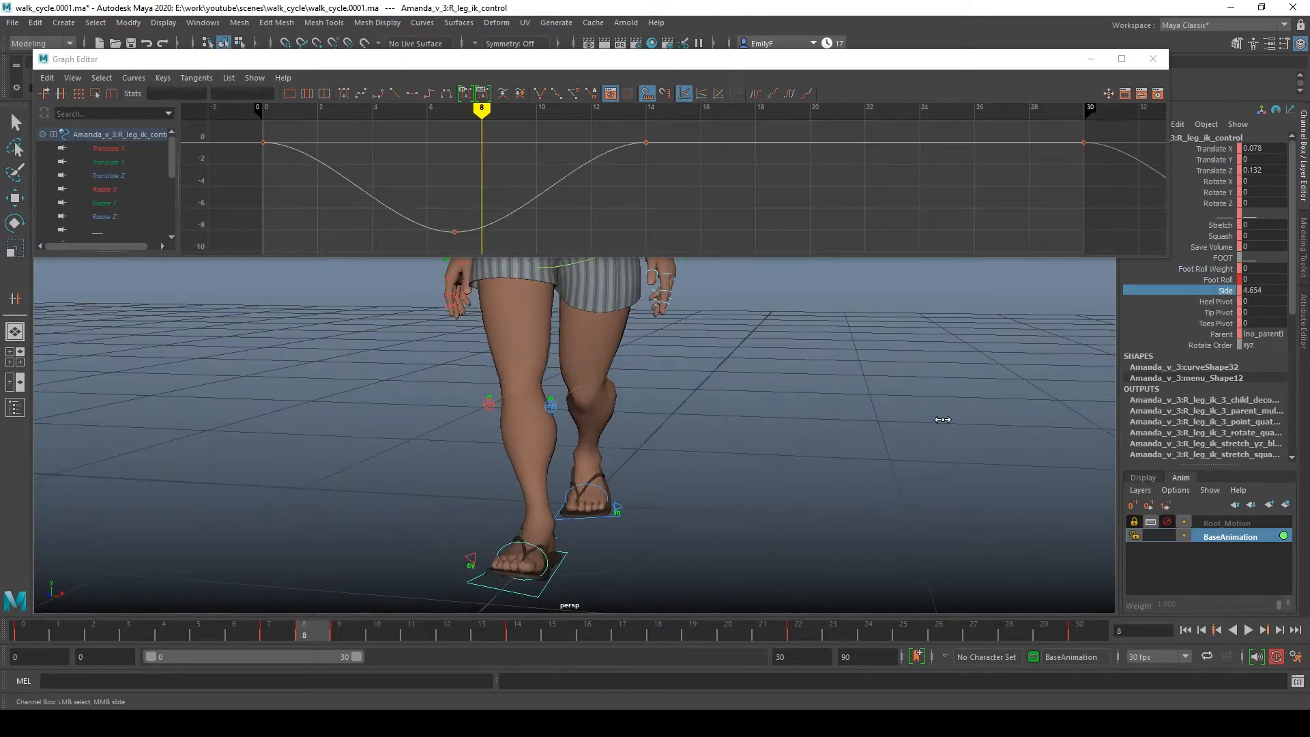
middle_click_drag(811, 412, 923, 418)
key("w")
left_click(104, 203)
key("ctrl+z")
Step: Raise the left foot's Rotate Y key at frame 14 to about 4 and save the scene incrementally as walk_cycle.0002.ma
scroll(710, 188, "down", 5)
key("a")
left_click_drag(304, 633, 903, 634)
left_click(617, 529)
middle_click_drag(647, 232, 647, 186)
left_click_drag(658, 409, 839, 409, "alt")
left_click(447, 631)
key("ctrl+alt+s")
key("alt+v")
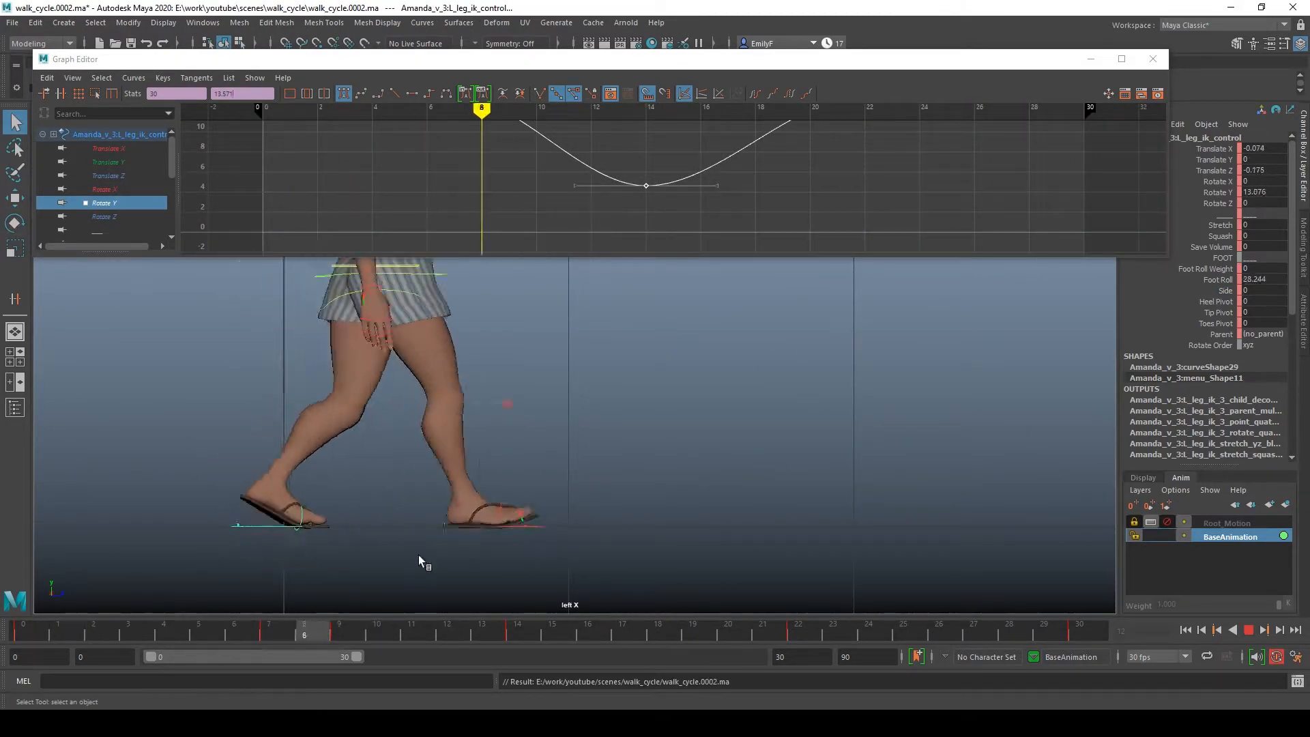
Step: Isolate the body control's Translate Y curve and play the walk from the side to judge the body's timing
key("alt+v")
middle_click_drag(410, 436, 467, 525, "alt")
left_click(506, 377)
key("w")
left_click(108, 164)
scroll(655, 188, "down", 4)
key("alt+v")
key("alt+v")
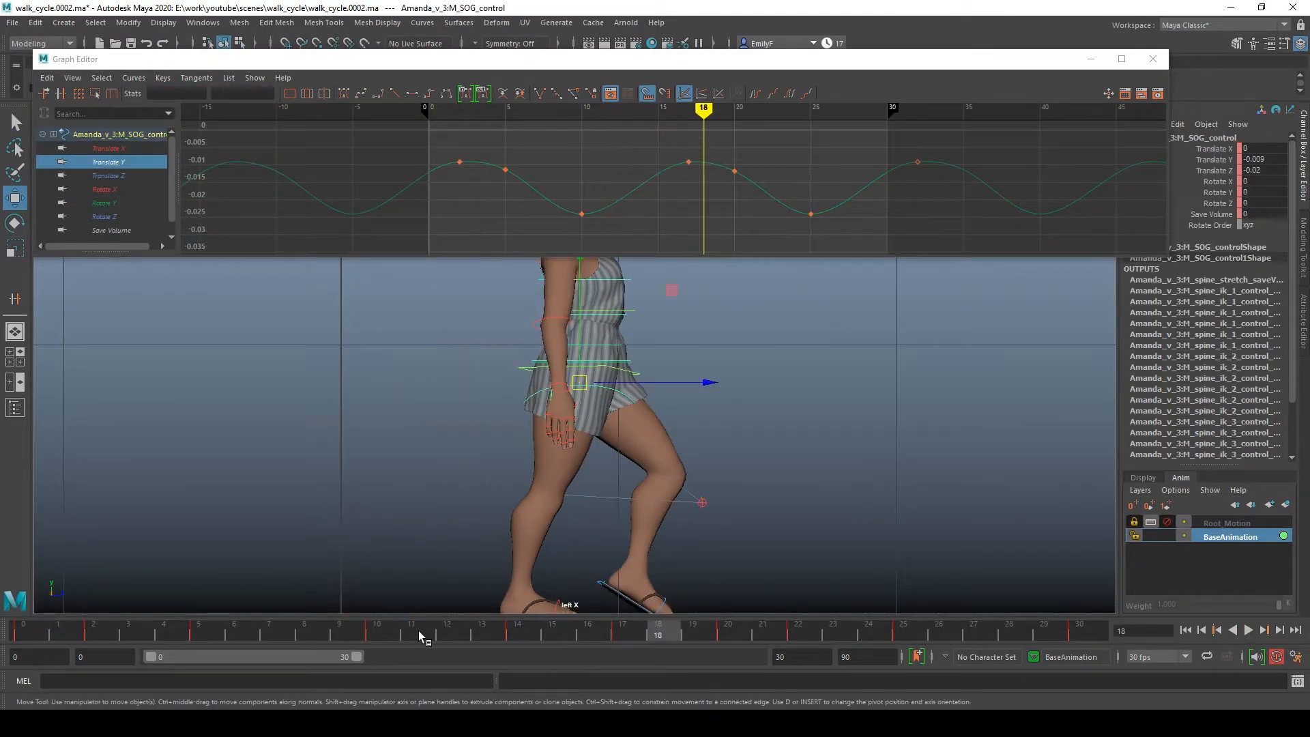
Step: Shift all of the body control's Translate Y keys one frame later and play the walk to compare
scroll(575, 409, "down", 2)
left_click(723, 168)
middle_click_drag(727, 197, 759, 197)
key("q")
key("alt+v")
key("ctrl+z")
key("alt+v")
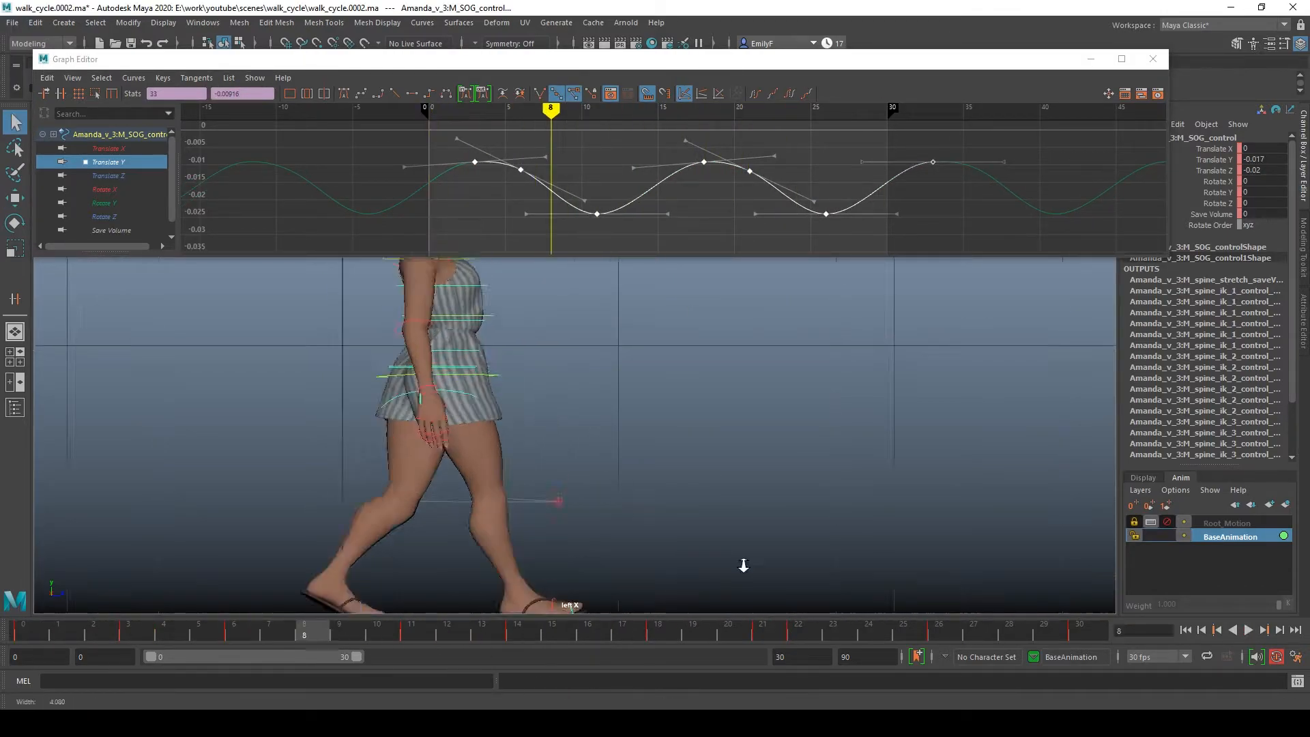
Step: Zero the toe control's rotations at frame 9 and play the walk from the side
middle_click_drag(444, 582, 444, 440, "alt")
left_click(624, 413)
left_click_drag(310, 631, 346, 630)
left_click_drag(1269, 182, 1269, 203)
type("0")
key("Return")
left_click_drag(334, 631, 8, 615)
key("alt+v")
middle_click_drag(523, 369, 505, 472, "alt")
key("alt+v")
left_click_drag(840, 635, 777, 638)
Step: Raise the foot's Foot Roll at frame 9, set it to 0 at frame 0, and play the walk
left_click(672, 537)
key("w")
left_click_drag(205, 628, 345, 631)
left_click(1218, 280)
middle_click_drag(643, 408, 736, 410)
scroll(575, 409, "down", 3)
left_click_drag(161, 636, 31, 616)
left_click(1262, 279)
type("0")
key("alt+v")
Step: Slightly lower the body control's Translate Y keys at frames 3, 6, 18 and 21 and play the walk
left_click(410, 409)
left_click(504, 376)
left_click(108, 161)
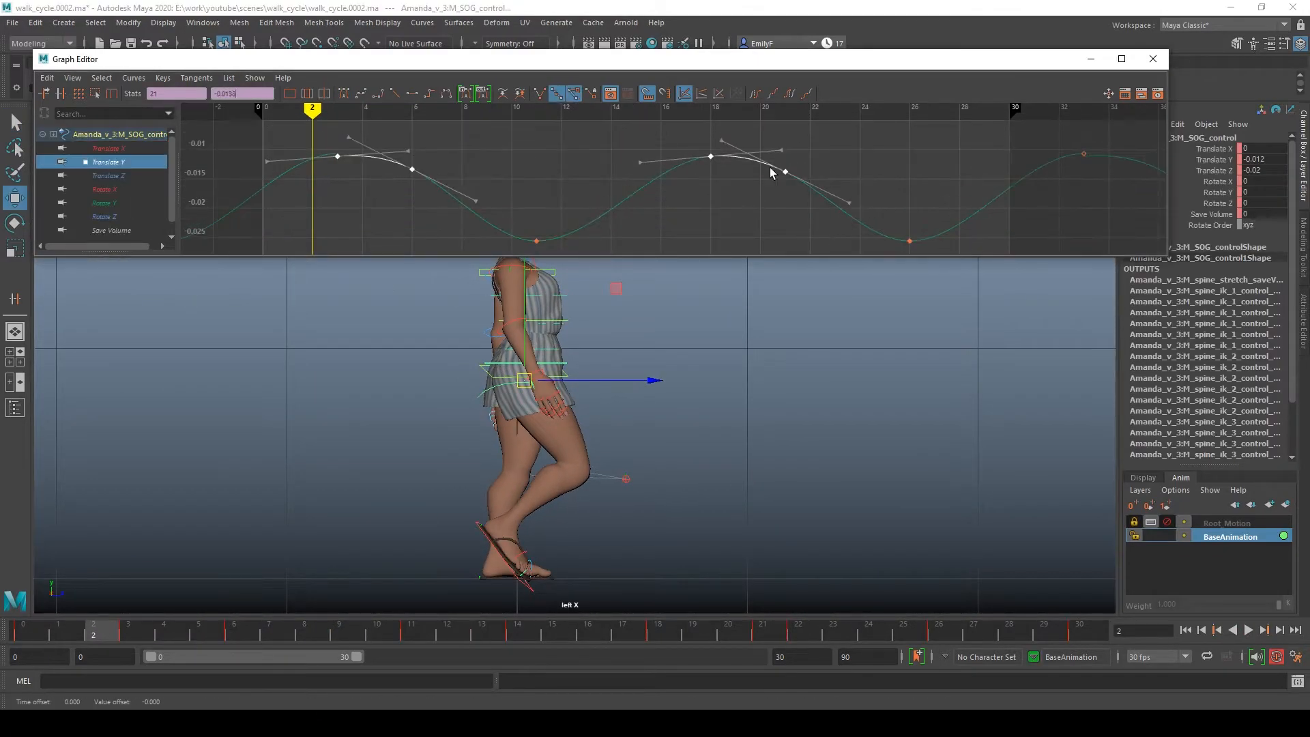
key("alt+v")
Step: Adjust the left foot's Foot Roll around frame 6 and set it to 10 at frame 5
left_click_drag(125, 631, 242, 632)
left_click(492, 578)
left_click(1218, 280)
left_click(1206, 268)
middle_click_drag(839, 411, 947, 386)
left_click(1217, 280)
left_click(1219, 226)
left_click_drag(234, 631, 201, 631)
left_click(1218, 280)
type("10")
Step: Set the right foot's Rotate X key to 0 and play the walk
left_click(619, 577)
key("alt+v")
left_click_drag(316, 625, 242, 631)
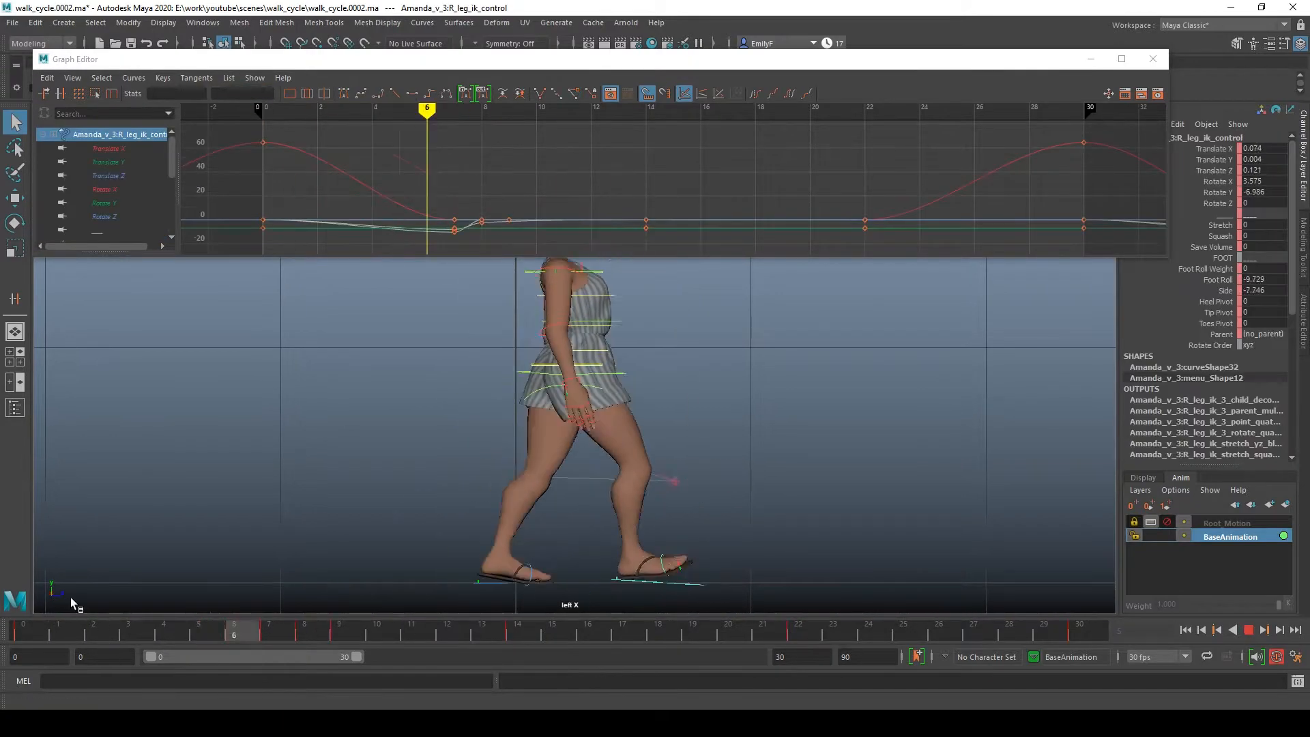
left_click(105, 189)
left_click(229, 93)
type("0")
key("Return")
key("alt+v")
key("alt+v")
Step: Isolate the right foot's Translate Z curve and review its movement between frames 6 and 9
key("w")
scroll(108, 176, "up", 5)
left_click(108, 175)
left_click_drag(339, 631, 238, 631)
key("alt+v")
key("alt+v")
Step: Shape the right foot's Foot Roll curve with keys of 0 at frame 4 and about -7.5 at frame 6
left_click(1218, 280)
left_click(1225, 290)
left_click(1218, 280)
key("w")
middle_click_drag(682, 525, 645, 487, "alt")
key("q")
key("alt+v")
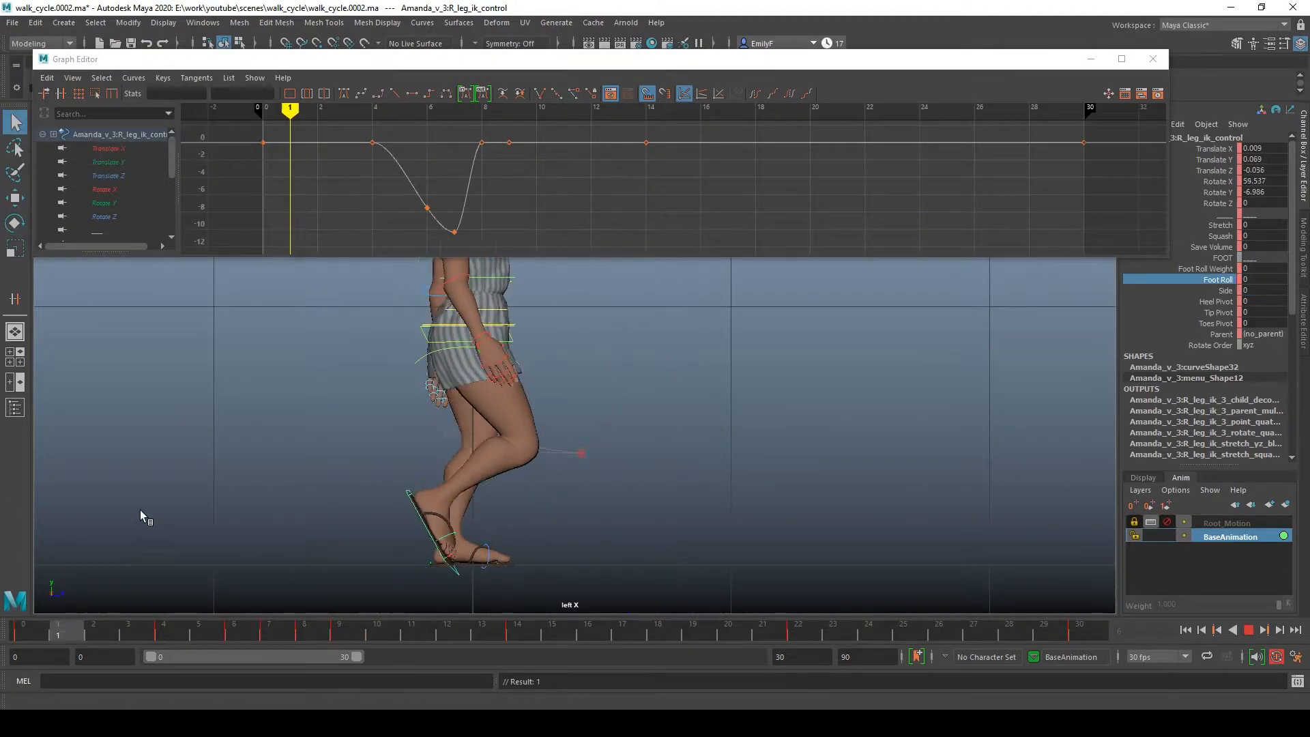
Step: Scrub through the first four frames to check how the right foot swings forward
left_click(128, 630)
key("alt+Tab")
left_click_drag(766, 499, 762, 500)
left_click_drag(880, 137, 916, 135)
left_click_drag(68, 629, 176, 617)
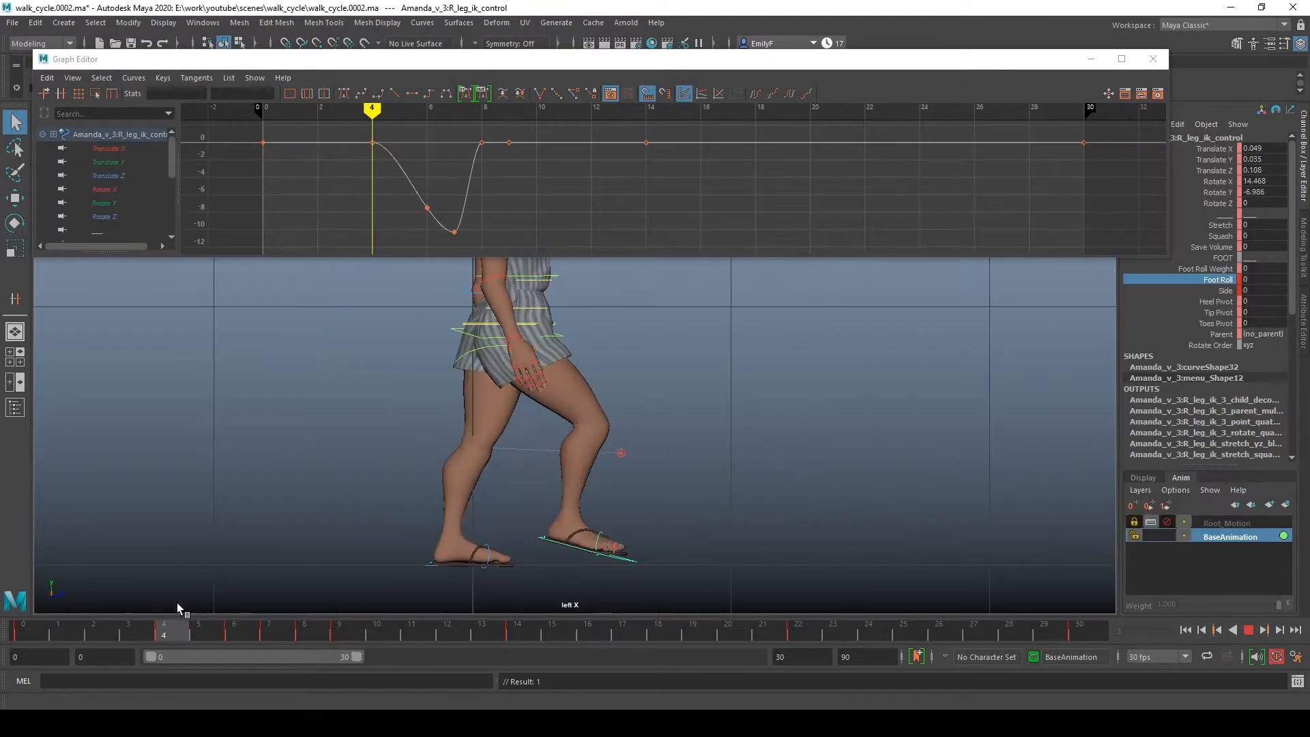
Step: Rotate the right foot nearly flat at frame 3 and shift it slightly forward
left_click(133, 629)
key("e")
left_click_drag(629, 546, 635, 502)
key("w")
left_click_drag(525, 423, 536, 442)
key("period")
key("comma")
left_click_drag(651, 532, 671, 533)
Step: Fine-tune the right foot's position around frame 3
key("space")
key("space")
left_click_drag(751, 489, 748, 488)
mouse_move(131, 629)
left_mouse_down()
mouse_move(166, 628)
mouse_move(153, 637)
left_mouse_up()
key("space")
key("space")
left_click_drag(551, 406, 554, 408)
Step: Isolate the lower spine control's Rotate Y curve and review the walk's opening frames
left_click(539, 336)
left_click(104, 203)
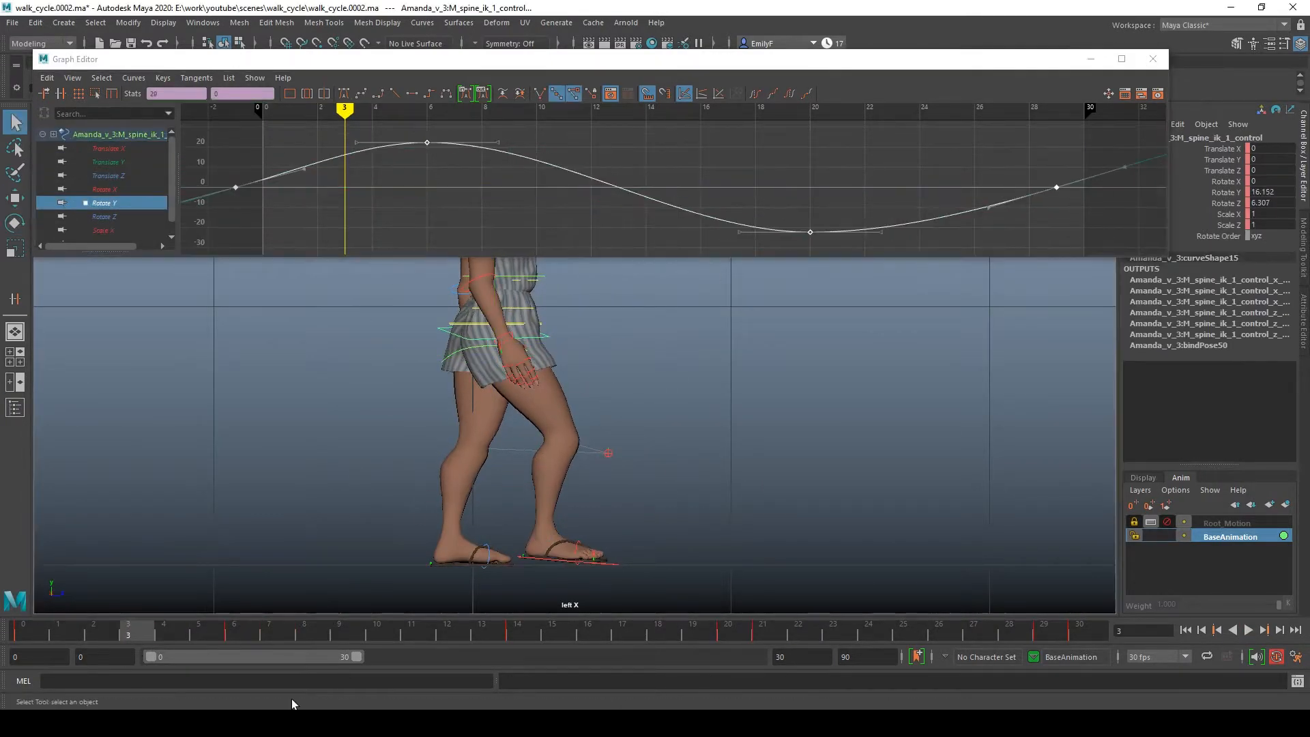
key("q")
key("alt+v")
left_click(32, 629)
key("alt+Tab")
left_click_drag(1275, 229, 864, 154)
left_click_drag(31, 630, 94, 638)
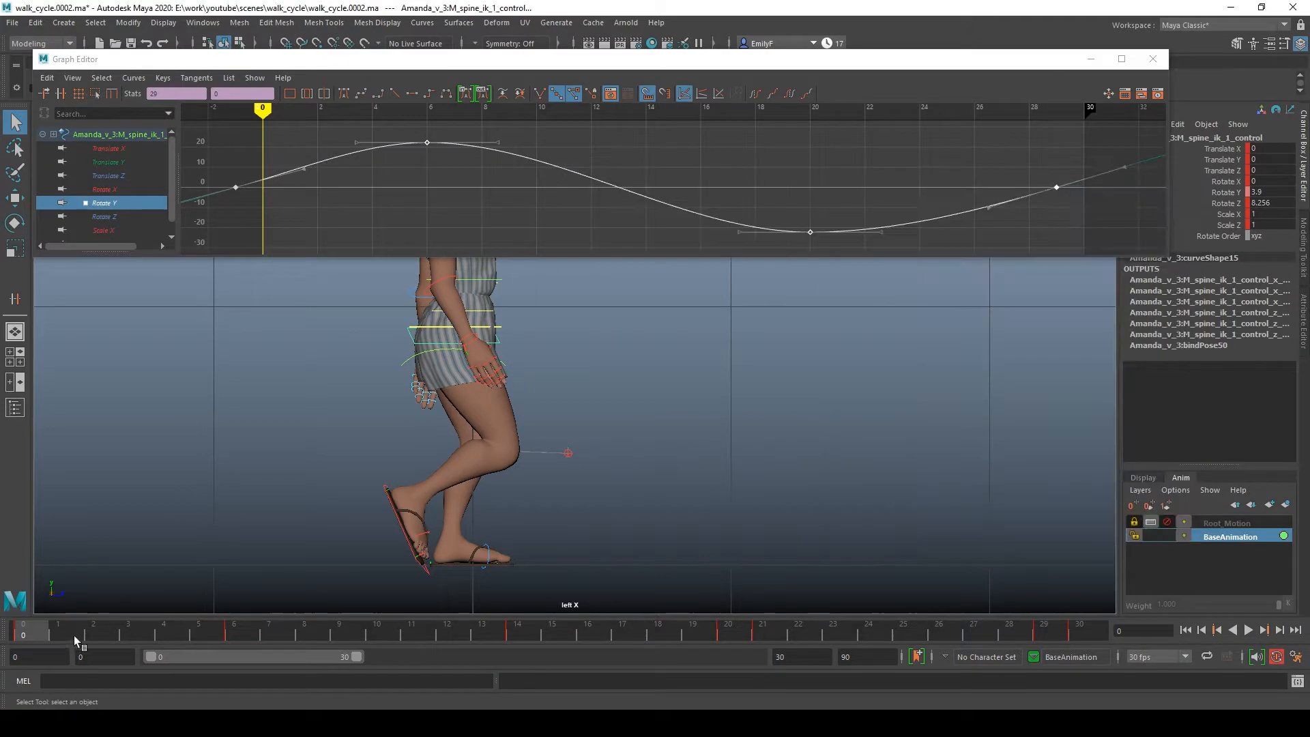
Step: Reposition the right foot at frames 2 and 3 to smooth its swing path
left_click(539, 550)
key("w")
left_click_drag(498, 390, 508, 388)
key("q")
left_click_drag(103, 631, 244, 629)
left_click(137, 631)
key("w")
left_click_drag(644, 472, 644, 476)
Step: Playblast the walk cycle as walk_cycle.mov and watch it in VLC media player
key("alt+v")
left_click(32, 629)
right_click(144, 631)
left_click(175, 626)
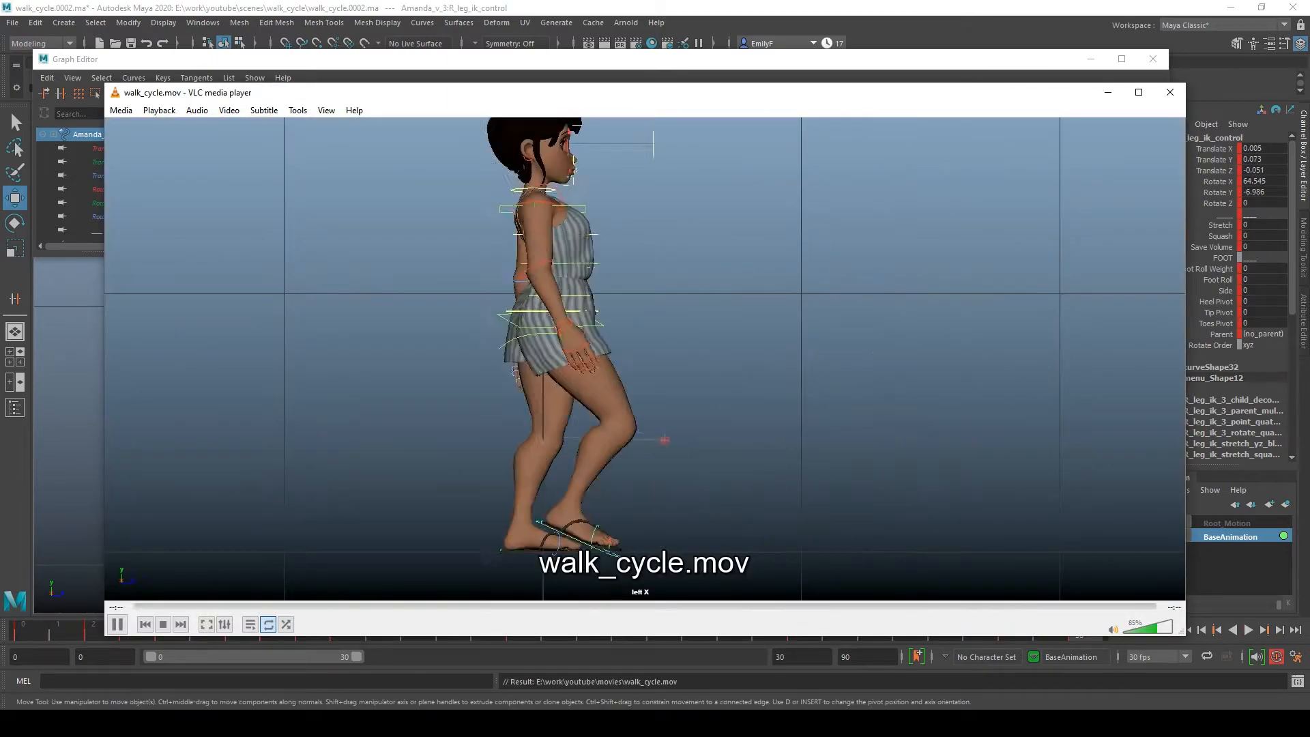
left_click(1169, 92)
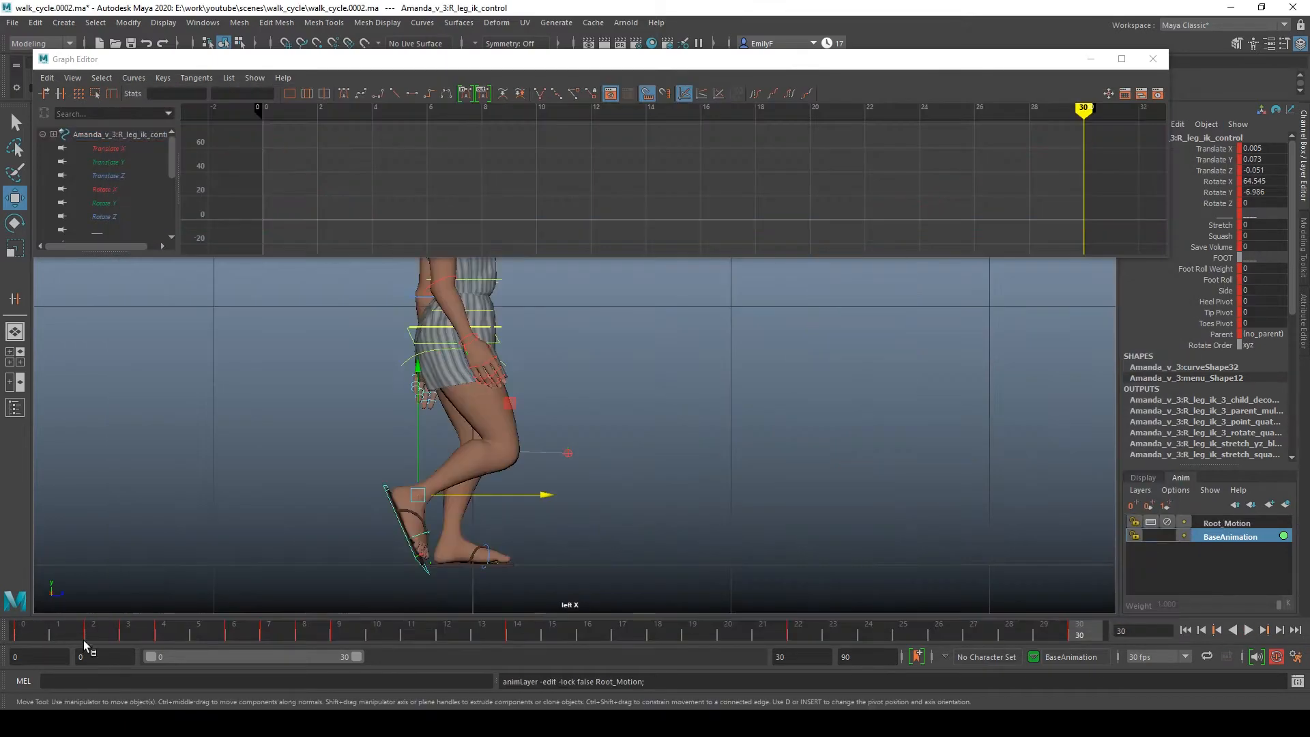
Step: Playblast the walk again, close the preview and play the cycle in the viewport
key("q")
right_click(83, 637)
left_click(1170, 92)
key("alt+v")
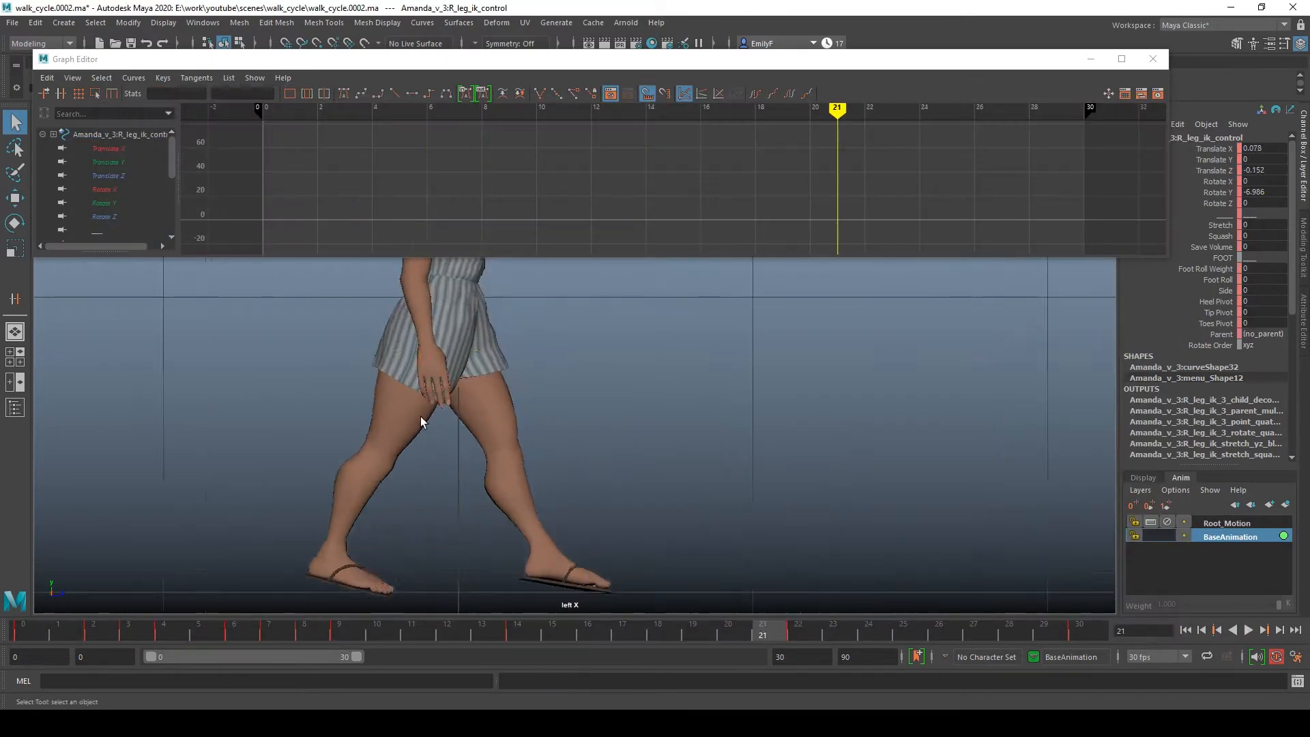
Step: Isolate the rear foot's Translate Z curve near frame 9 and select its rearmost key
left_click(341, 506)
key("w")
left_click_drag(295, 624, 348, 628)
left_click(108, 175)
left_click_drag(477, 198, 536, 249)
left_click(363, 628)
Step: Set the right foot's rearmost Translate Z key to -0.197 and play the walk
left_click(624, 506)
left_click(771, 629)
left_click(109, 175)
left_click_drag(512, 173, 593, 235)
left_click(242, 94)
type("-0.197q")
key("alt+v")
key("alt+v")
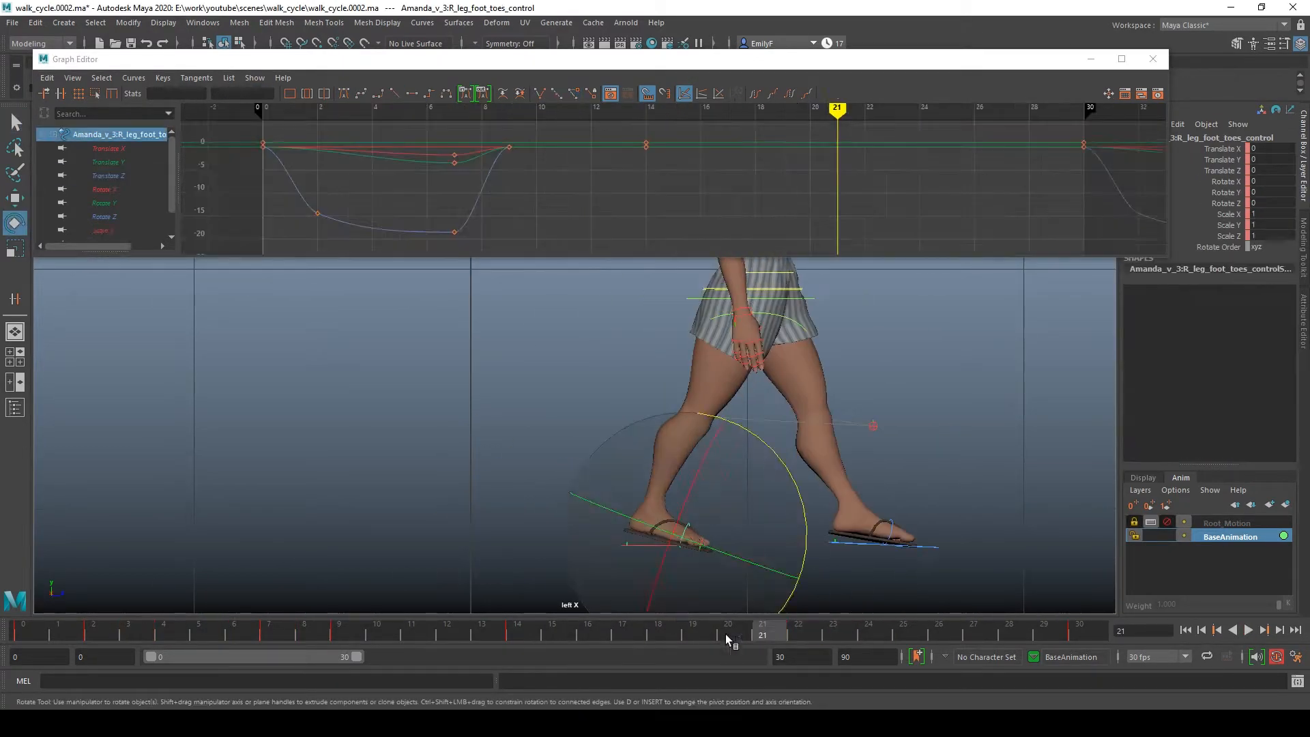
Step: Raise the right foot's Foot Roll to about 11 at frame 20 and set it to 0 at frame 19
left_click(728, 629)
left_click(1220, 224)
left_click(1218, 279)
left_click_drag(728, 631, 690, 634)
left_click(1262, 279)
type("0")
key("Return")
key("alt+v")
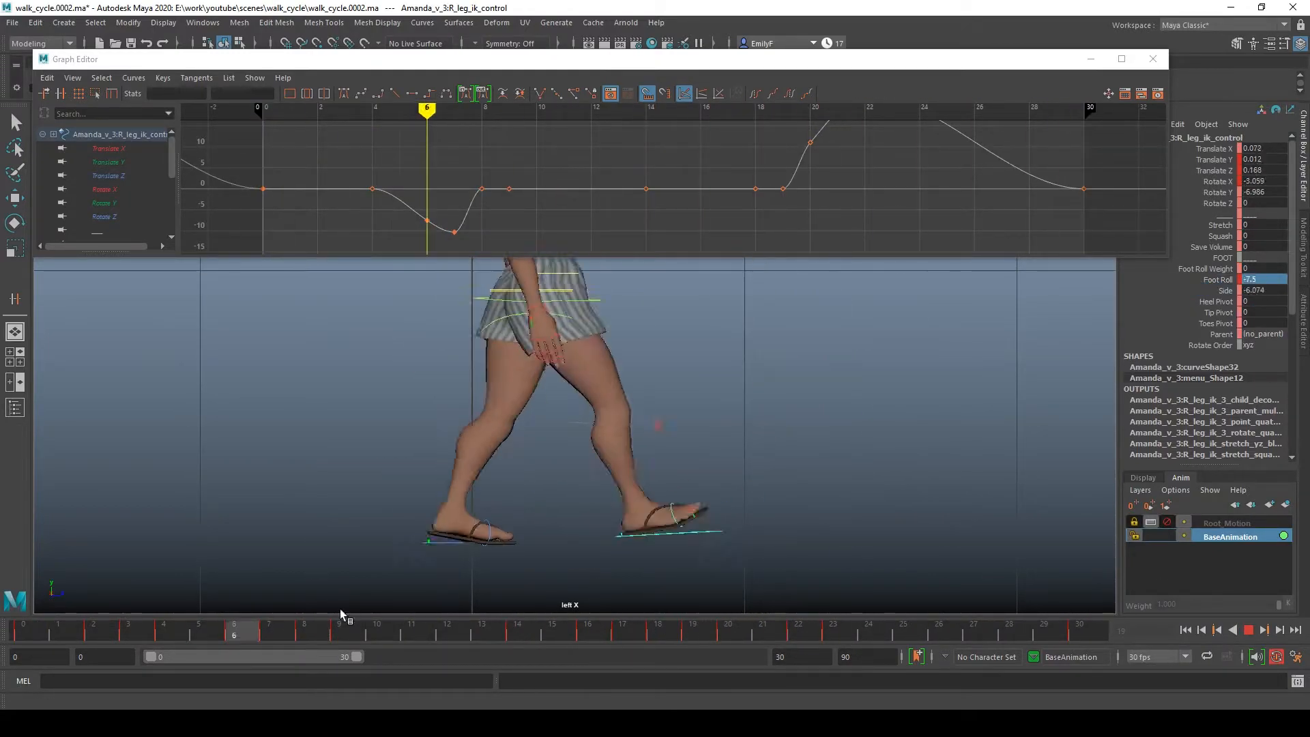
Step: Isolate the right foot's Translate Z keys at frames 0 and 30, inspect its Rotate X curve, and play the walk
key("alt+v")
left_click(1085, 631)
left_click(108, 176)
key("f")
scroll(614, 184, "down", 4)
left_click_drag(845, 164, 890, 218)
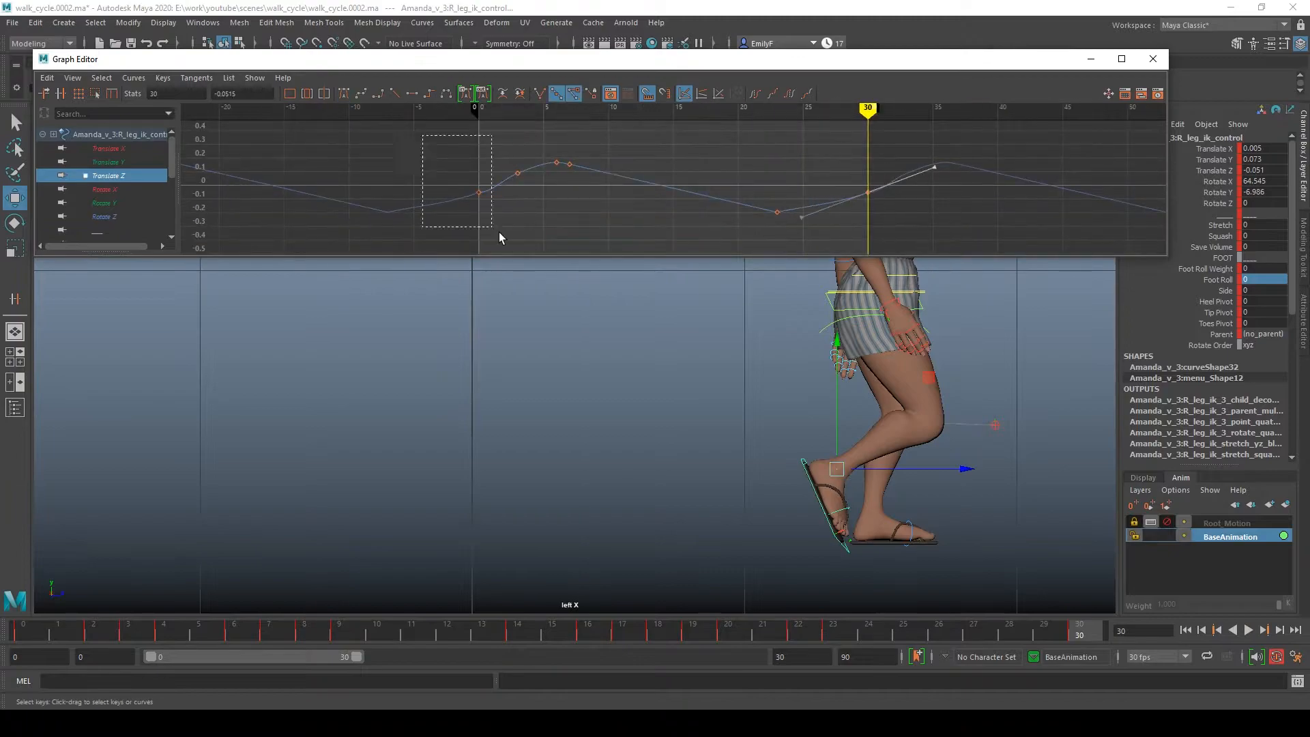
left_click(104, 189)
key("f")
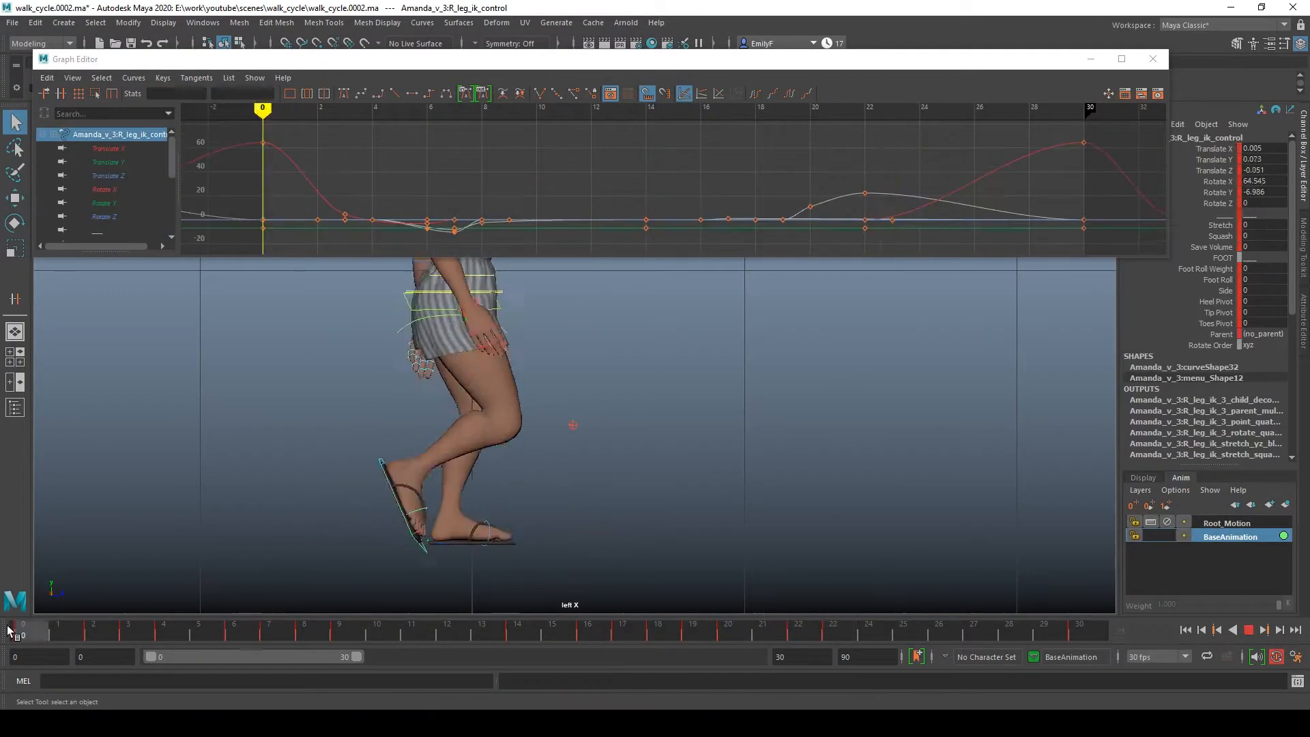
key("alt+v")
Step: At frame 24, move the right foot slightly backward and raise its Foot Roll to about 31
left_click(1166, 522)
key("w")
left_click_drag(814, 516, 810, 516)
left_click(1218, 280)
middle_click_drag(791, 415, 820, 414)
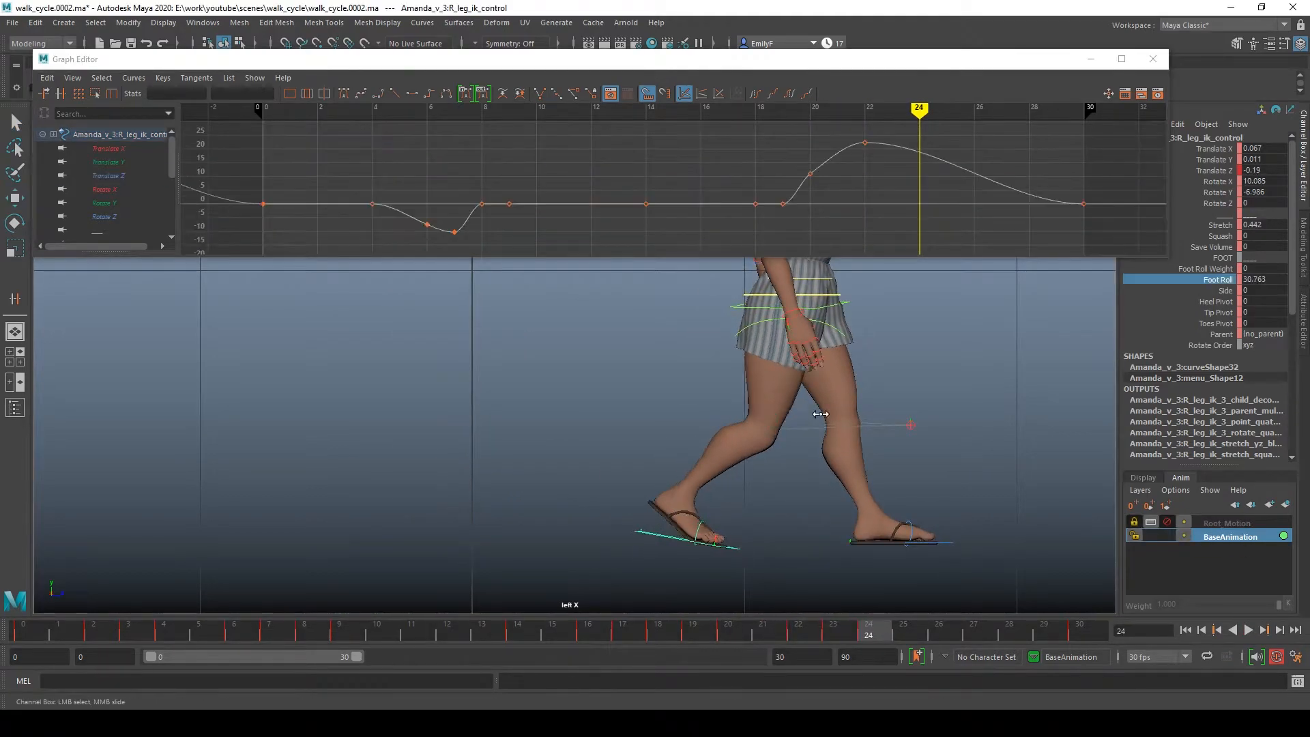
Step: Move the right foot backward at frame 25, give its Translate Z keys linear tangents, and play the walk
left_click_drag(104, 189, 104, 216)
left_click_drag(775, 635, 909, 632)
key("w")
mouse_move(814, 517)
left_mouse_down()
mouse_move(772, 516)
mouse_move(798, 516)
left_mouse_up()
left_click(108, 176)
left_click(395, 93)
key("alt+v")
key("alt+v")
Step: Raise the right foot's Foot Roll to about 56 at frame 25, undoing a stray pivot attribute change
key("alt+period")
left_click(1218, 280)
middle_click_drag(893, 409, 974, 409)
left_click(1218, 312)
key("ctrl+z")
left_click(1218, 280)
left_click(1261, 262)
left_click(1217, 280)
key("w")
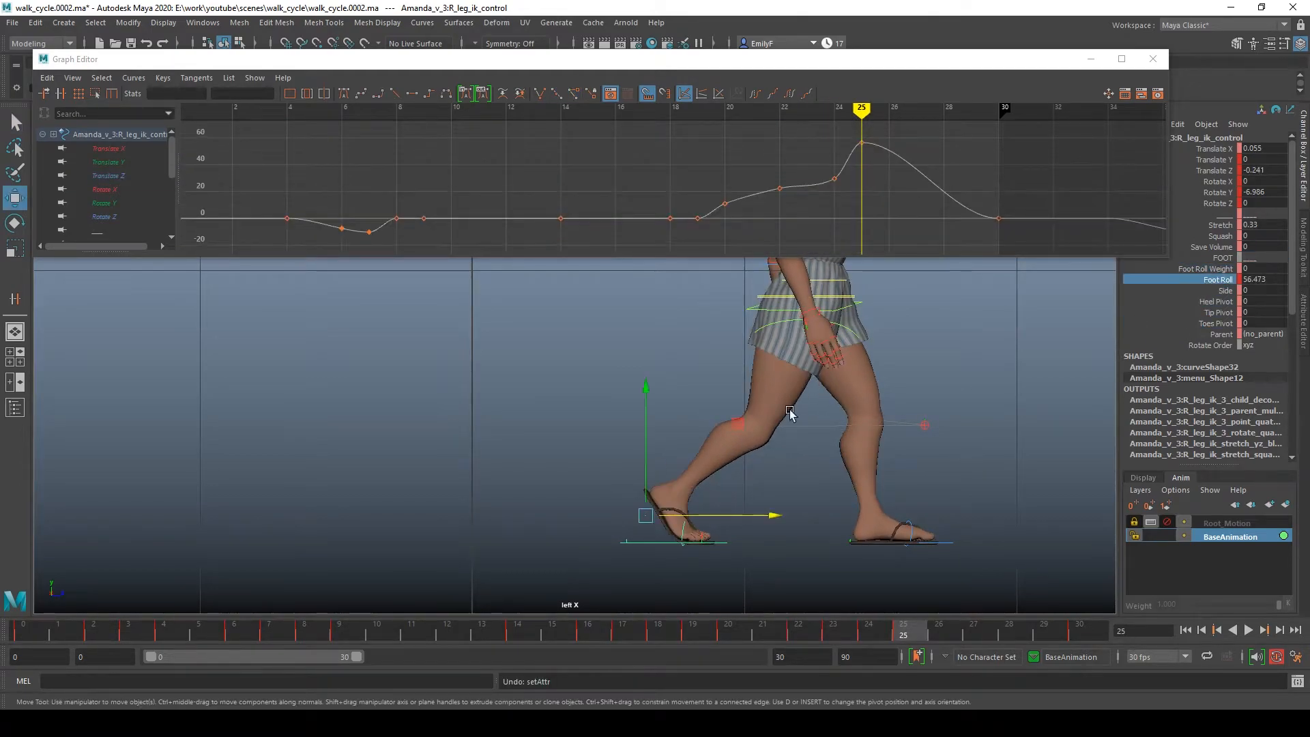
Step: Raise the right foot's Foot Roll slightly at frame 25 and play the walk
middle_click_drag(775, 430, 795, 430)
middle_click_drag(795, 409, 741, 454, "alt")
key("alt+v")
key("alt+v")
Step: Shift the center-of-gravity control's Translate Y keys two frames later and play the walk
left_click(799, 369)
key("w")
left_click(108, 162)
key("alt+v")
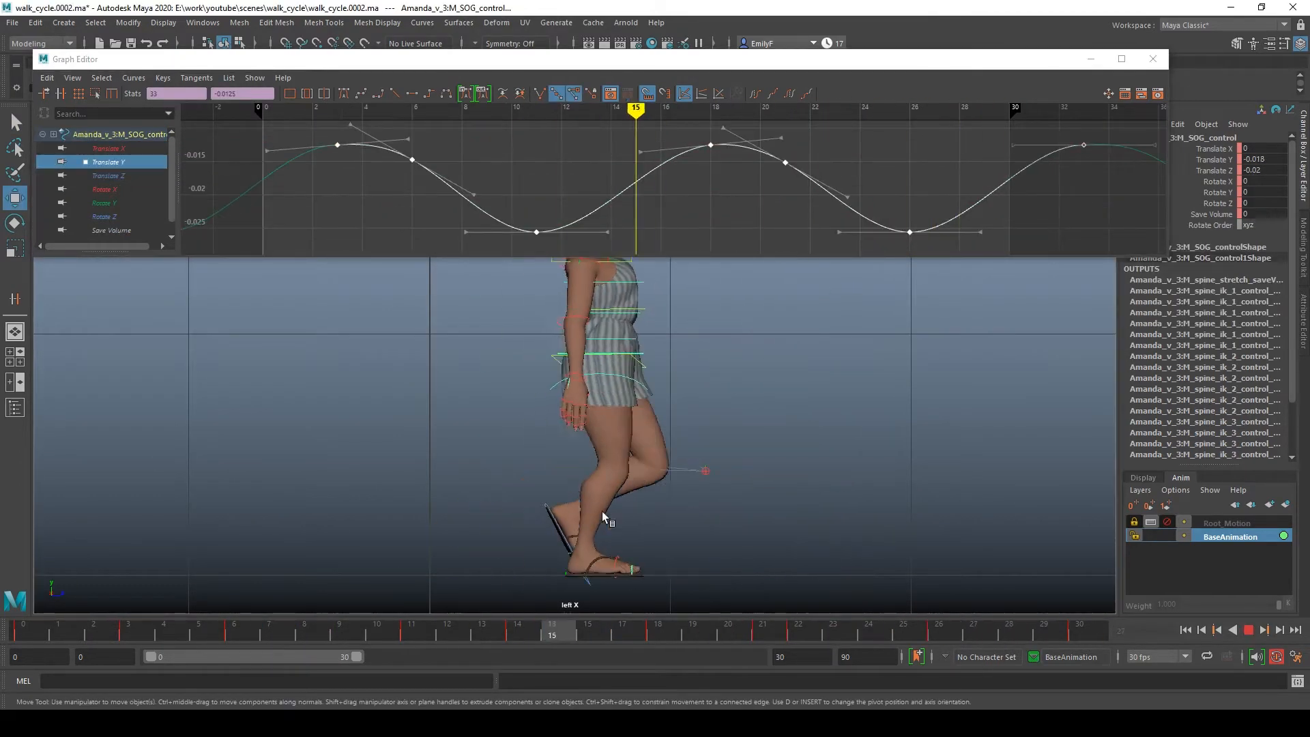
middle_click_drag(572, 198, 621, 197, "shift")
key("q")
key("alt+v")
key("alt+v")
Step: Lower the center-of-gravity control's Translate Y keys by about 0.002 and play the walk
key("w")
middle_click_drag(721, 232, 722, 237, "shift")
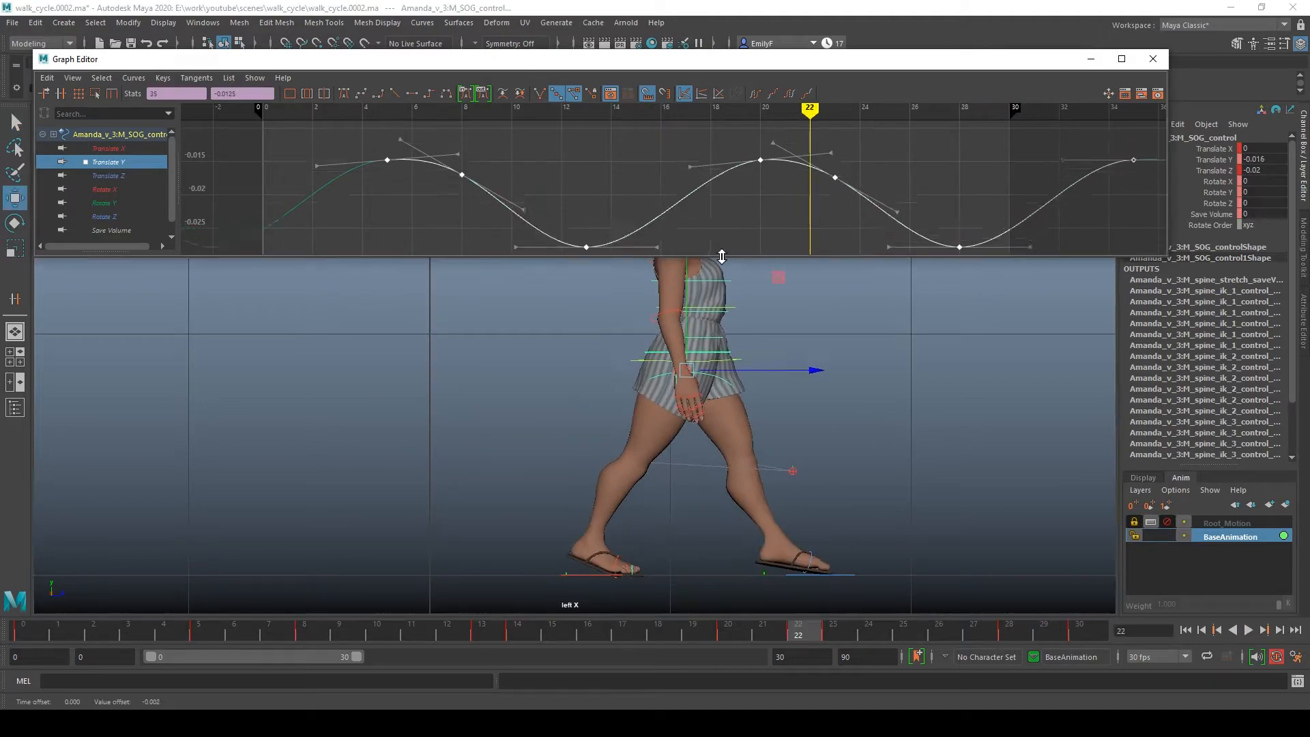
key("q")
key("alt+v")
Step: Unlock and unmute the Root_Motion layer, and open the options for the time range
left_click(1134, 521)
left_click(1167, 521)
right_click(588, 632)
left_click(651, 625)
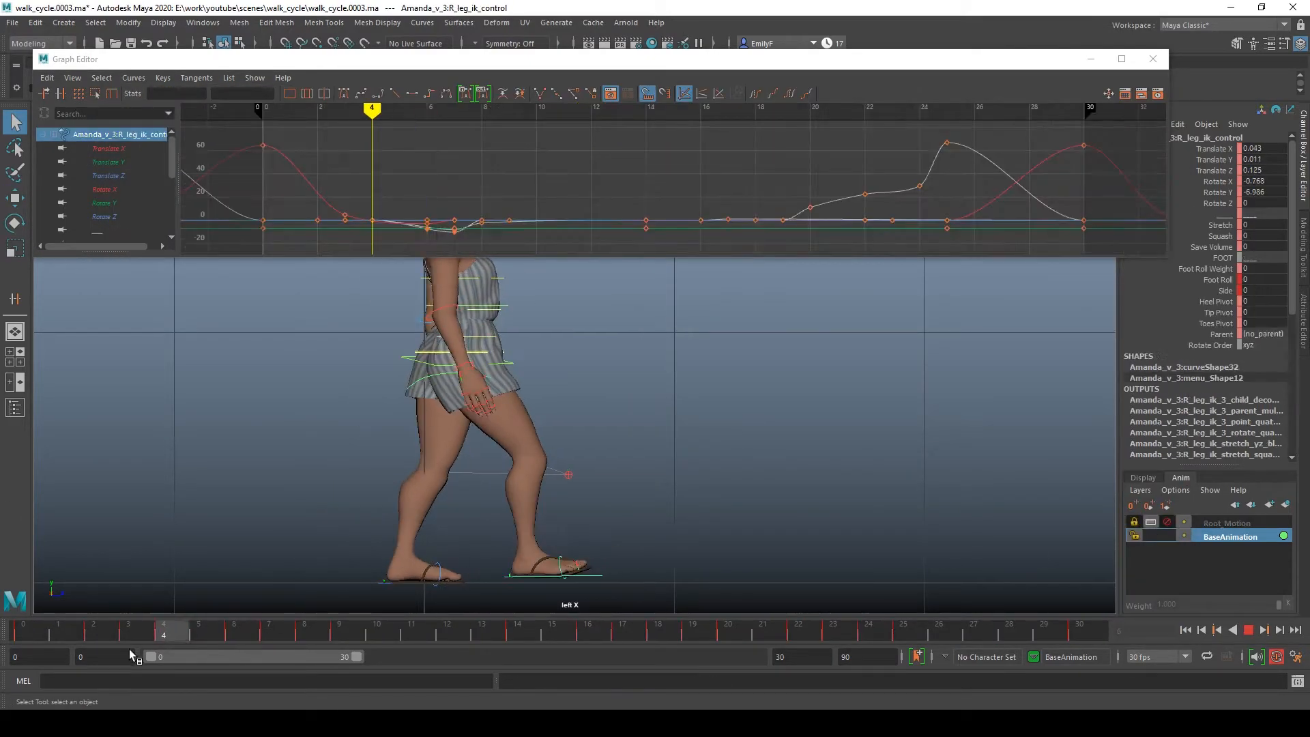
Step: Scrub the walk, lower the right foot's Foot Roll at frame 20 to smooth the heel lift, and play it
left_click_drag(128, 649, 730, 631)
scroll(652, 529, "up", 3)
scroll(652, 529, "down", 2)
left_click(607, 359)
key("w")
left_click(695, 592)
left_click(1217, 279)
left_click(1220, 225)
left_click(1217, 280)
middle_click_drag(917, 455, 892, 455)
key("alt+v")
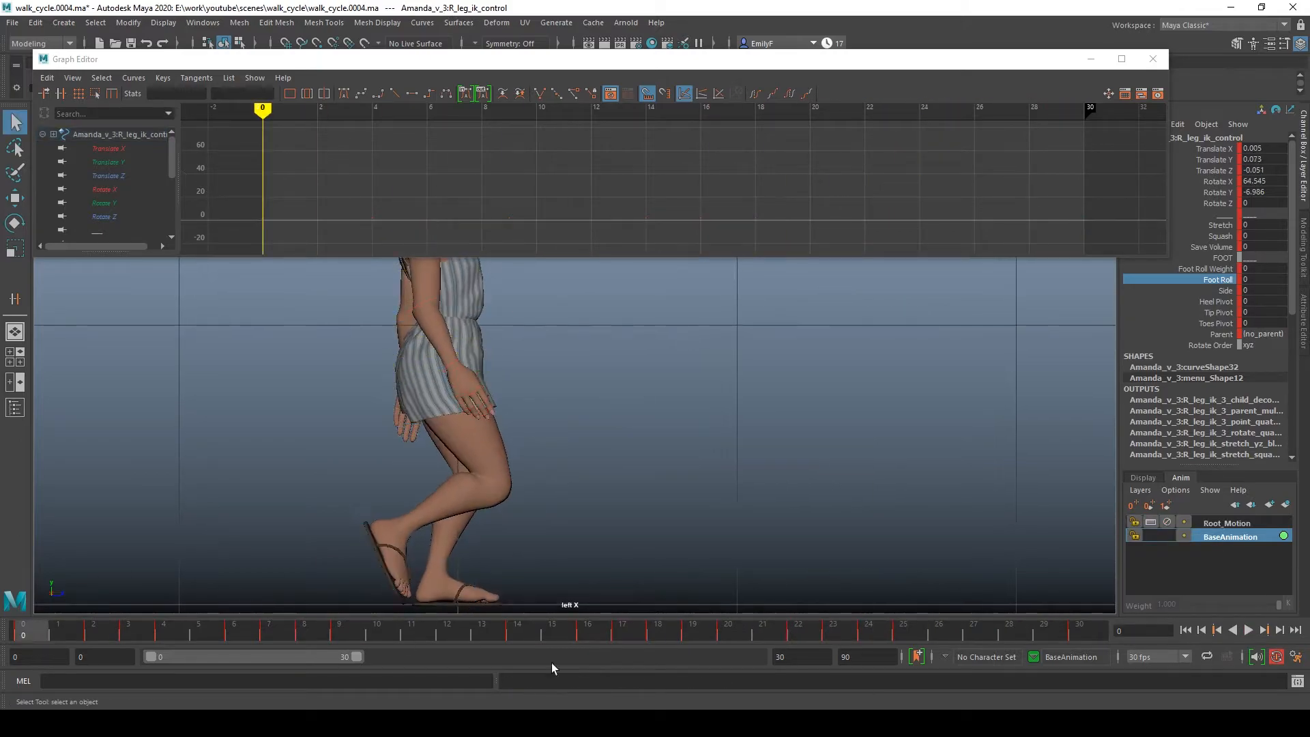
Step: At frame 10, lift the left foot, move it slightly backward and raise its Rotate X to about 13, checking the neighbouring keys
right_click(566, 632)
left_click(894, 435)
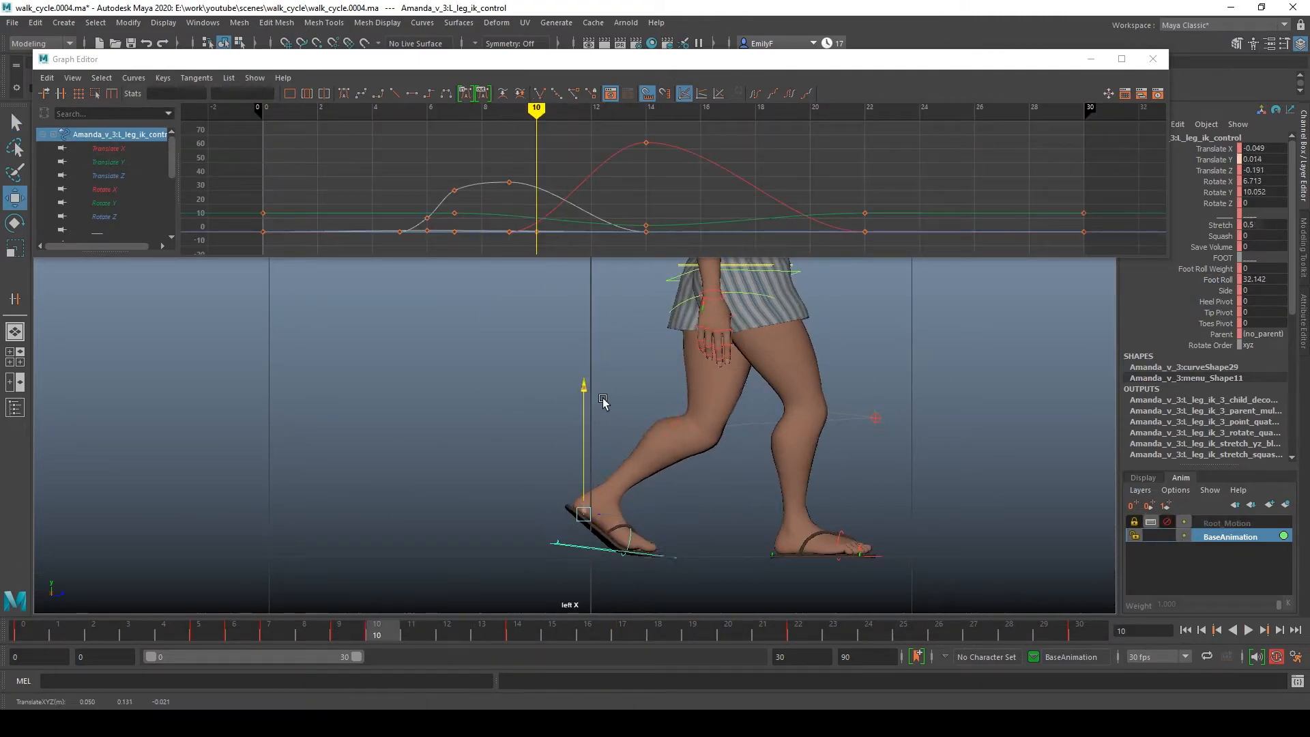
middle_click_drag(778, 353, 853, 477)
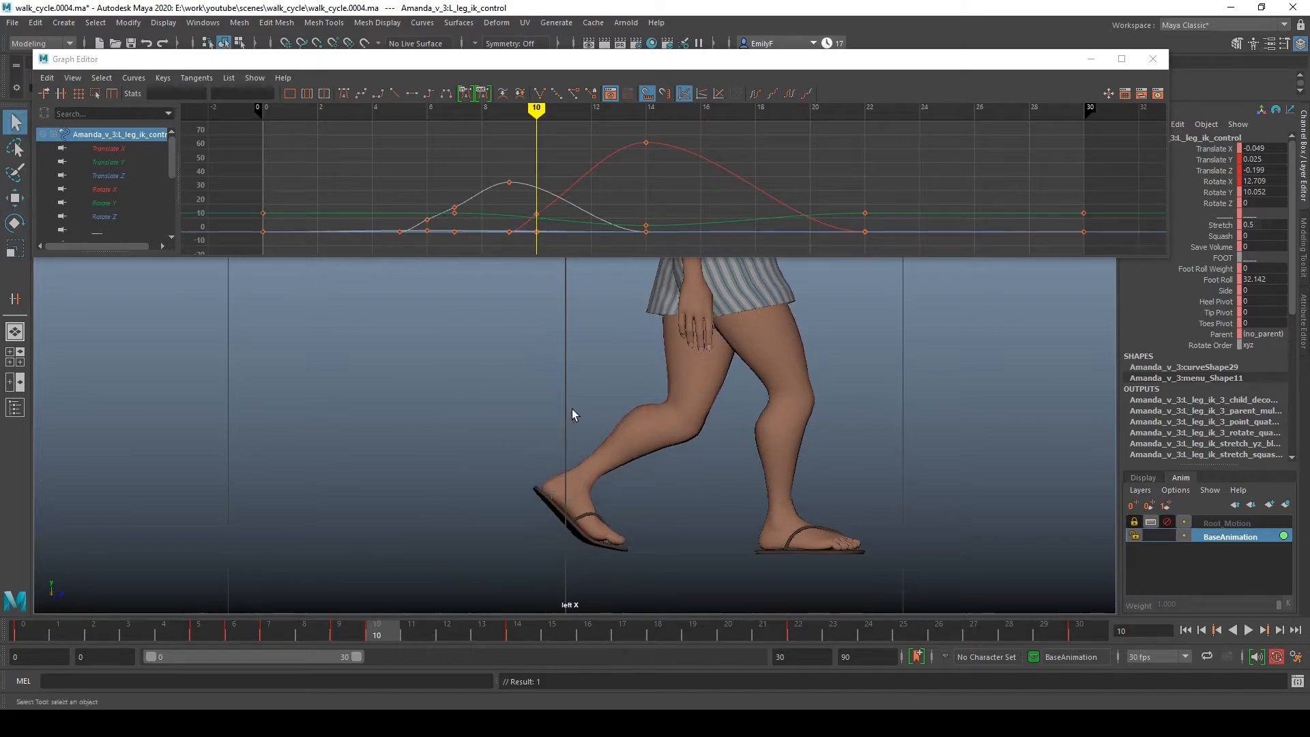
key("alt+comma")
key("w")
key("alt+period")
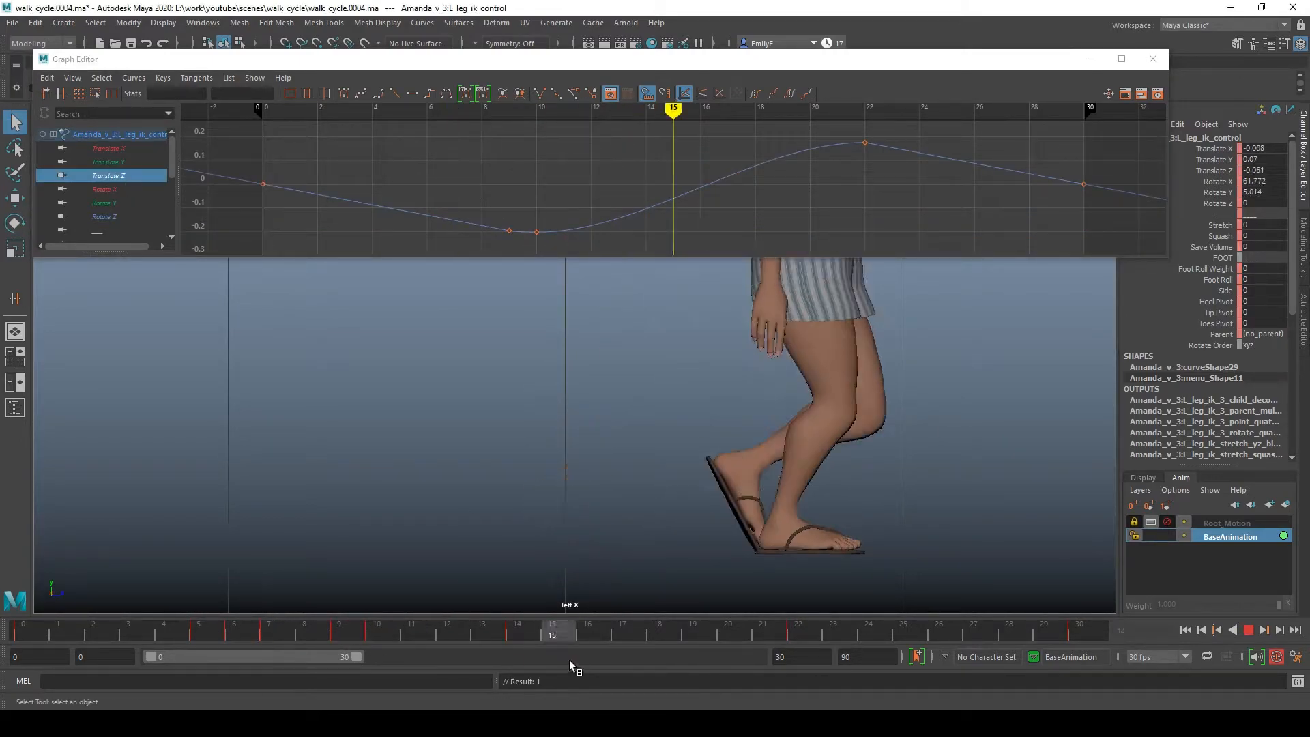
Step: Reshape the left foot's Foot Roll curve to about 37 at frame 10 and 24 at frame 11, and play the walk
left_click(390, 636)
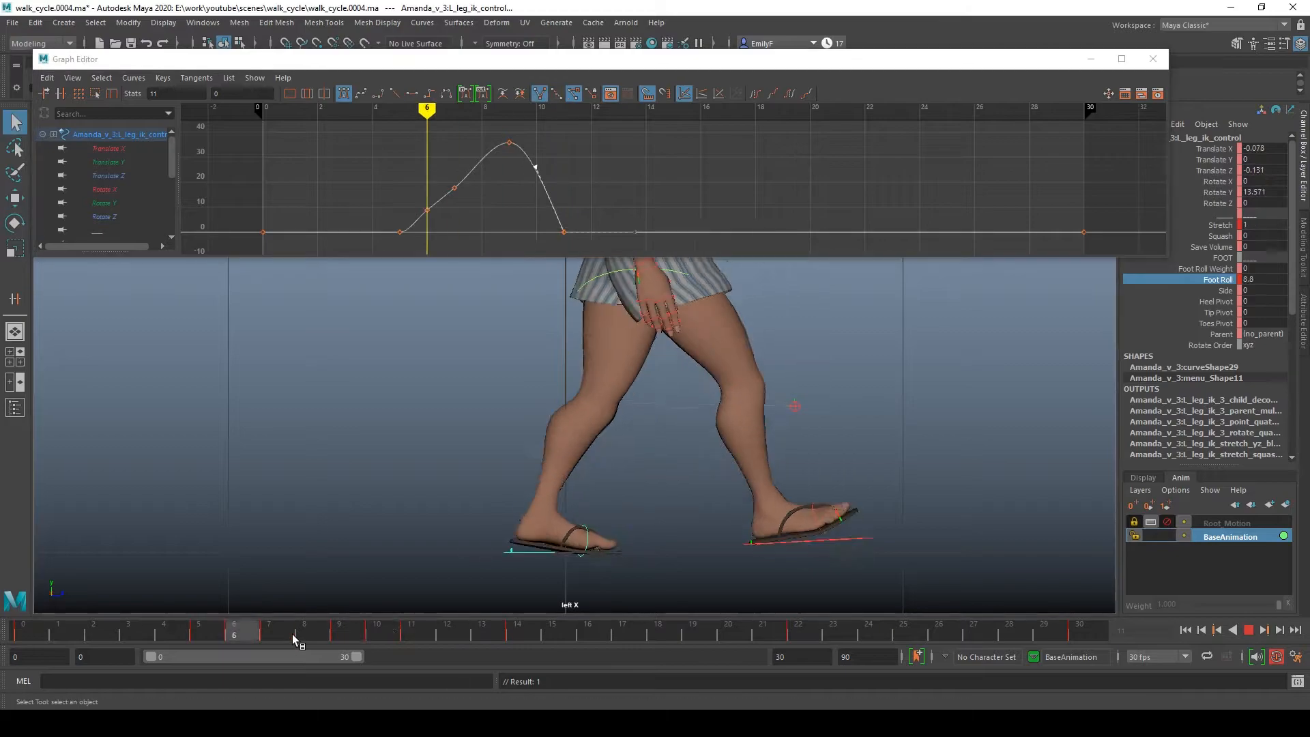
left_click(377, 634)
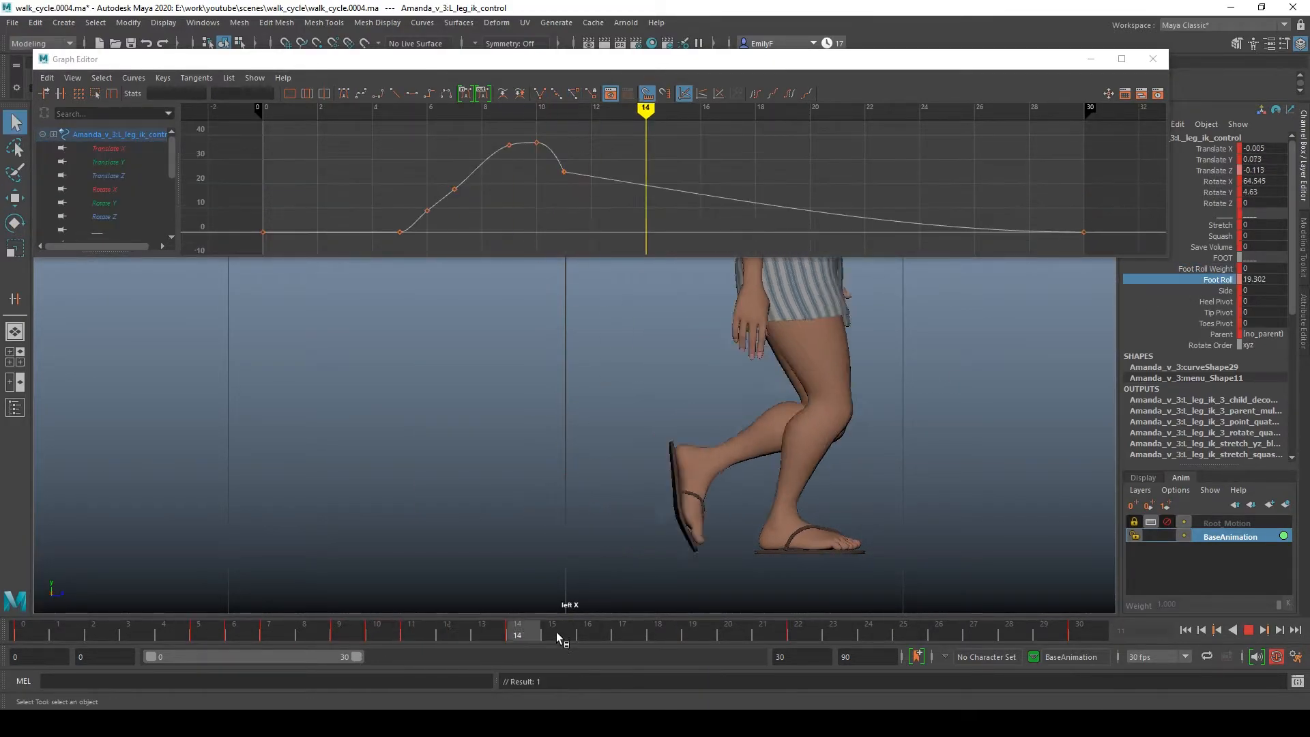
key("alt+v")
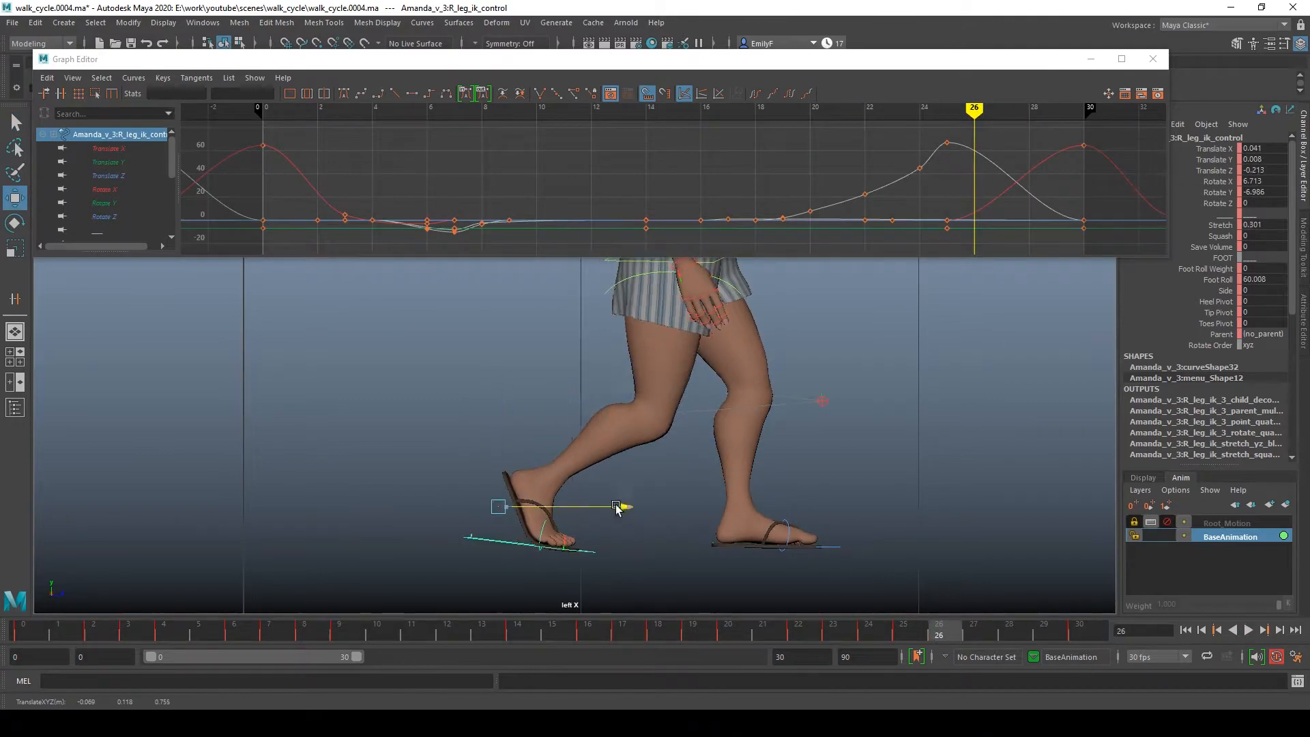
Step: Move the right foot slightly backward at frame 26 and adjust its Foot Roll through the push-off
left_click_drag(623, 512, 619, 506)
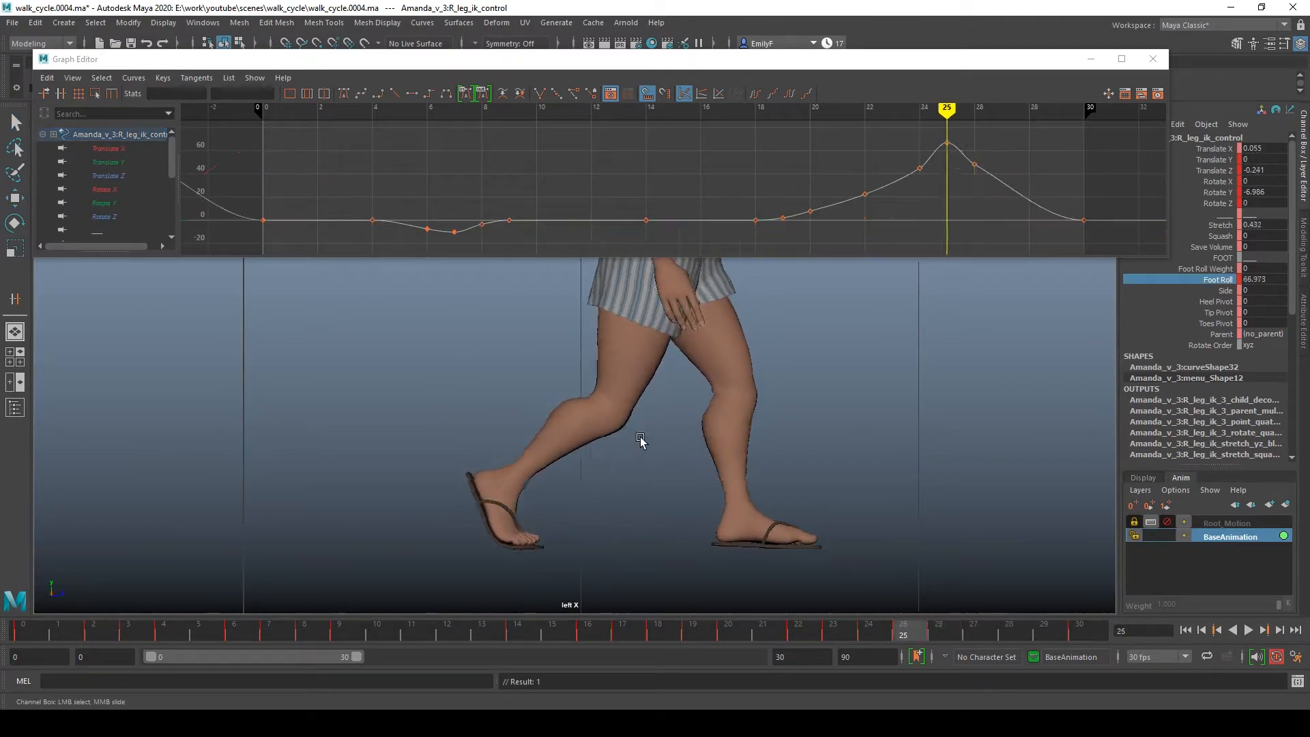
left_click_drag(641, 440, 797, 436)
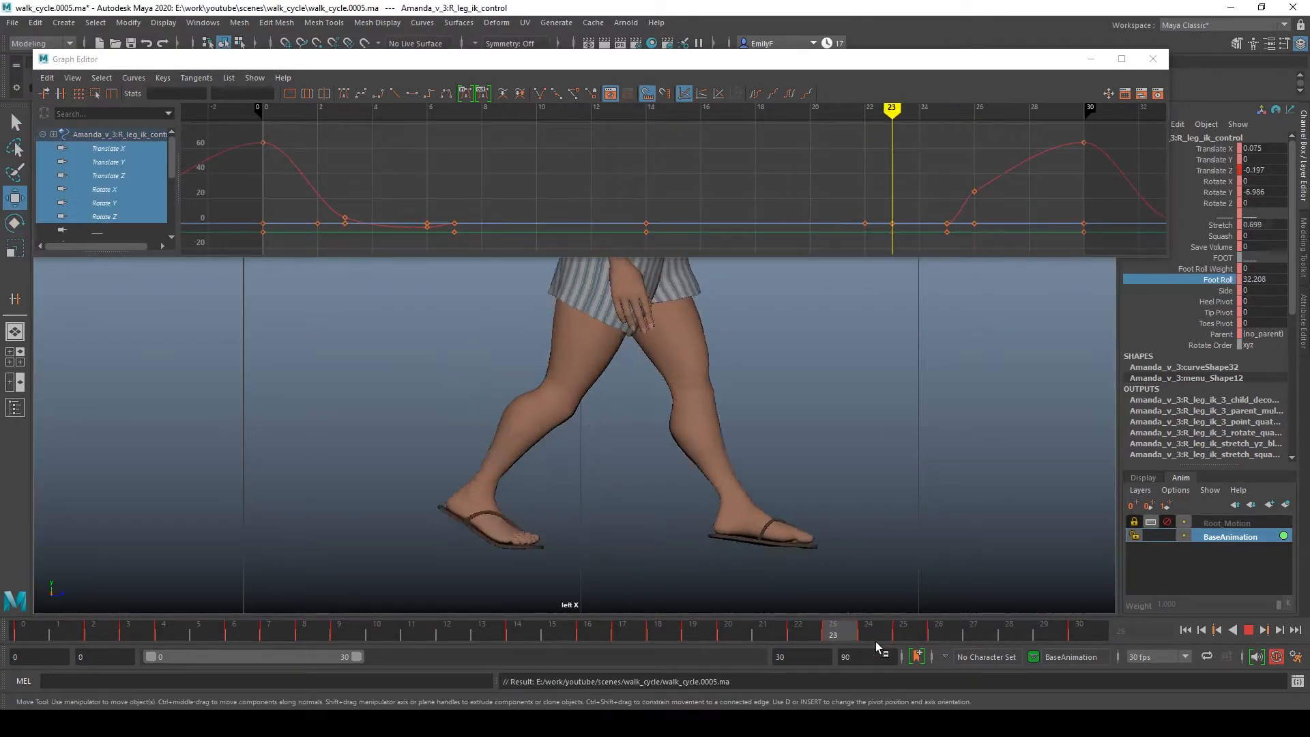
middle_click_drag(818, 417, 882, 417)
Step: At frame 26, set the right foot's Translate Z to about -0.247 and Translate Y to about 0.018, and review the motion
key("w")
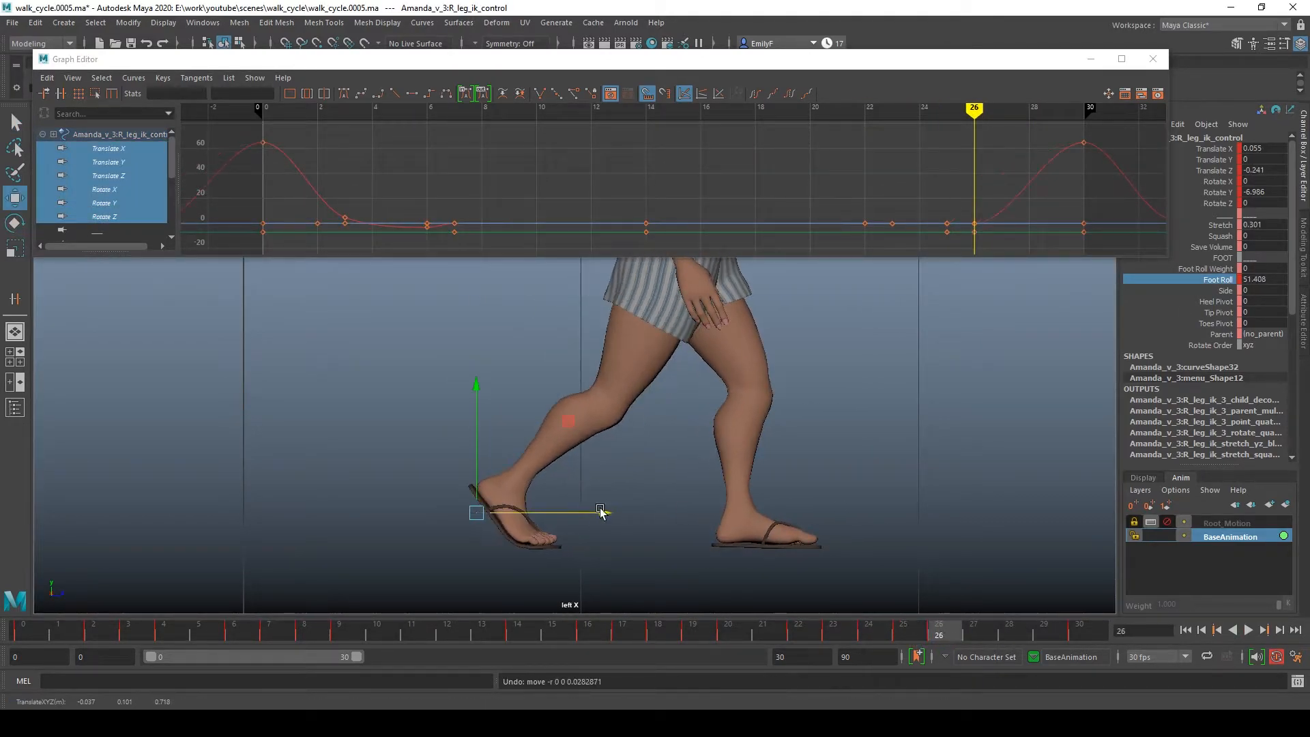
left_click_drag(600, 512, 583, 512)
left_click_drag(471, 416, 471, 407)
key("alt+v")
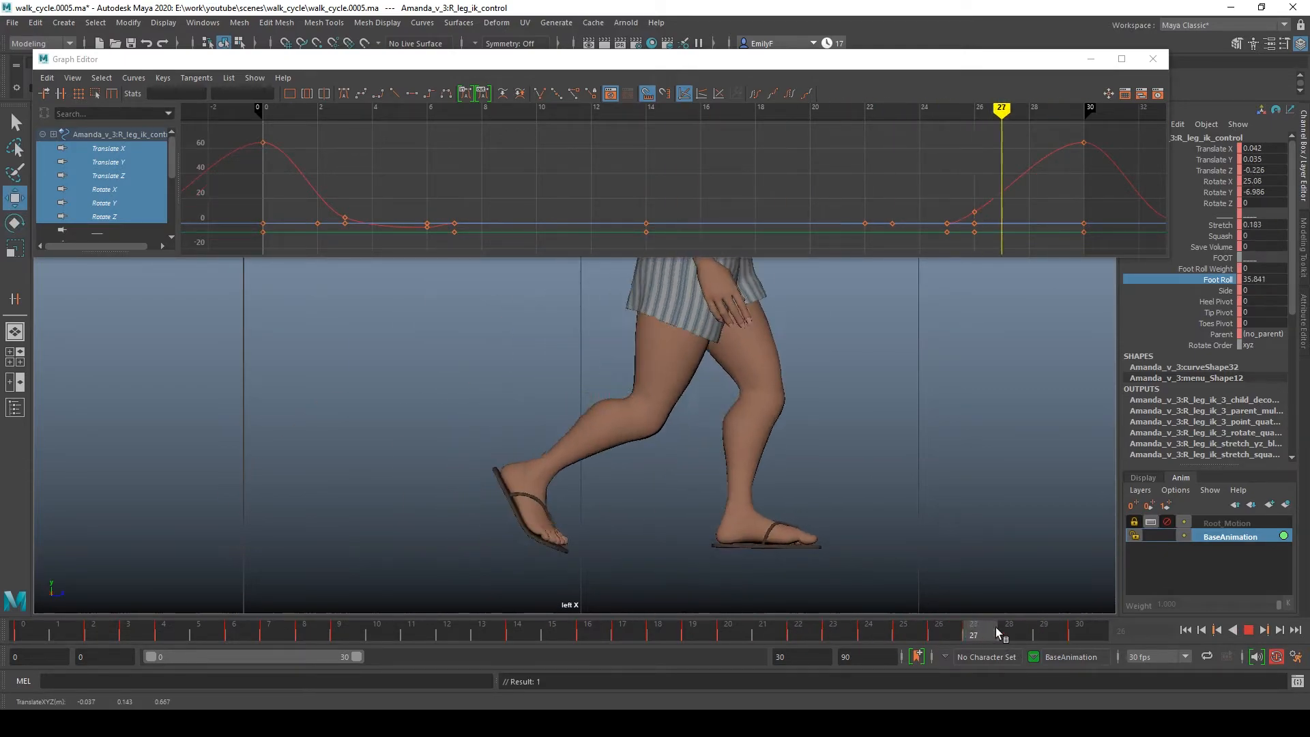
left_click(931, 633)
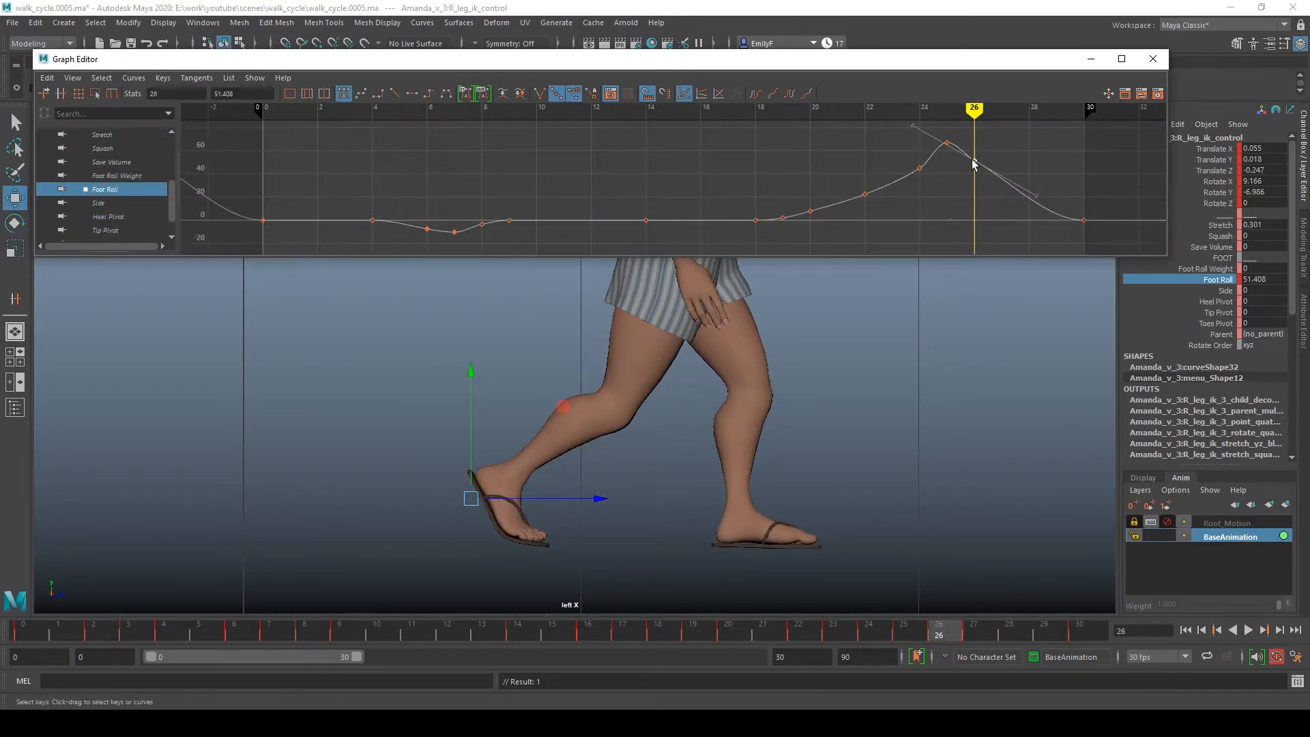
Step: Replace the right foot's Foot Roll at frame 26 with a Rotate X of about 65, scrubbing the push-off frames
key("e")
left_click_drag(577, 512, 587, 453)
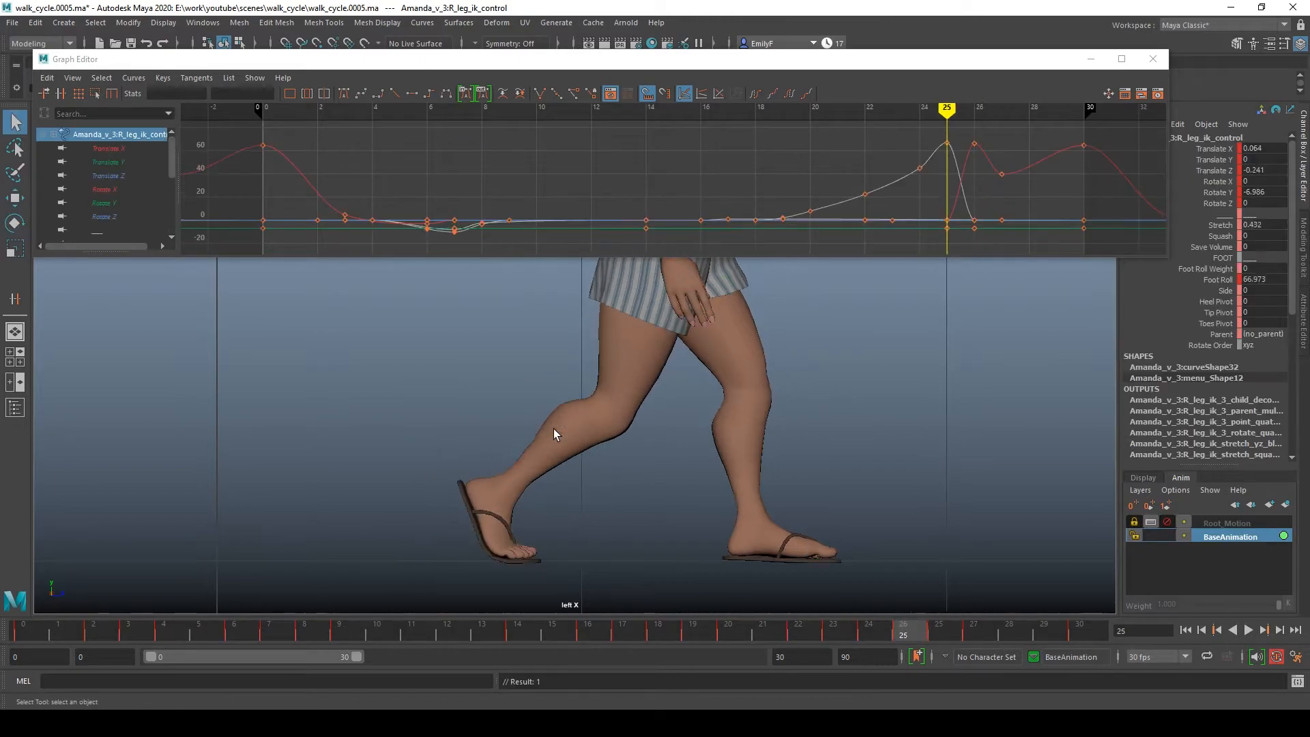
left_click(908, 637)
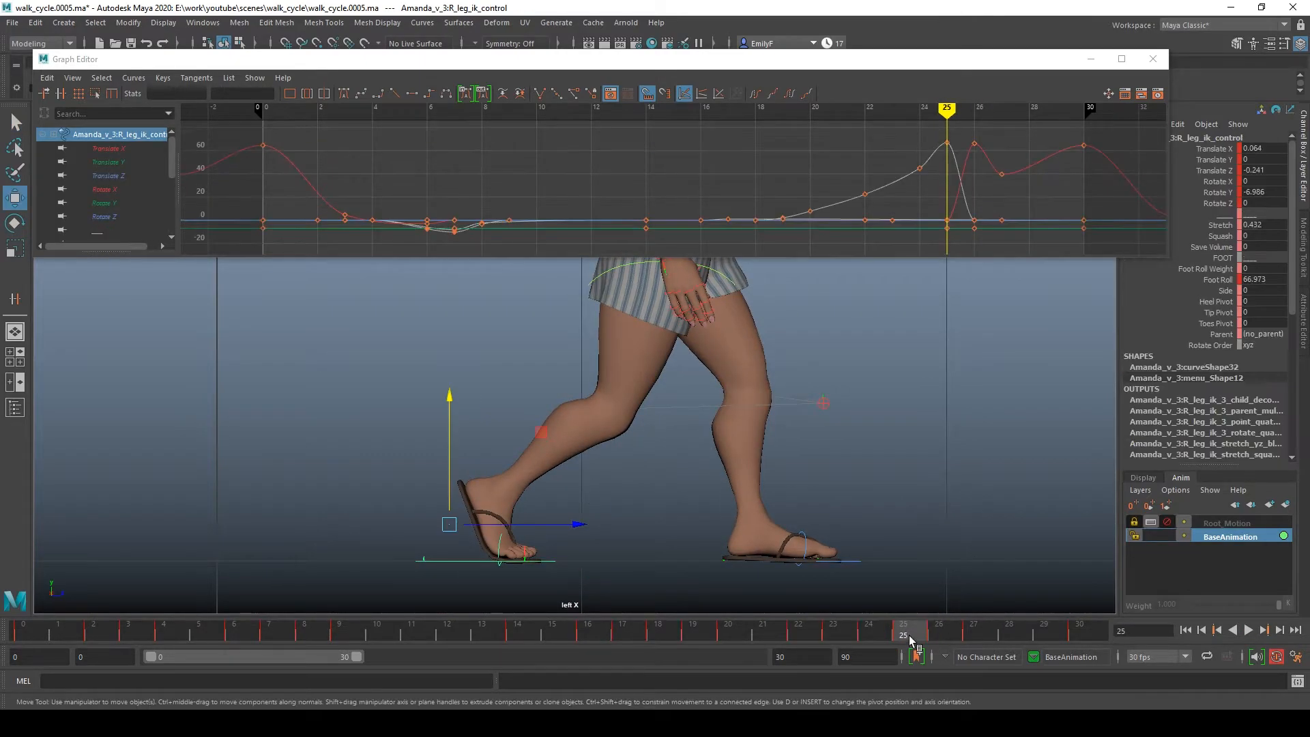
left_click_drag(907, 637, 983, 636)
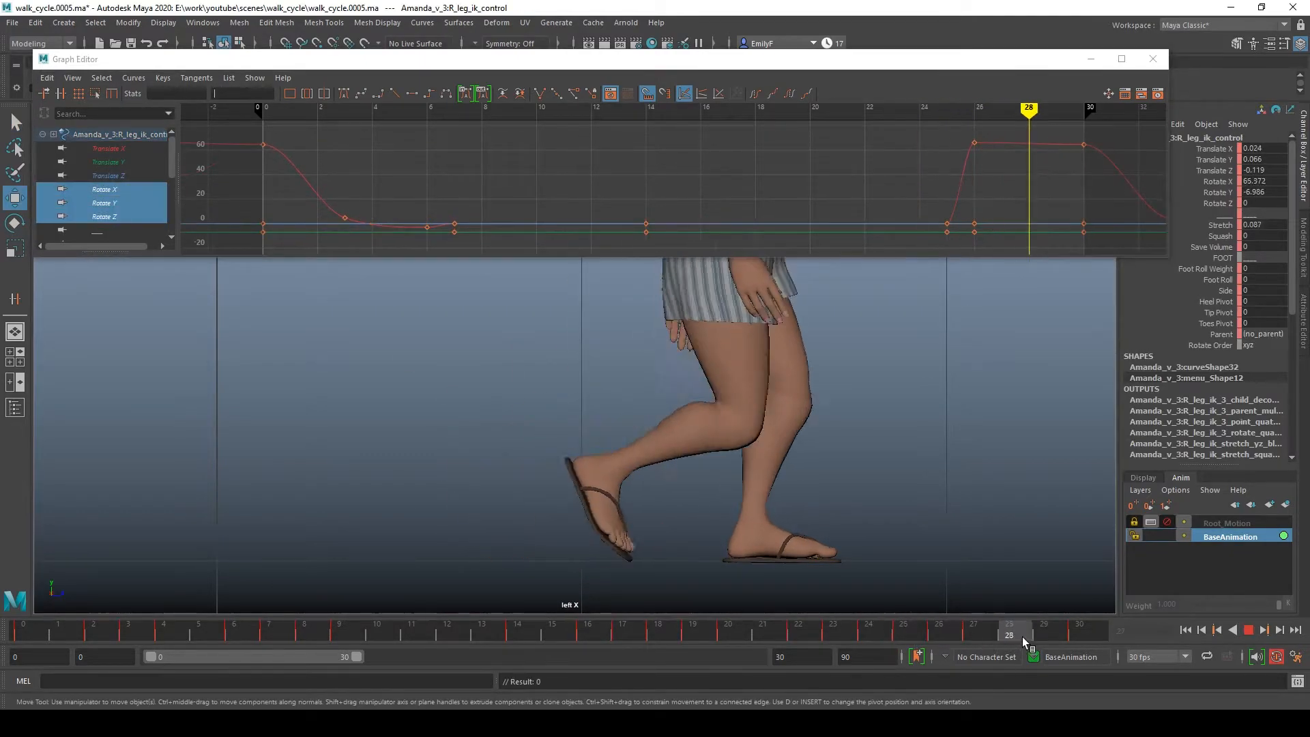
left_click_drag(1003, 631, 865, 640)
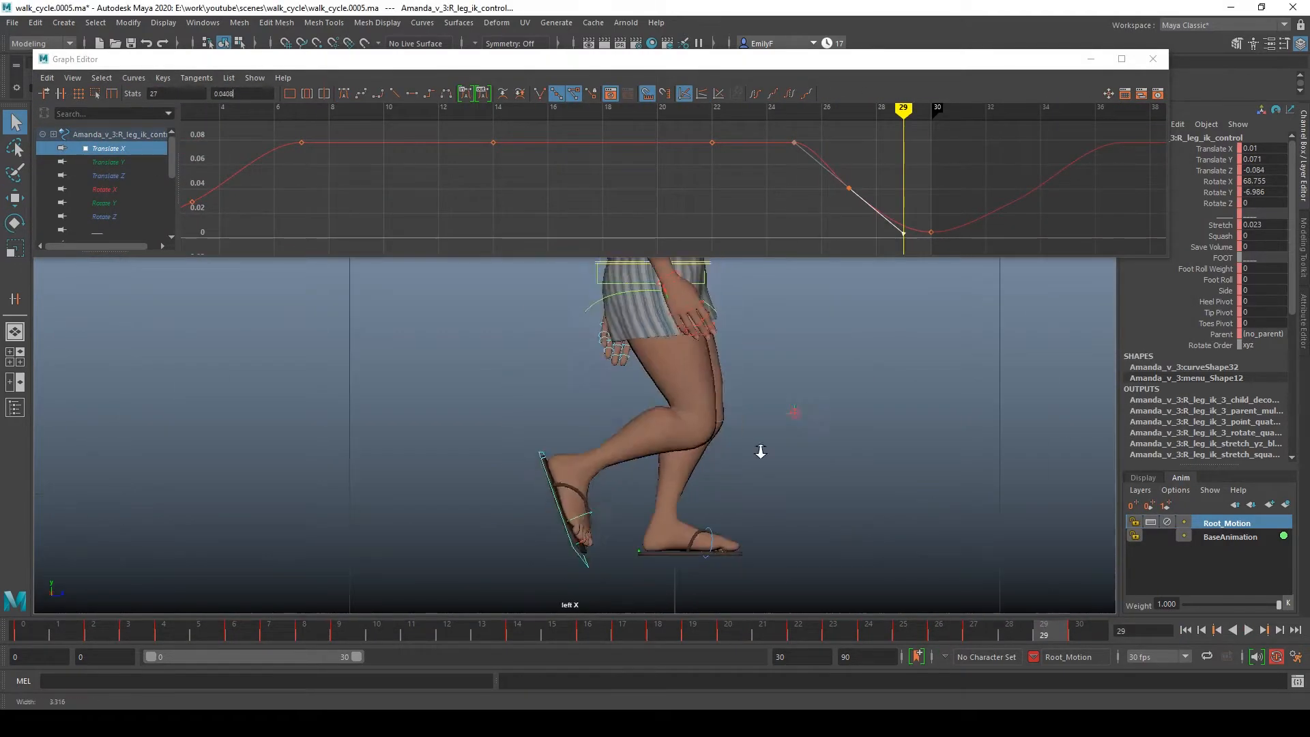
Step: Play the walk and undo the last sideways moves of the right leg in the front view
key("alt+v")
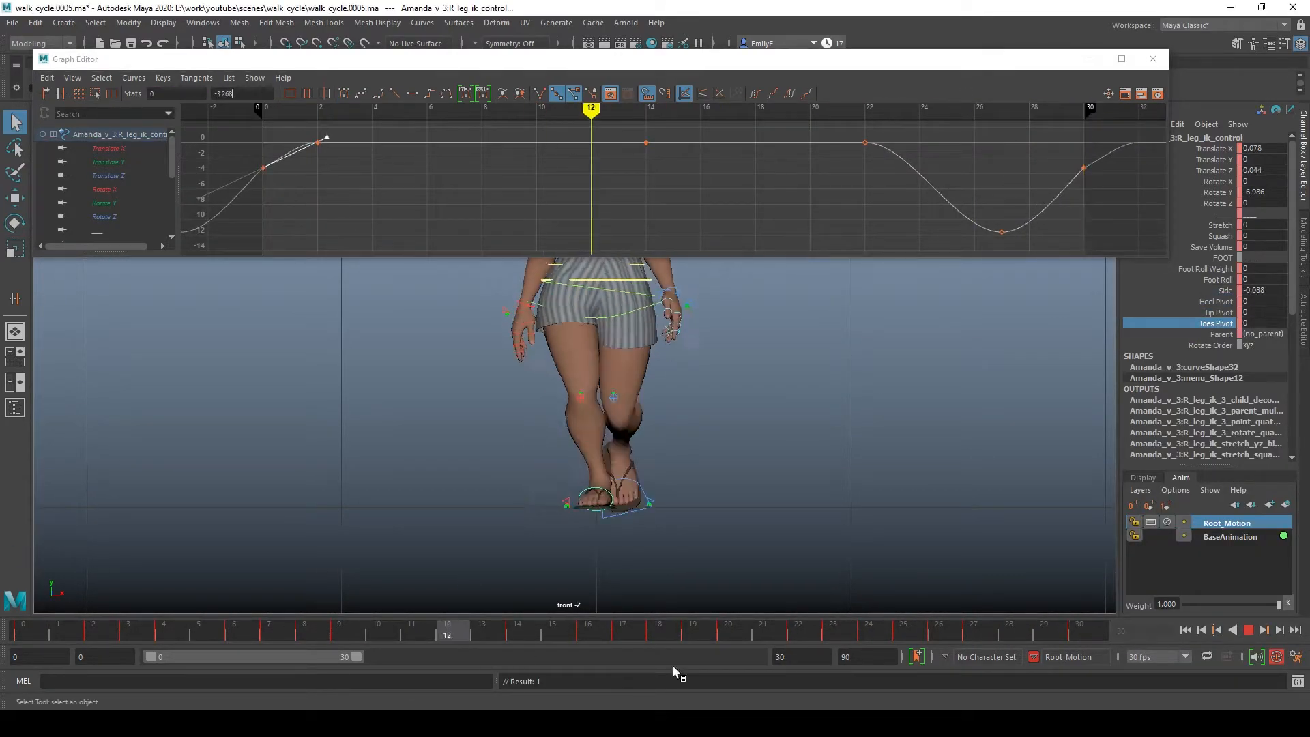
left_click(579, 398)
key("w")
key("ctrl+z")
key("ctrl+z")
key("ctrl+z")
Step: Adjust the right foot's Translate X slightly at frame 30 in the front view and play the walk
right_click_drag(652, 473, 642, 495, "alt")
left_click(109, 148)
key("w")
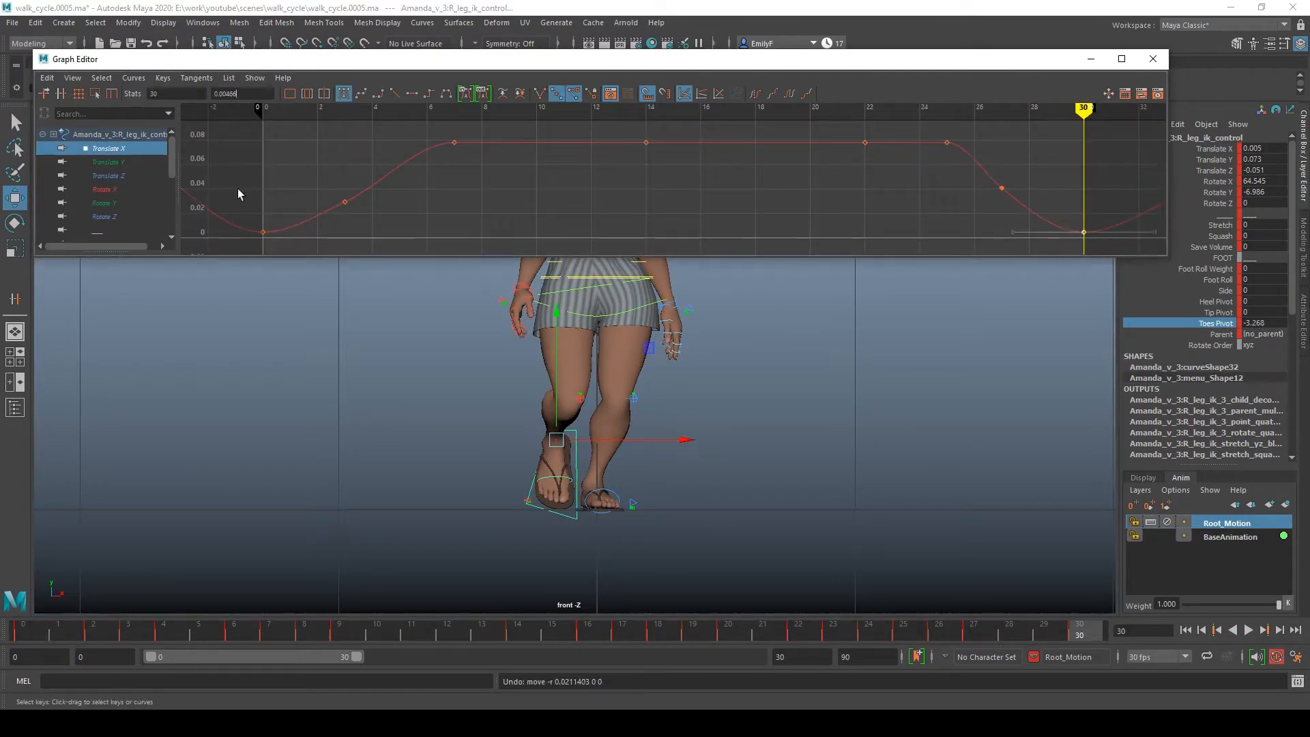
left_click_drag(682, 441, 687, 442)
left_click(580, 398)
left_click(1247, 629)
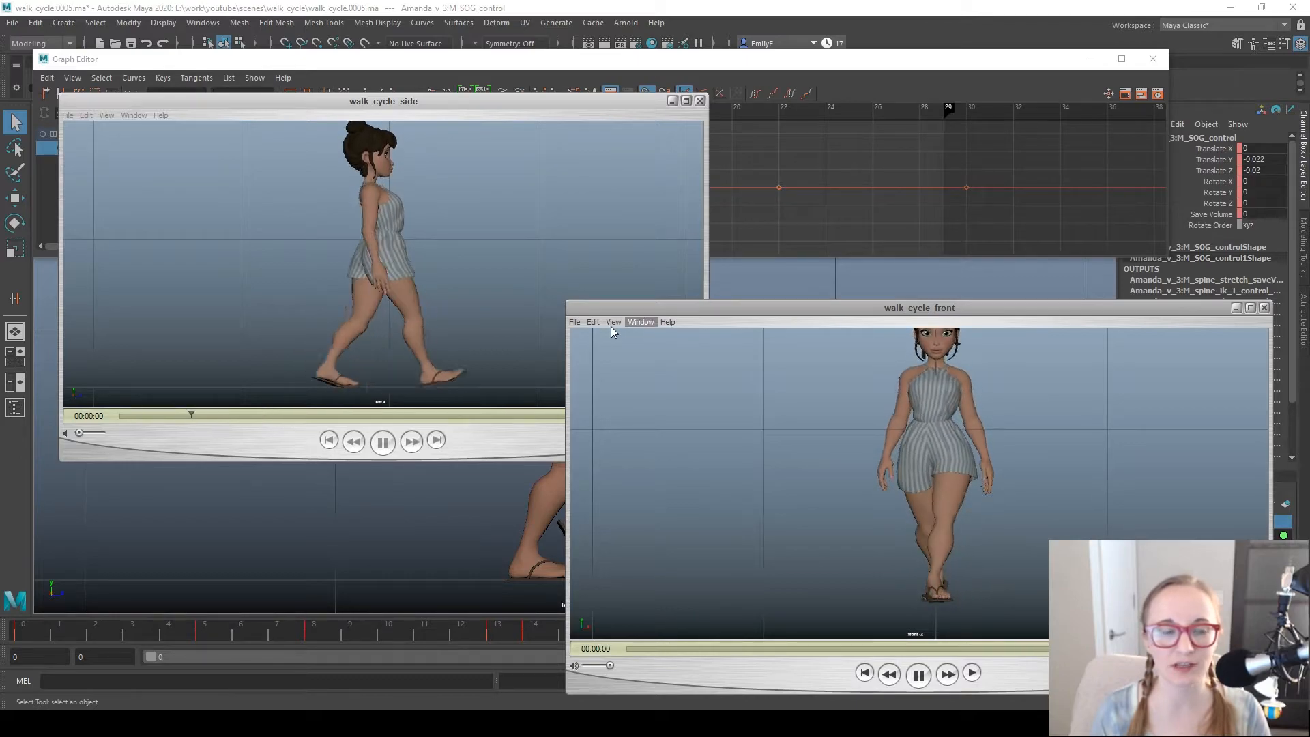
Step: Rewind the walk_cycle_side playblast and toggle its playback to review the side view
left_click(328, 441)
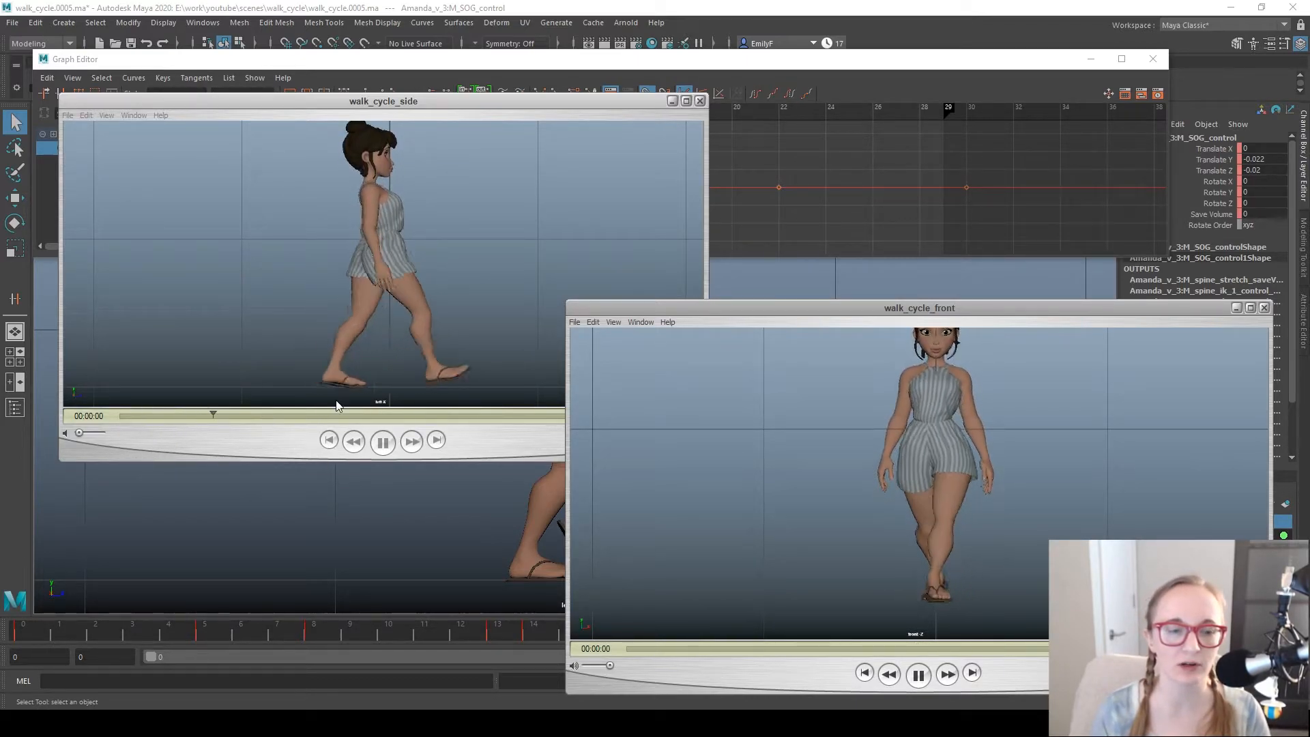
left_click(382, 441)
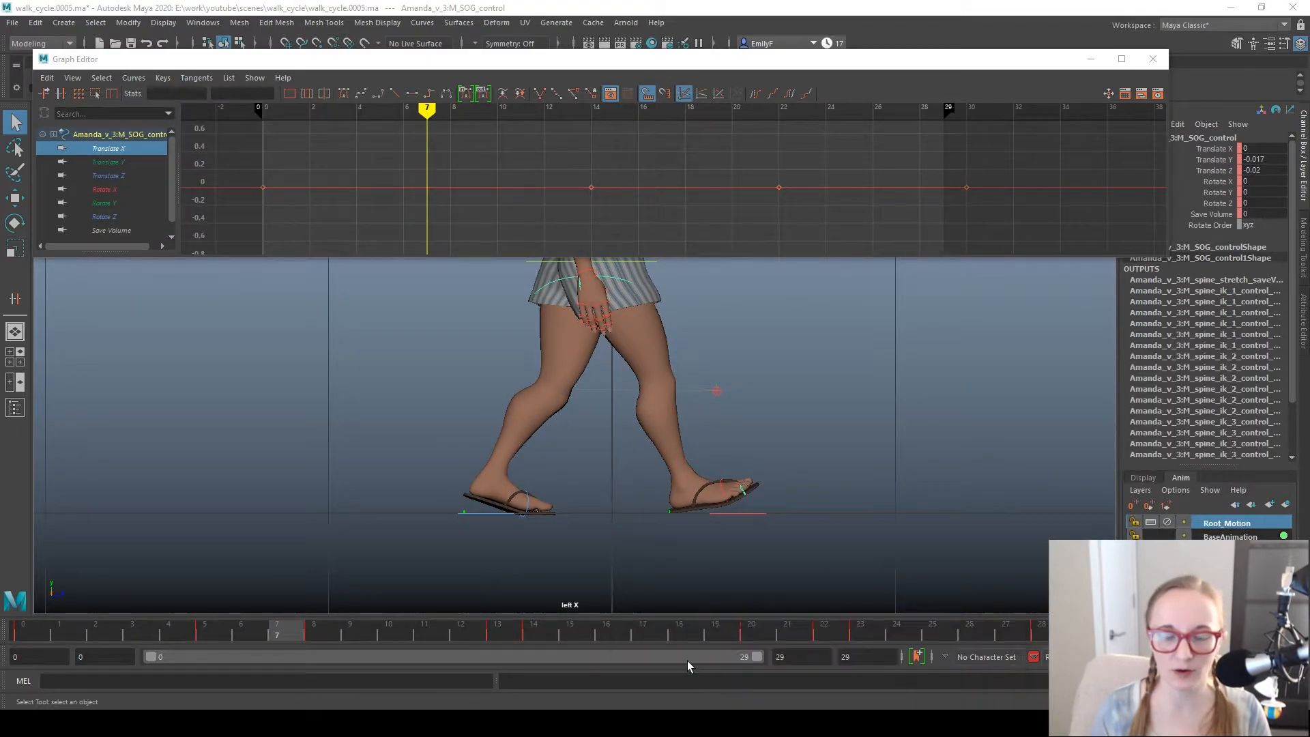
Step: Step forward through the beach walking reference clip to examine how the swinging foot passes through and contacts the ground
left_click_drag(750, 149, 516, 99)
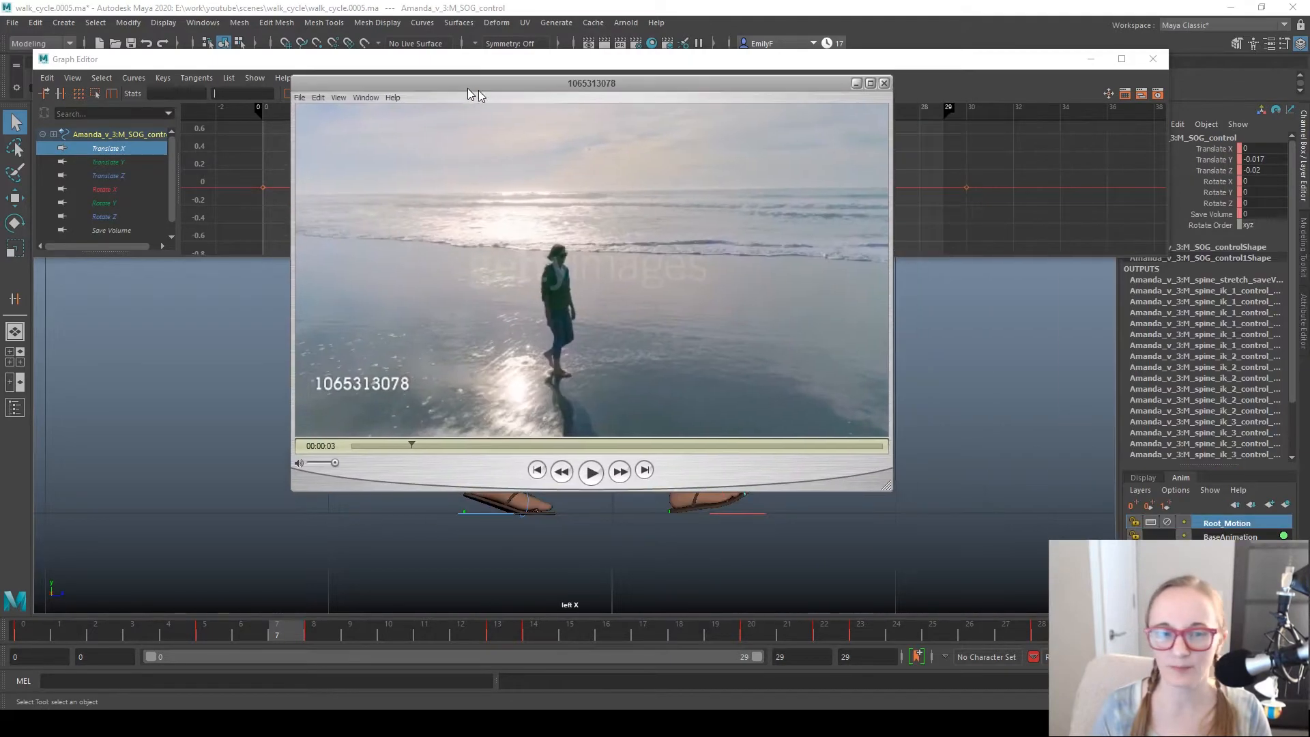
left_click_drag(440, 461, 419, 441)
key("Right")
key("Right")
key("Right")
key("Right")
key("Right")
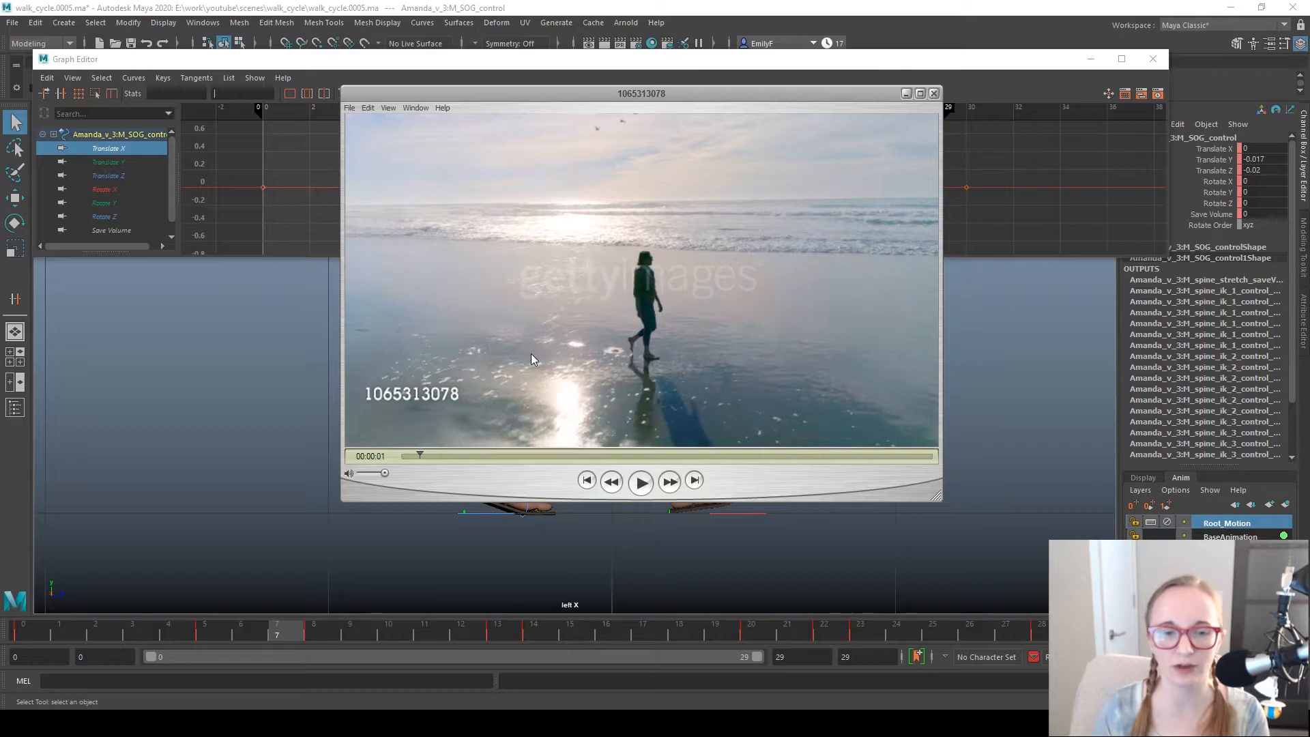
key("Right")
key("Right")
key("Right")
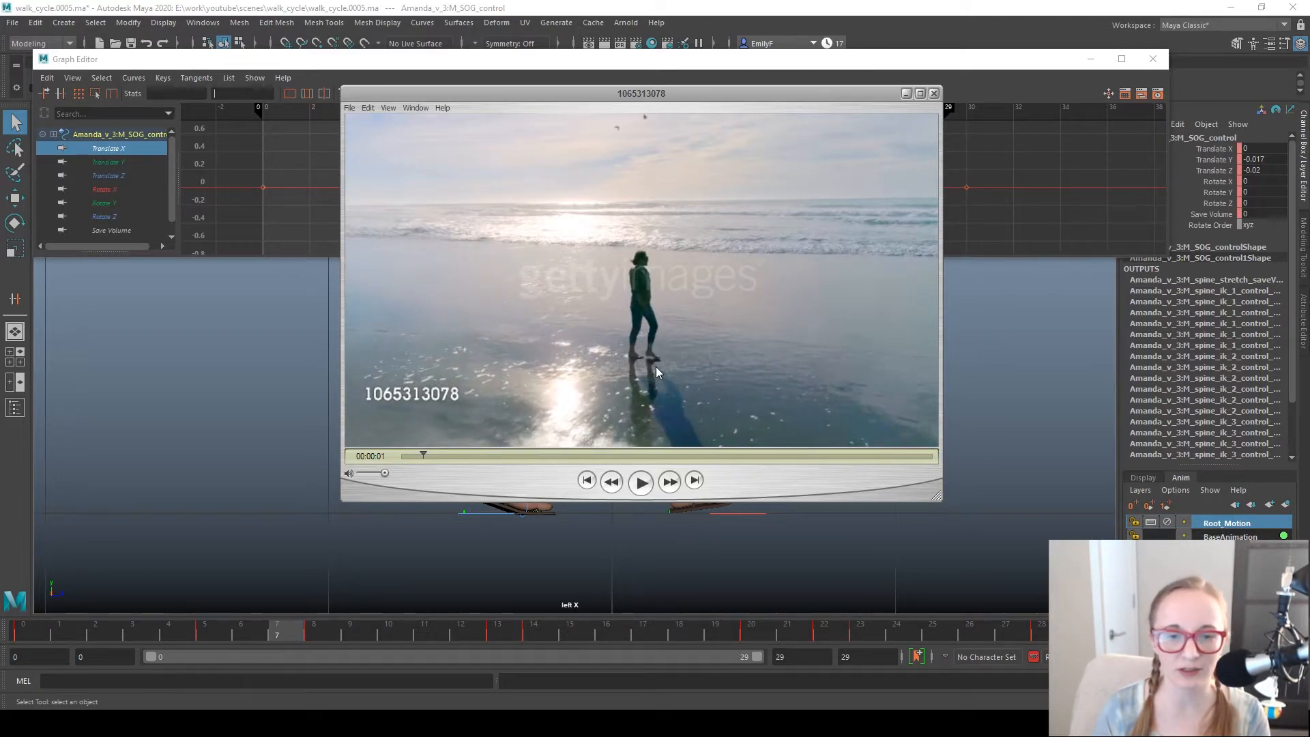
key("Right")
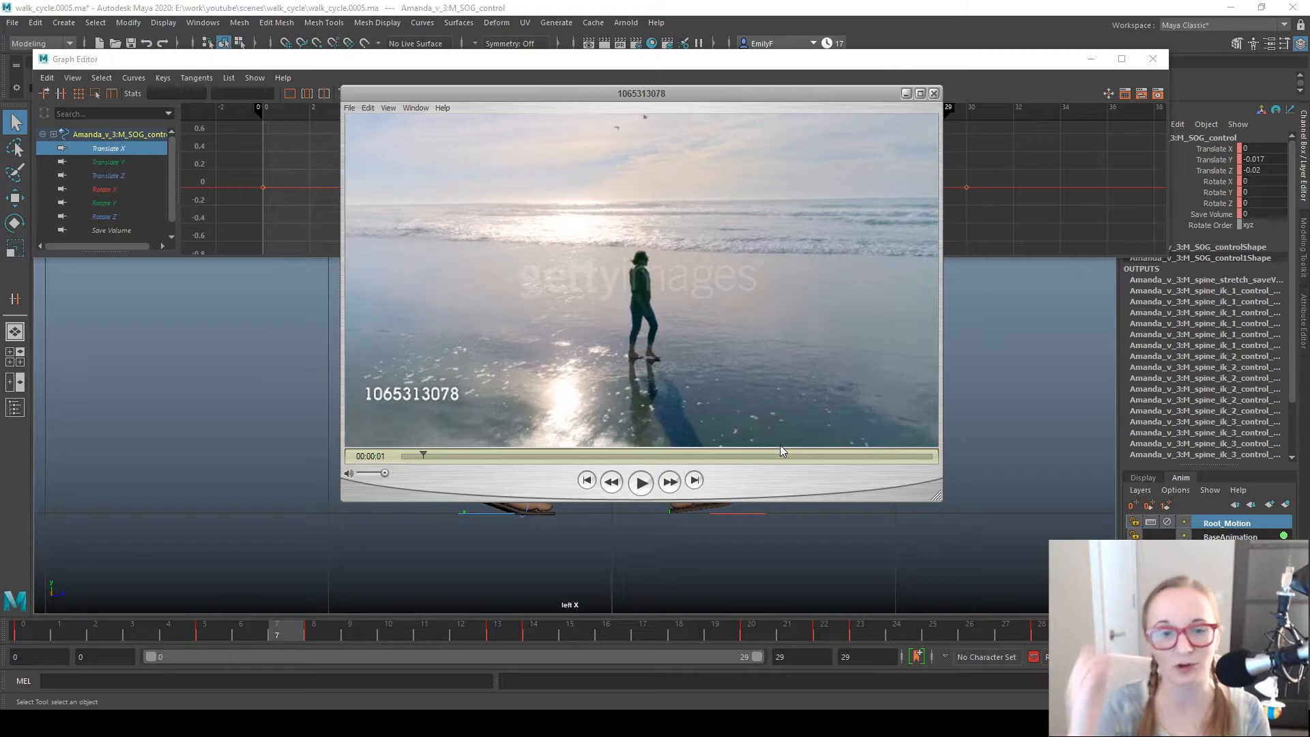
key("Right")
key("Right")
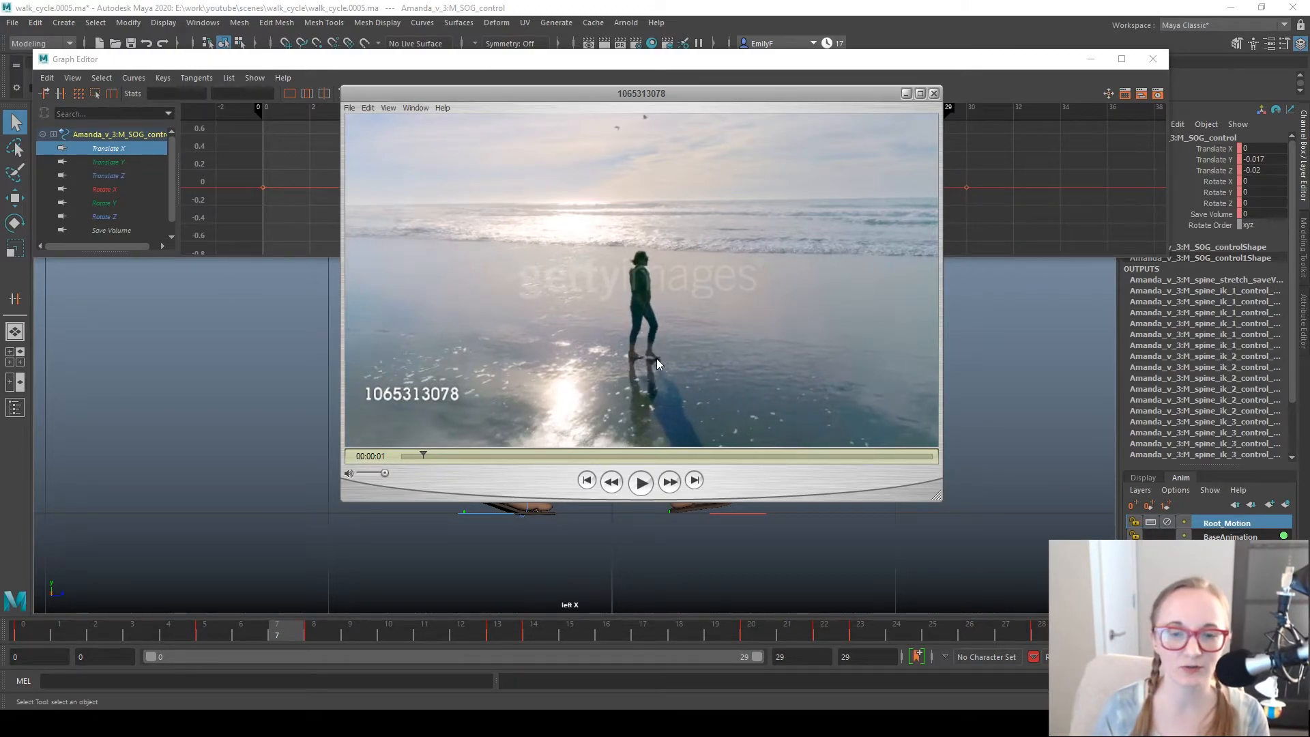
key("Right")
key("Right")
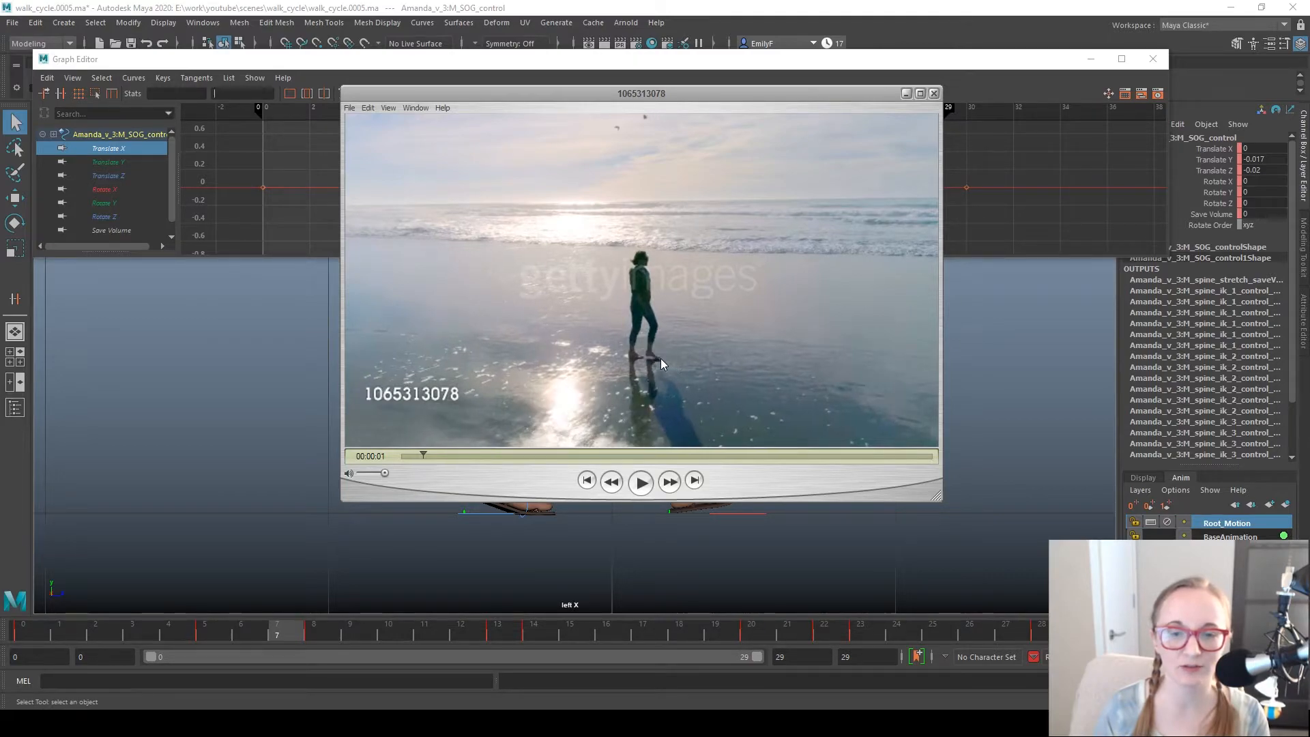
key("Right")
key("Right")
key("Right")
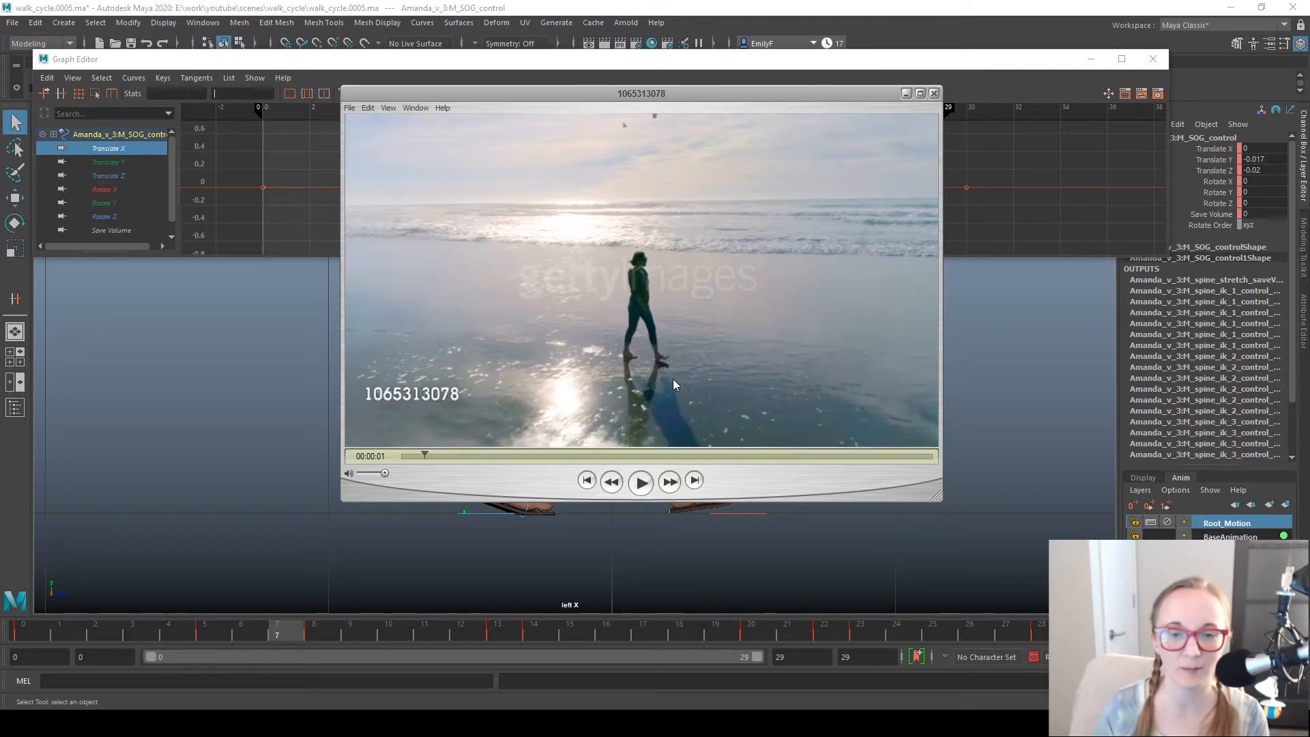
Step: Step back to the push-off in the reference clip and forward again to examine the rear foot's path through the swing
key("Left")
key("Left")
key("Left")
key("Left")
key("Left")
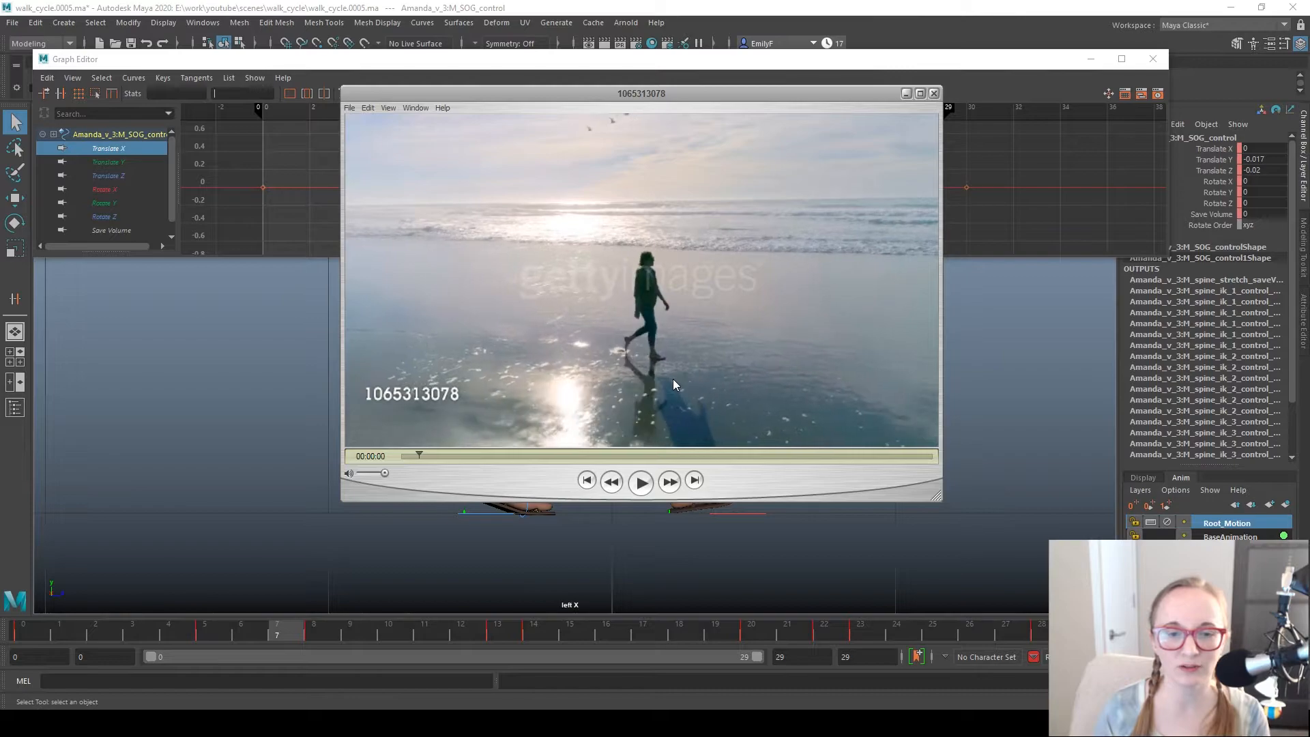
key("Left")
key("Left")
key("Left")
key("Right")
key("Right")
key("Right")
key("Right")
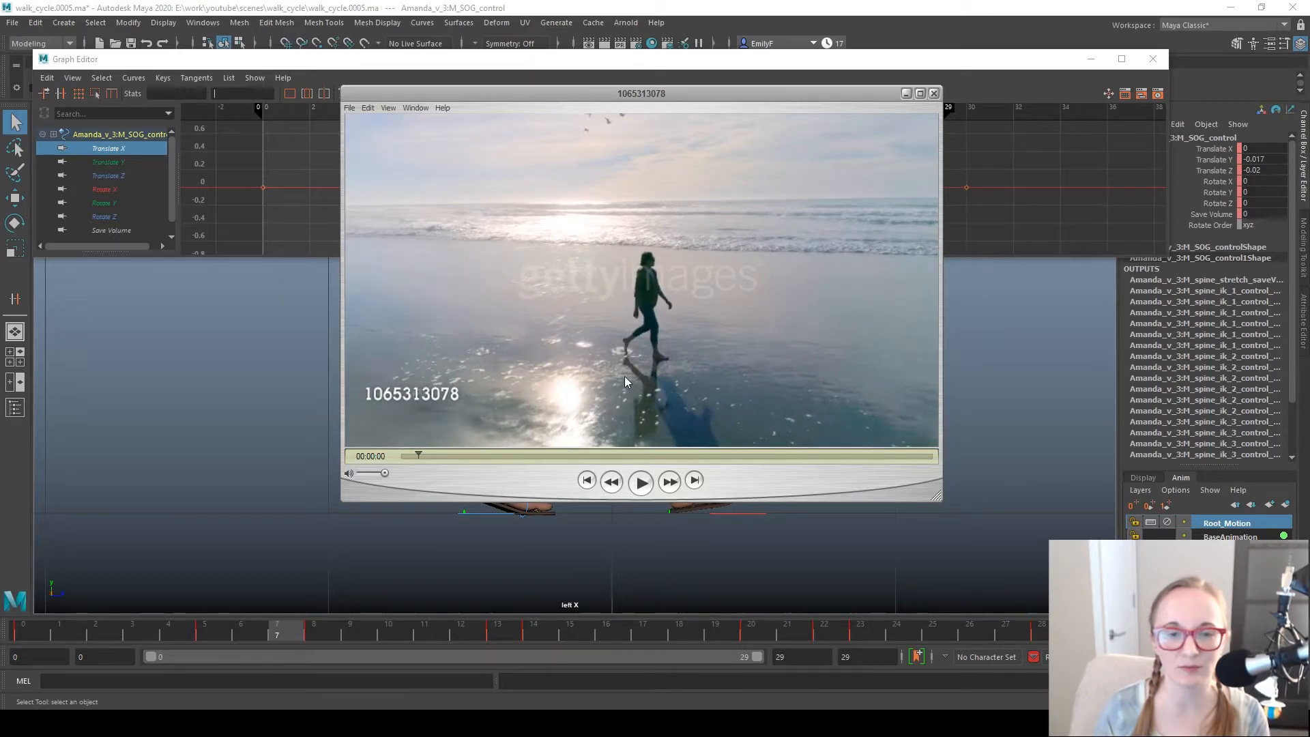
key("Right")
key("Right")
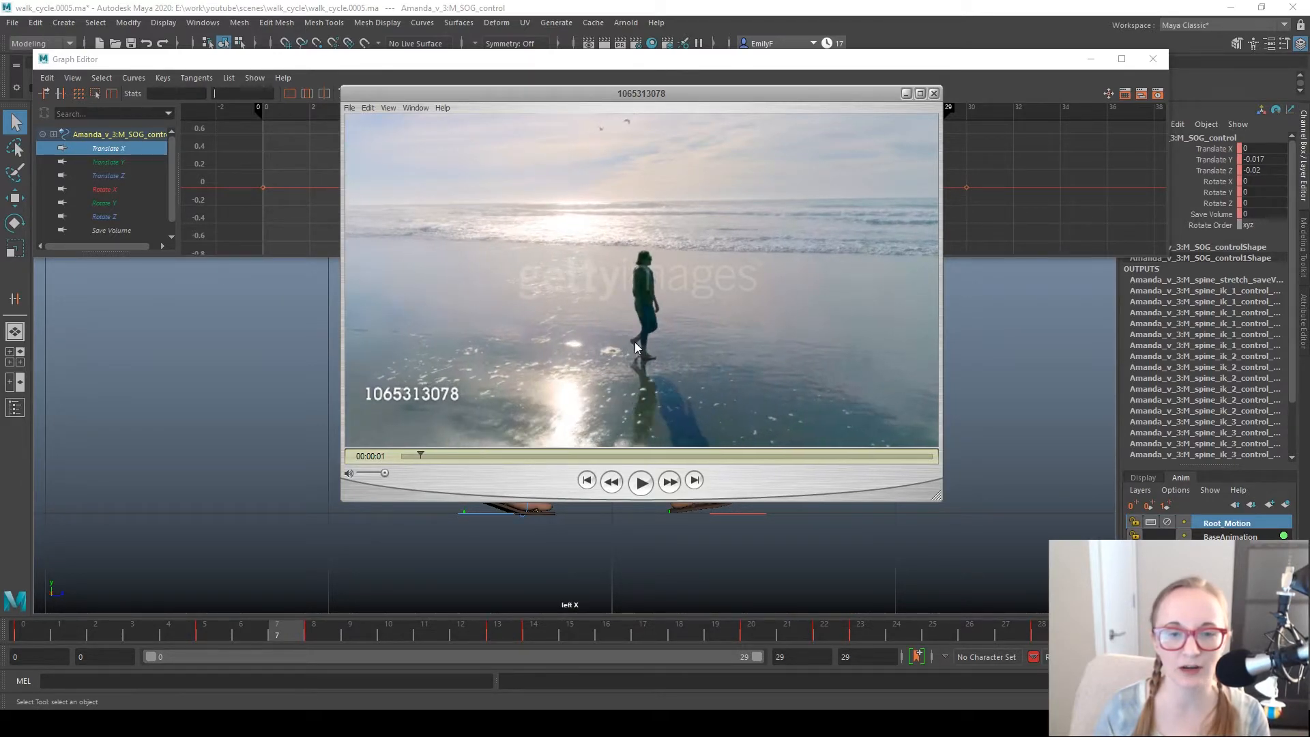
key("Right")
key("Right")
key("Right")
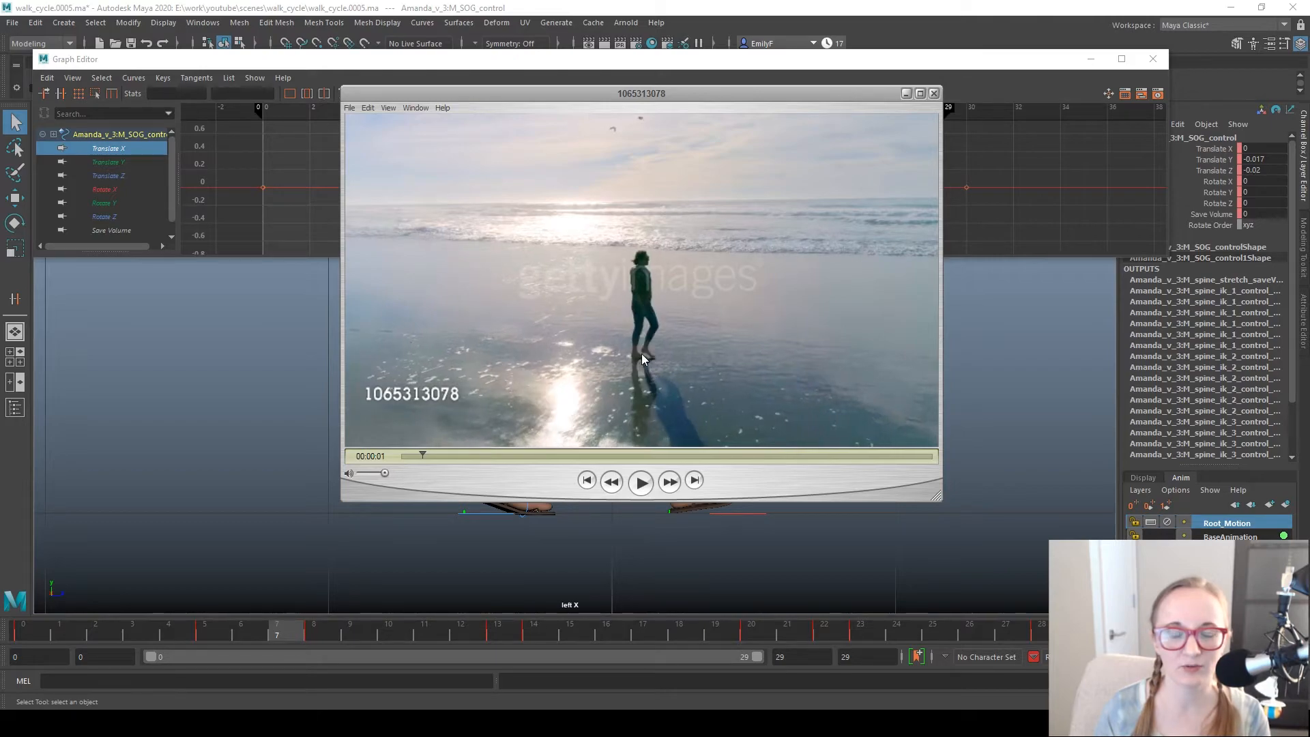
Step: Step back and forth around the heel strike in the beach walking reference clip to examine how the leading foot lands
key("Right")
key("Right")
key("Right")
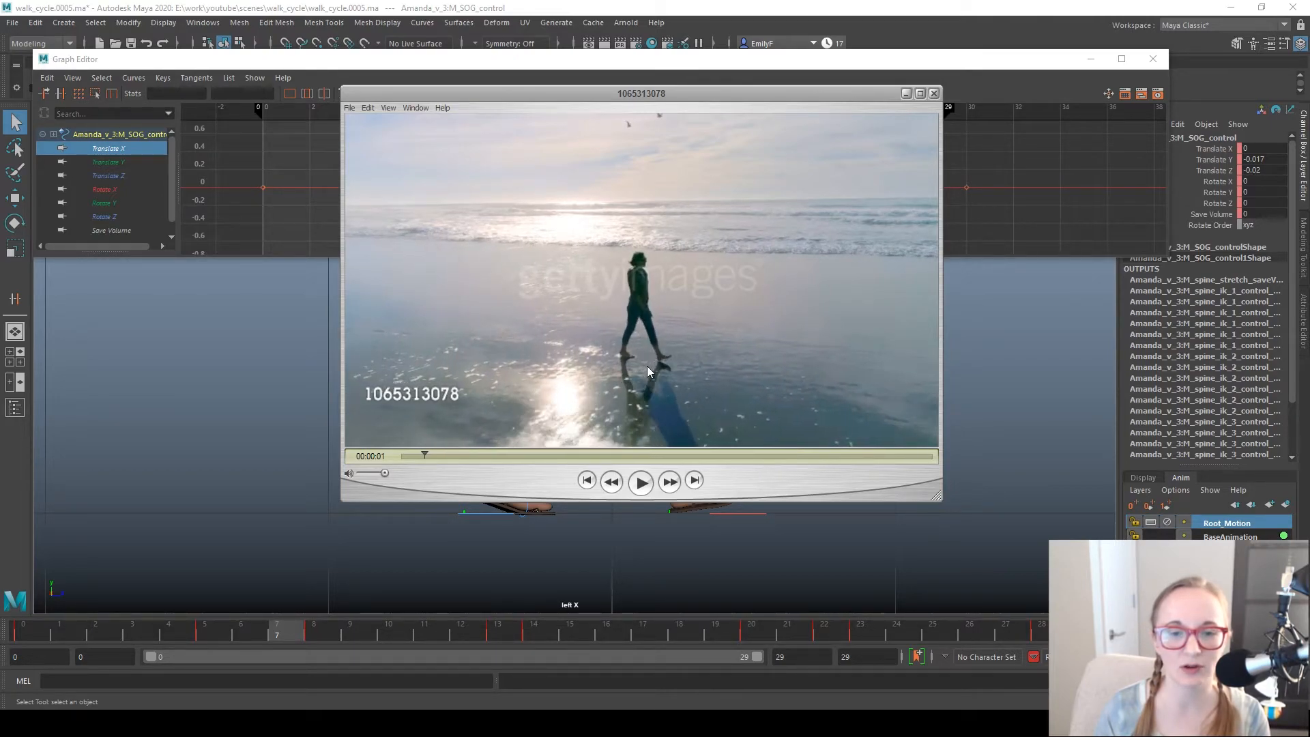
key("Left")
key("Left")
key("Left")
key("Left")
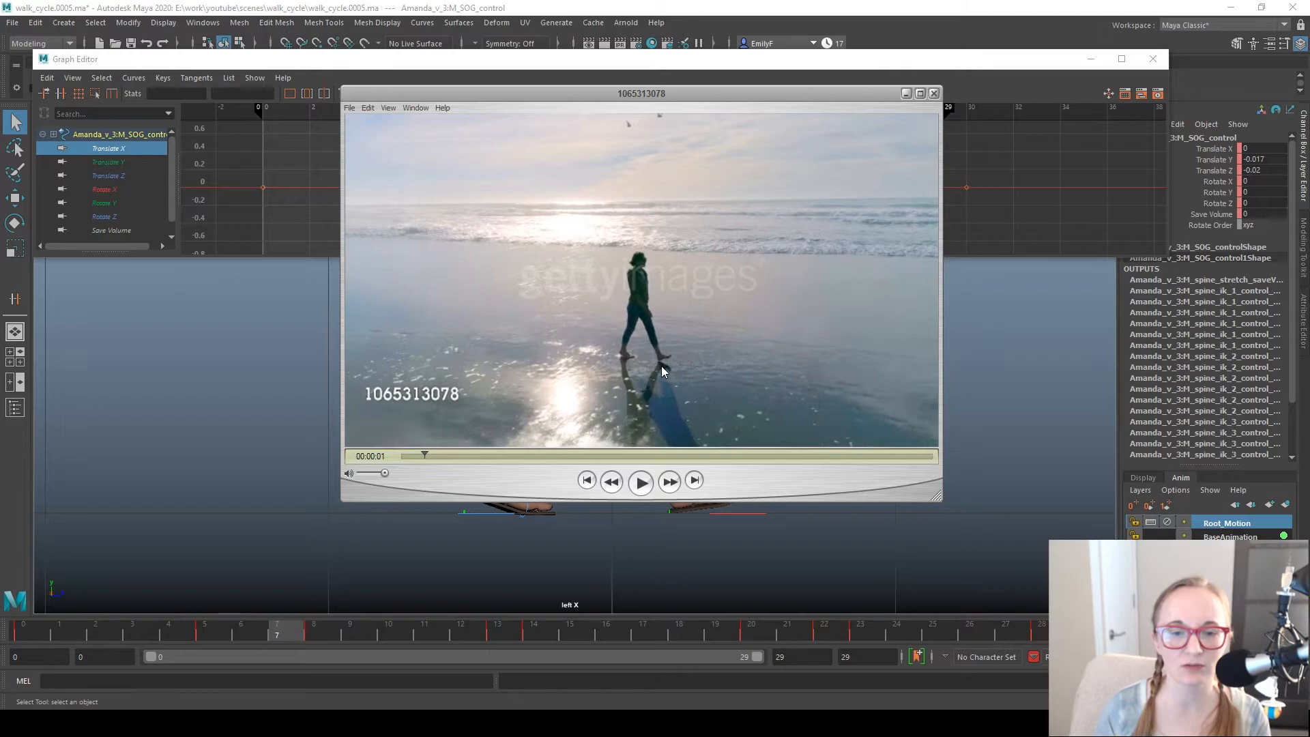
key("Right")
key("Right")
key("Right")
key("Right")
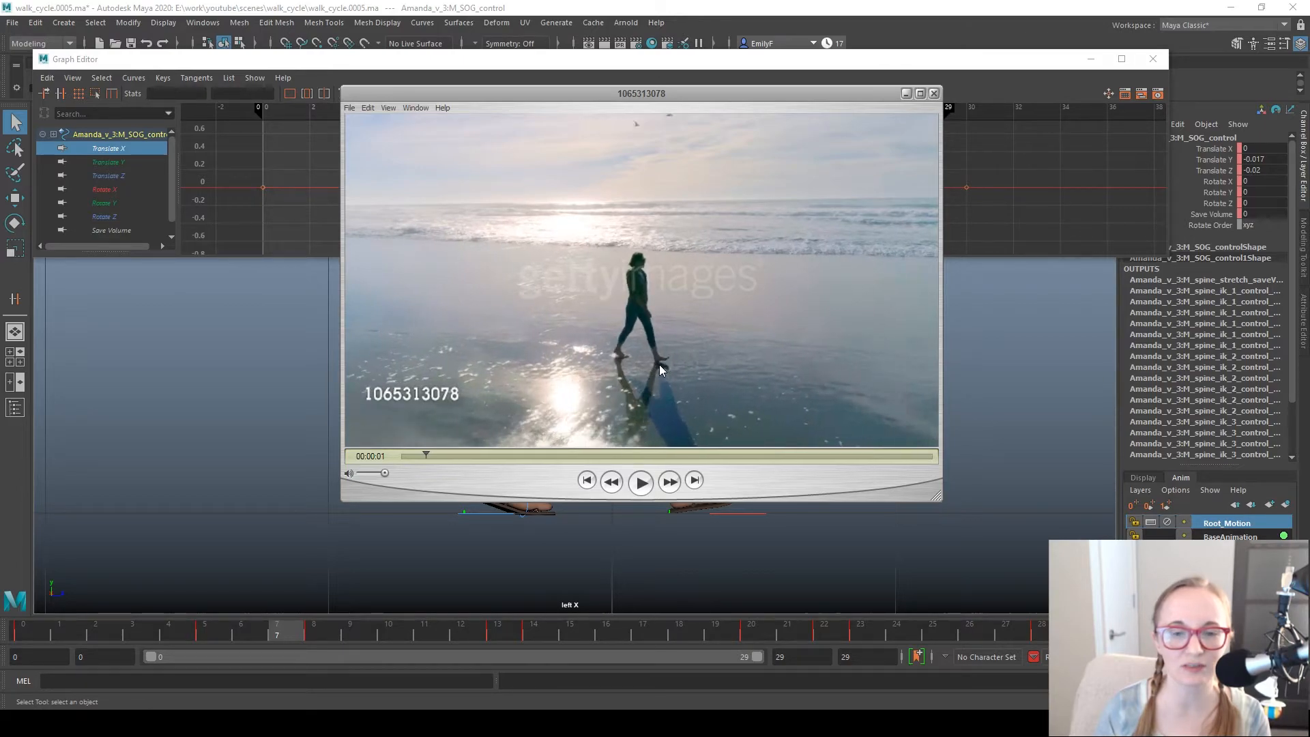
key("Left")
key("Left")
key("Left")
key("Left")
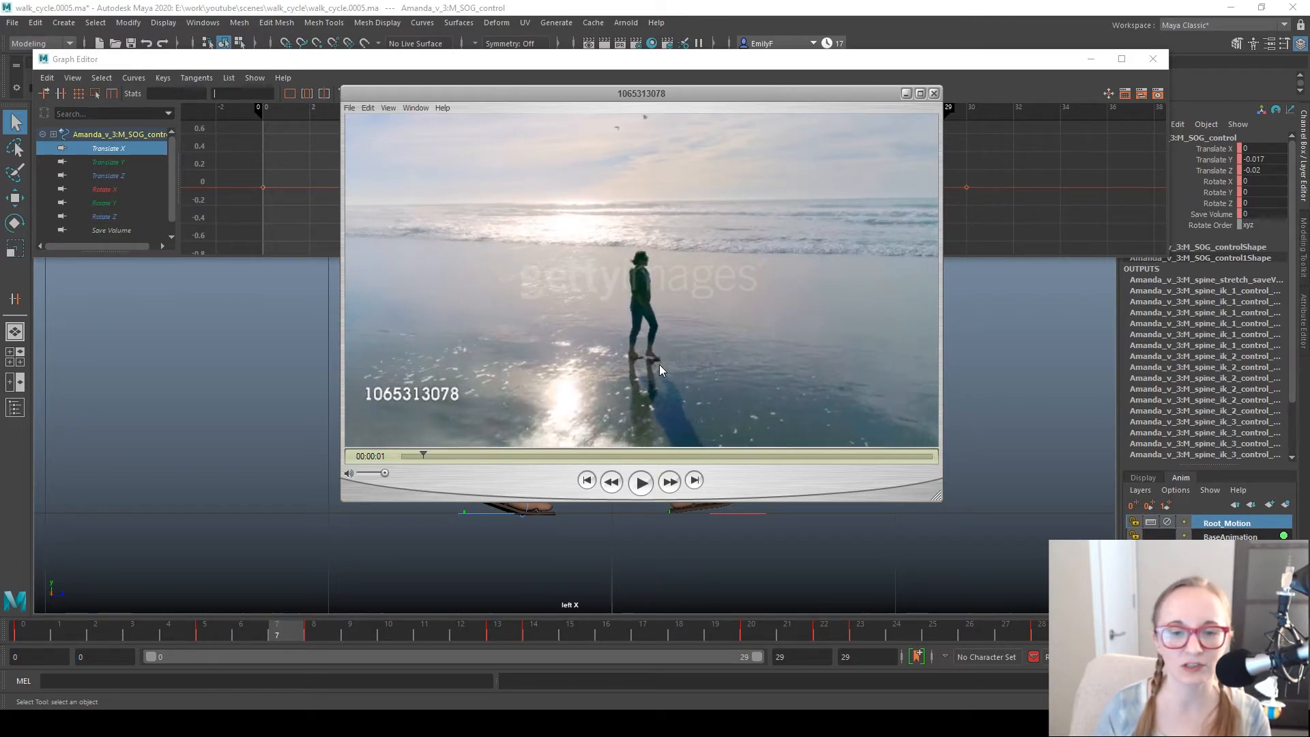
Step: Compare the frames before and after contact in the reference clip to examine how the foot flattens, and close the clip
key("Right")
key("Right")
key("Right")
key("Right")
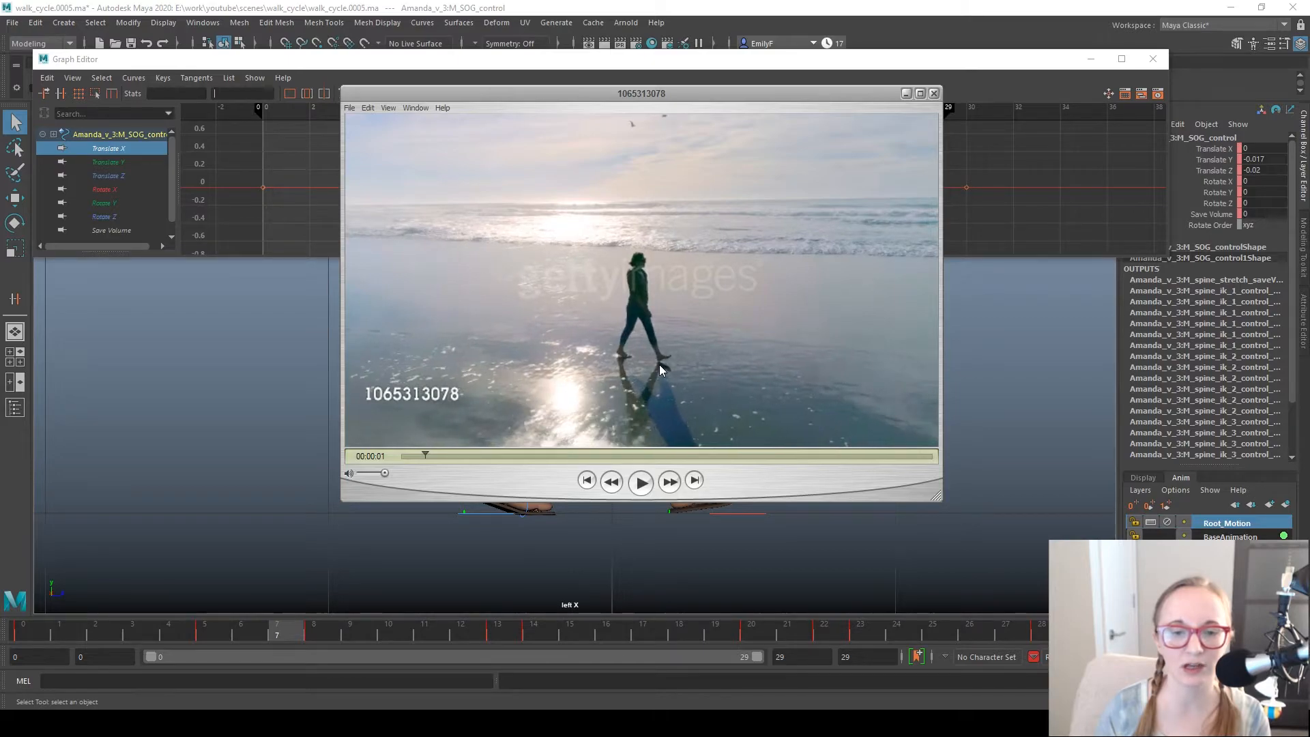
key("Left")
key("Left")
key("Left")
key("Left")
key("Left")
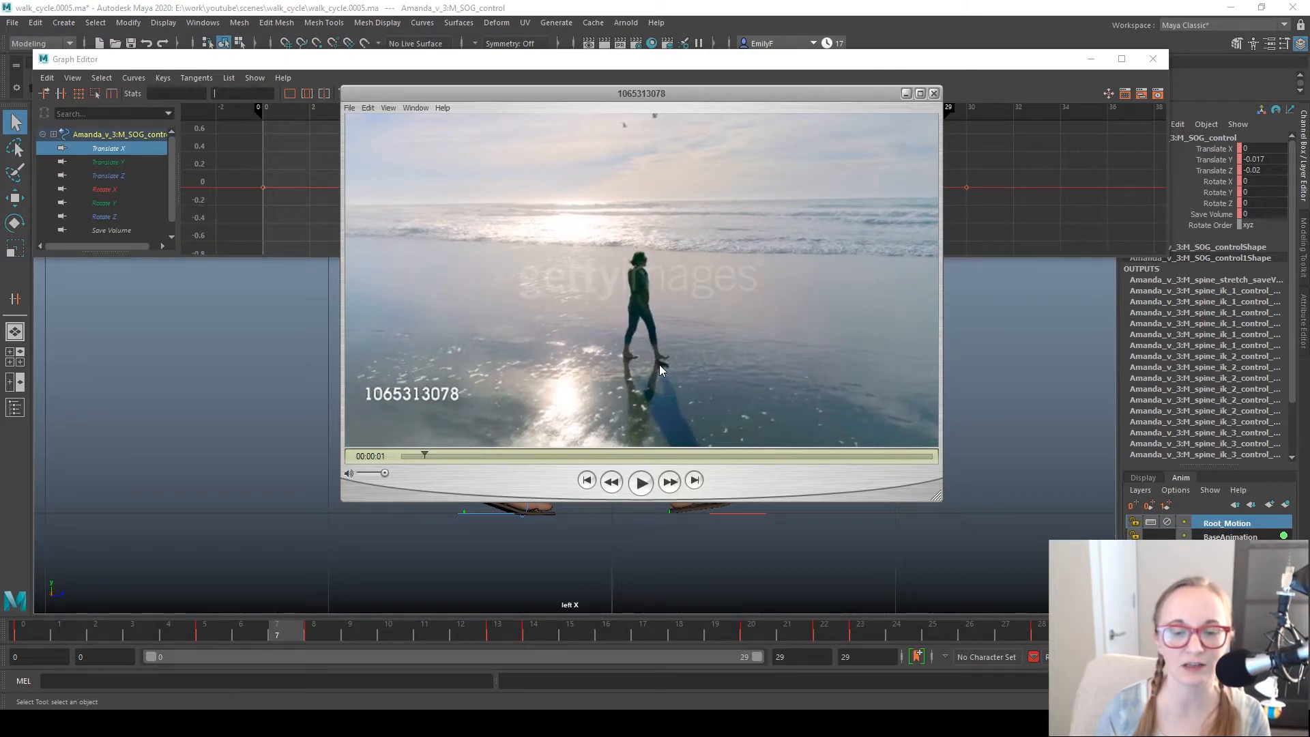
key("Right")
key("Right")
key("Right")
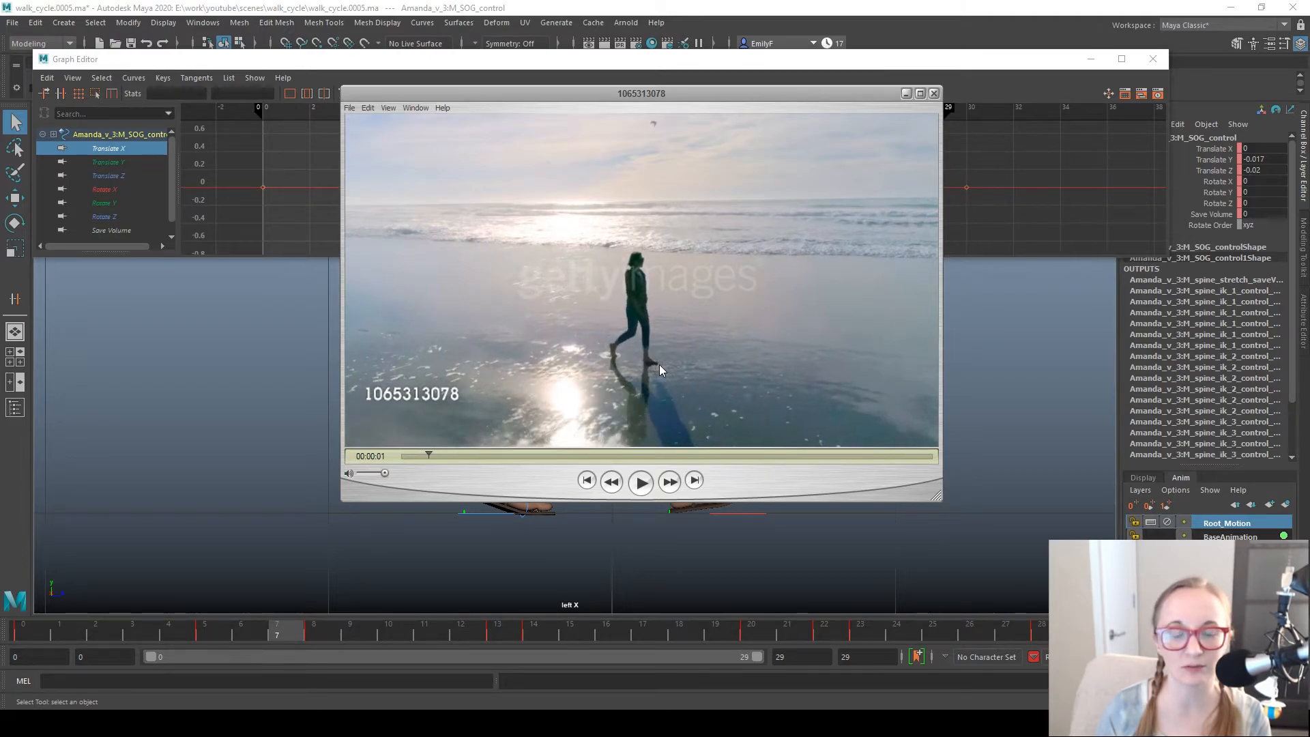
left_click(933, 93)
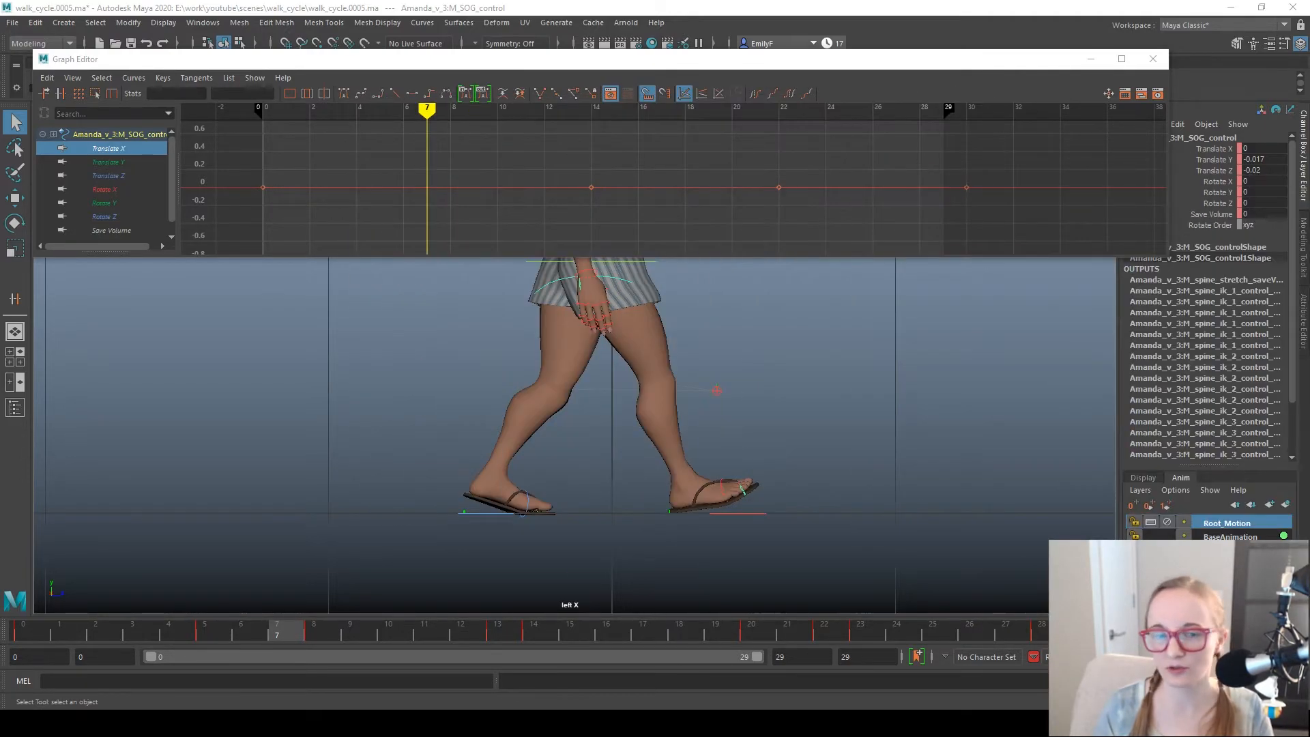
Step: Hide the rig controls and scrub the early frames in the side view to examine the leading foot's swing into ground contact
right_click_drag(550, 341, 521, 347, "alt")
middle_click_drag(520, 348, 494, 425, "alt")
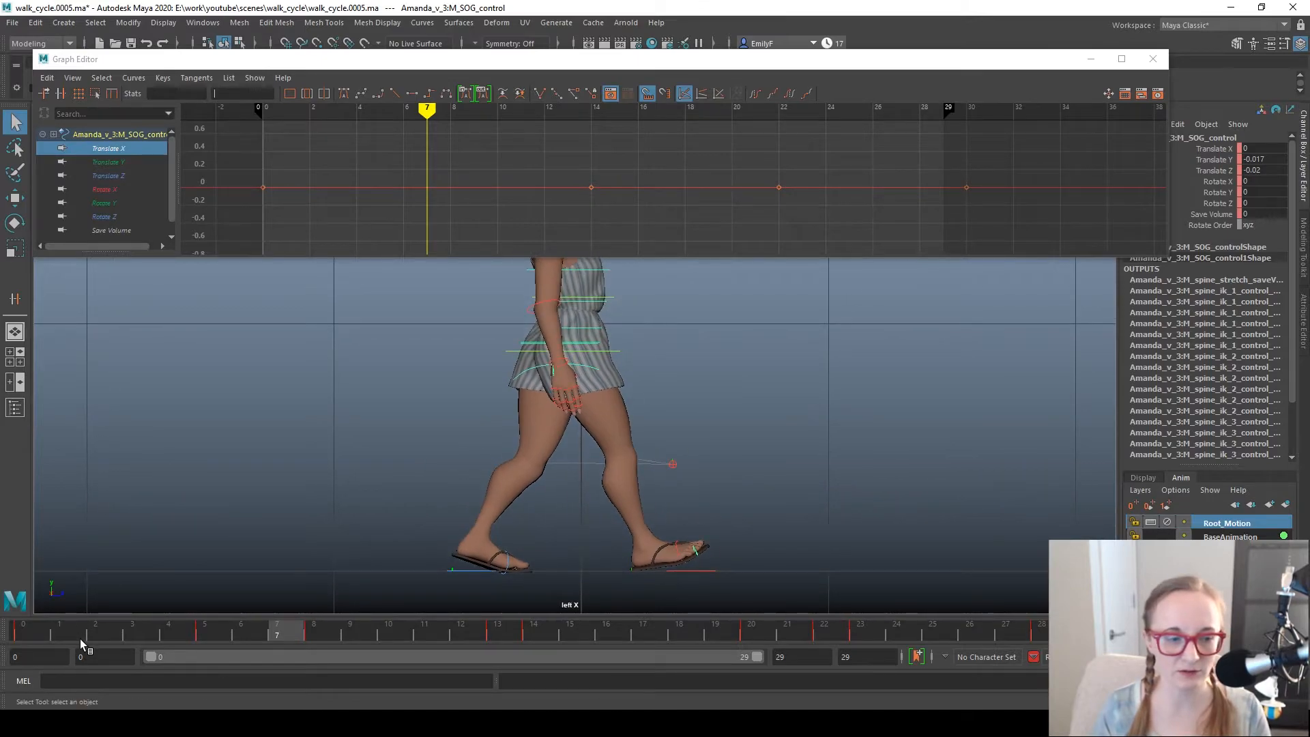
left_click_drag(80, 638, 103, 571)
key("ctrl+h")
left_click_drag(95, 635, 153, 611)
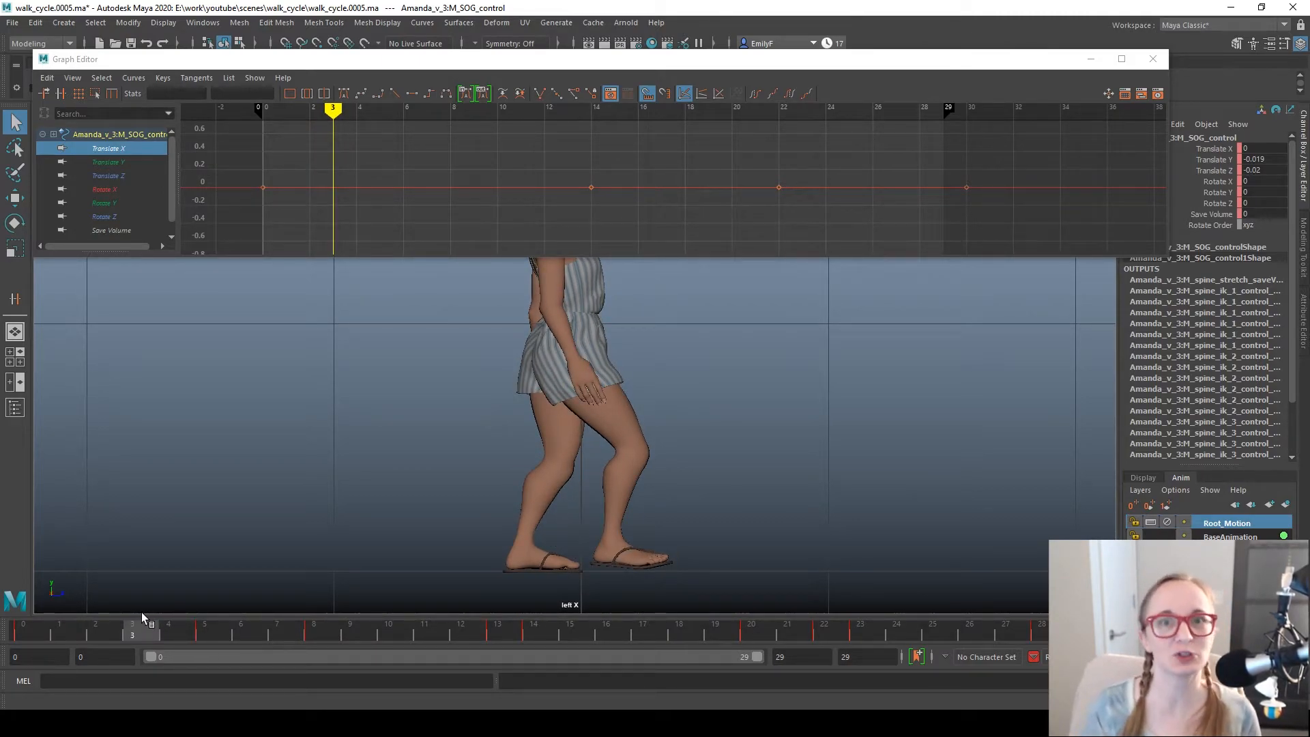
left_click(180, 615)
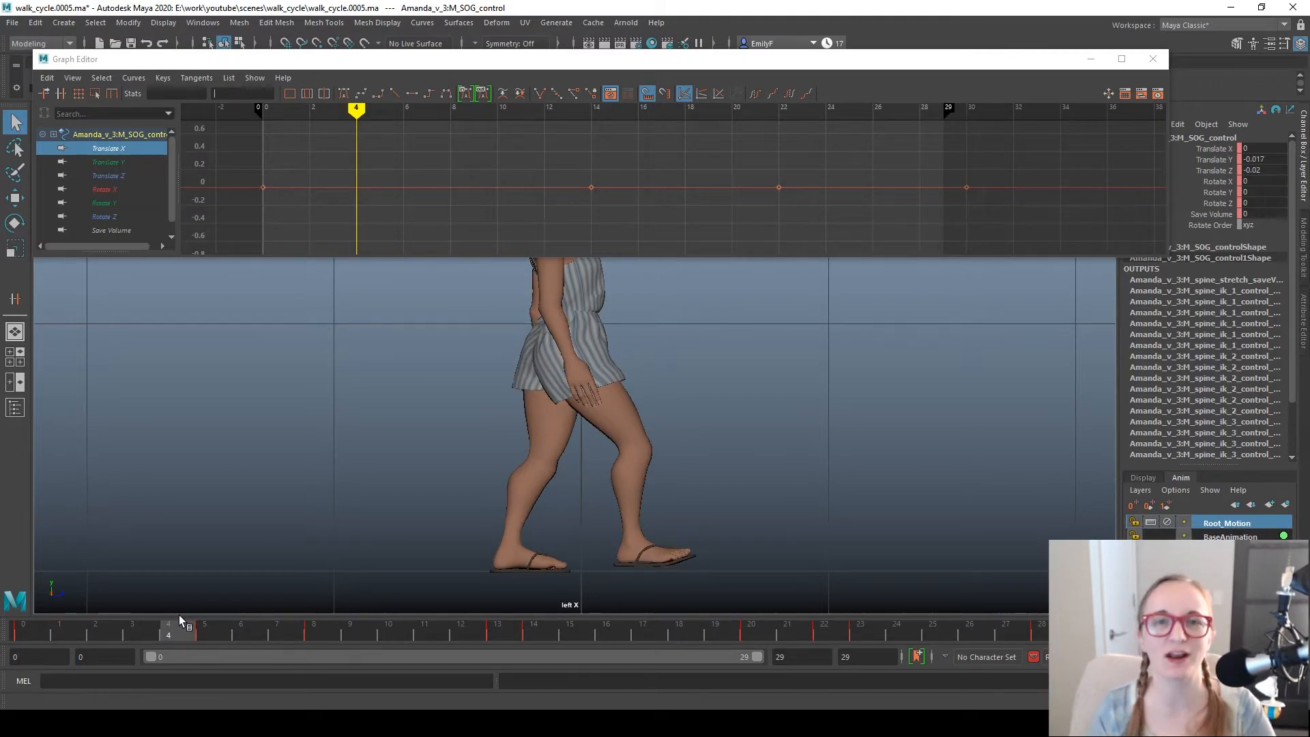
left_click_drag(202, 615, 435, 533)
Step: Show the rig controls again in the front view and scrub through the cycle to examine the feet's contact and passing positions
key("space")
key("space")
scroll(710, 491, "up", 1)
left_click_drag(285, 644, 297, 534)
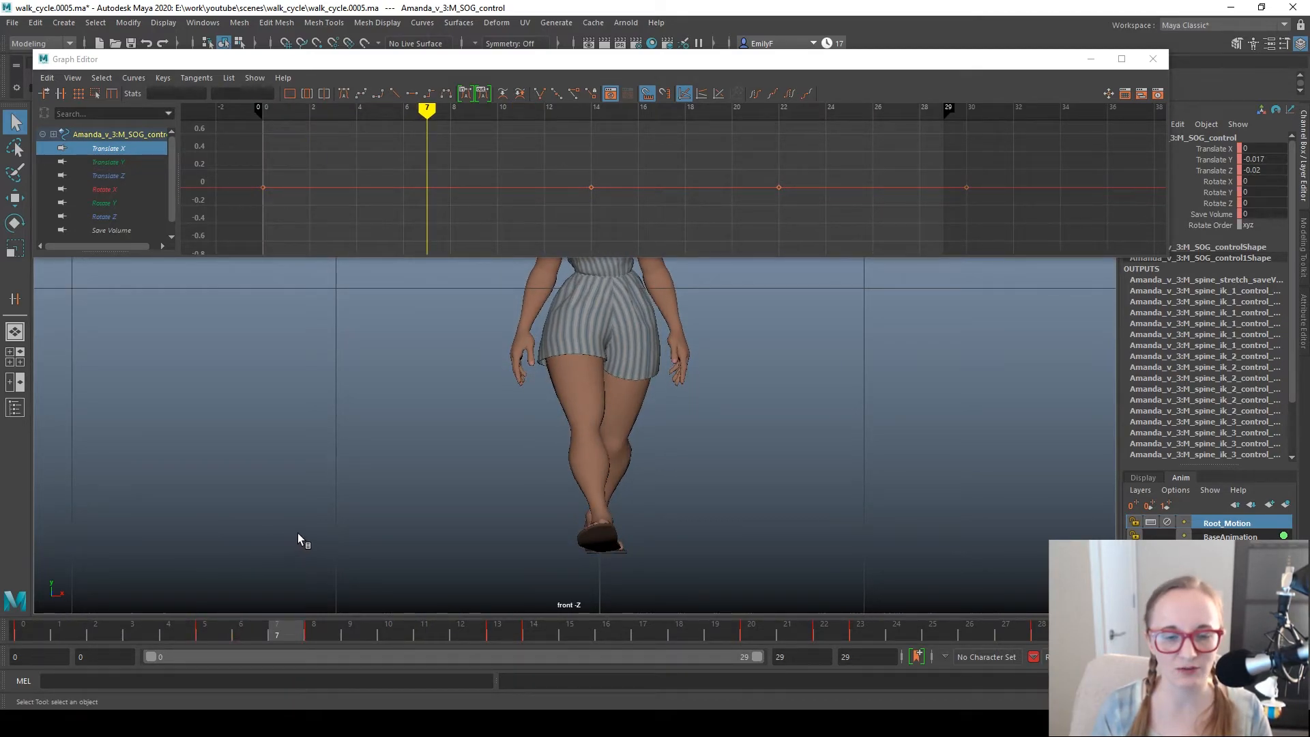
key("alt+1")
right_click_drag(614, 539, 758, 542, "alt")
middle_click_drag(612, 587, 604, 529, "alt")
right_click_drag(603, 529, 634, 576, "alt")
middle_click_drag(635, 576, 604, 471, "alt")
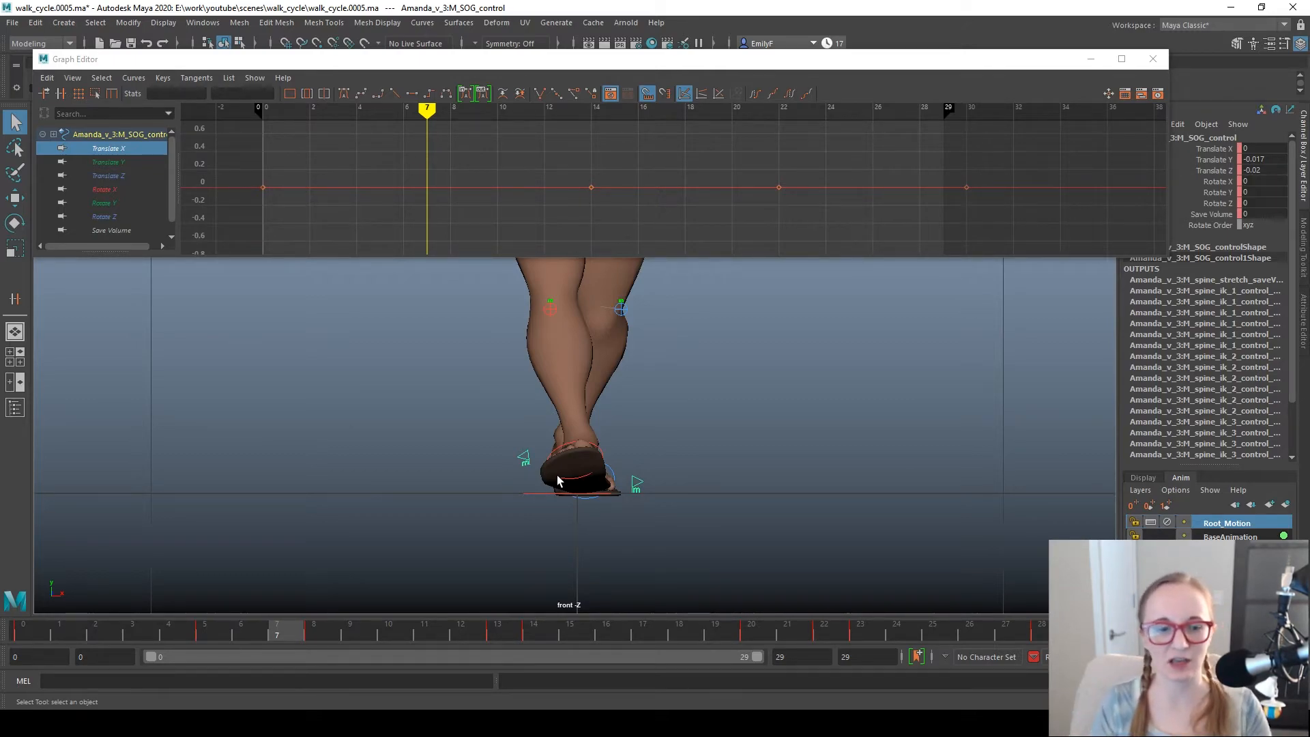
left_click_drag(284, 641, 1024, 588)
scroll(593, 376, "down", 2)
middle_click_drag(634, 327, 661, 464, "alt")
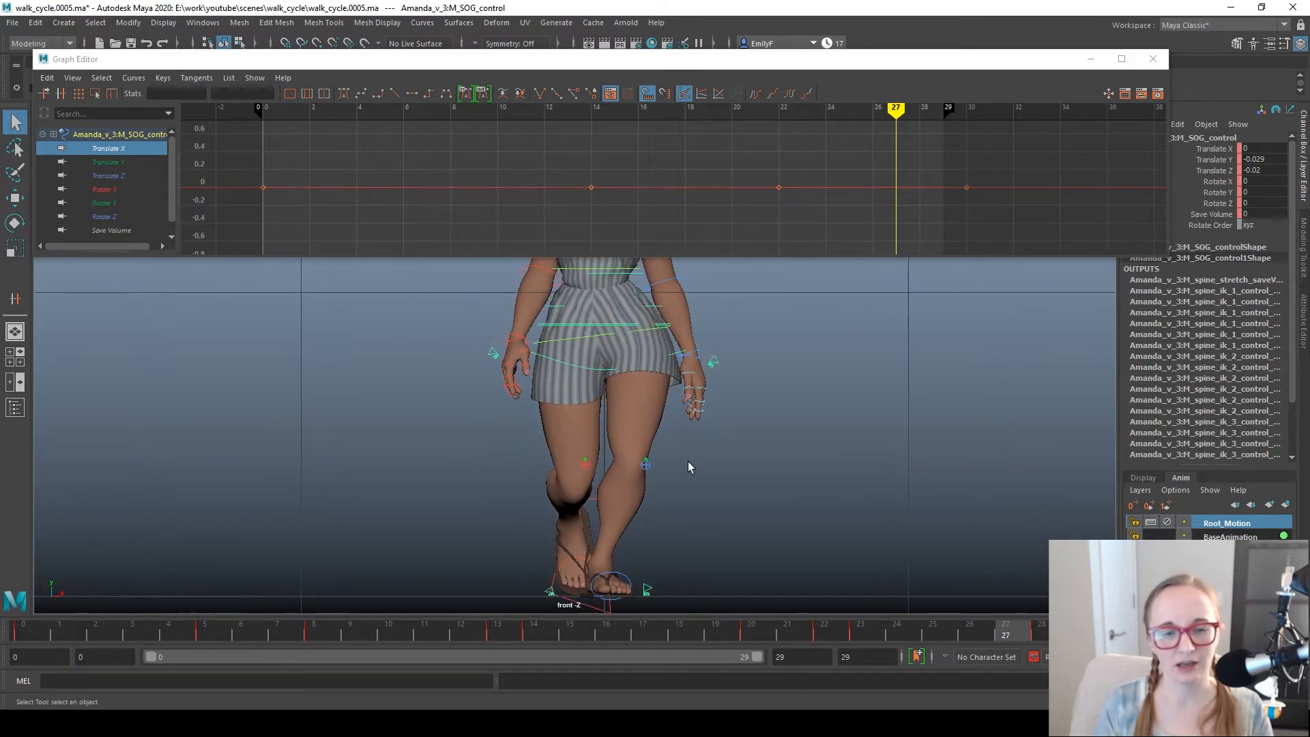
left_click_drag(862, 628, 1077, 636)
left_click_drag(731, 604, 104, 629)
Step: Select the right foot control in the side view and scrub to frame 12 to examine its contact and planted pose
key("space")
left_click_drag(720, 398, 645, 391)
right_click_drag(645, 392, 547, 397, "alt")
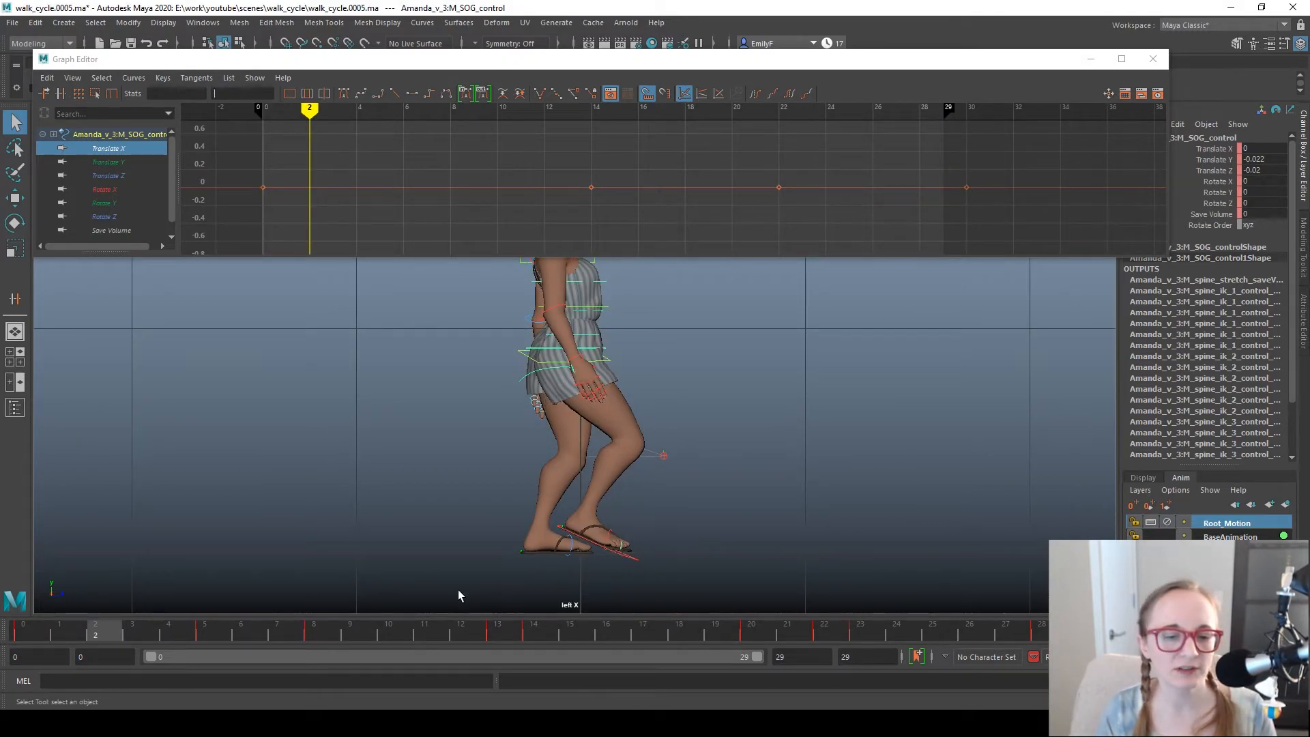
left_click_drag(66, 636, 208, 626)
left_click(708, 552)
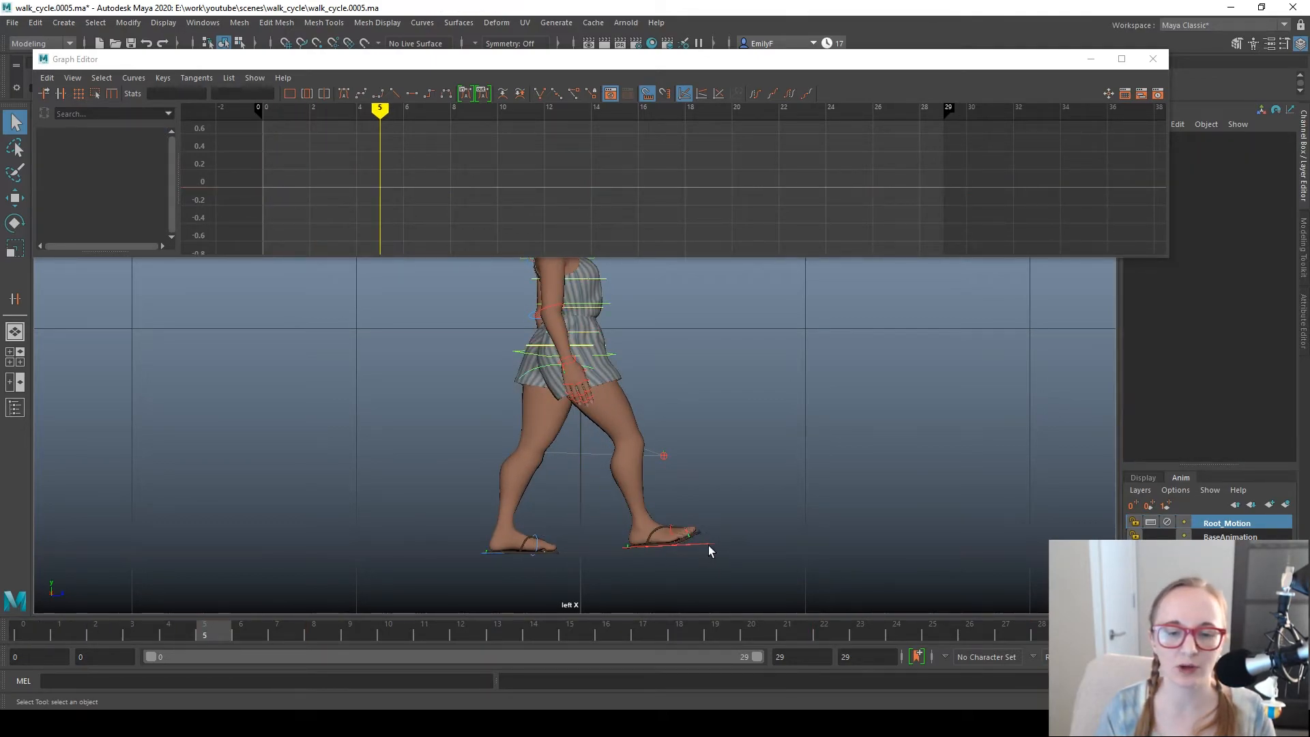
left_click(1198, 270)
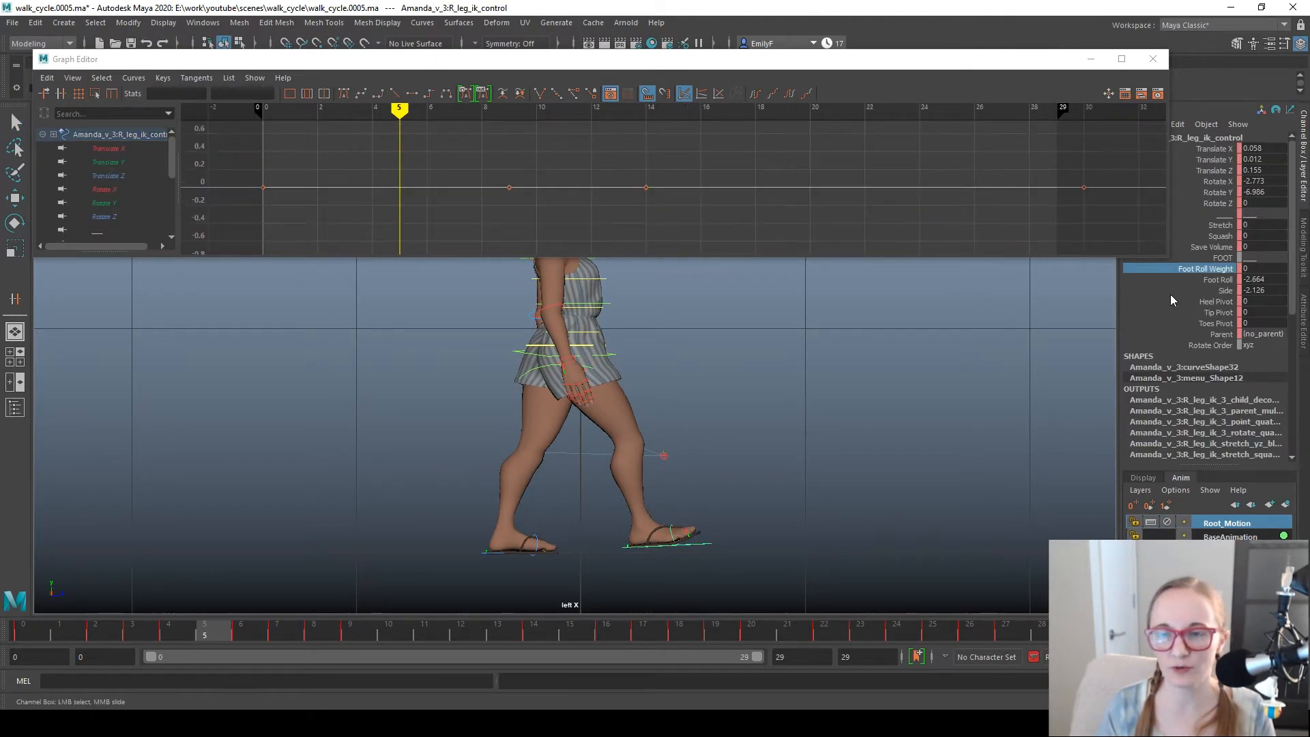
scroll(567, 482, "up", 1)
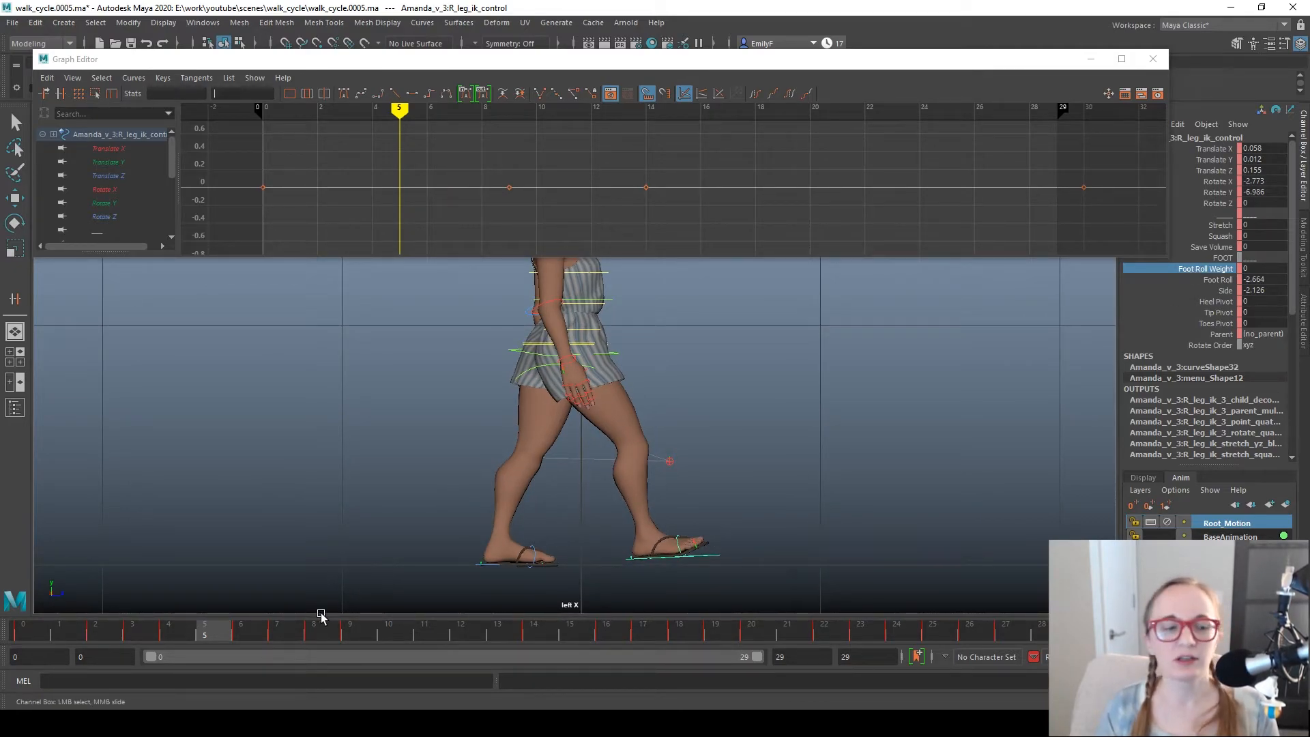
left_click_drag(137, 635, 572, 635)
left_click_drag(482, 637, 461, 635)
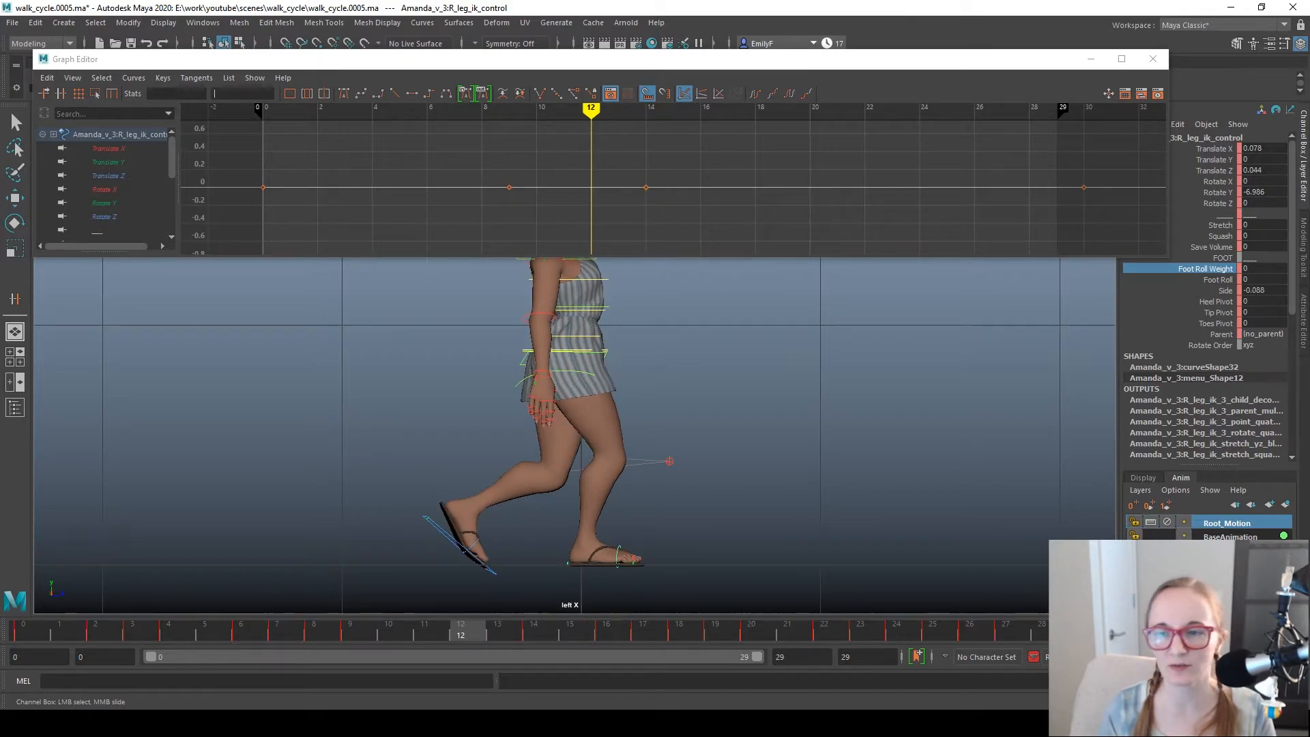
Step: Try out the right foot's Side and Heel Pivot attributes at frame 12, undoing each change
left_click(1215, 291)
middle_click_drag(907, 406, 957, 403)
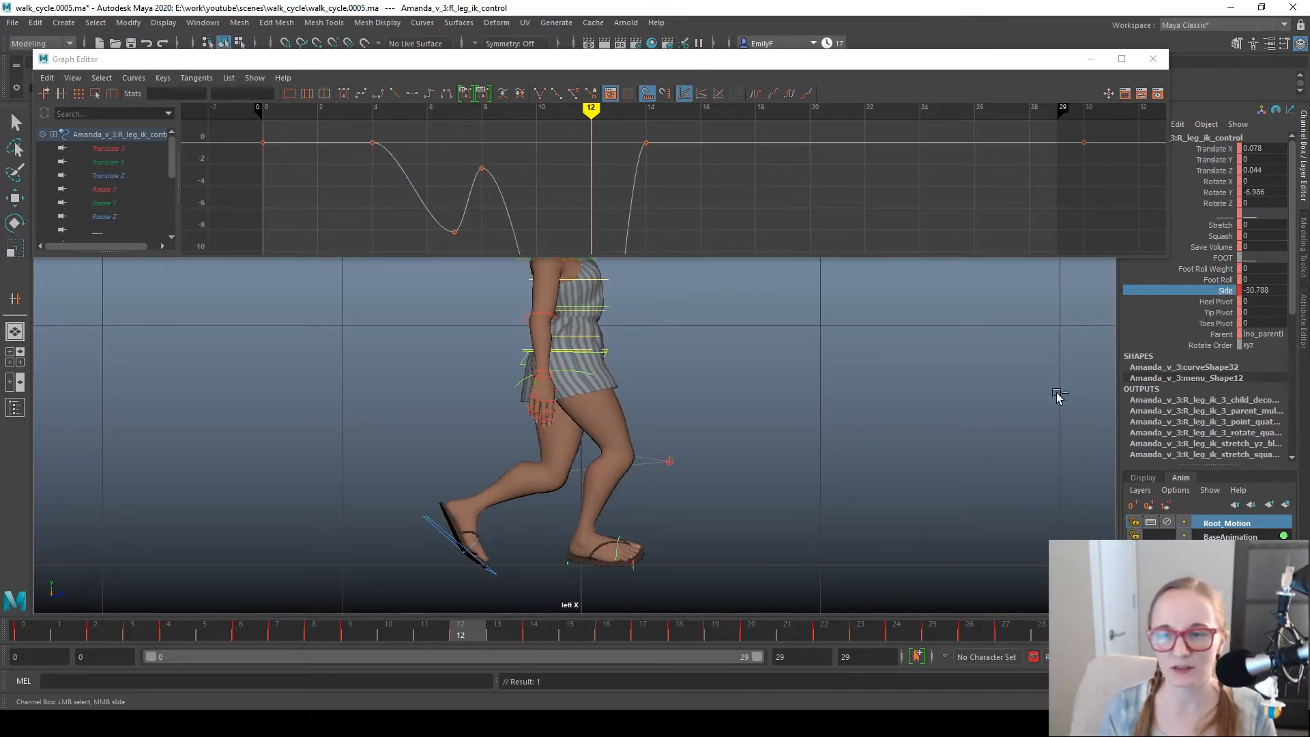
key("ctrl+z")
left_click(1198, 301)
middle_click_drag(1047, 362, 956, 379)
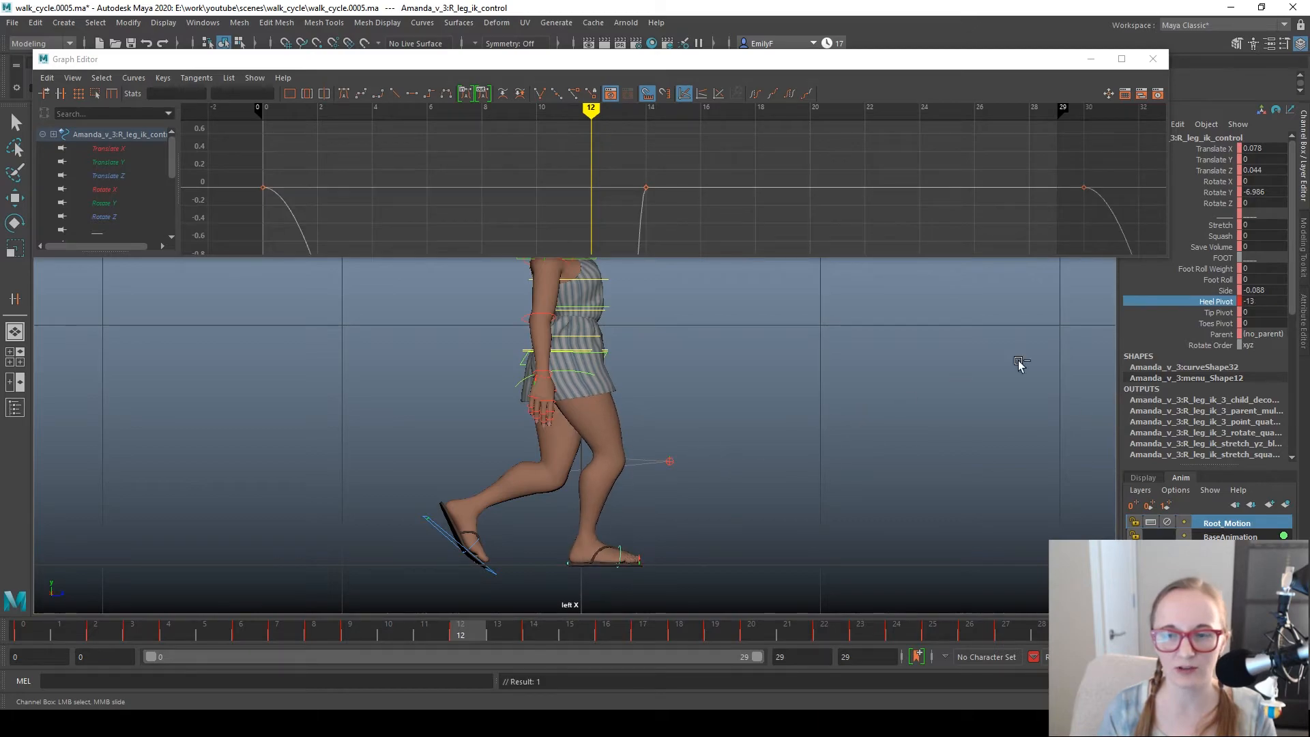
key("ctrl+z")
left_click(1218, 312)
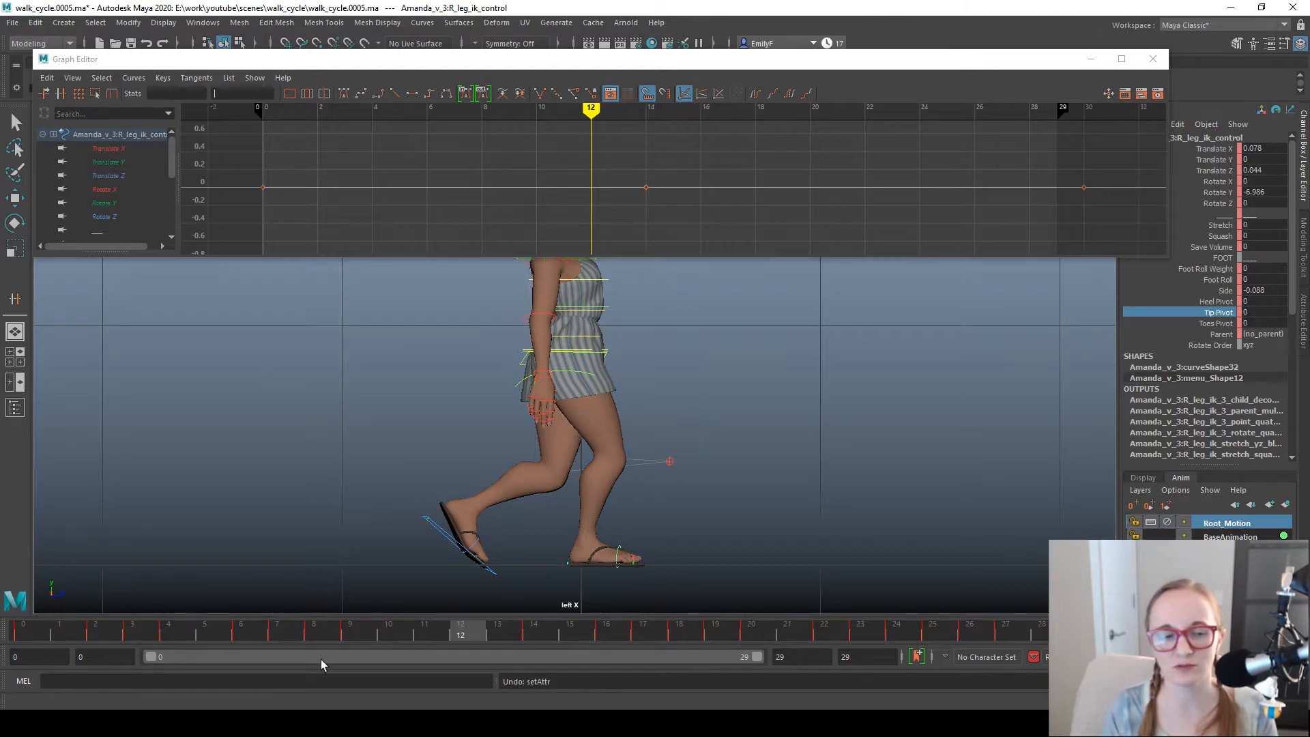
Step: Try rotating and moving the right foot control by hand at its frame 7 heel contact, and undo the changes
left_click_drag(92, 637, 287, 638)
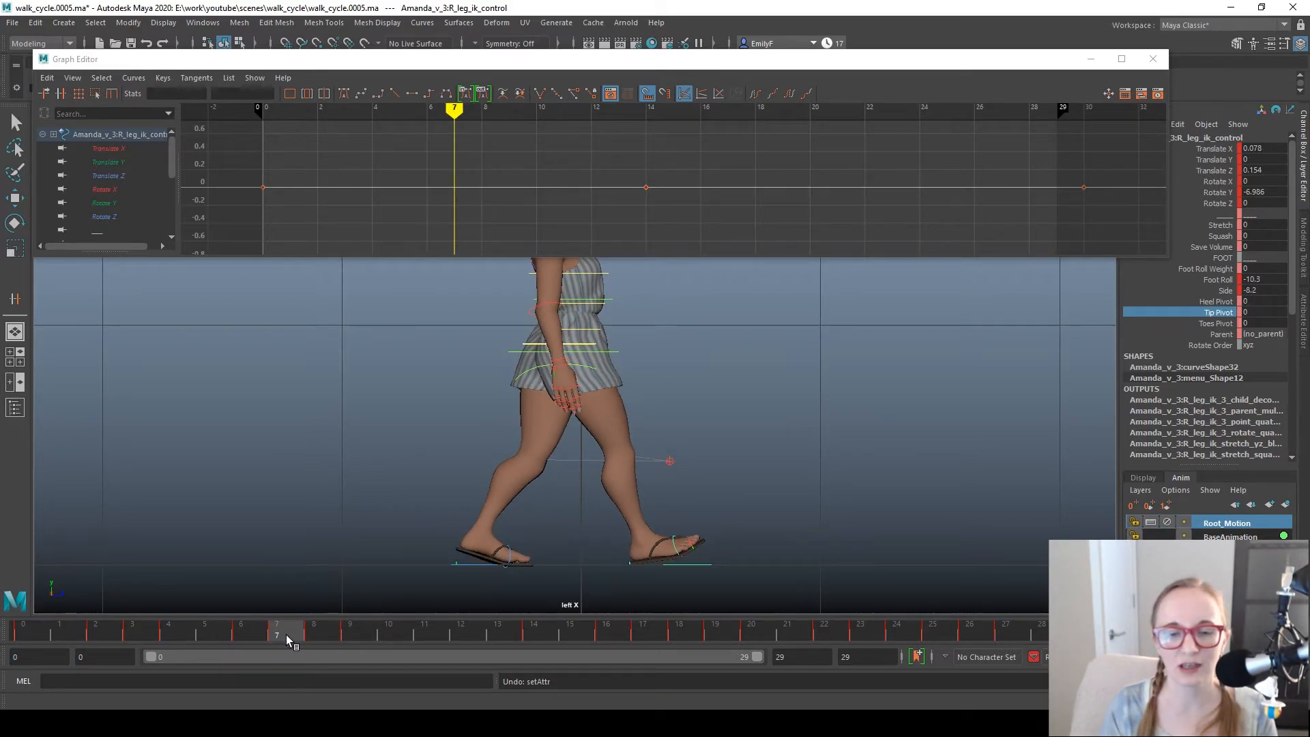
key("q")
right_click_drag(819, 481, 949, 455, "alt")
middle_click_drag(789, 604, 768, 462, "alt")
right_click_drag(768, 463, 854, 512, "alt")
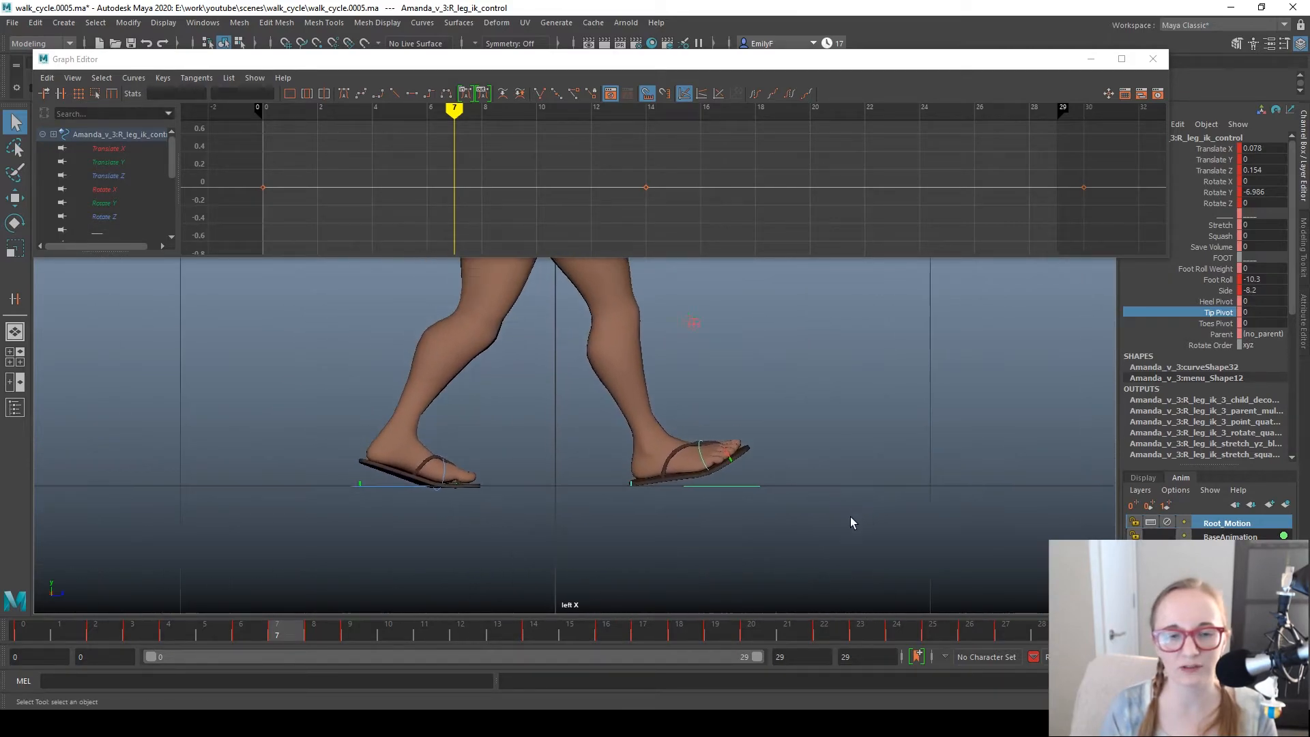
key("e")
middle_click_drag(775, 491, 766, 541, "alt")
left_click_drag(768, 541, 755, 492)
key("w")
key("ctrl+z")
key("ctrl+z")
key("ctrl+z")
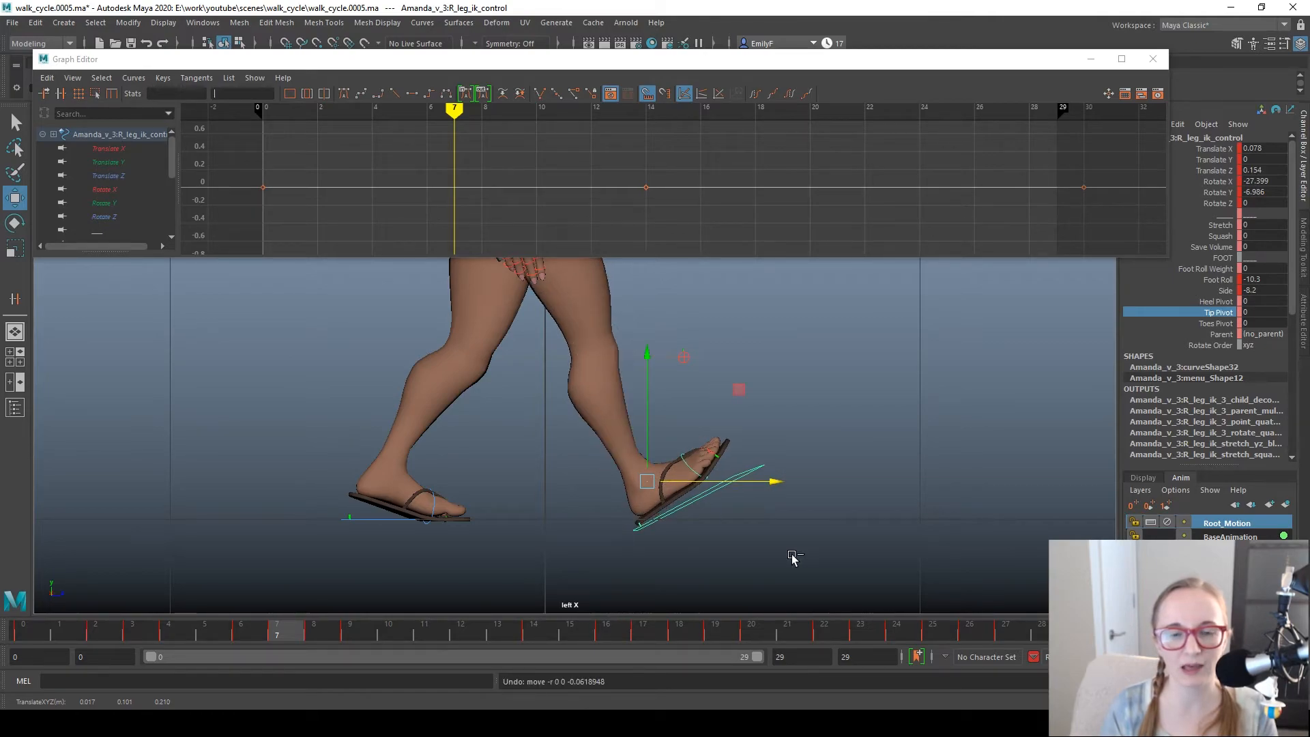
key("q")
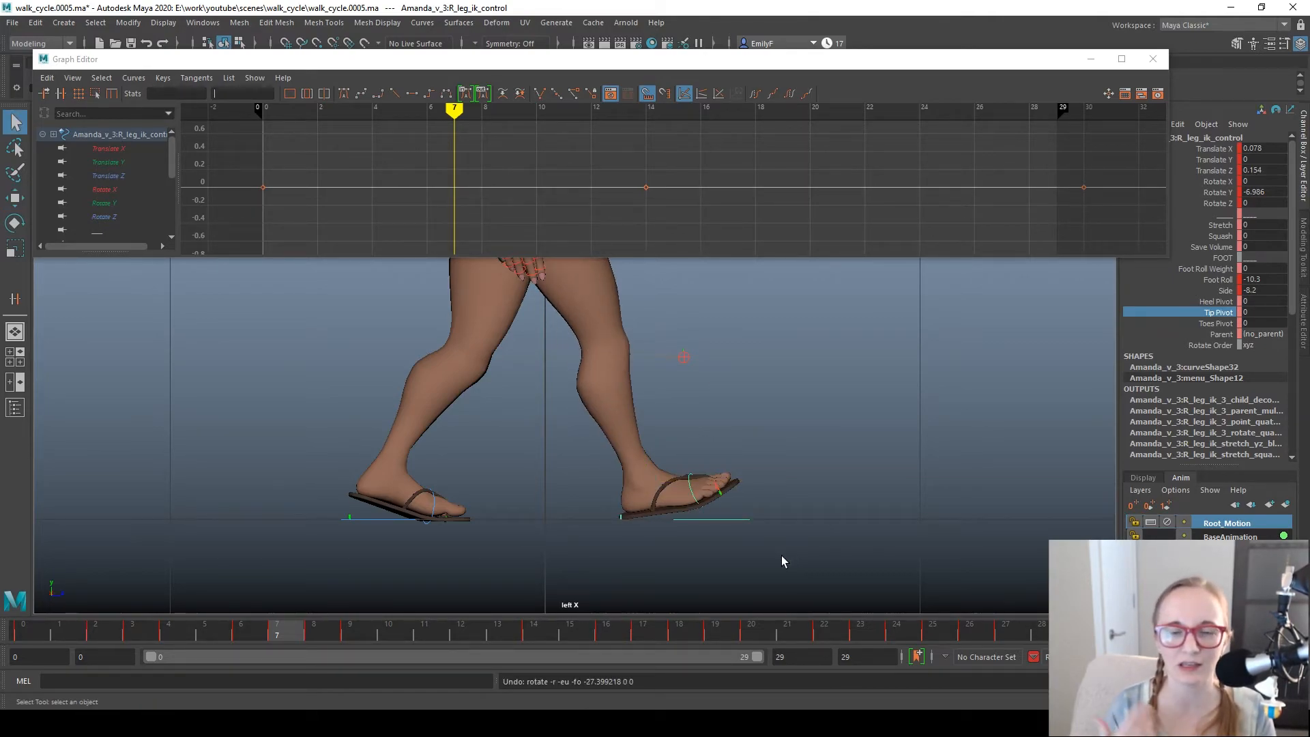
Step: Scrub the side view from frame 7 to frame 25 to examine the right foot's push-off roll up close
scroll(750, 546, "down", 2)
left_click_drag(243, 636, 930, 611)
middle_click_drag(702, 423, 901, 429, "alt")
scroll(614, 423, "down", 2)
middle_click_drag(606, 423, 601, 440, "alt")
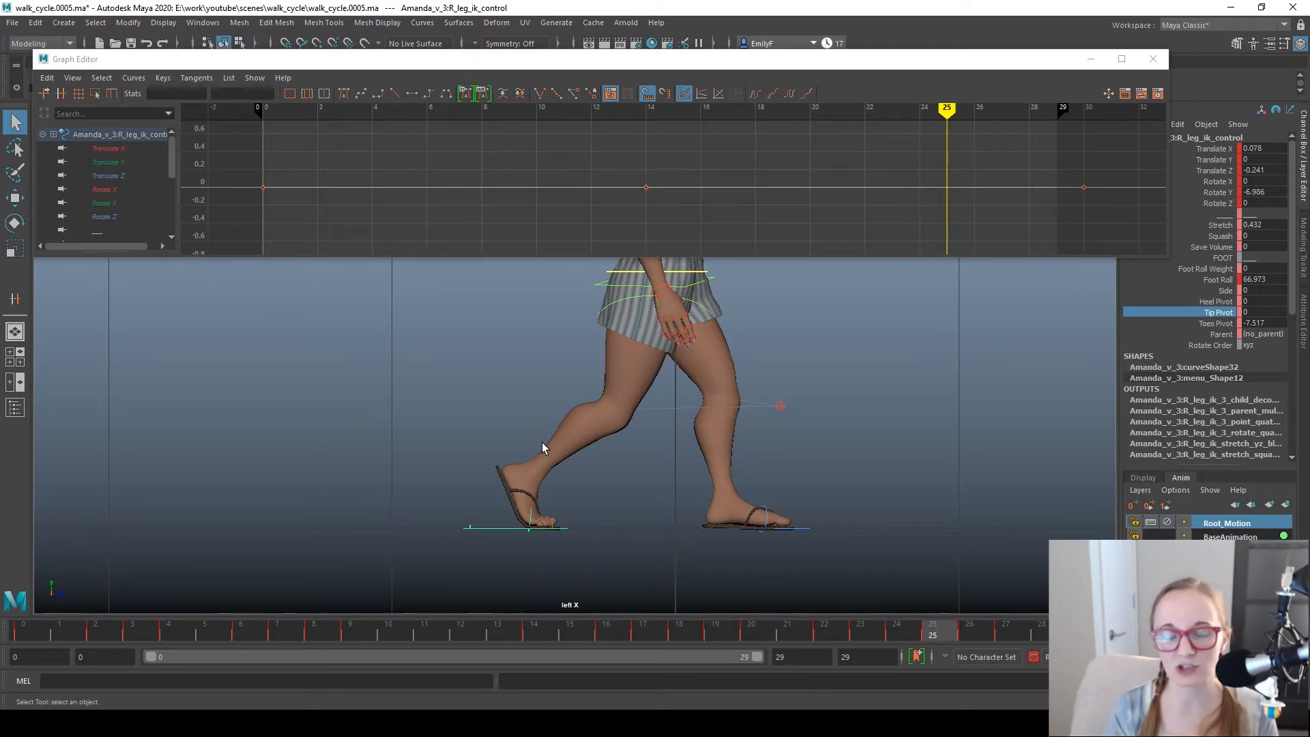
scroll(713, 508, "up", 2)
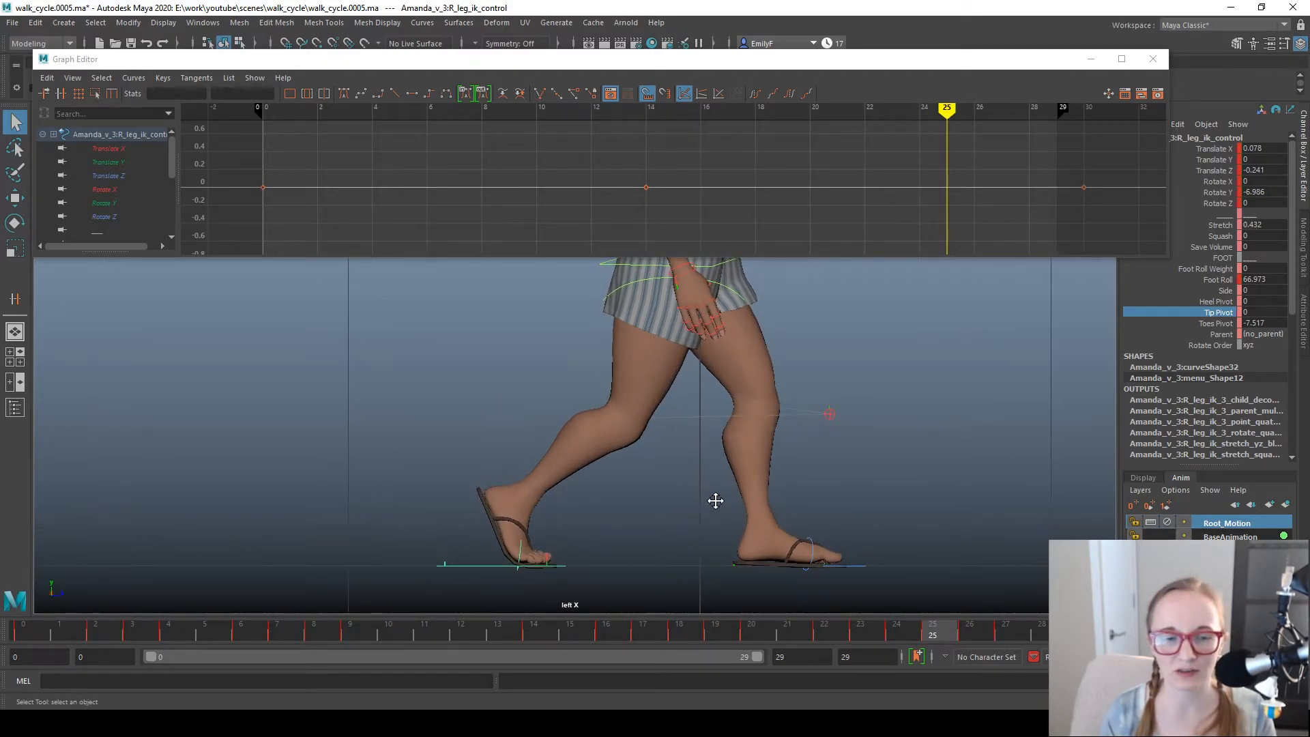
middle_click_drag(714, 509, 772, 358, "alt")
right_click_drag(772, 358, 805, 481, "alt")
middle_click_drag(549, 481, 572, 526, "alt")
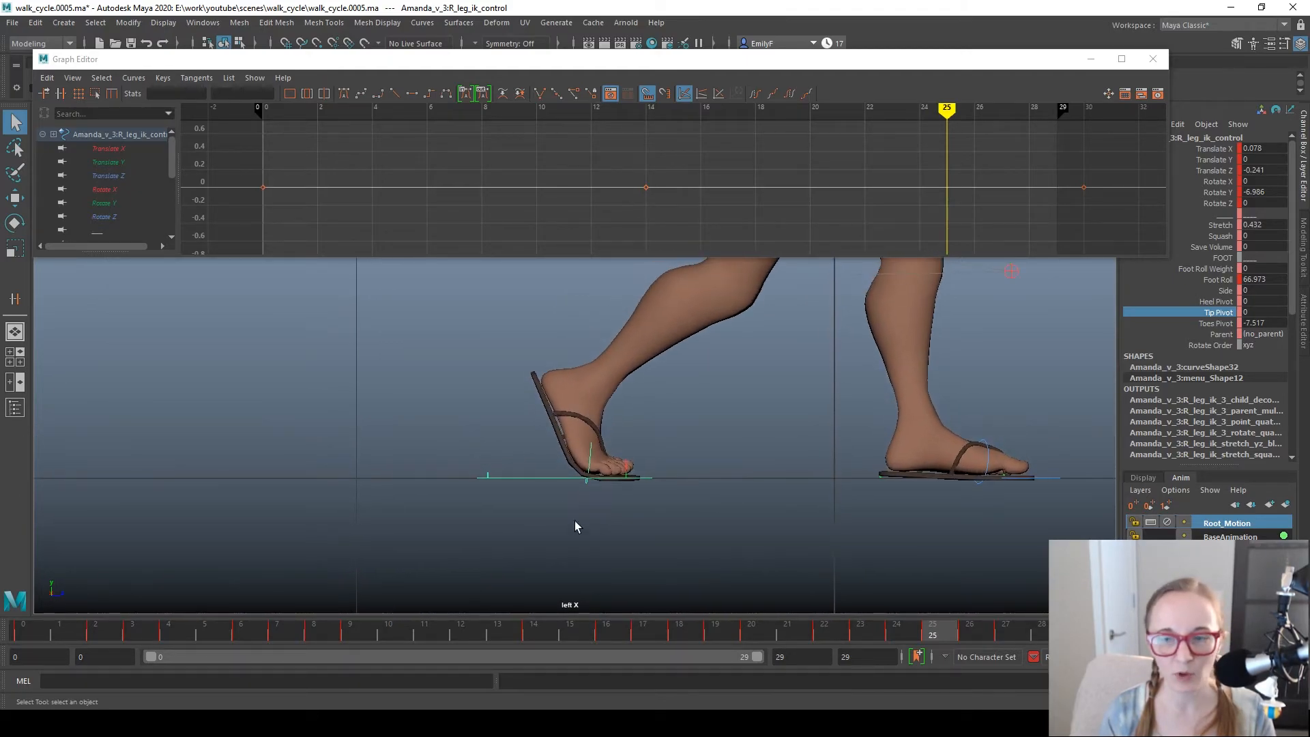
Step: Try rotating the right foot control directly in the frame 25 push-off pose, and undo the rotation
key("w")
key("e")
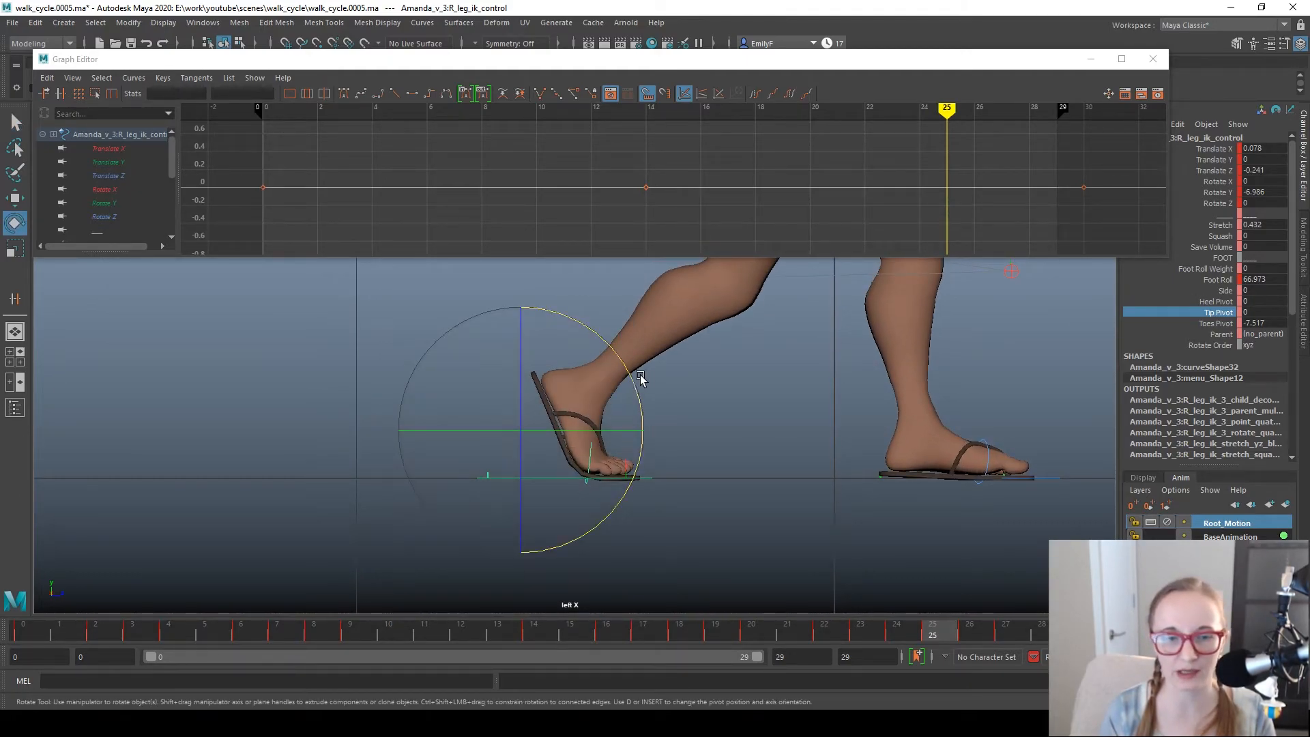
mouse_move(637, 366)
left_mouse_down()
mouse_move(626, 369)
mouse_move(593, 307)
mouse_move(635, 388)
mouse_move(618, 345)
mouse_move(619, 366)
left_mouse_up()
key("ctrl+z")
key("ctrl+z")
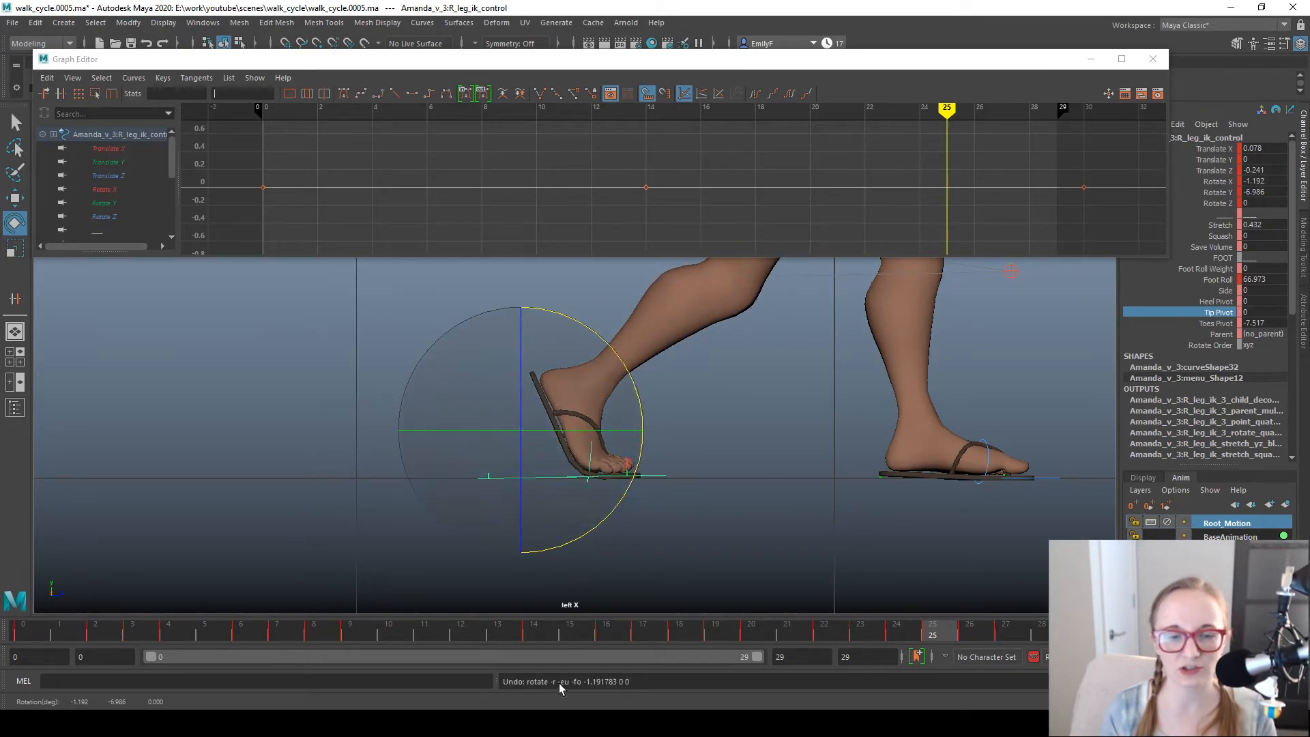
Step: Try rotating the raised right foot in its swing pose at frame 0, and undo the rotation
left_click_drag(353, 628, 26, 537)
middle_click_drag(715, 342, 675, 407, "alt")
left_click_drag(804, 470, 789, 546)
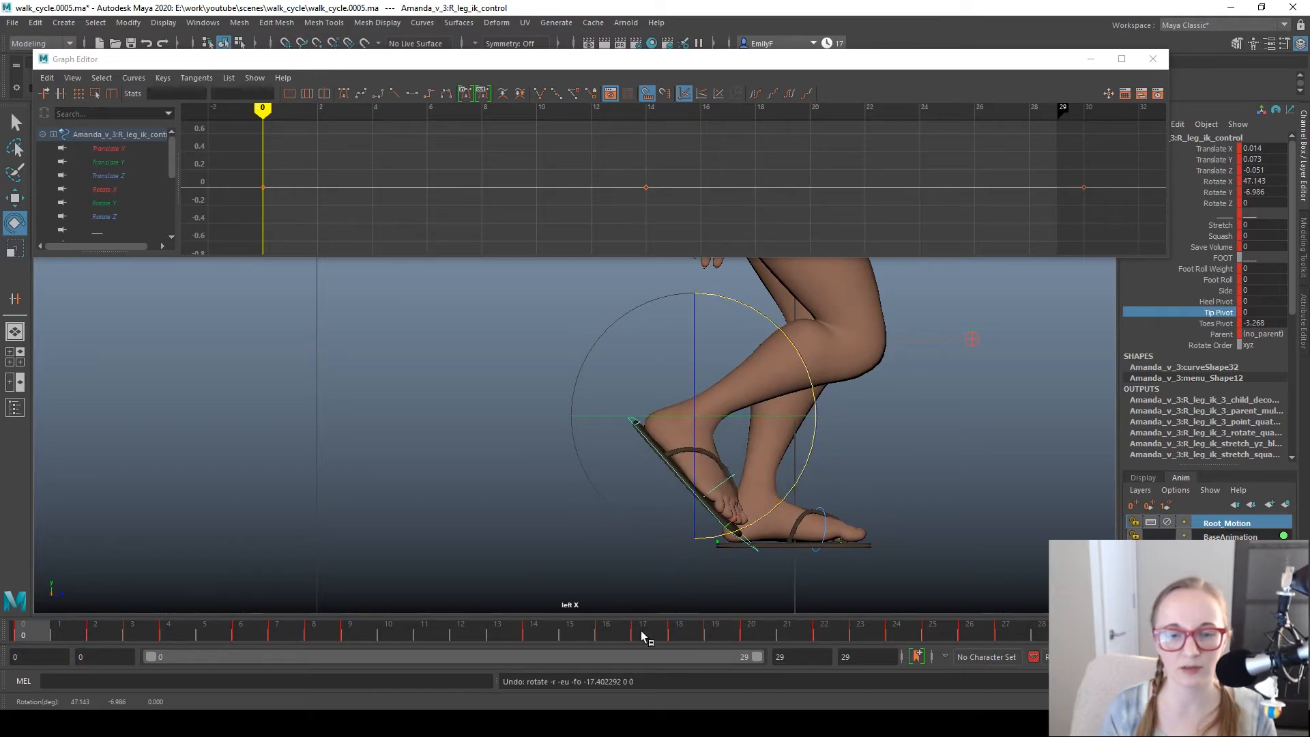
key("ctrl+z")
key("q")
Step: Scrub through the cycle back to frame 25 to review the right foot's roll from heel contact to push-off
mouse_move(122, 633)
left_mouse_down()
mouse_move(807, 616)
mouse_move(991, 626)
mouse_move(943, 628)
left_mouse_up()
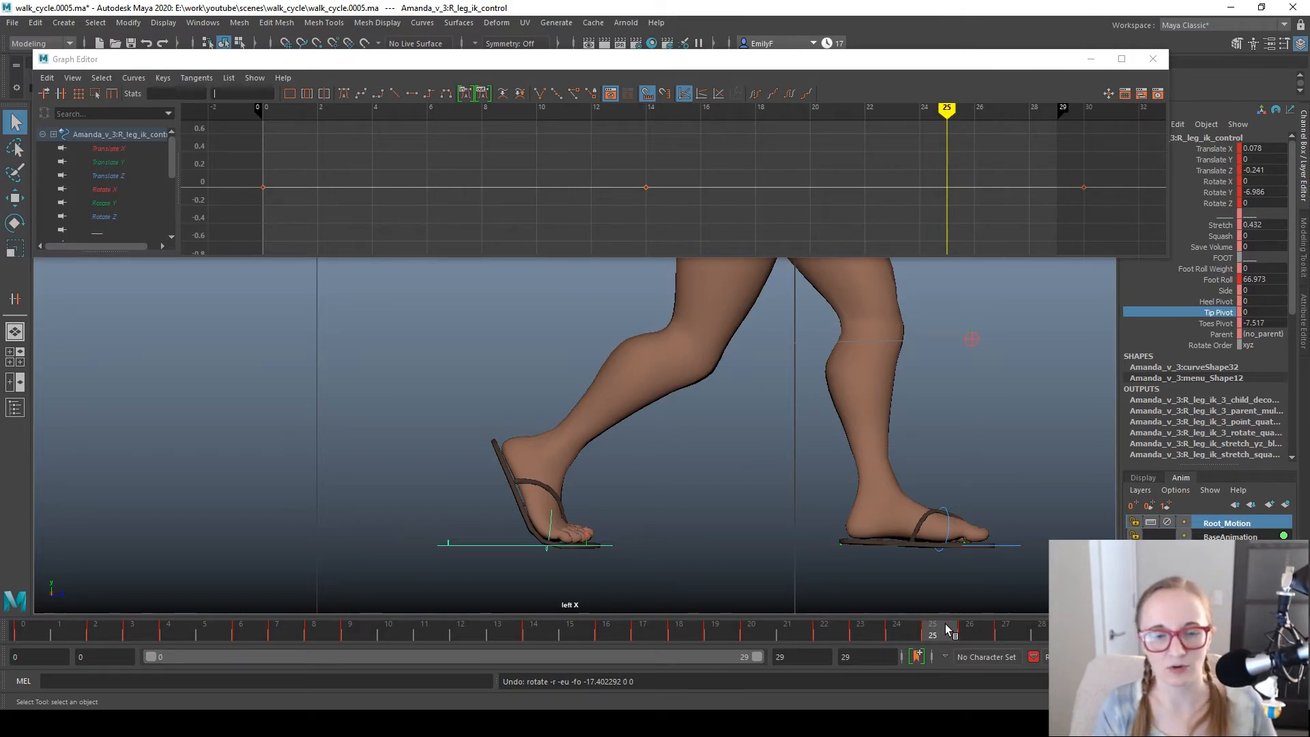
mouse_move(950, 628)
left_mouse_down()
mouse_move(914, 628)
mouse_move(979, 626)
mouse_move(958, 624)
left_mouse_up()
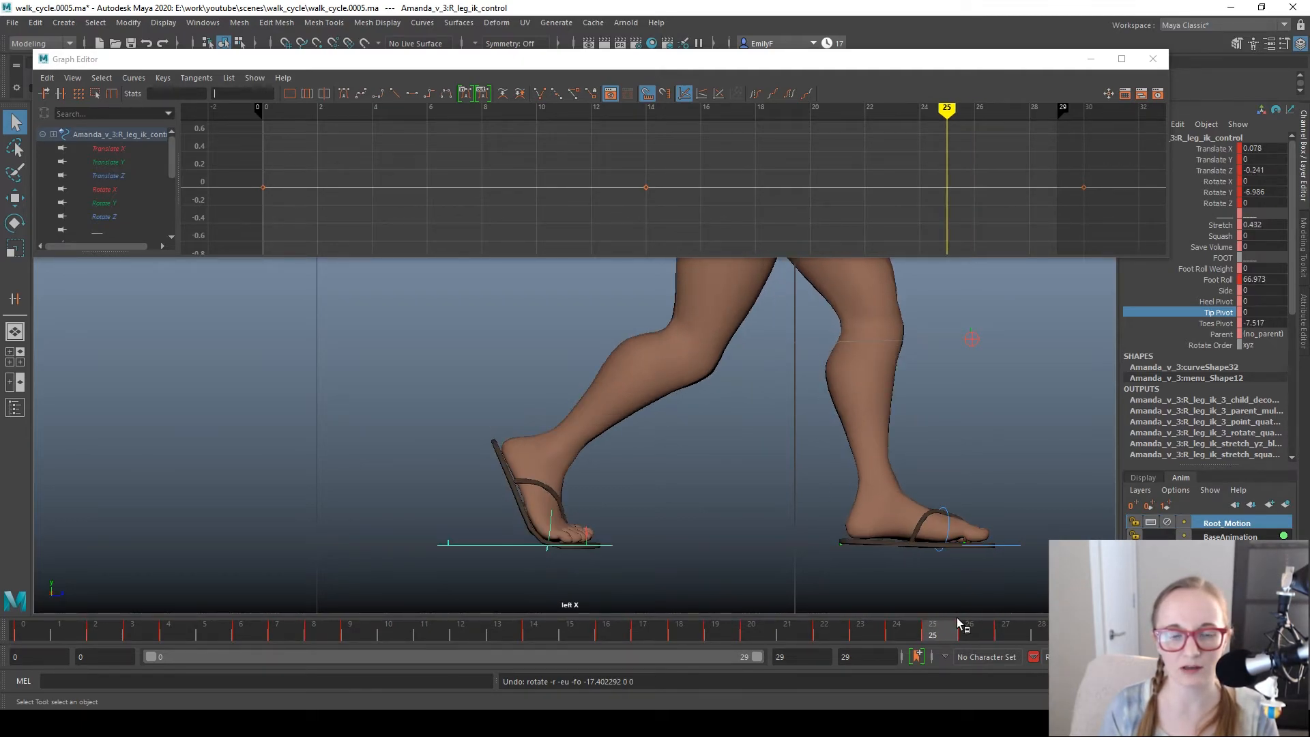
left_click_drag(476, 525, 502, 587)
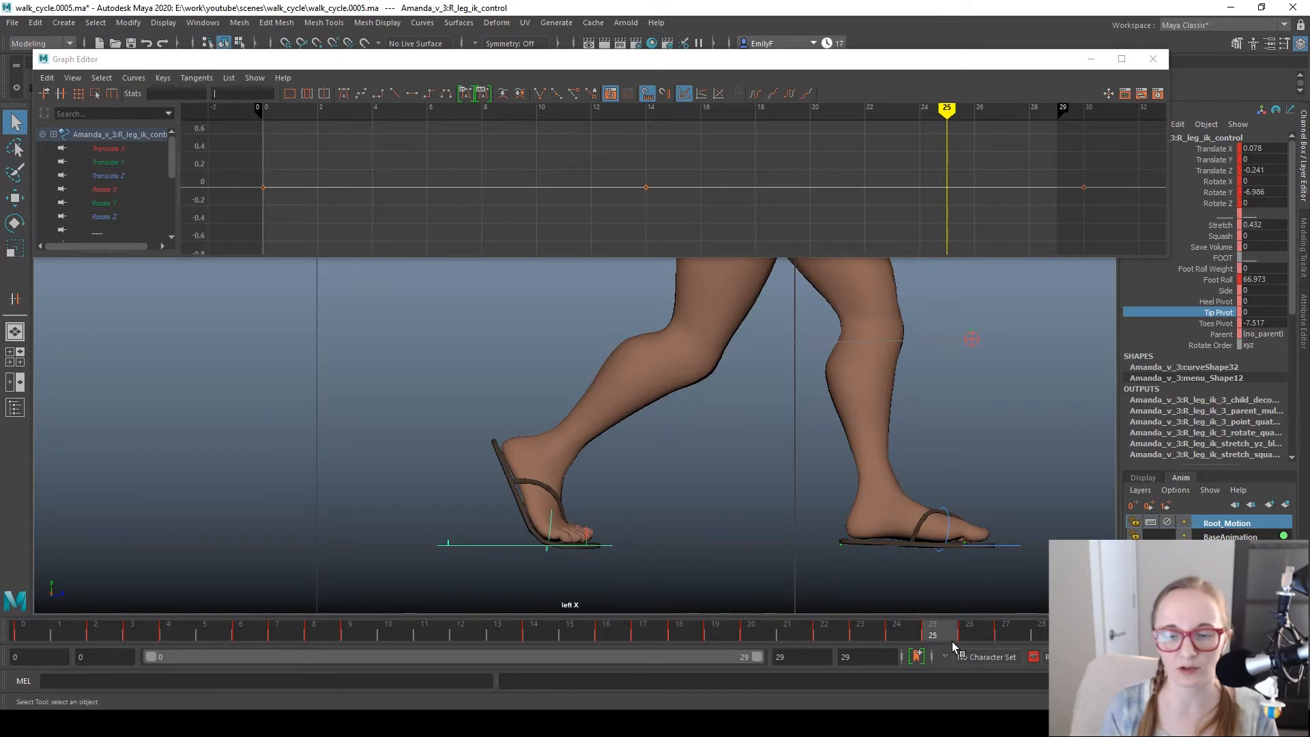
Step: Deselect the foot control and scrub the side view from frame 25 to frame 20 to review the push-off
mouse_move(964, 638)
left_mouse_down()
mouse_move(979, 639)
mouse_move(948, 632)
mouse_move(985, 620)
left_mouse_up()
key("alt+comma")
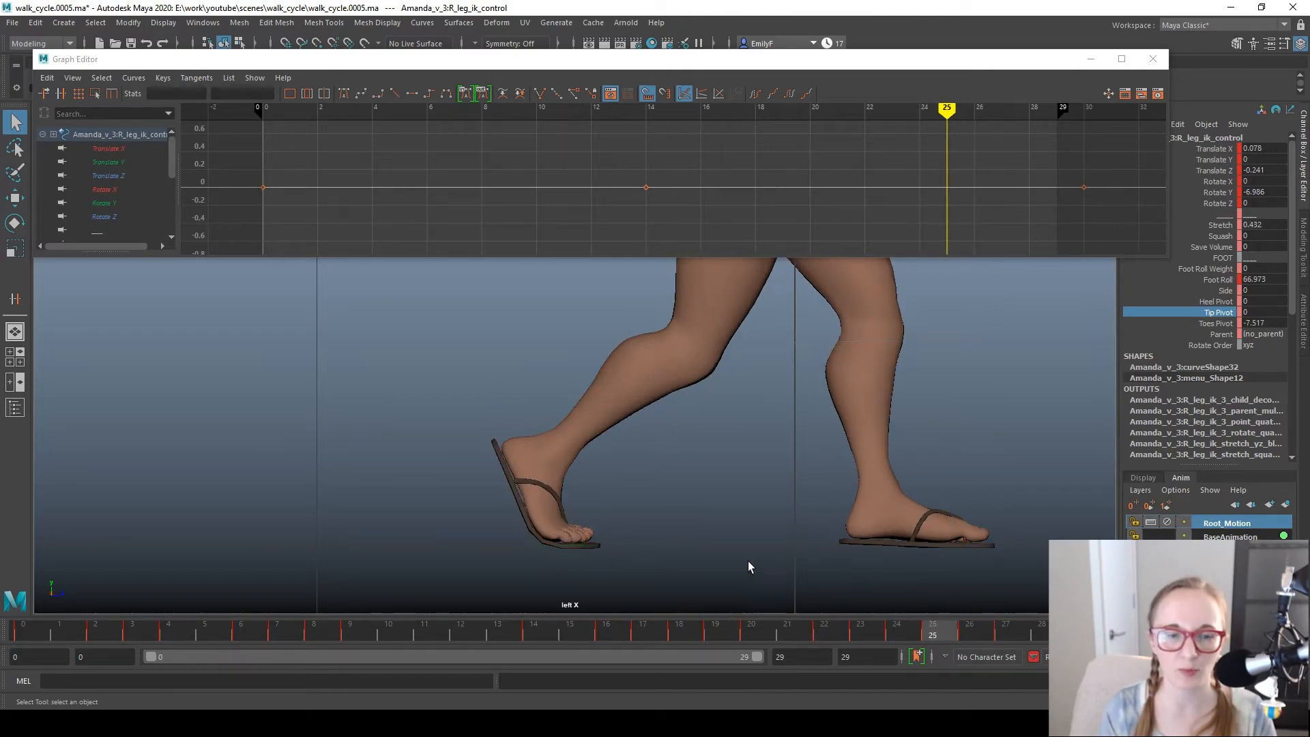
mouse_move(817, 629)
left_mouse_down()
mouse_move(724, 640)
mouse_move(1033, 633)
mouse_move(862, 641)
mouse_move(646, 627)
mouse_move(918, 619)
mouse_move(1005, 632)
mouse_move(739, 632)
mouse_move(731, 614)
mouse_move(749, 624)
left_mouse_up()
Step: Scrub the cycle in the front view, including frames 21, 28 and 19, to examine foot placement and weight
key("space")
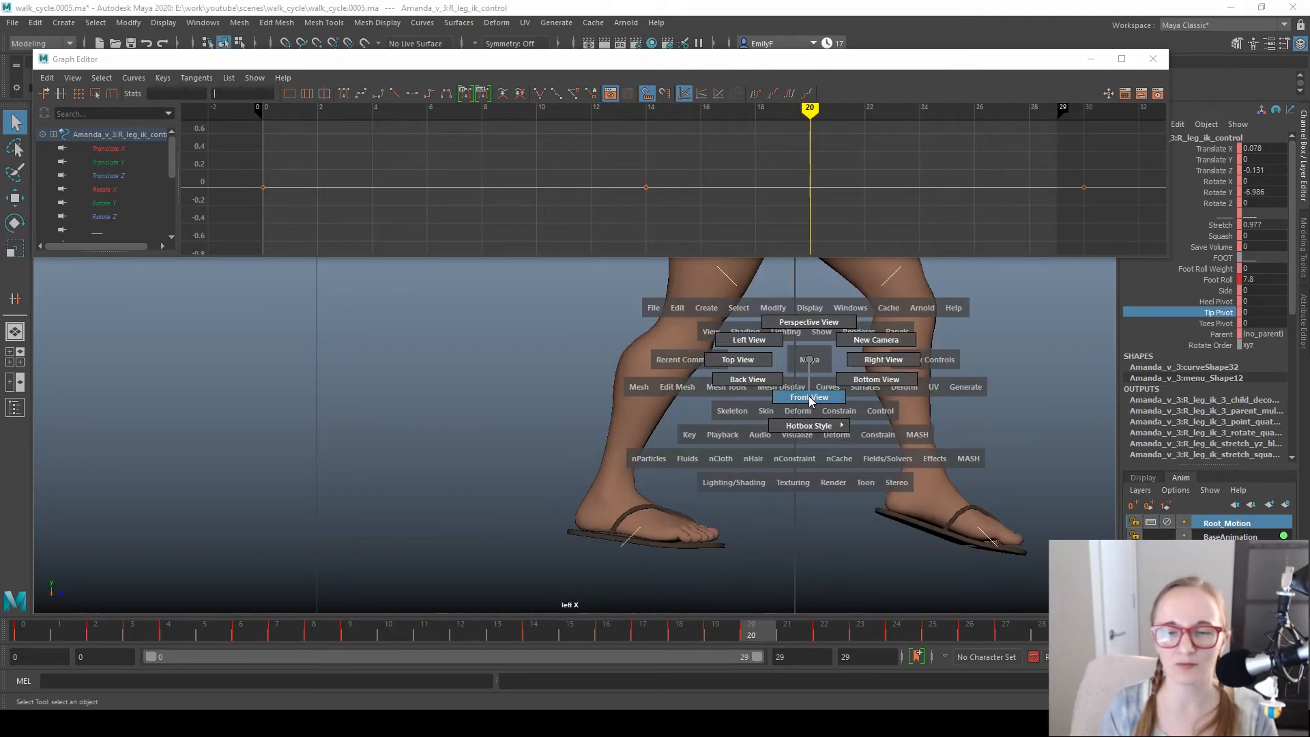
left_click(810, 397)
mouse_move(749, 633)
left_mouse_down()
mouse_move(1074, 633)
mouse_move(788, 633)
left_mouse_up()
mouse_move(645, 636)
left_mouse_down()
mouse_move(366, 631)
mouse_move(1078, 633)
mouse_move(682, 624)
mouse_move(87, 530)
mouse_move(283, 576)
mouse_move(423, 568)
left_mouse_up()
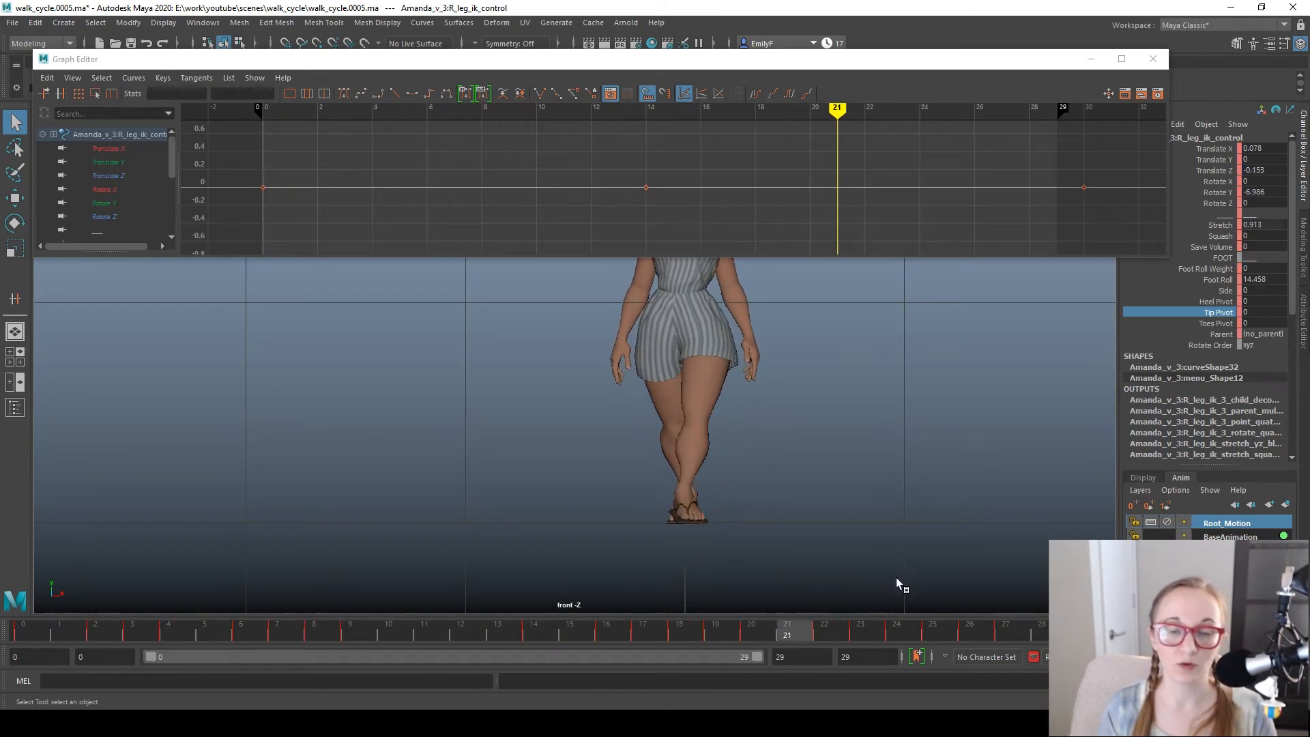
left_click(1219, 629)
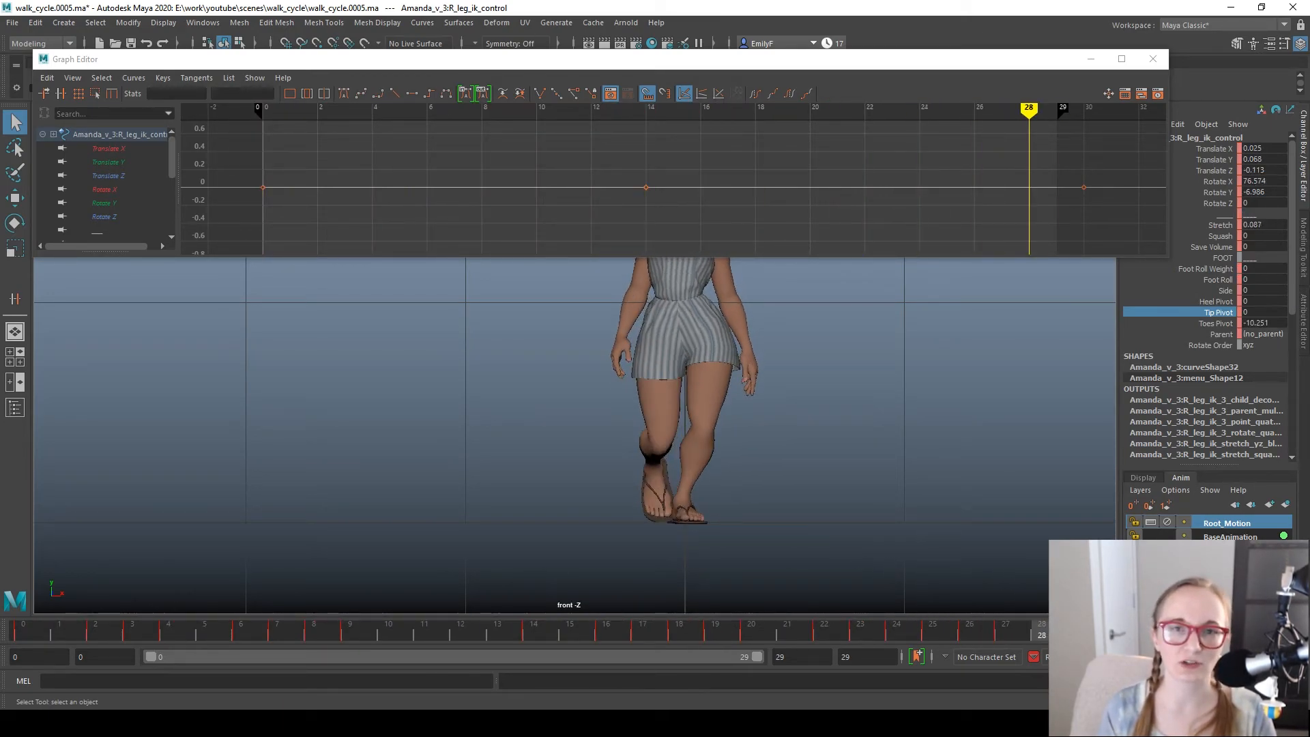
mouse_move(726, 624)
left_mouse_down()
mouse_move(631, 620)
mouse_move(715, 622)
left_mouse_up()
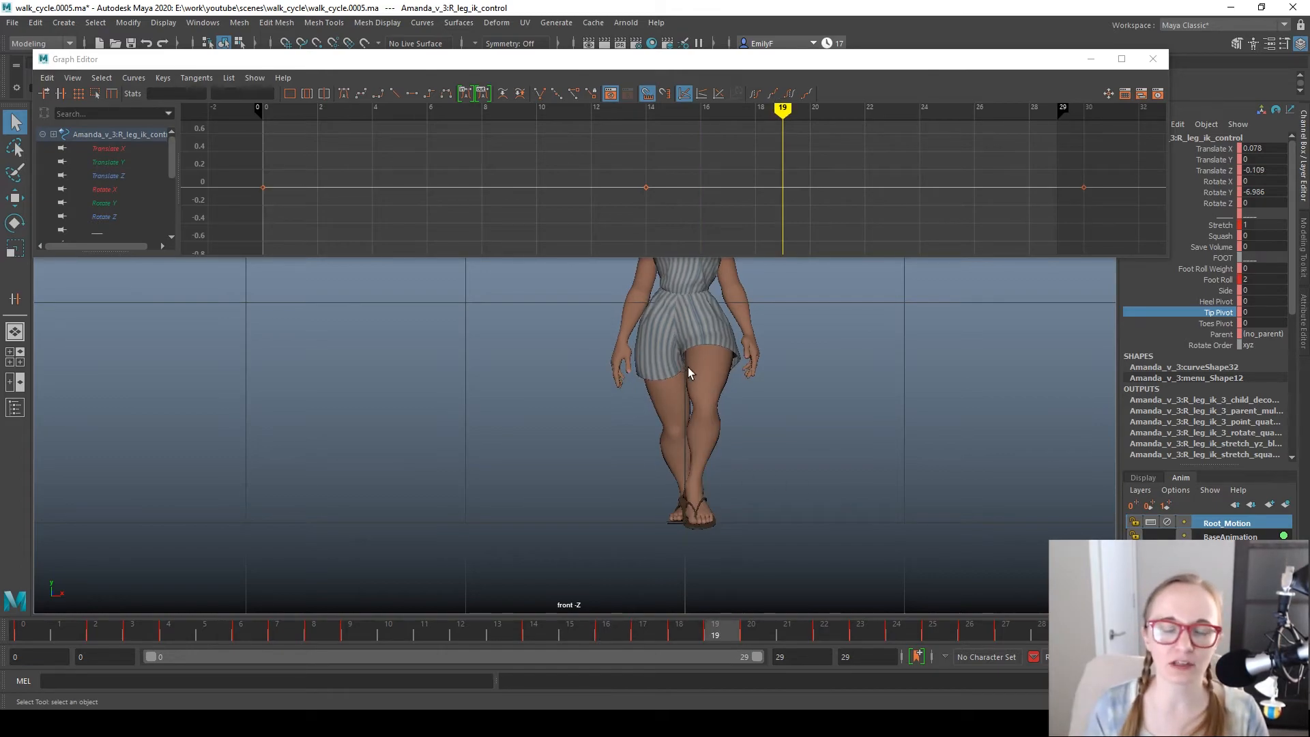
Step: Isolate the body control's Translate Y curve in the perspective view and scrub up to frame 18 to examine the body height
key("space")
left_click_drag(692, 342, 676, 305)
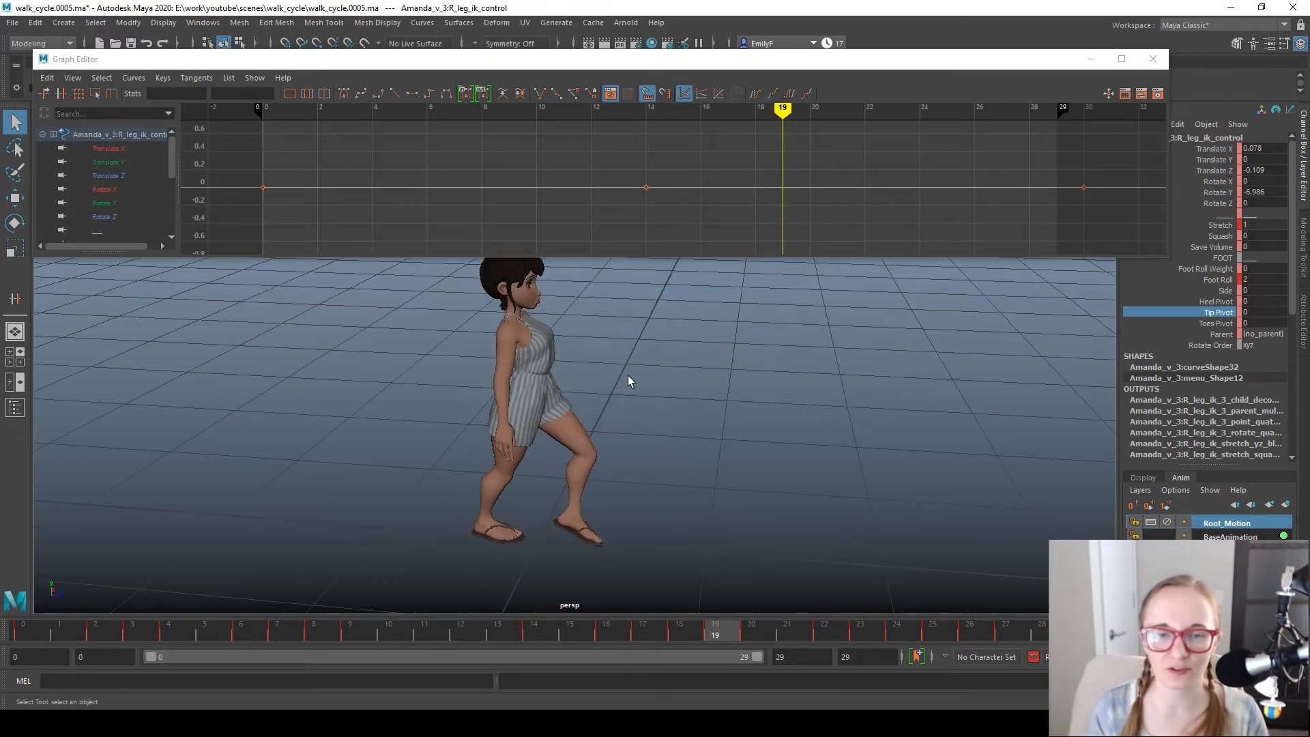
left_click(549, 411)
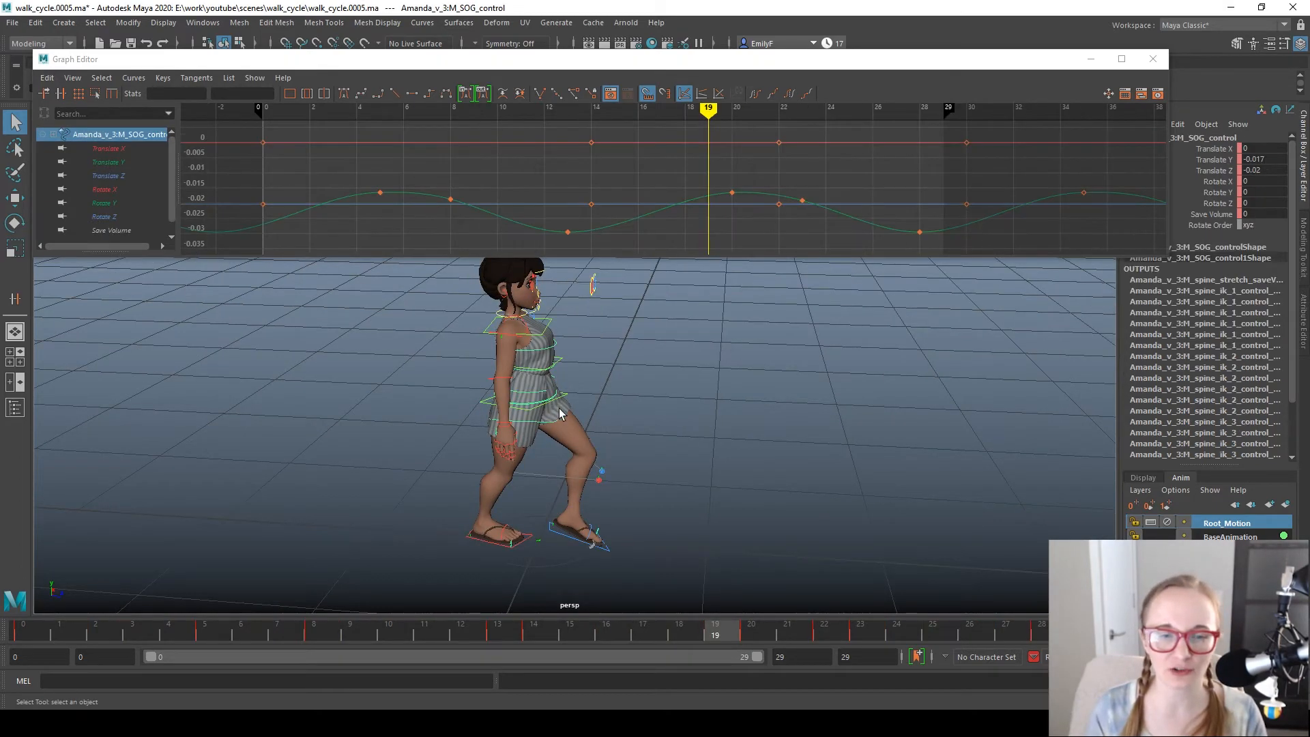
key("w")
left_click(109, 161)
left_click_drag(733, 440, 775, 430, "alt")
right_click_drag(775, 429, 672, 397, "alt")
middle_click_drag(672, 397, 706, 411, "alt")
mouse_move(307, 638)
left_mouse_down()
mouse_move(483, 649)
mouse_move(419, 664)
mouse_move(680, 637)
left_mouse_up()
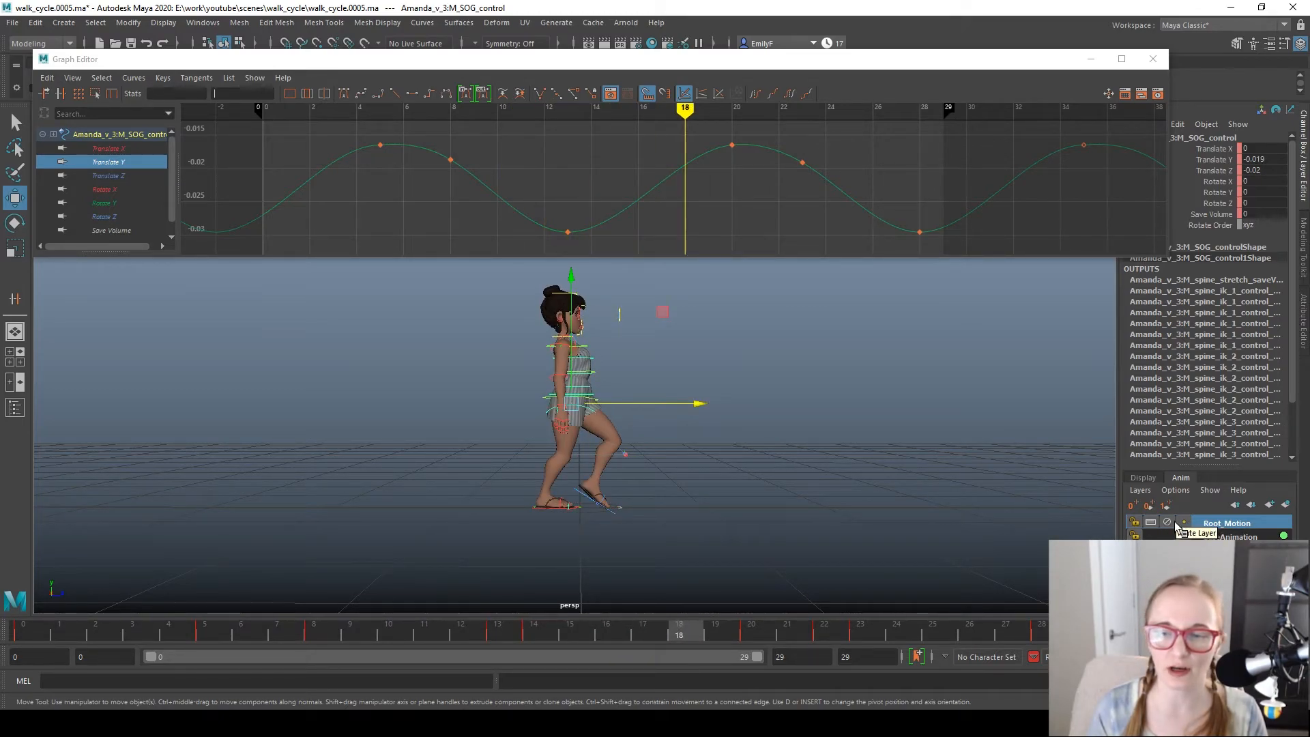
Step: Mute the Root_Motion layer and scrub between frames 7 and 18 to compare the poses with the body control's Translate Y curve
left_click(1170, 523)
middle_click_drag(880, 496, 792, 521, "alt")
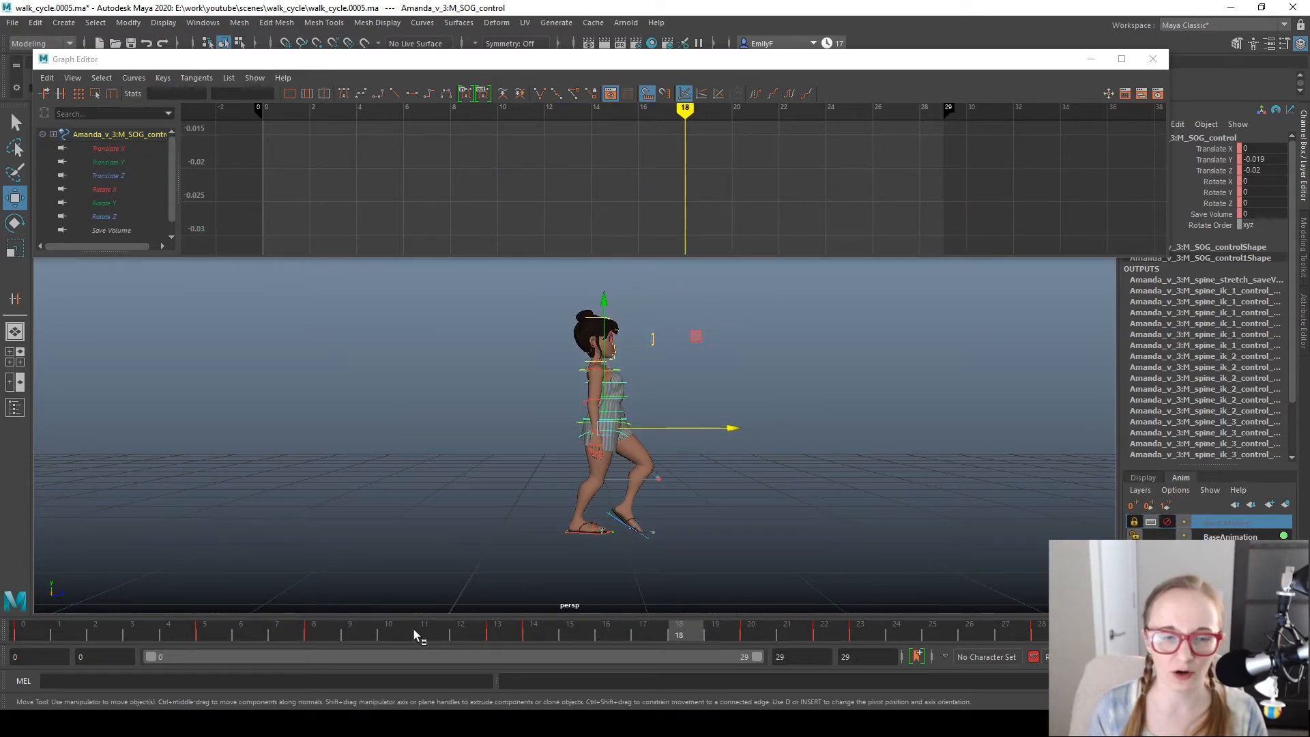
mouse_move(411, 630)
left_mouse_down()
mouse_move(264, 639)
mouse_move(591, 631)
mouse_move(558, 628)
mouse_move(714, 605)
mouse_move(573, 628)
mouse_move(637, 636)
mouse_move(653, 628)
mouse_move(534, 645)
mouse_move(580, 645)
mouse_move(907, 587)
mouse_move(192, 611)
mouse_move(137, 590)
mouse_move(380, 576)
mouse_move(345, 582)
left_mouse_up()
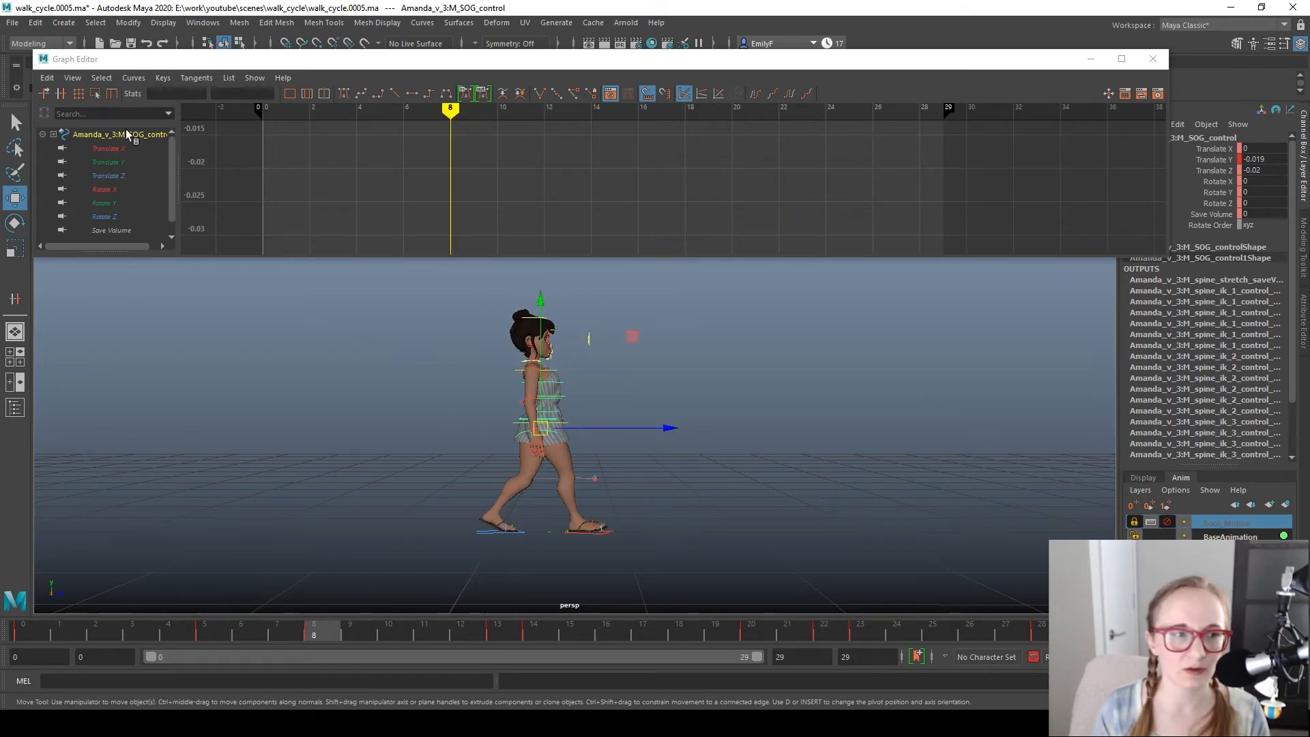
left_click(129, 162)
mouse_move(236, 637)
left_mouse_down()
mouse_move(164, 633)
mouse_move(561, 622)
mouse_move(432, 621)
mouse_move(649, 596)
mouse_move(605, 593)
left_mouse_up()
mouse_move(436, 588)
left_mouse_down()
mouse_move(394, 596)
mouse_move(702, 588)
mouse_move(1023, 622)
mouse_move(349, 638)
mouse_move(688, 614)
left_mouse_up()
right_click_drag(689, 430, 774, 437, "alt")
middle_click_drag(632, 505, 626, 354, "alt")
right_click_drag(626, 354, 668, 414, "alt")
middle_click_drag(669, 415, 594, 522, "alt")
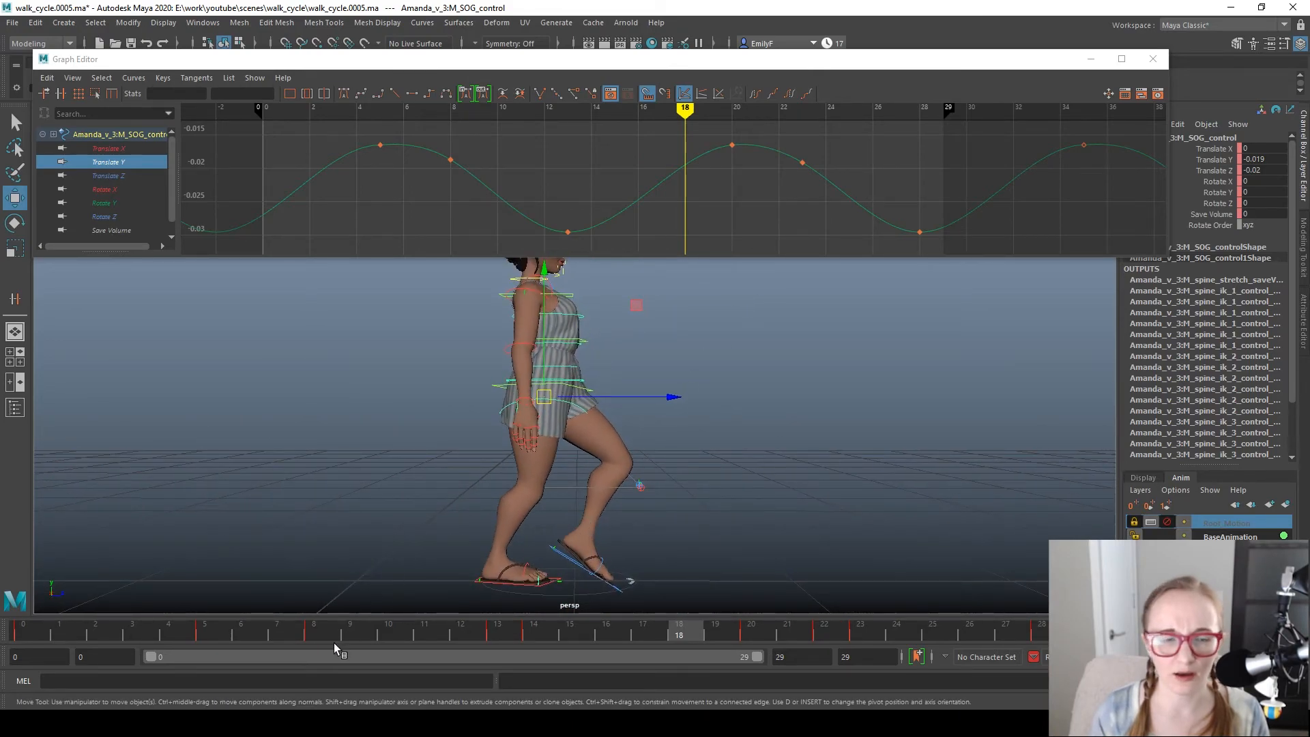
mouse_move(283, 637)
left_mouse_down()
mouse_move(259, 636)
mouse_move(283, 629)
left_mouse_up()
Step: Select the lowest spine control at the hips and examine its Rotate Y curve around frame 7
key("q")
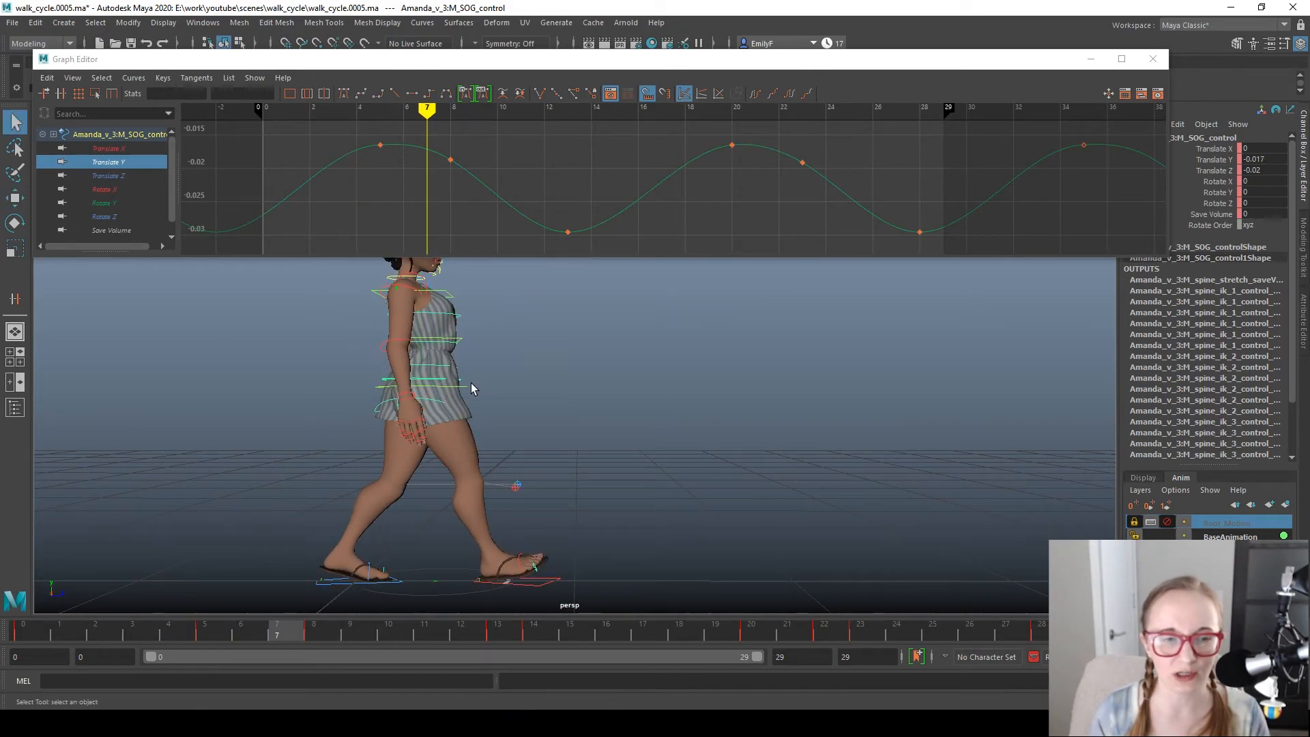
left_click(468, 394)
key("e")
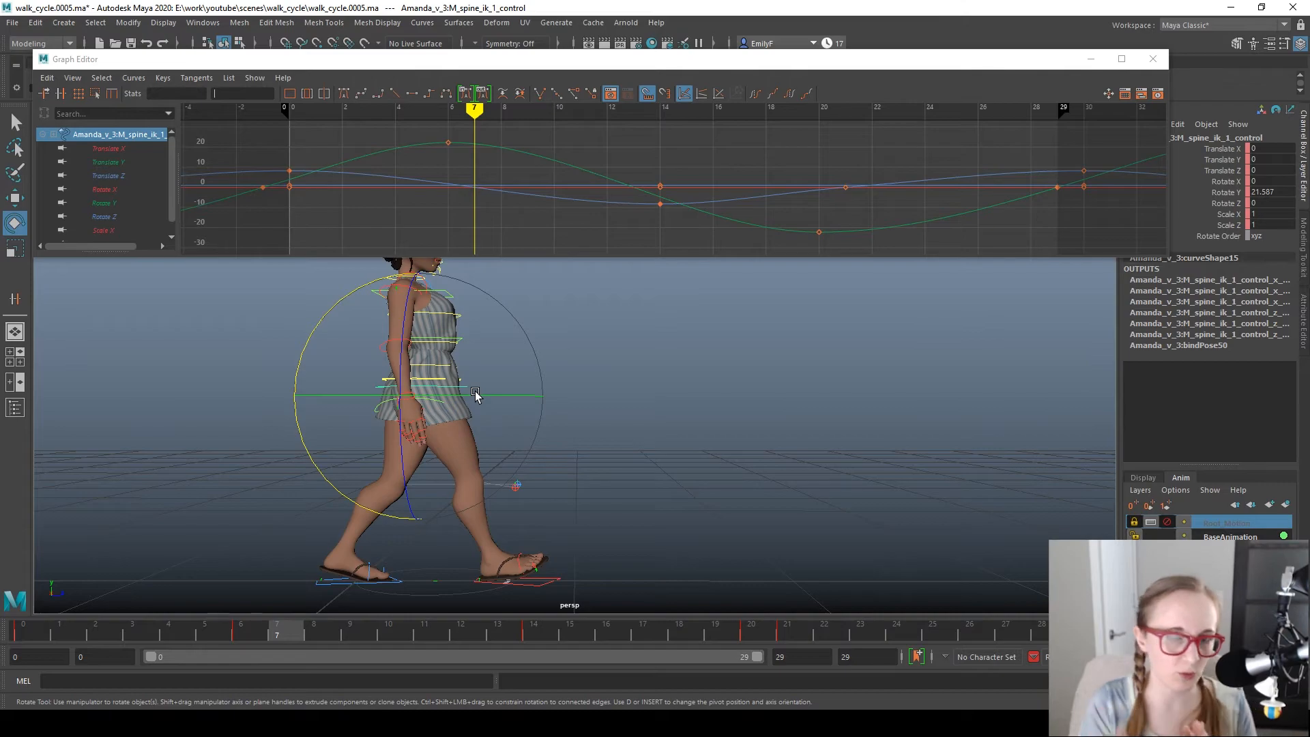
left_click(126, 206)
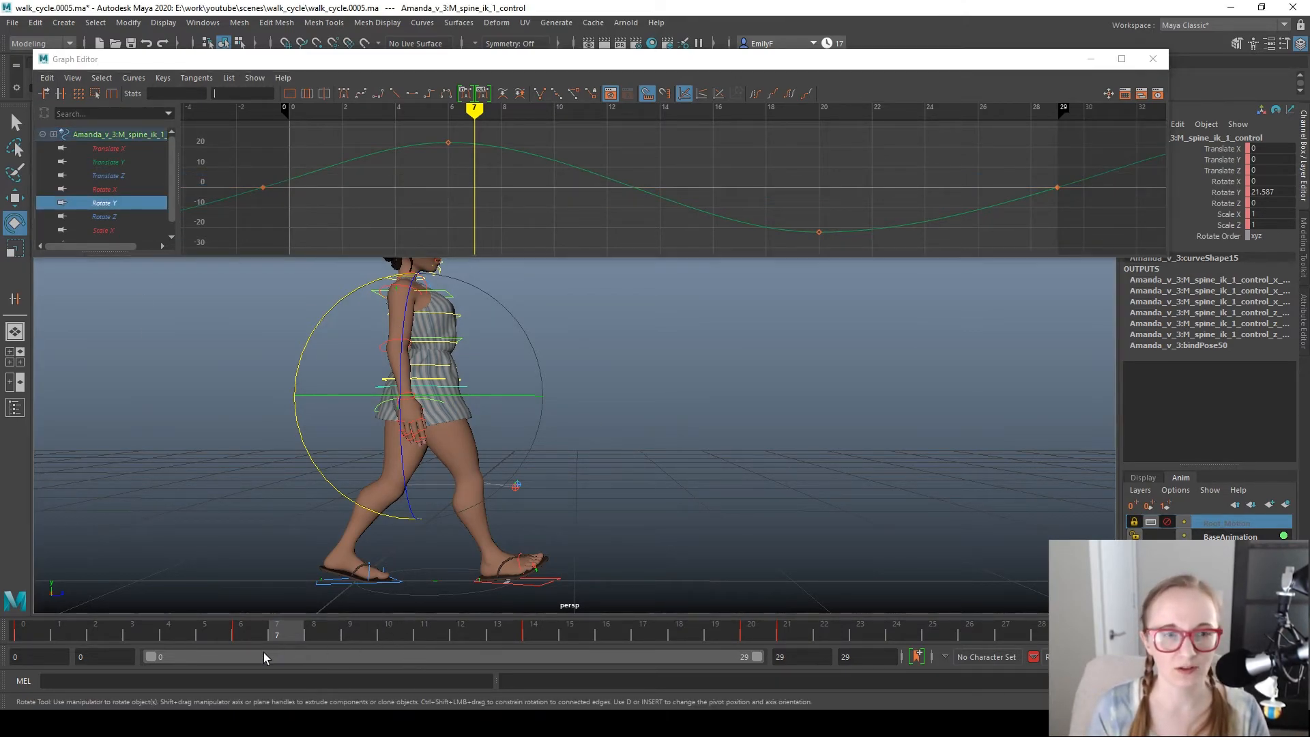
mouse_move(296, 638)
left_mouse_down()
mouse_move(403, 625)
mouse_move(207, 637)
mouse_move(309, 618)
left_mouse_up()
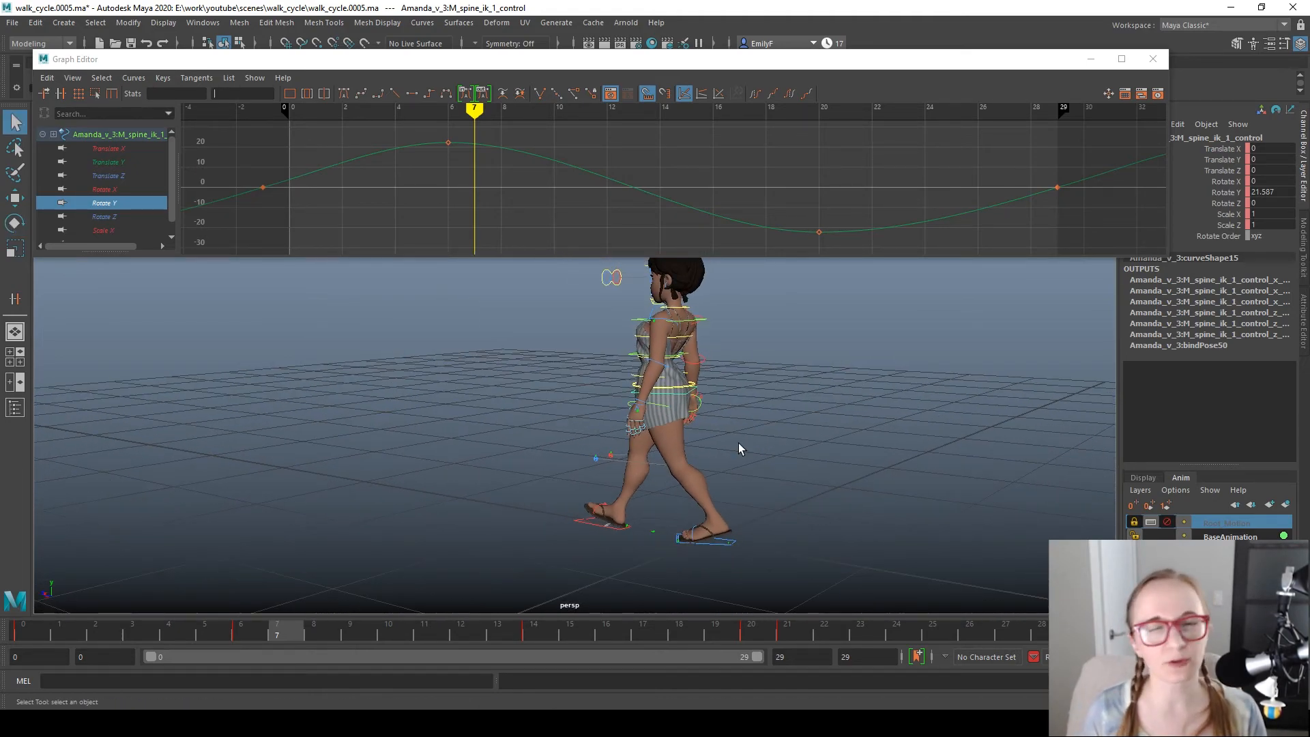
Step: Examine the frame 7 contact pose from the front, side and three-quarter angles, checking the hips, legs and feet
middle_click_drag(738, 444, 830, 438, "alt")
left_click_drag(826, 429, 538, 511, "alt")
scroll(443, 522, "up", 4)
left_click_drag(439, 518, 480, 466, "alt")
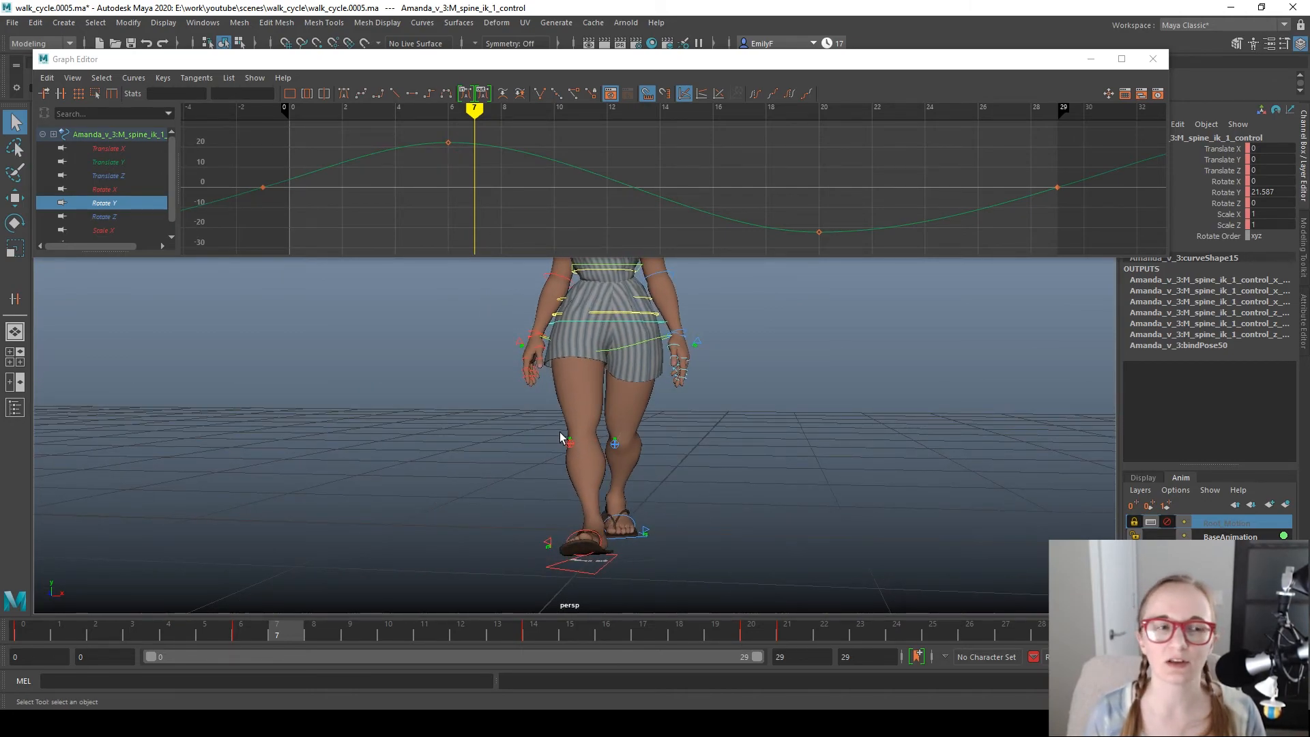
right_click_drag(765, 482, 648, 486, "alt")
left_click_drag(649, 486, 612, 470, "alt")
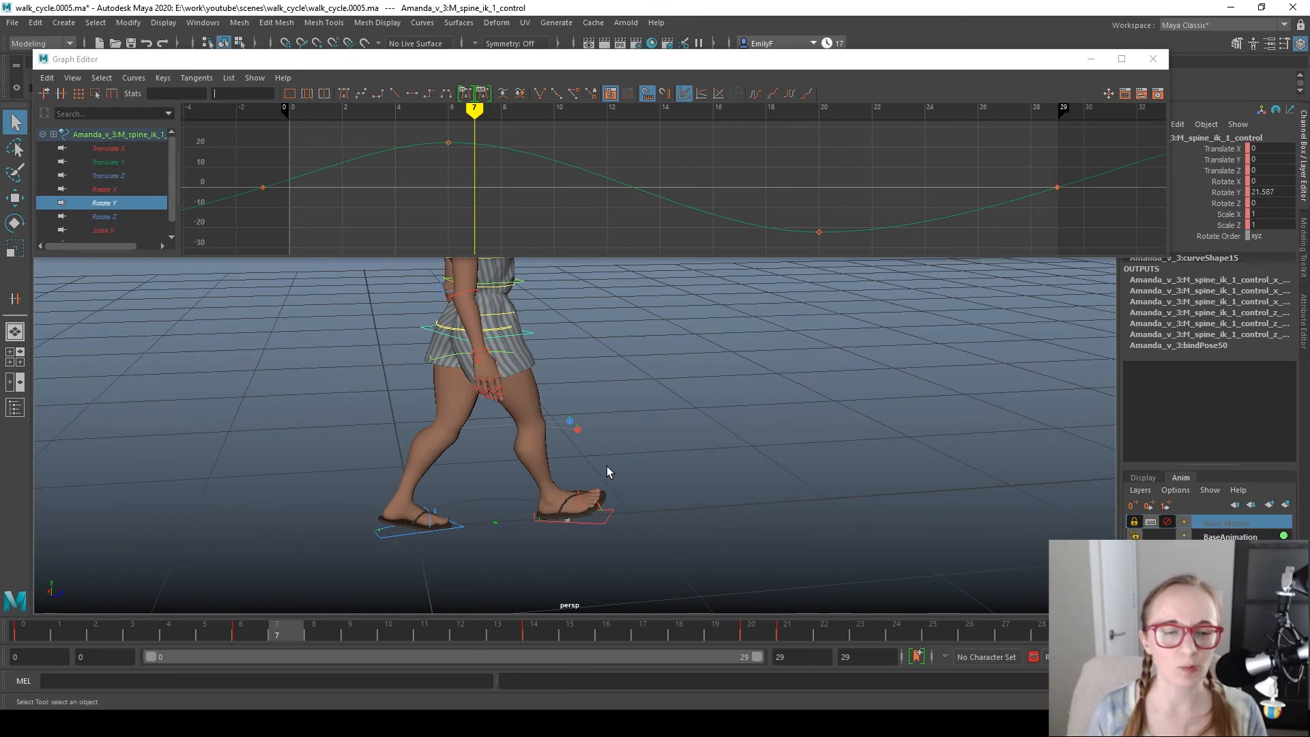
middle_click_drag(549, 404, 559, 415, "alt")
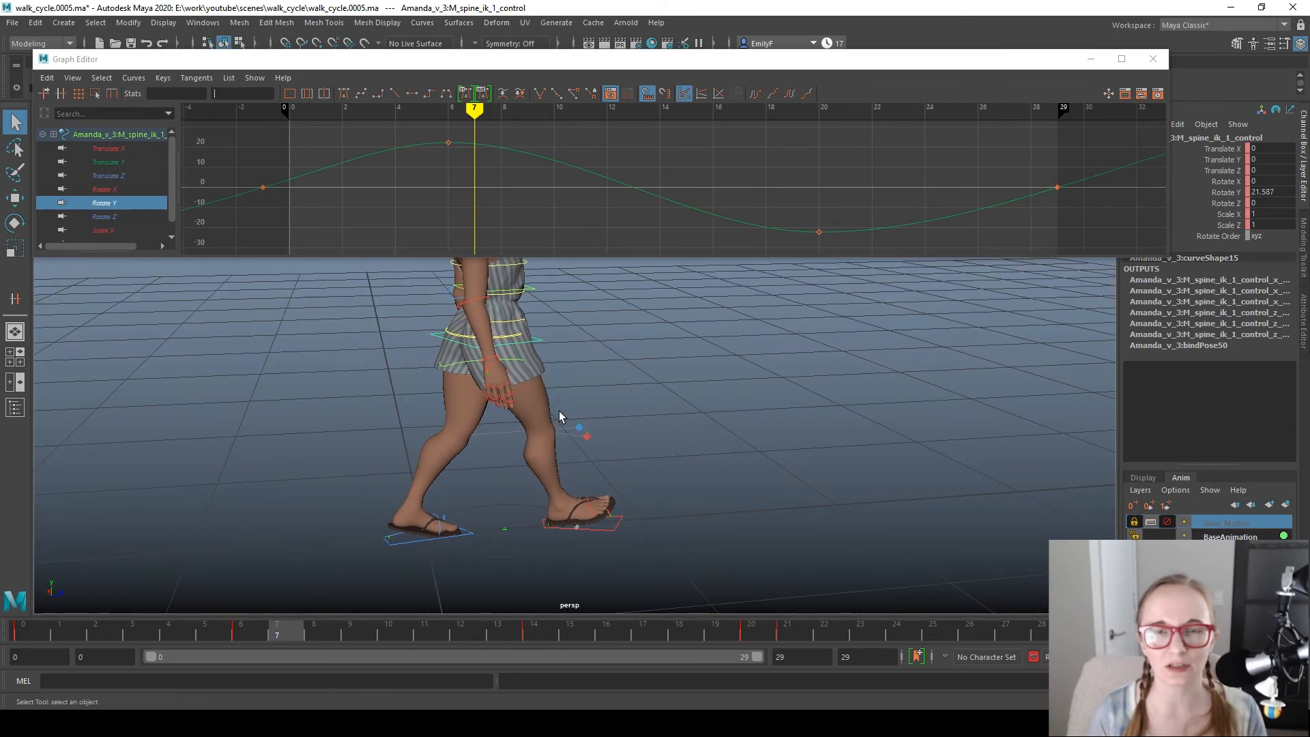
left_click_drag(394, 410, 359, 397, "alt")
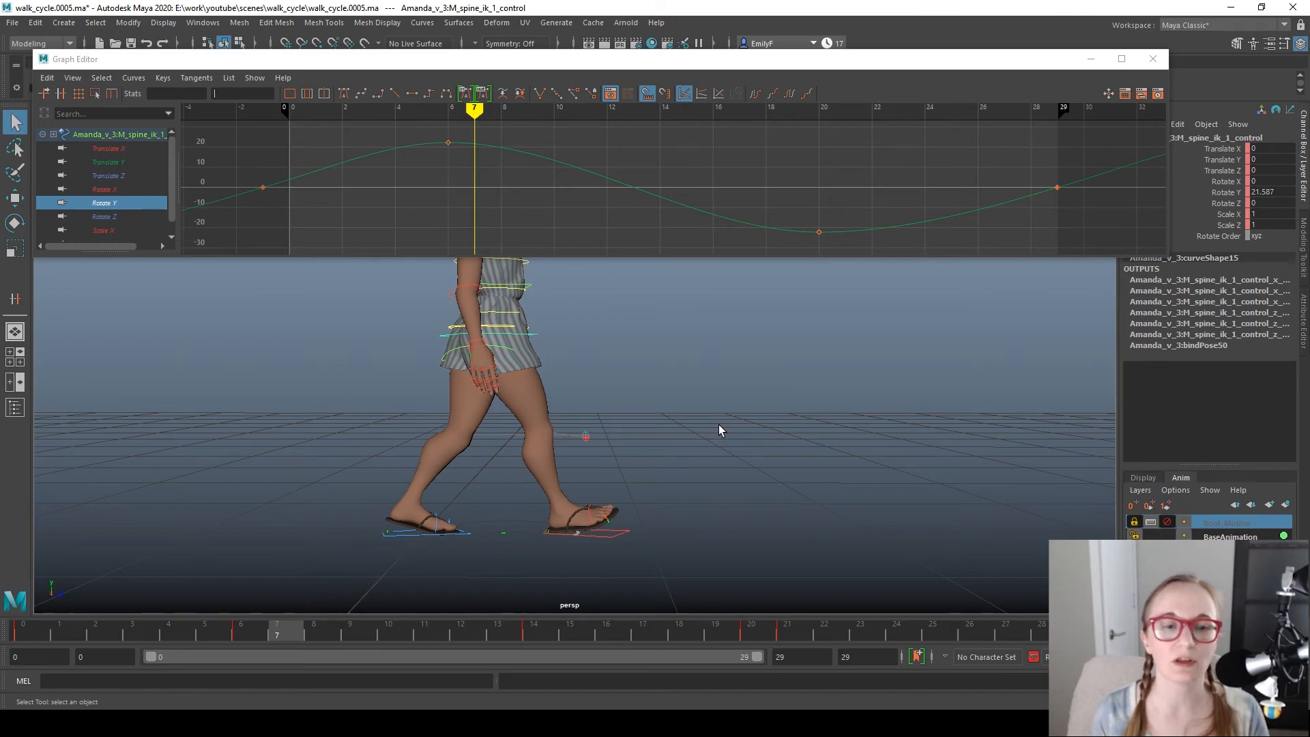
left_click_drag(718, 424, 549, 441, "alt")
middle_click_drag(594, 436, 592, 501, "alt")
right_click_drag(593, 501, 364, 394, "alt")
left_click_drag(497, 397, 557, 438, "alt")
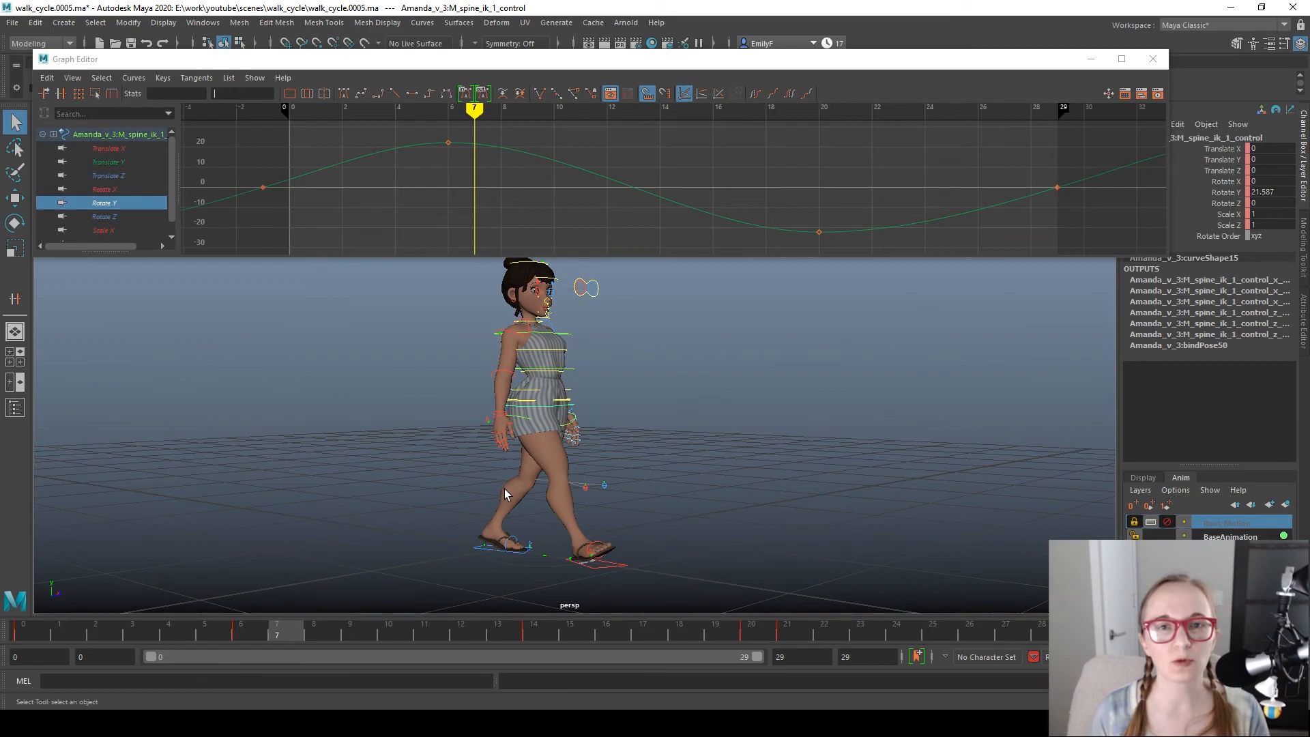
left_click_drag(505, 488, 570, 484, "alt")
right_click_drag(567, 483, 590, 460, "alt")
mouse_move(590, 459)
left_mouse_down("alt")
mouse_move(605, 472)
mouse_move(570, 475)
mouse_move(716, 473)
mouse_move(563, 477)
mouse_move(633, 466)
mouse_move(596, 470)
left_mouse_up("alt")
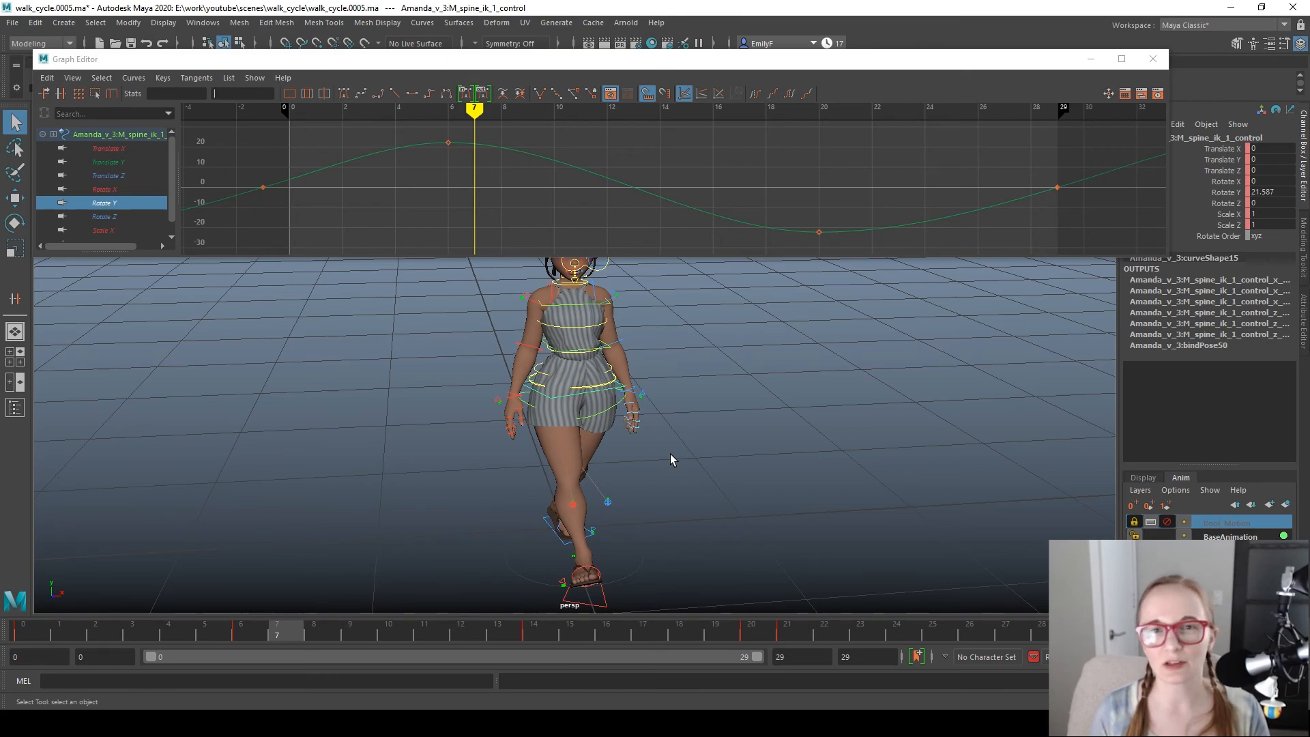
left_click_drag(670, 452, 621, 463, "alt")
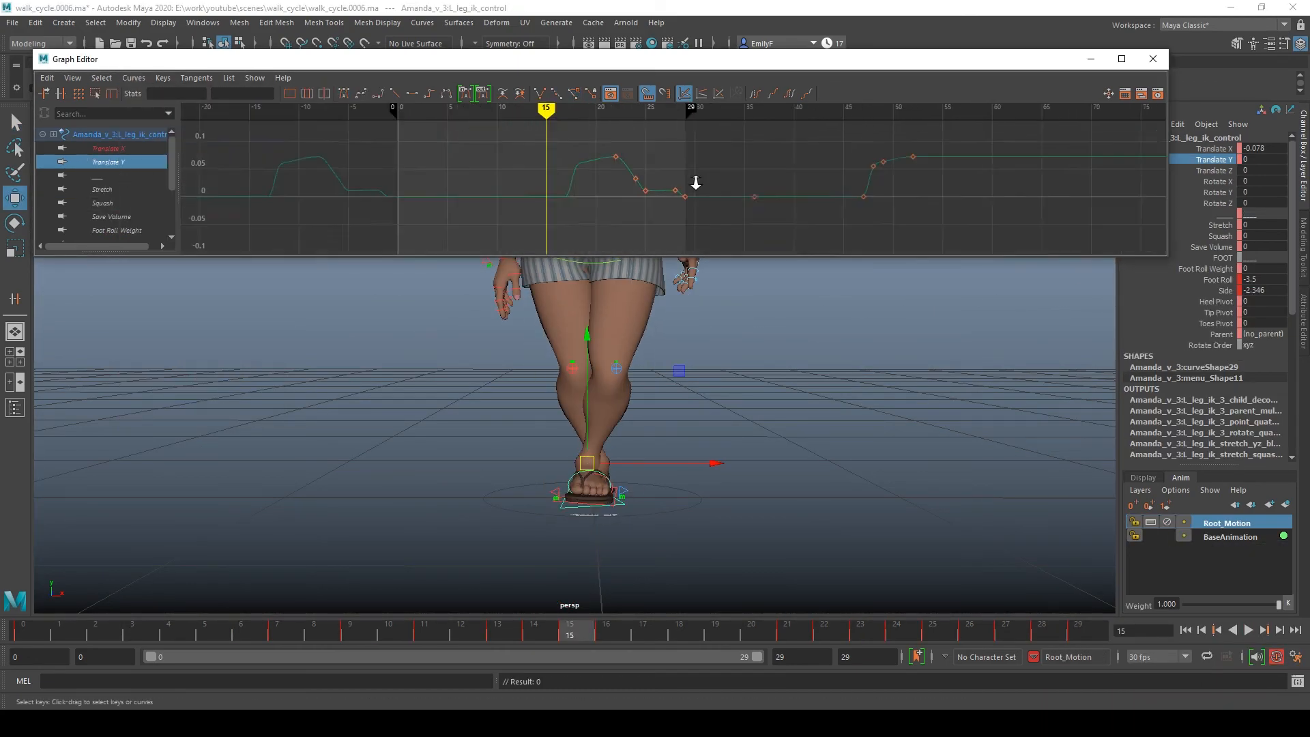
Step: Mirror the right foot's Translate X curve onto the left foot with a 15-frame offset and play the cycle
right_click_drag(695, 182, 641, 174, "alt")
key("alt+v")
key("alt+v")
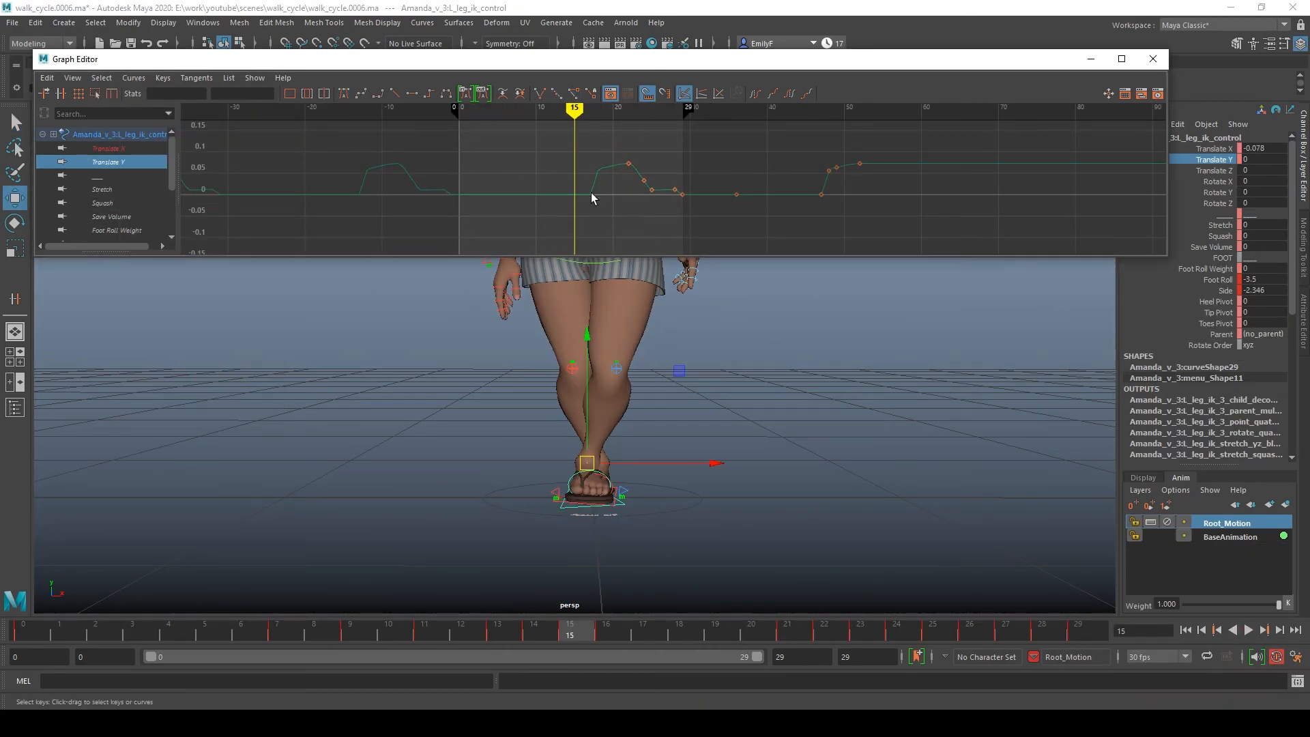
left_click(108, 148)
left_click_drag(818, 225, 722, 156)
left_click(15, 123)
key("alt+v")
key("alt+v")
Step: Transfer the right foot's Translate Y and Translate Z curves to the left foot with a 15-frame offset
left_click(108, 162)
left_click(47, 78)
left_click(1214, 171)
key("alt+v")
key("alt+v")
left_click(108, 175)
left_click(47, 78)
left_click(755, 468)
Step: Mute the Root_Motion layer and play the cycle in the side view to check the left foot's translation
left_click_drag(614, 341, 775, 377, "alt")
key("alt+v")
key("space")
key("alt+v")
left_click(1167, 522)
key("alt+v")
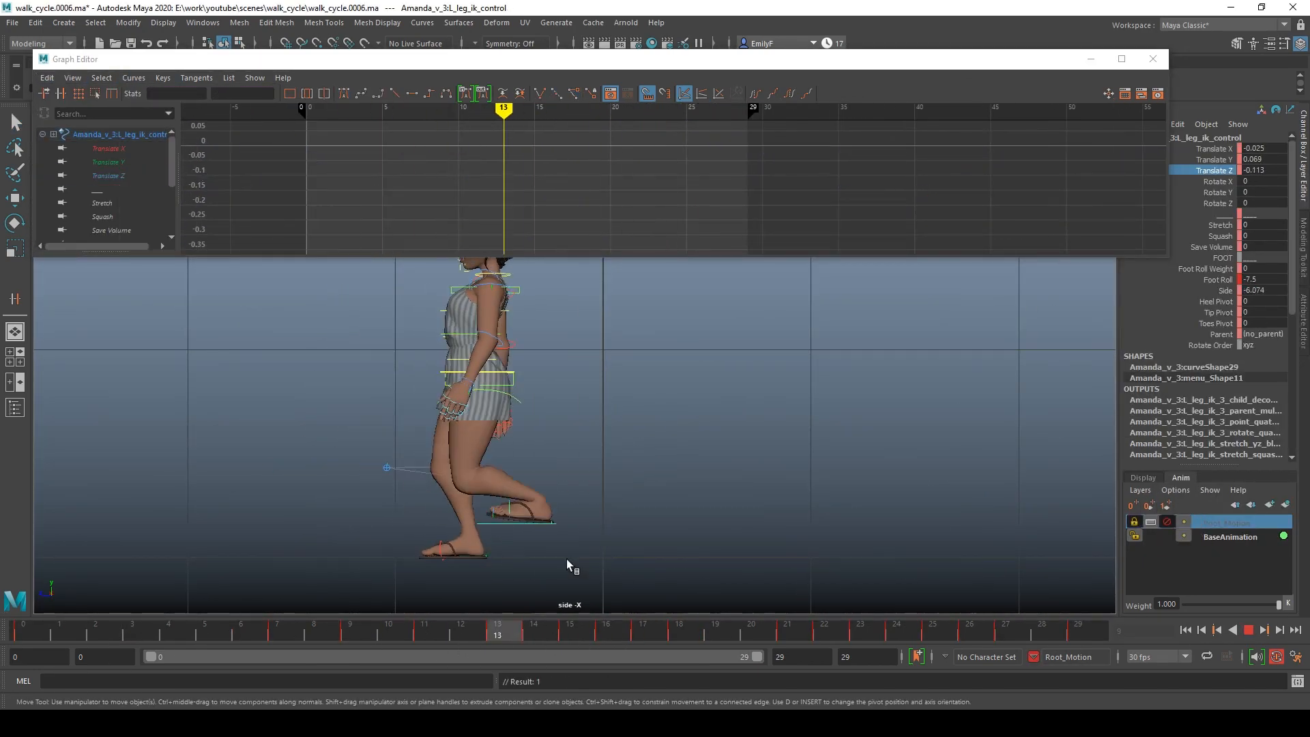
key("alt+v")
Step: Compare the Translate Z motion of the two feet during playback in the perspective view and select the right foot control
key("space")
left_click(429, 544)
left_click(396, 532, "shift")
left_click(108, 176)
left_click(104, 203, "ctrl")
key("alt+v")
key("alt+v")
left_click(740, 443)
left_click(112, 175)
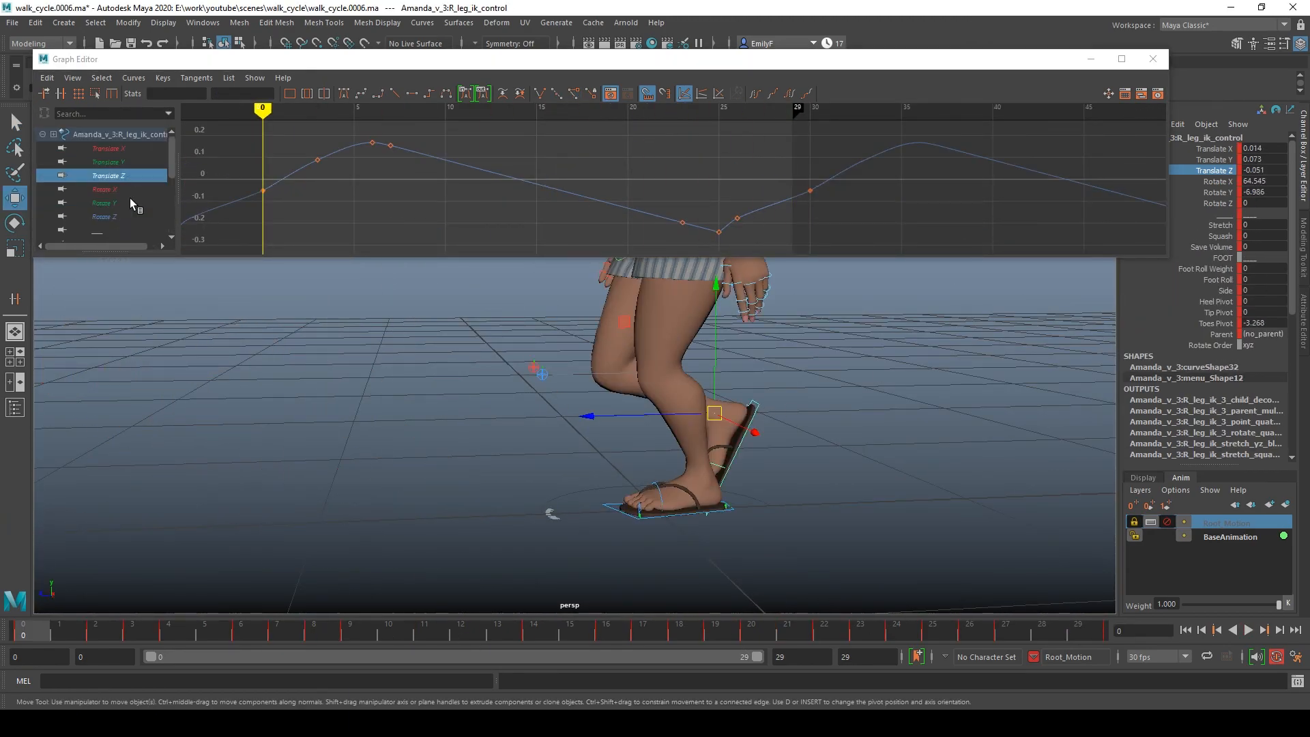
Step: Copy the right foot's Rotate X keys and paste them onto the left foot's rotation at frame 15
left_click(104, 189)
right_click_drag(585, 193, 524, 240, "alt+shift")
left_click_drag(382, 130, 791, 247)
left_click(570, 631)
left_click(453, 453)
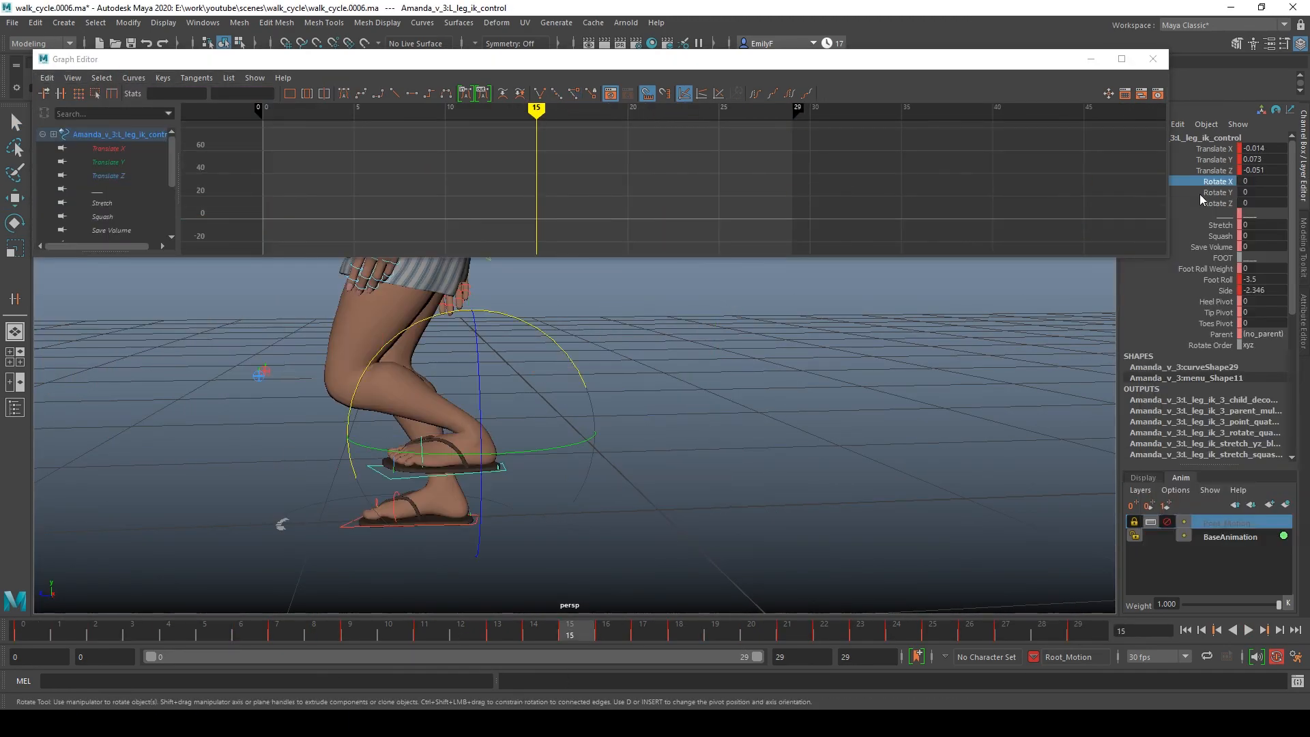
left_click_drag(1218, 181, 1218, 204)
left_click(104, 189)
left_click(46, 77)
Step: Set the left foot's Rotate X curve to cycle in both pre and post infinity, and play the walk
left_click(134, 77)
left_click(307, 116)
left_click(133, 78)
left_click(307, 102)
key("alt+v")
left_click(572, 631)
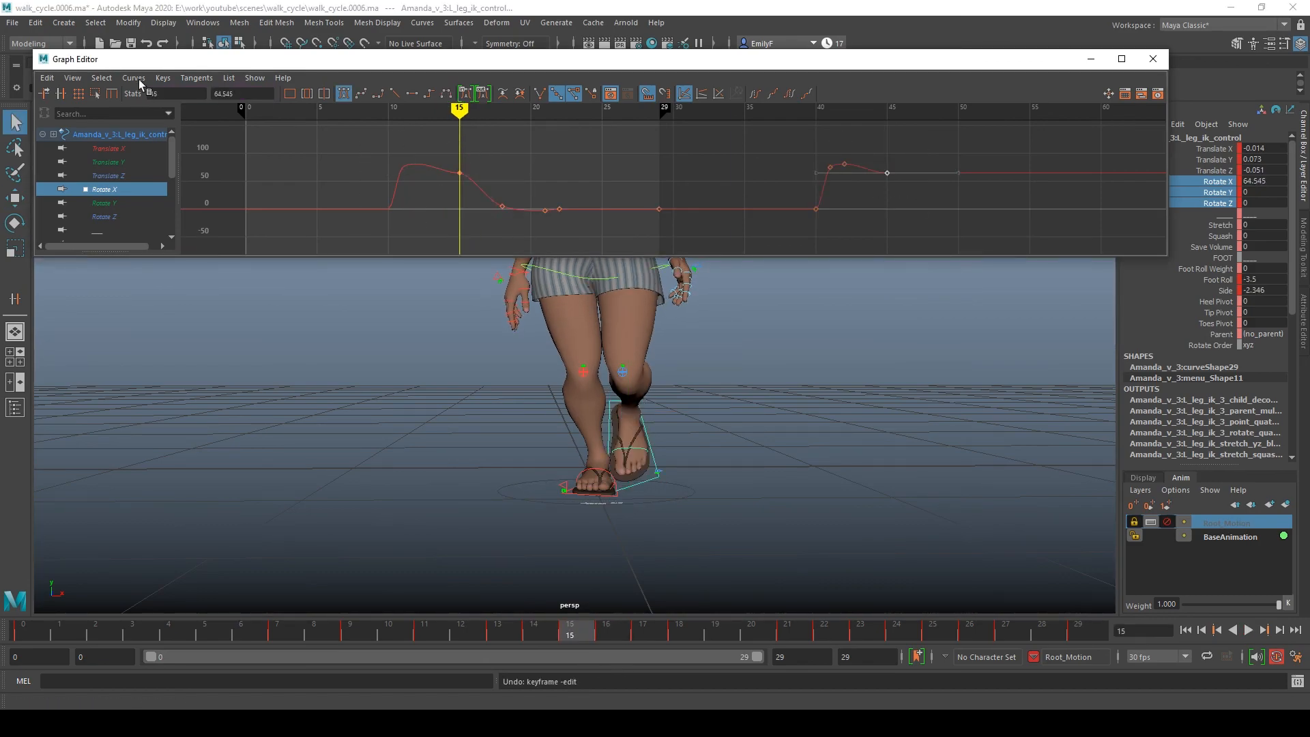
Step: Play the cycle to check the left foot's translation and rotation, and save an incremental version of the scene
left_click_drag(113, 148, 133, 193)
key("ctrl+s")
key("alt+v")
key("ctrl+alt+s")
left_click_drag(502, 457, 303, 454, "alt")
left_click(1167, 522)
Step: Copy the right foot's Stretch curve onto the left foot at frame 15 and set its pre infinity to cycle
left_click(103, 203)
right_click_drag(614, 184, 543, 184, "alt+shift")
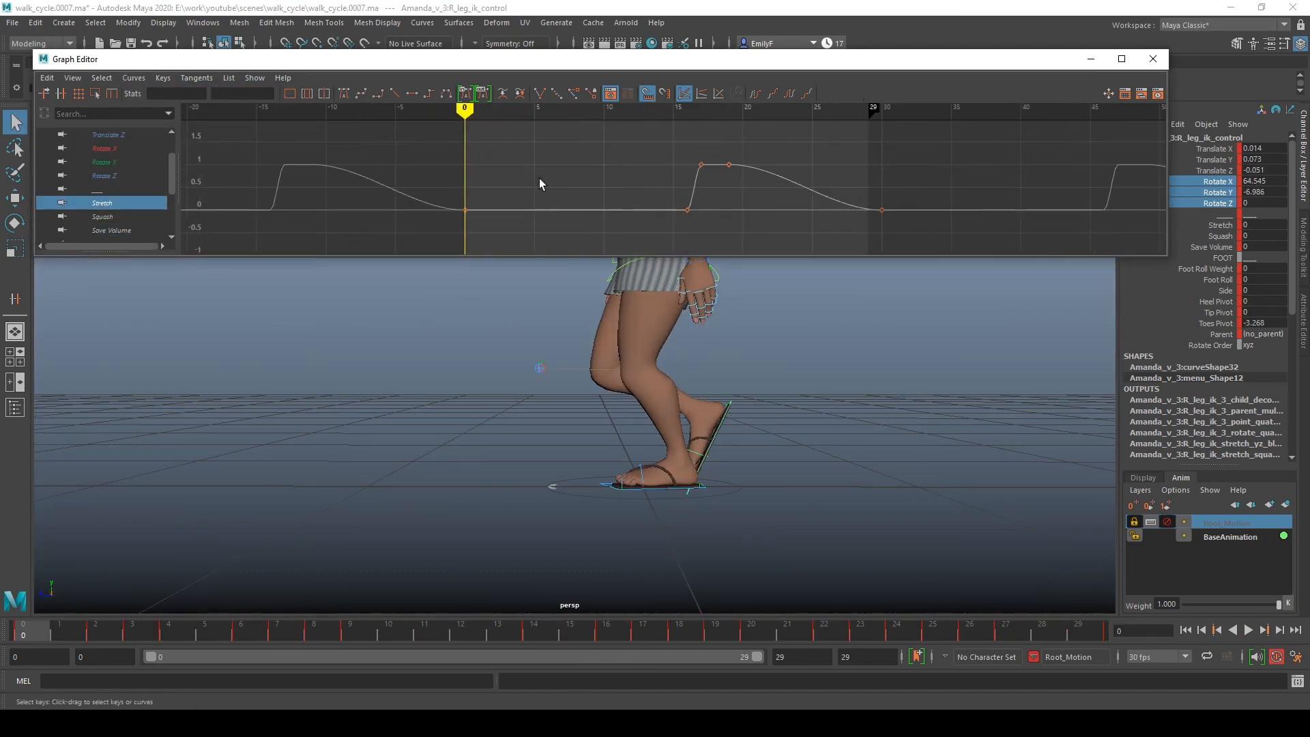
left_click(573, 633)
left_click(1219, 225)
right_click(1219, 225)
left_click(46, 78)
left_click(97, 157)
left_click(134, 78)
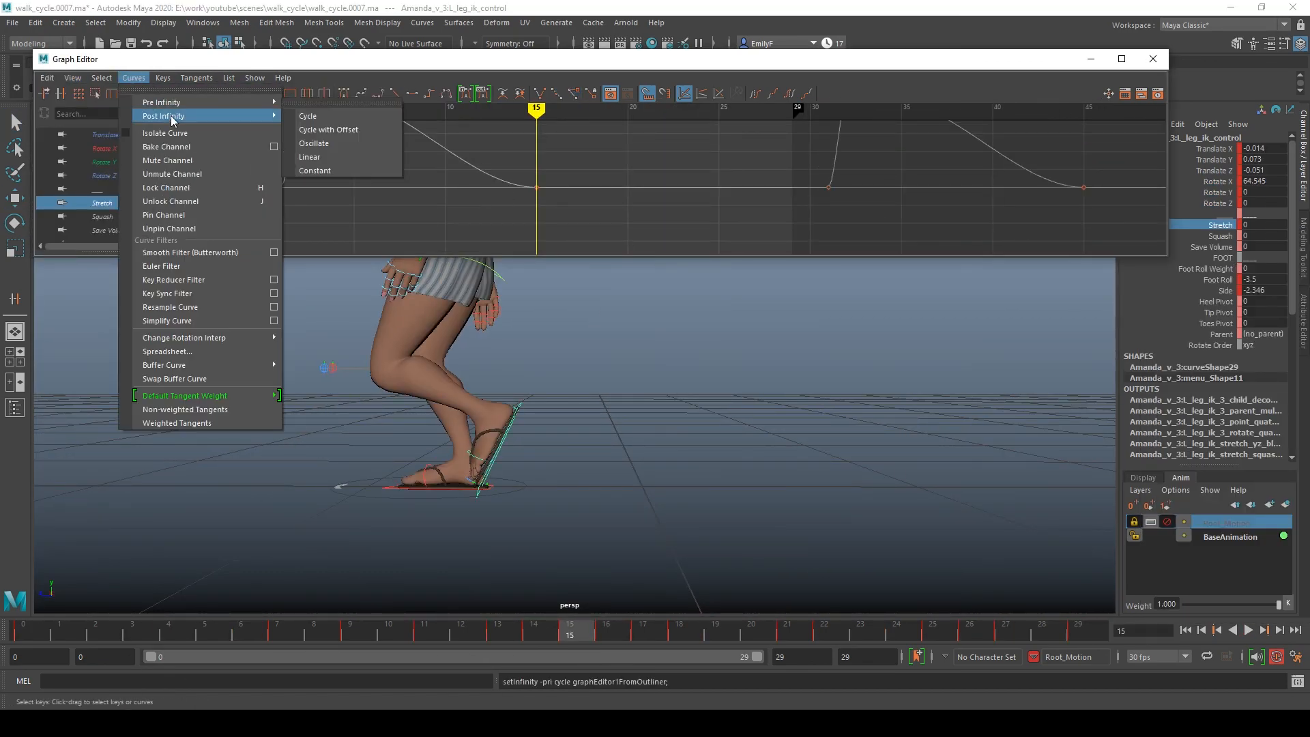
Step: Transfer the right foot's Foot Roll curve to the left foot starting at frame 15
left_click(59, 631)
left_click(140, 229)
left_click(692, 506)
left_click(571, 631)
right_click(1220, 279)
left_click(1214, 409)
key("f")
scroll(102, 184, "down", 2)
Step: Shift the left foot's Side keys forward by 15 frames, set post infinity to cycle, and play the walk
left_click(98, 189)
middle_click_drag(518, 231, 792, 232)
left_click(572, 631)
left_click(134, 77)
left_click(1247, 630)
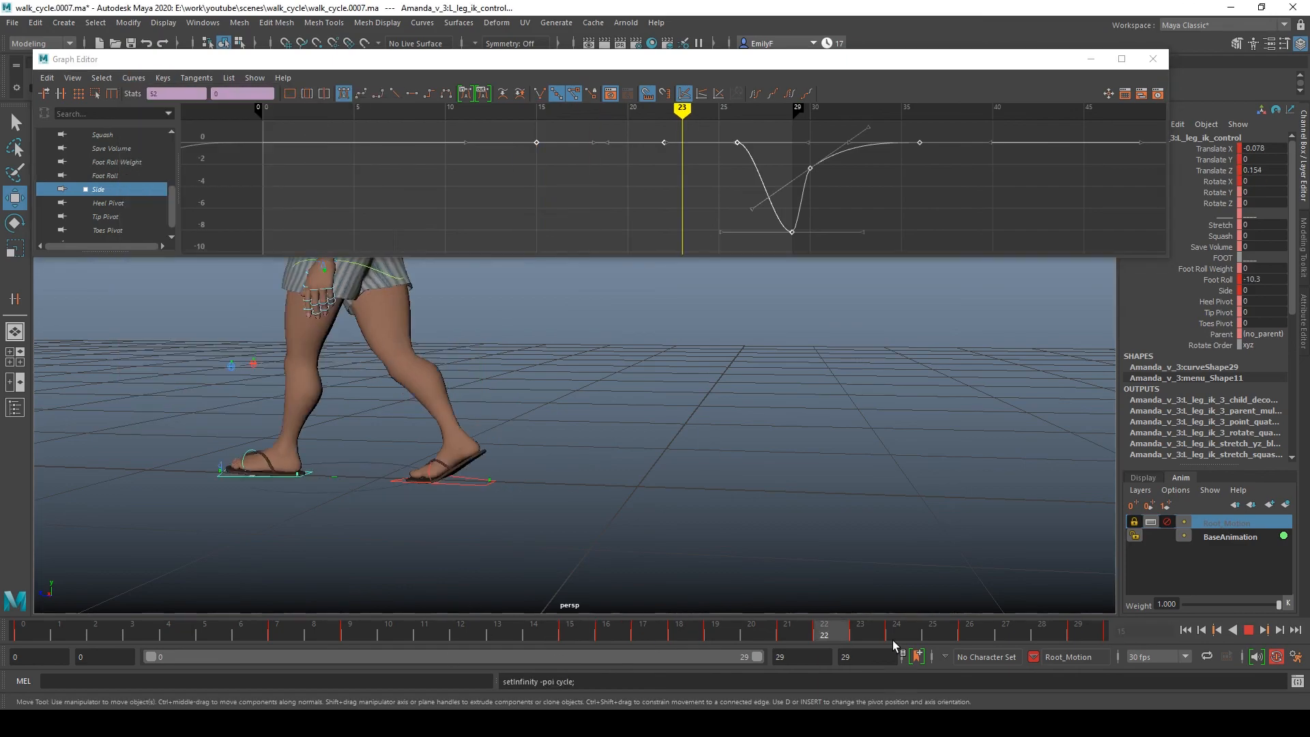
Step: Edit the left foot's Side channel at frame 15 and save an incremental version of the scene
right_click(1225, 290)
left_click(1189, 493)
left_click(571, 631)
key("w")
left_click(98, 189)
left_click(1078, 631)
key("ctrl+alt+s")
Step: Copy the right toes control's rotation curves and target the left toes control's rotation channels at frame 15
key("q")
left_click(332, 480)
left_click(108, 230)
key("f")
left_click(109, 230)
left_click(47, 77)
left_click(82, 161)
left_click(134, 77)
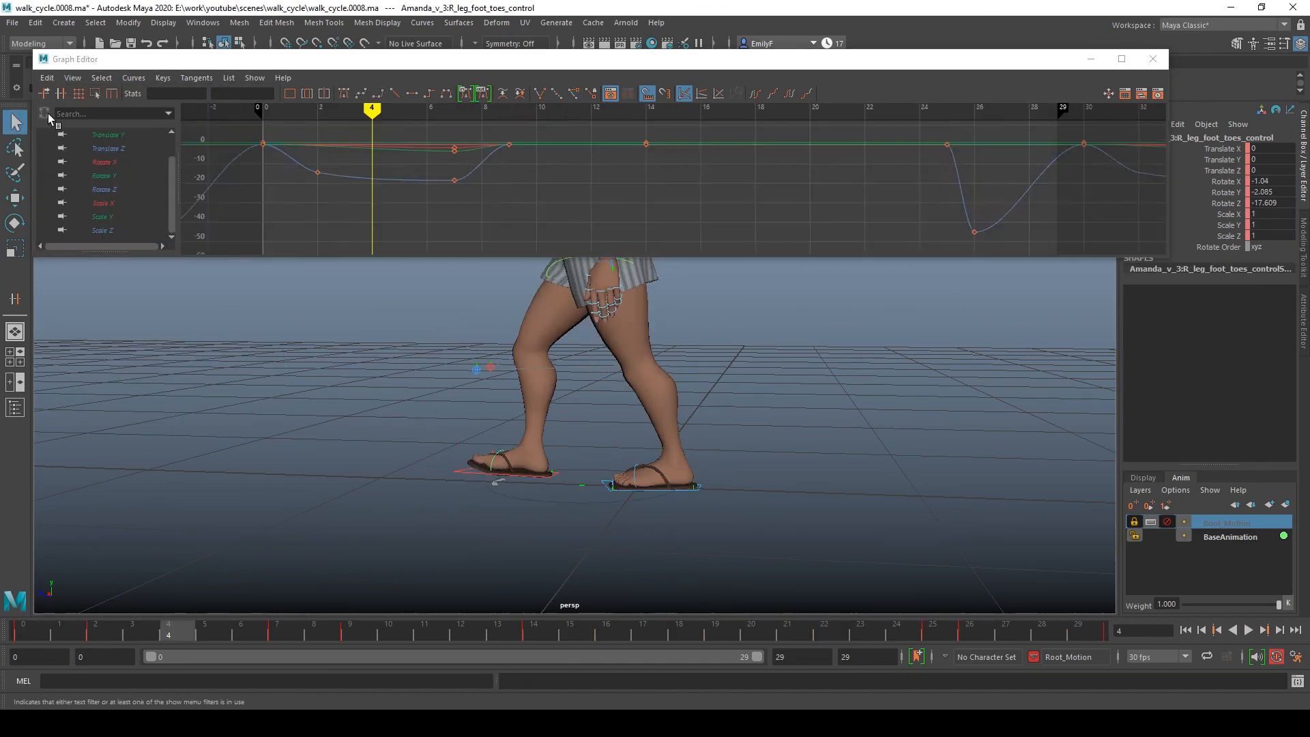
left_click(103, 162)
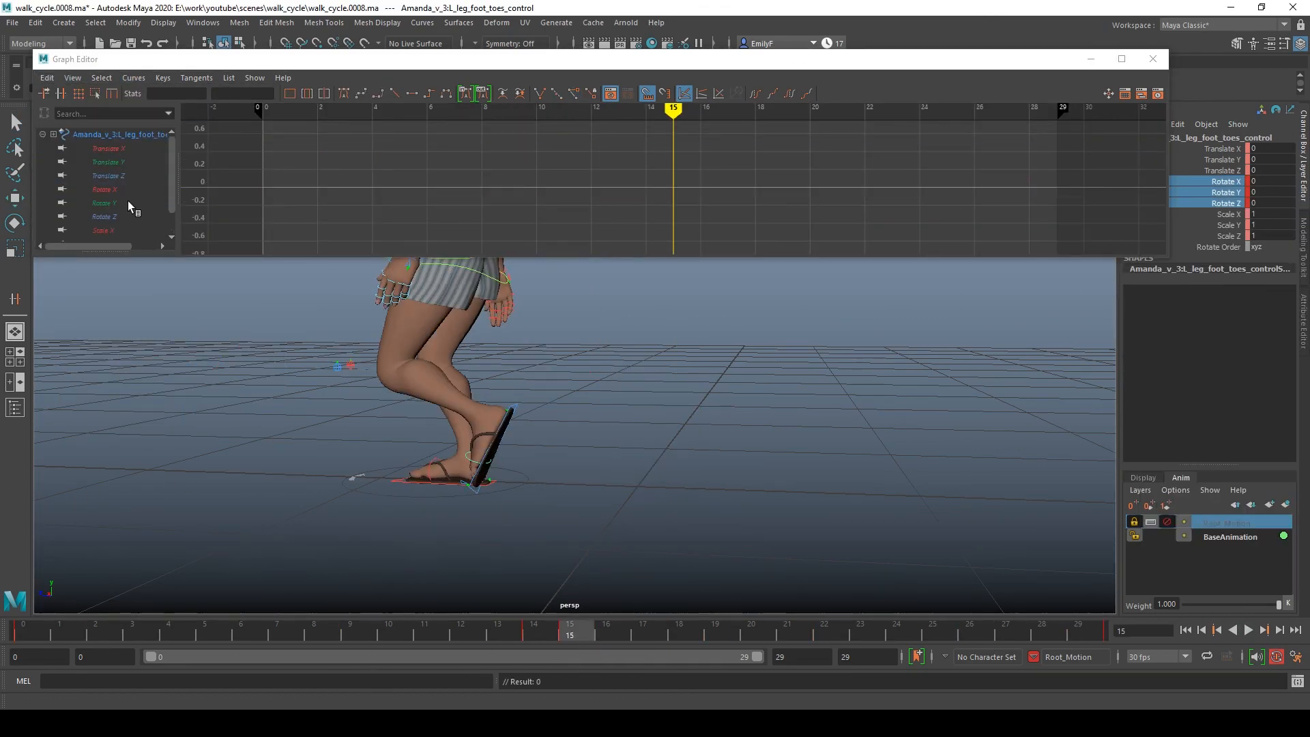
Step: Play the cycle and isolate the left foot's Foot Roll curve in the side view
key("alt+v")
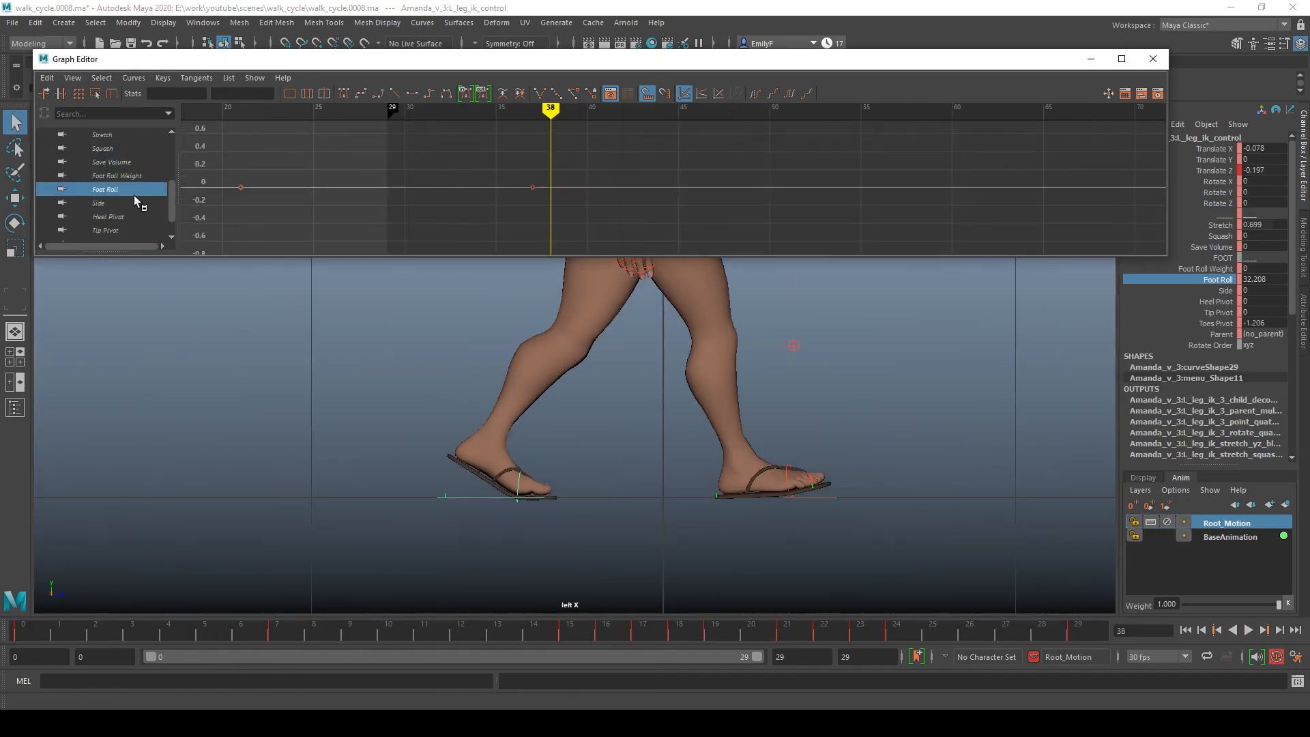
left_click(104, 189)
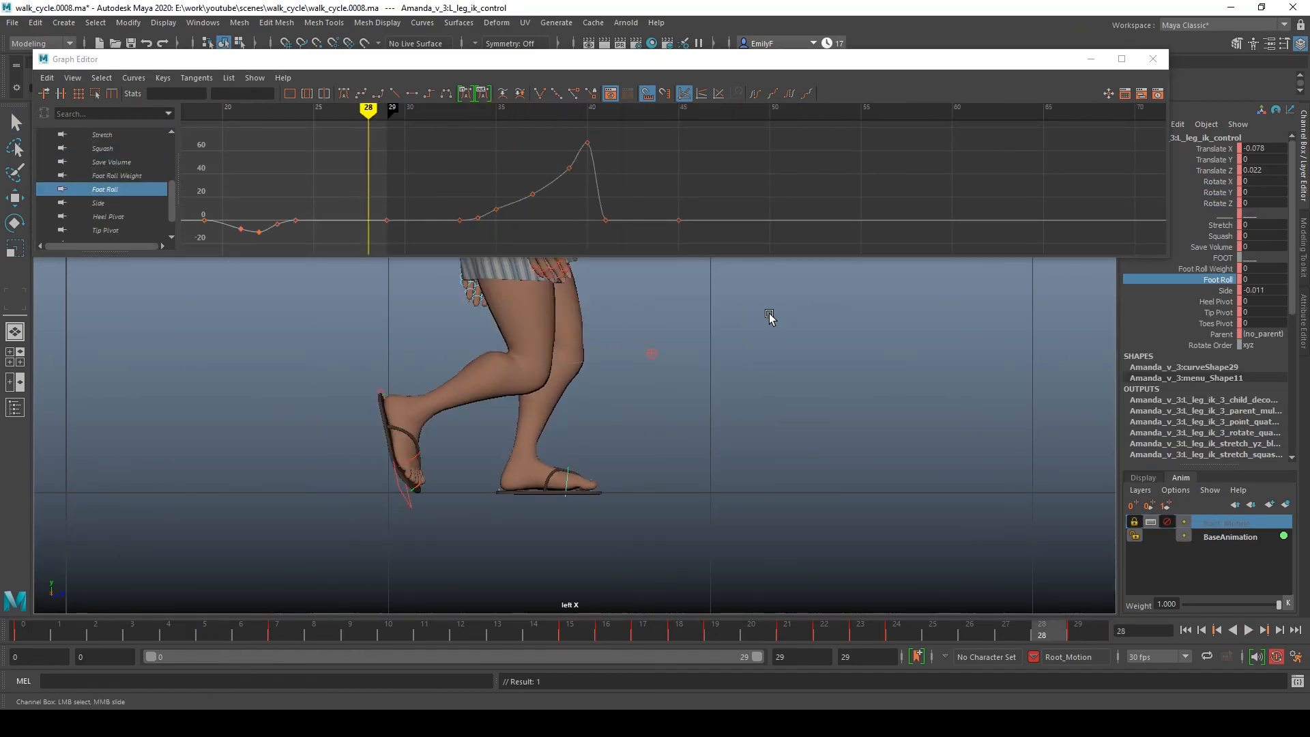